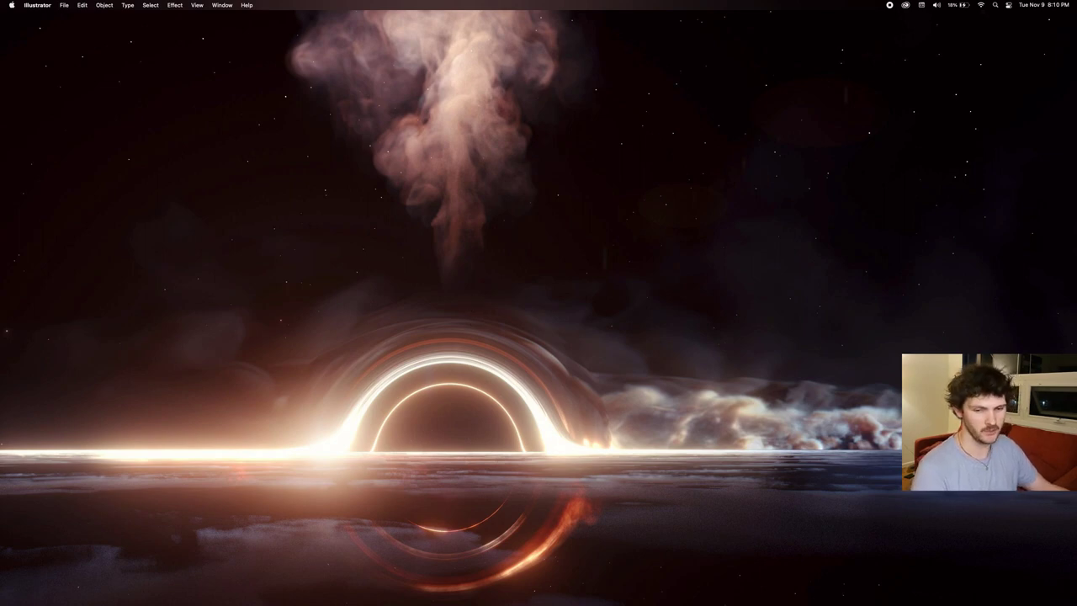
Isolate the DEFAULT COLLAR group inside the front jersey's Jersey group for editing.
{"action": "key", "text": "F11"}
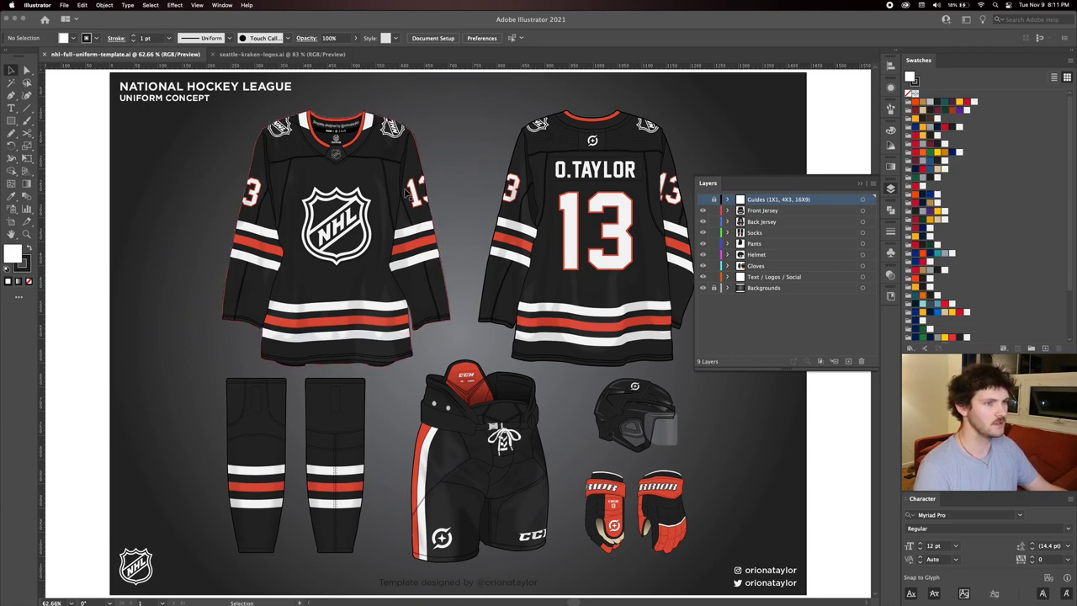
{"action": "left_click", "coordinate": [371, 178]}
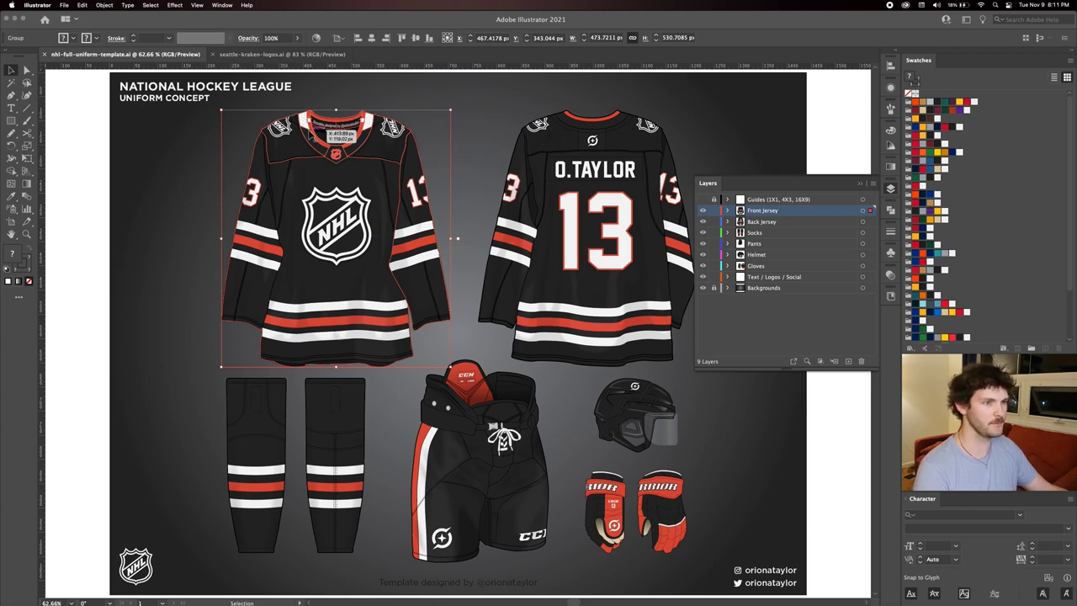
{"action": "double_click", "coordinate": [319, 145]}
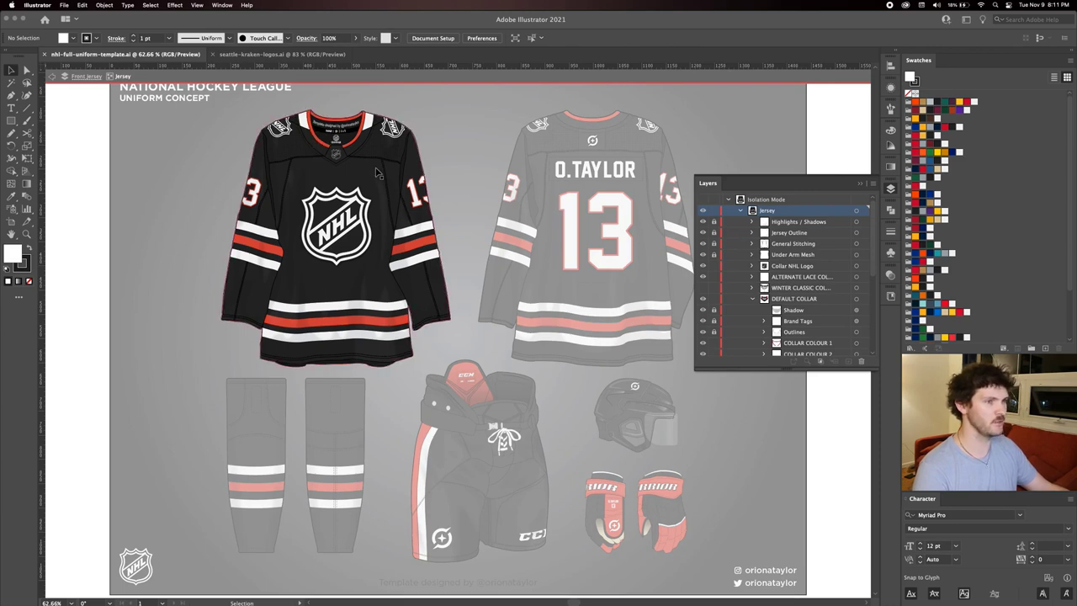
{"action": "left_click", "coordinate": [318, 146]}
{"action": "scroll", "coordinate": [807, 269], "scroll_direction": "down", "scroll_amount": 3}
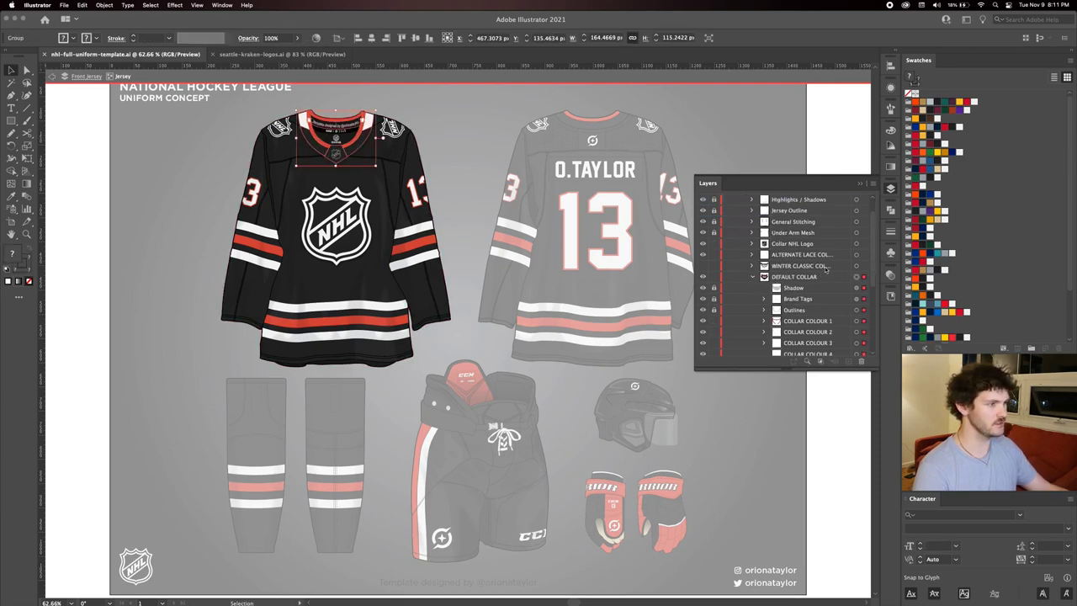
{"action": "left_click", "coordinate": [813, 243]}
{"action": "scroll", "coordinate": [811, 243], "scroll_direction": "down", "scroll_amount": 1}
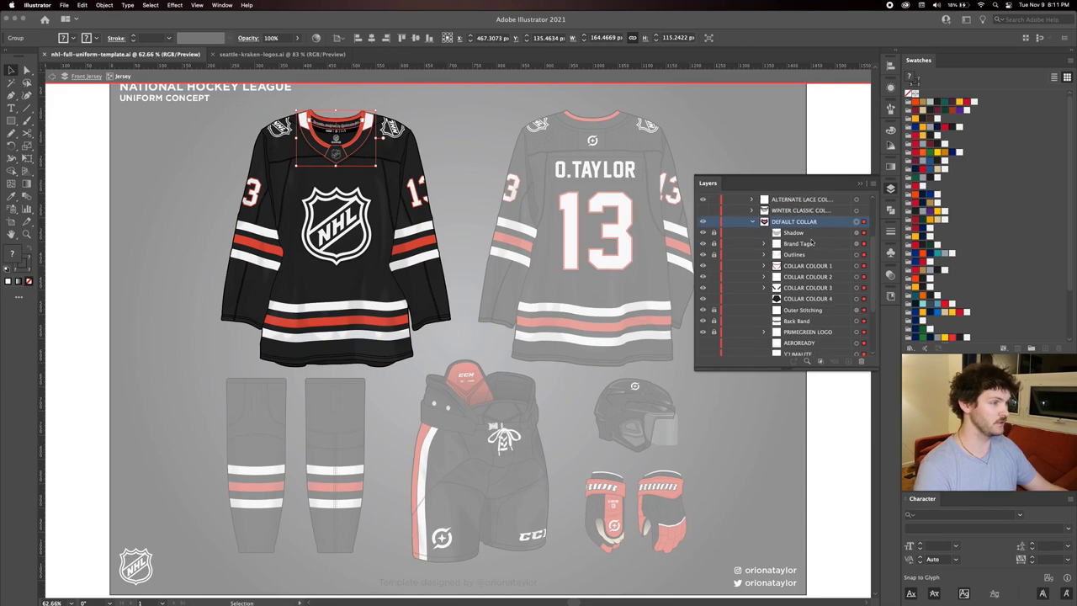
{"action": "double_click", "coordinate": [327, 151]}
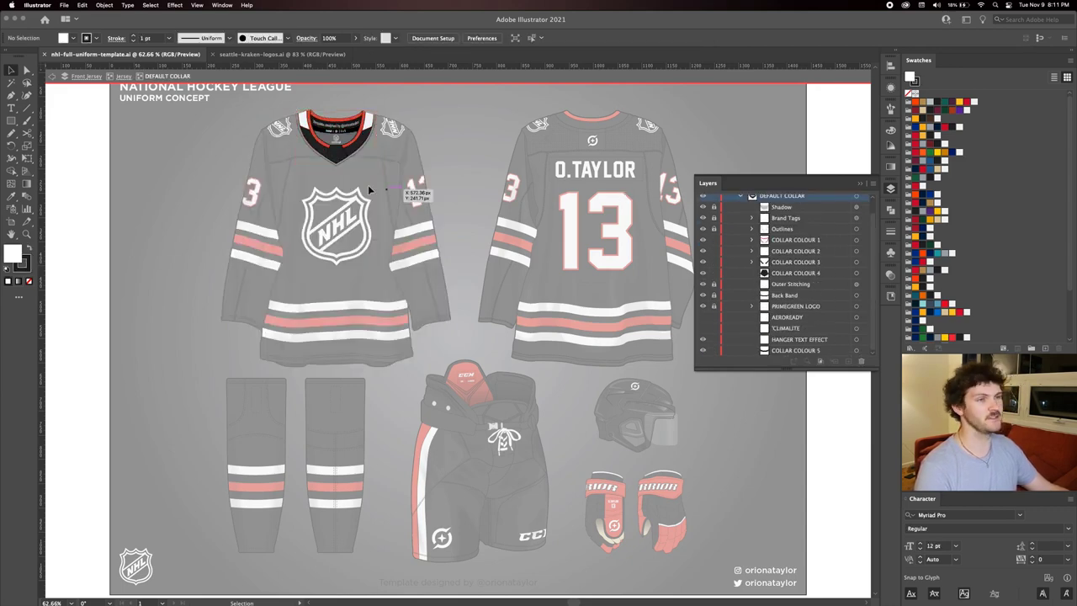
Fill the front jersey's outer collar pieces, COLLAR COLOUR 1, 3 and 4, with the dark navy swatch.
{"action": "scroll", "coordinate": [336, 181], "scroll_direction": "up", "scroll_amount": 1}
{"action": "key", "text": "z"}
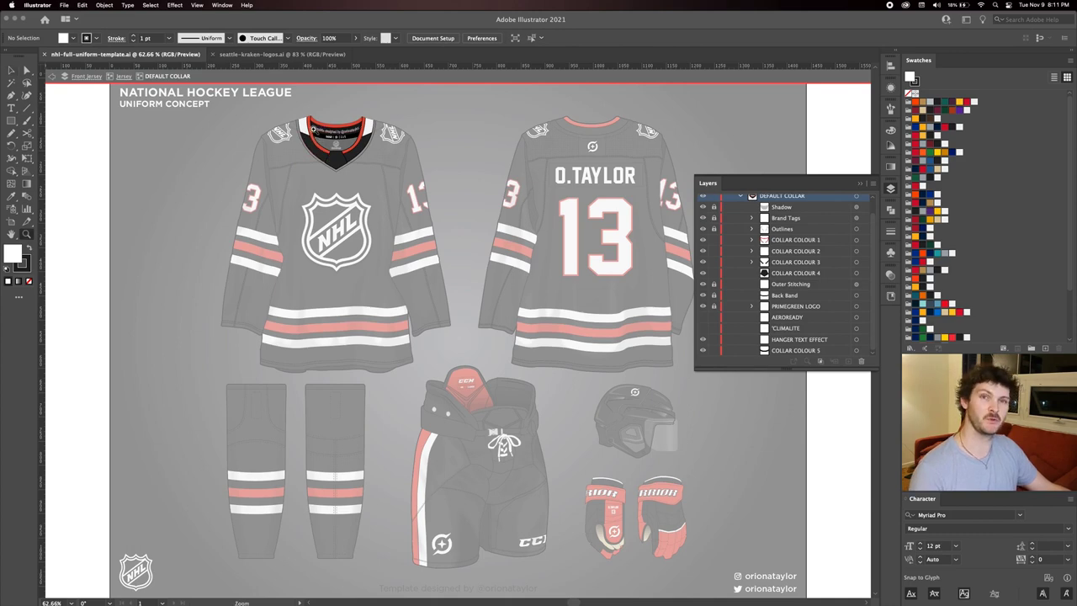
{"action": "left_click_drag", "start_coordinate": [316, 128], "coordinate": [395, 265]}
{"action": "left_click_drag", "start_coordinate": [328, 252], "coordinate": [353, 252]}
{"action": "key", "text": "v"}
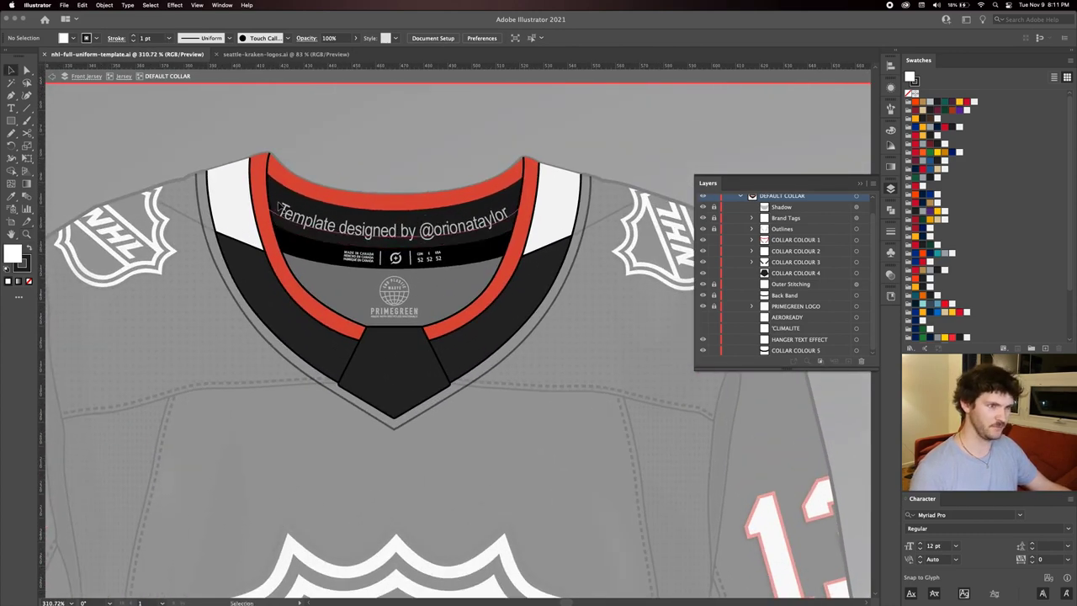
{"action": "left_click", "coordinate": [223, 201]}
{"action": "left_click", "coordinate": [336, 324], "text": "shift"}
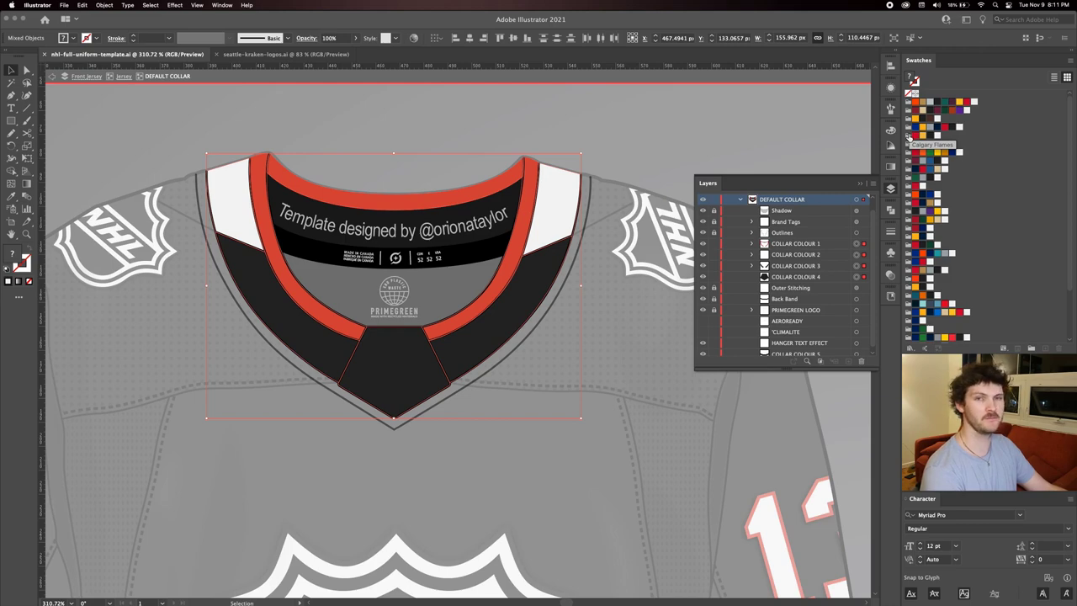
{"action": "scroll", "coordinate": [913, 136], "scroll_direction": "down", "scroll_amount": 3}
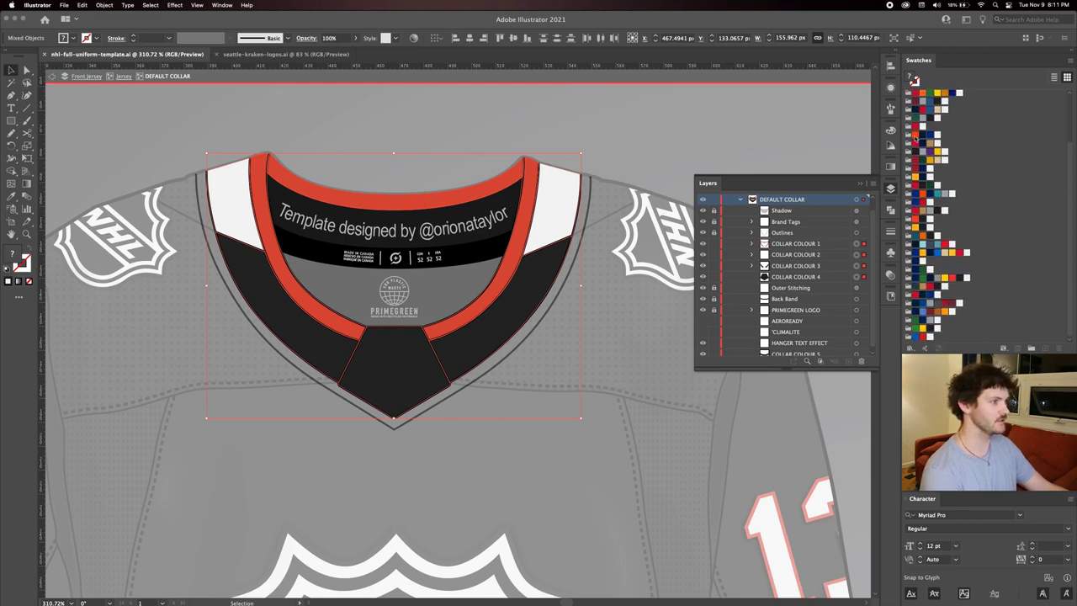
{"action": "left_click", "coordinate": [914, 247]}
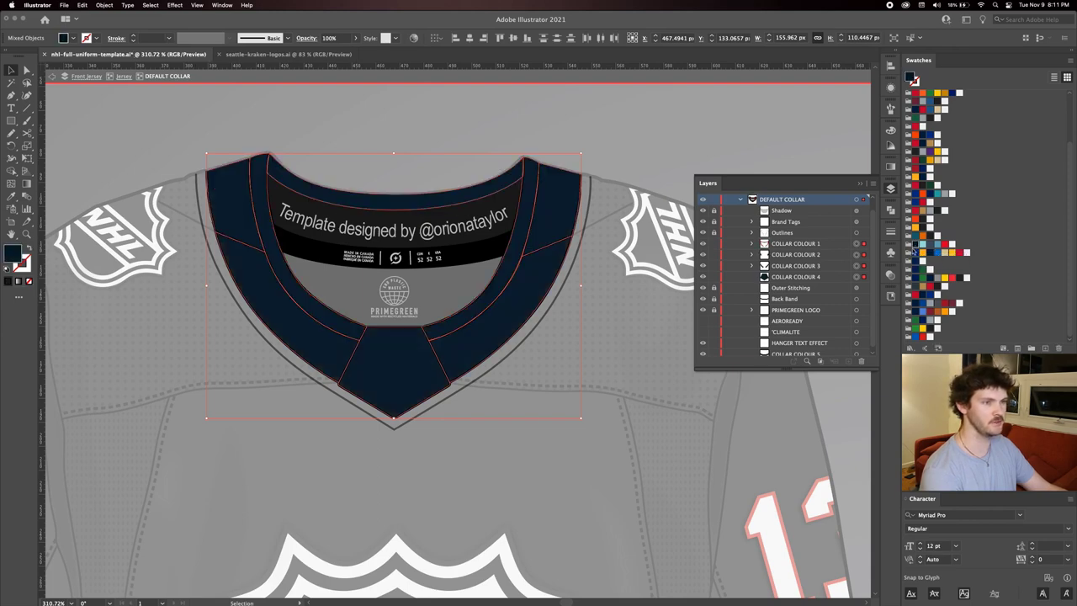
Fill the inner back neck panel of the collar with the dark red swatch.
{"action": "left_click", "coordinate": [508, 199]}
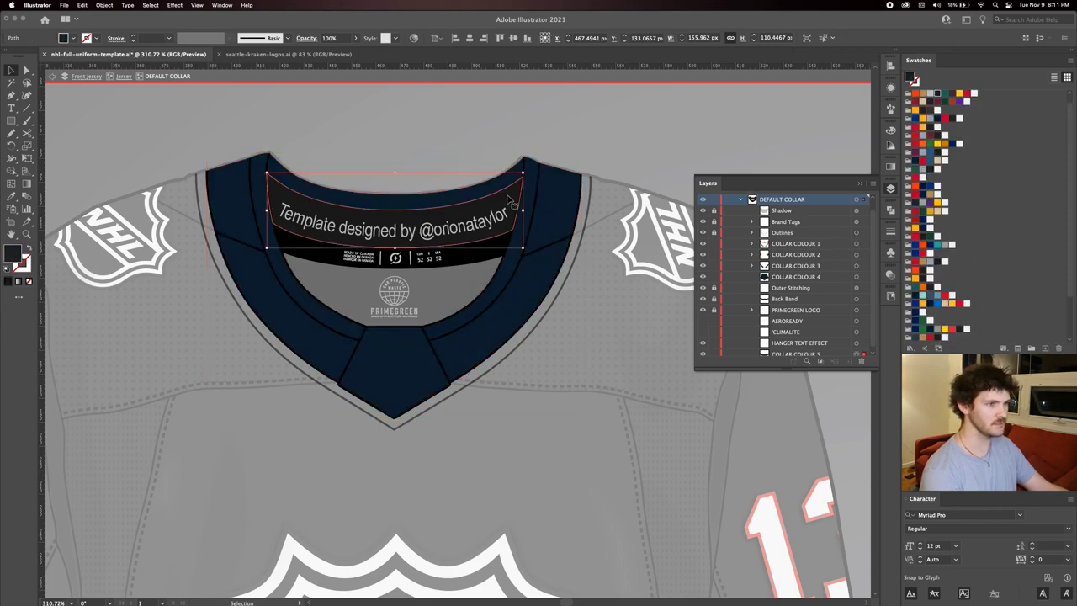
{"action": "left_click", "coordinate": [946, 295]}
{"action": "left_click", "coordinate": [439, 125]}
Replace the curved hanger text on the inner neck panel with "SEATTLE KRAKEN".
{"action": "left_click", "coordinate": [393, 232]}
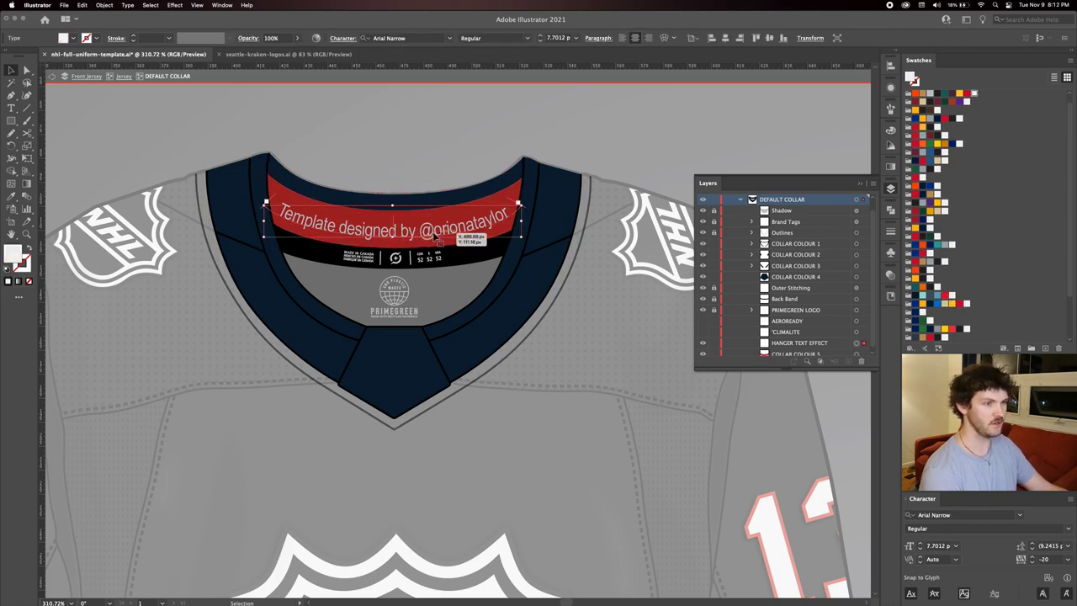
{"action": "triple_click", "coordinate": [394, 229]}
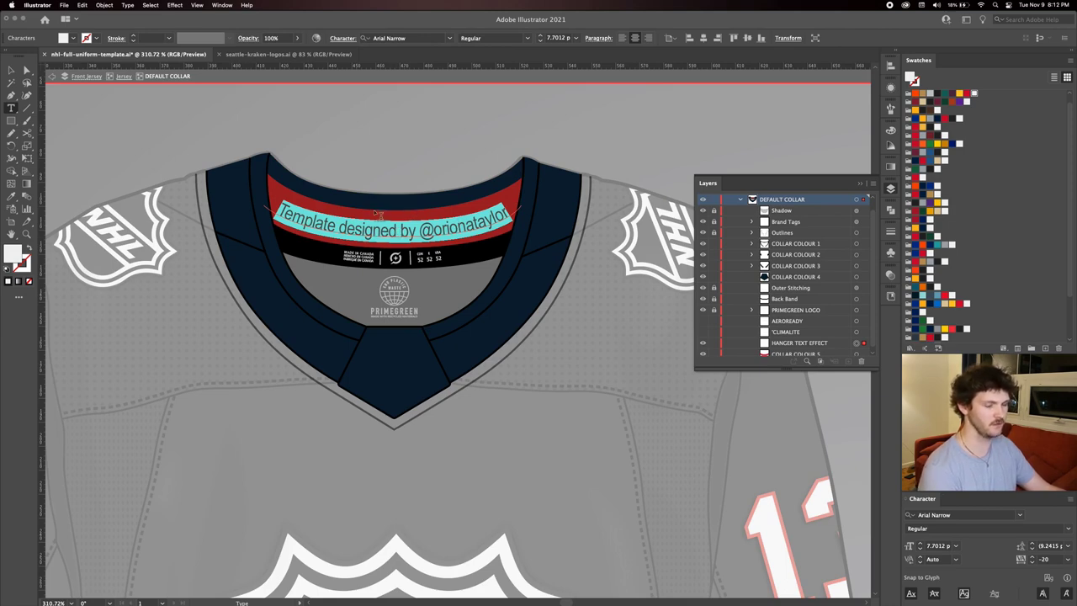
{"action": "type", "text": "SEA"}
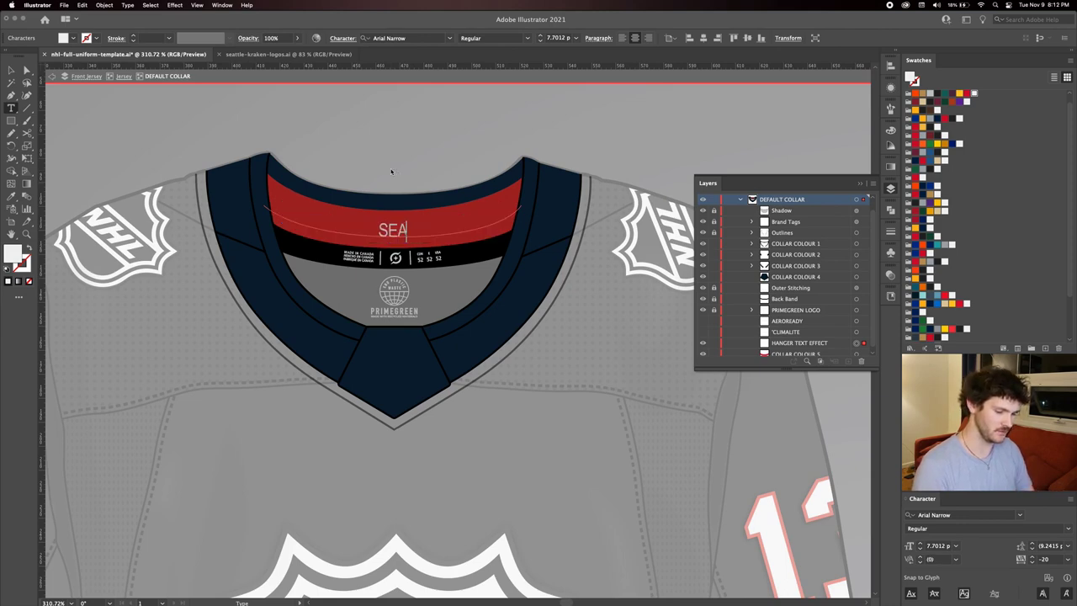
{"action": "type", "text": "TTLE KR"}
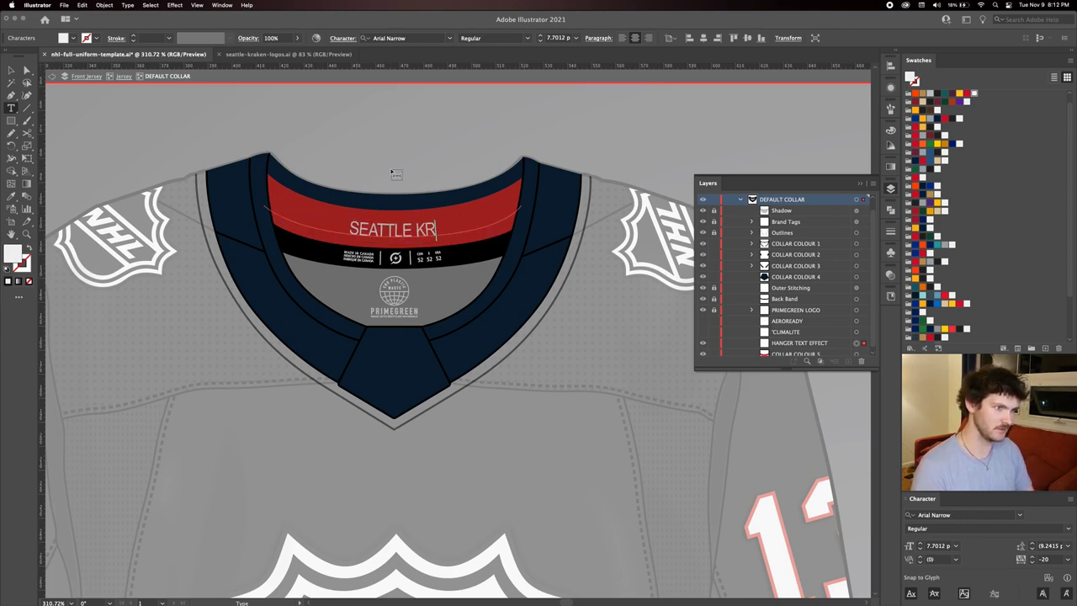
{"action": "type", "text": "AKEN"}
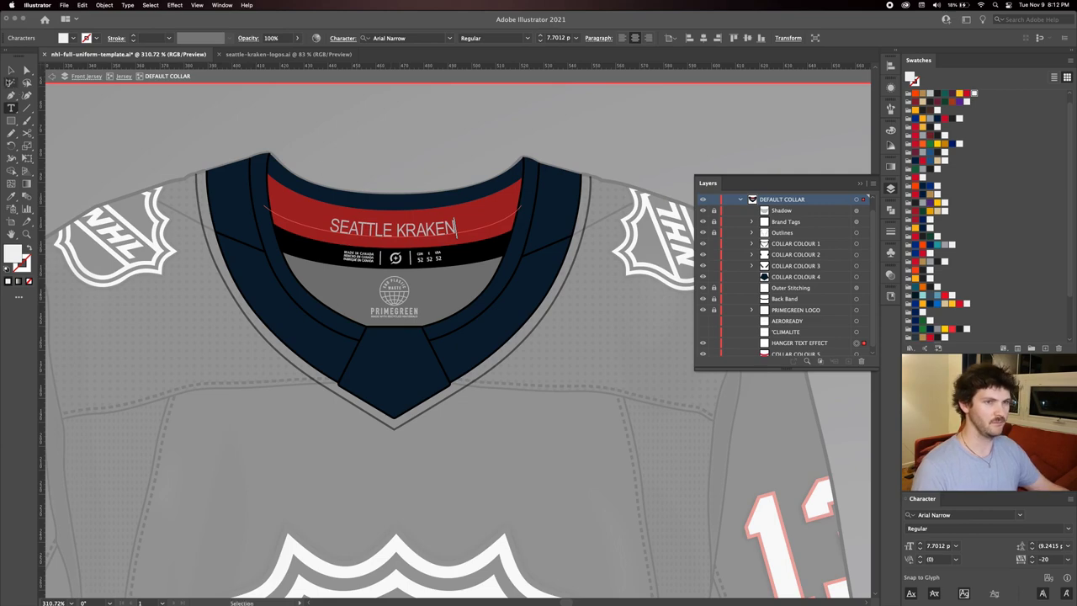
{"action": "left_click", "coordinate": [12, 71]}
{"action": "left_click", "coordinate": [371, 157]}
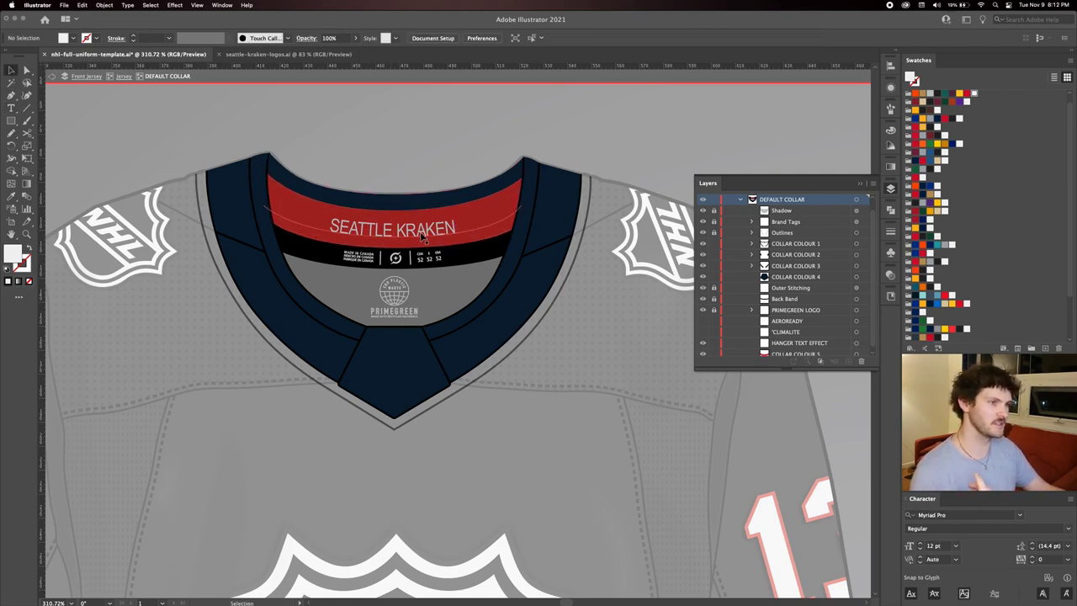
Hide the HANGER TEXT EFFECT object inside the default collar.
{"action": "left_click", "coordinate": [423, 238]}
{"action": "scroll", "coordinate": [781, 322], "scroll_direction": "down", "scroll_amount": 1}
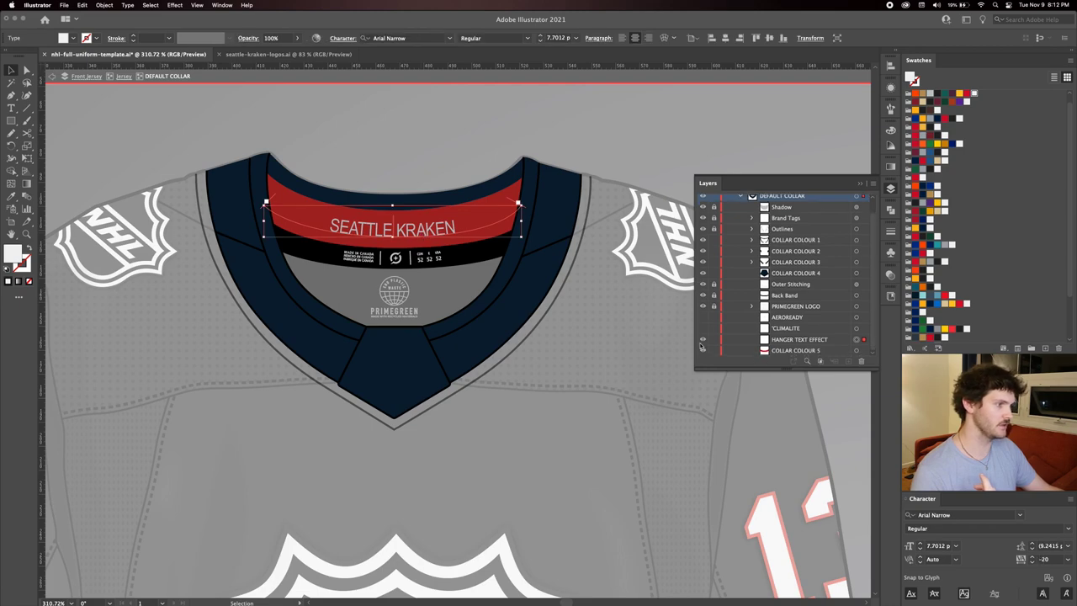
{"action": "left_click", "coordinate": [426, 157]}
Copy the KRAKEN wordmark from seattle-kraken-logos.ai and place it on the red neck panel, scaled to about 35 px wide.
{"action": "left_click", "coordinate": [286, 54]}
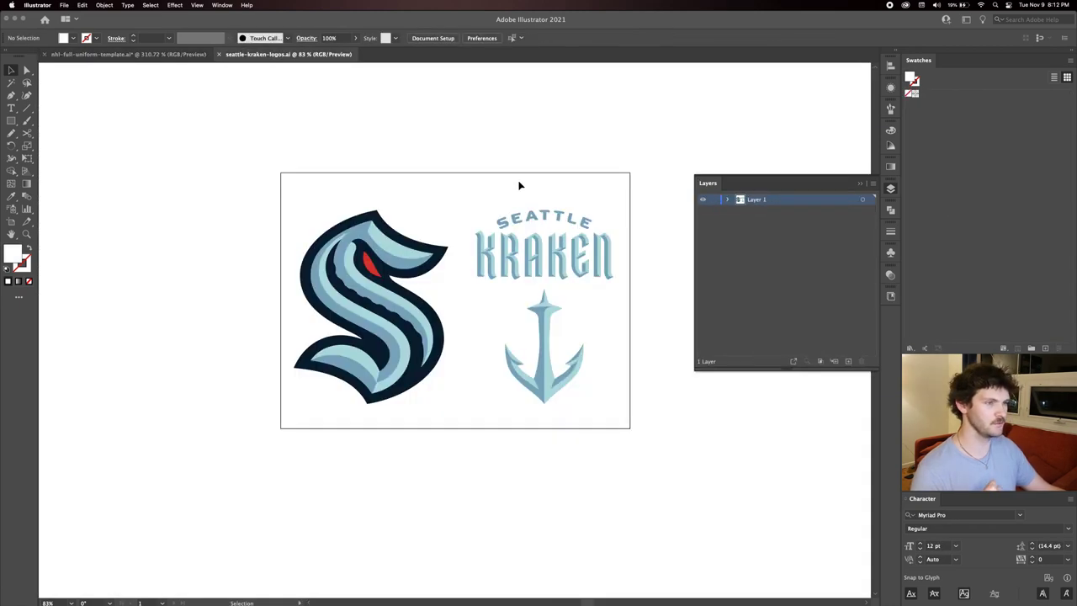
{"action": "left_click", "coordinate": [559, 265]}
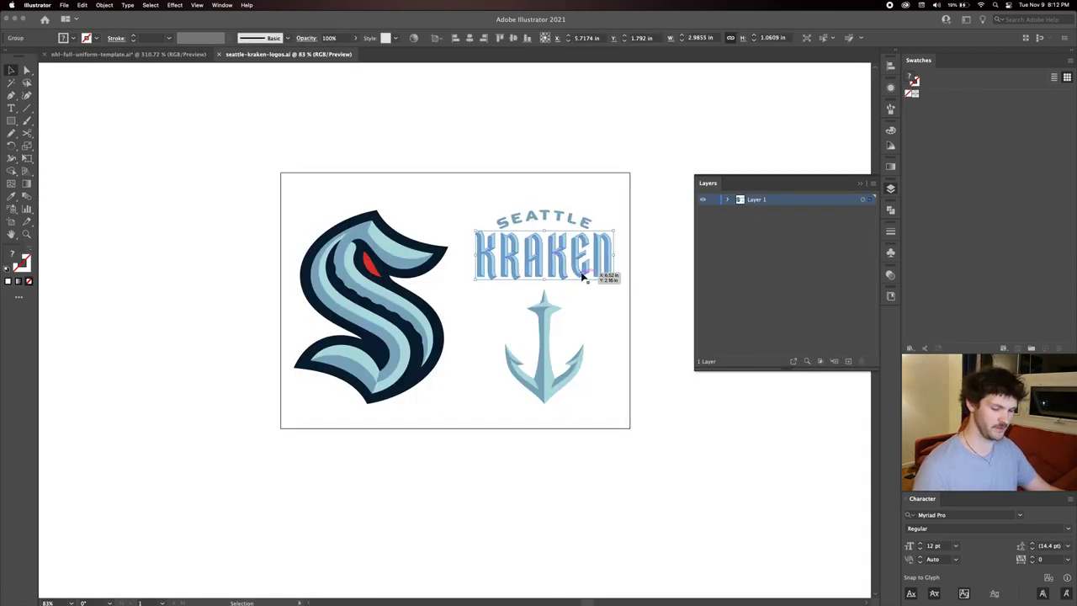
{"action": "left_click", "coordinate": [153, 55]}
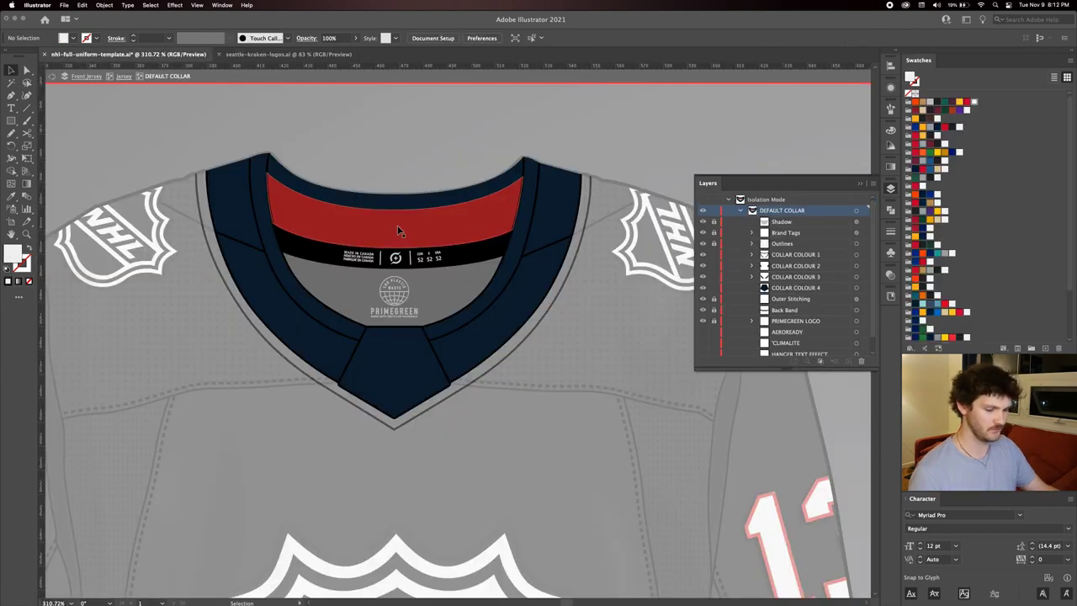
{"action": "key", "text": "super+v"}
{"action": "left_click_drag", "start_coordinate": [460, 428], "coordinate": [405, 235]}
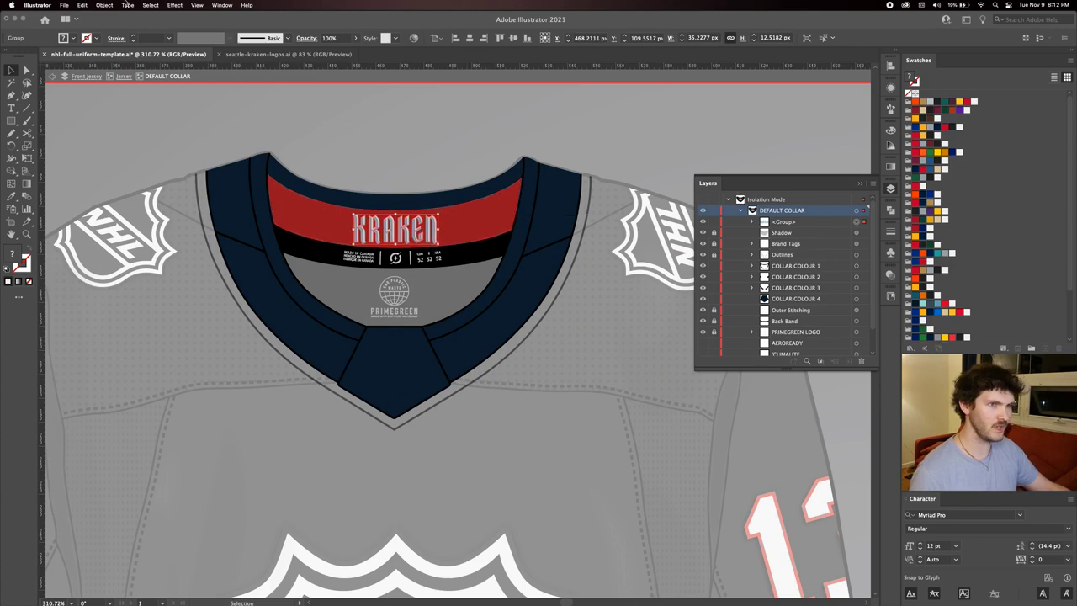
Apply an Arc warp effect to the KRAKEN wordmark with a horizontal bend of -10%.
{"action": "left_click", "coordinate": [174, 5]}
{"action": "mouse_move", "coordinate": [228, 149]}
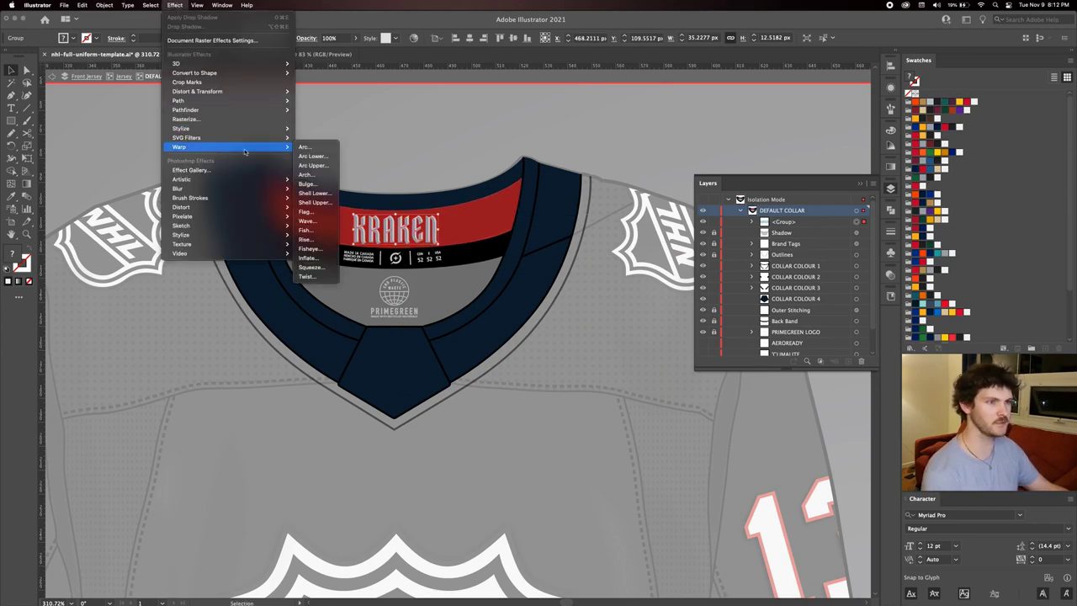
{"action": "left_click", "coordinate": [305, 146]}
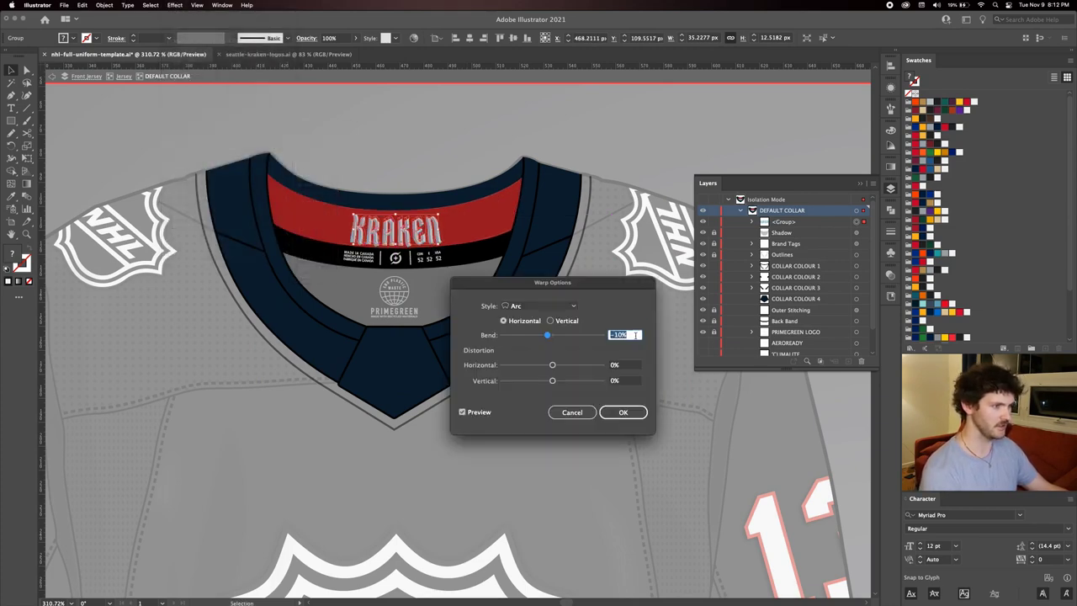
{"action": "left_click", "coordinate": [622, 412]}
Nudge the KRAKEN wordmark up by 1 px on the red neck panel and deselect it.
{"action": "key", "text": "z"}
{"action": "left_click_drag", "start_coordinate": [414, 233], "coordinate": [510, 221]}
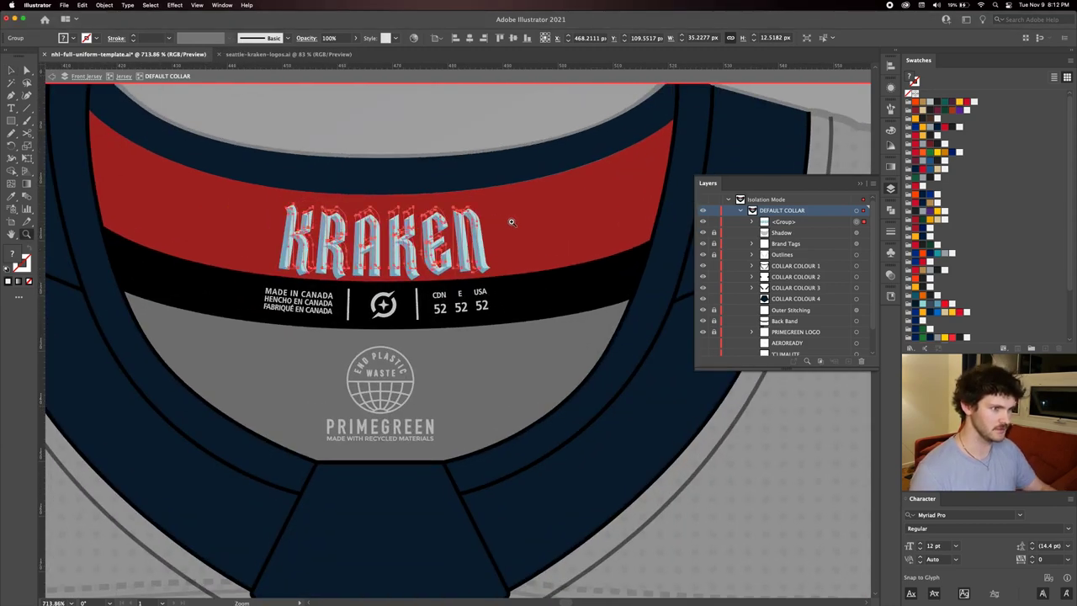
{"action": "key", "text": "Up"}
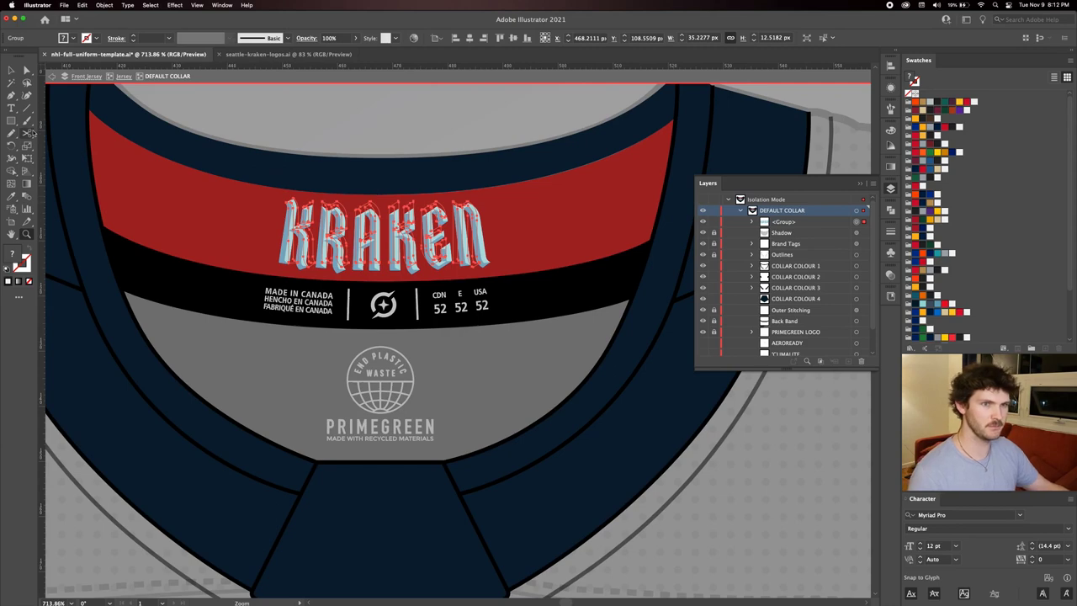
{"action": "left_click", "coordinate": [11, 70]}
{"action": "left_click", "coordinate": [437, 137]}
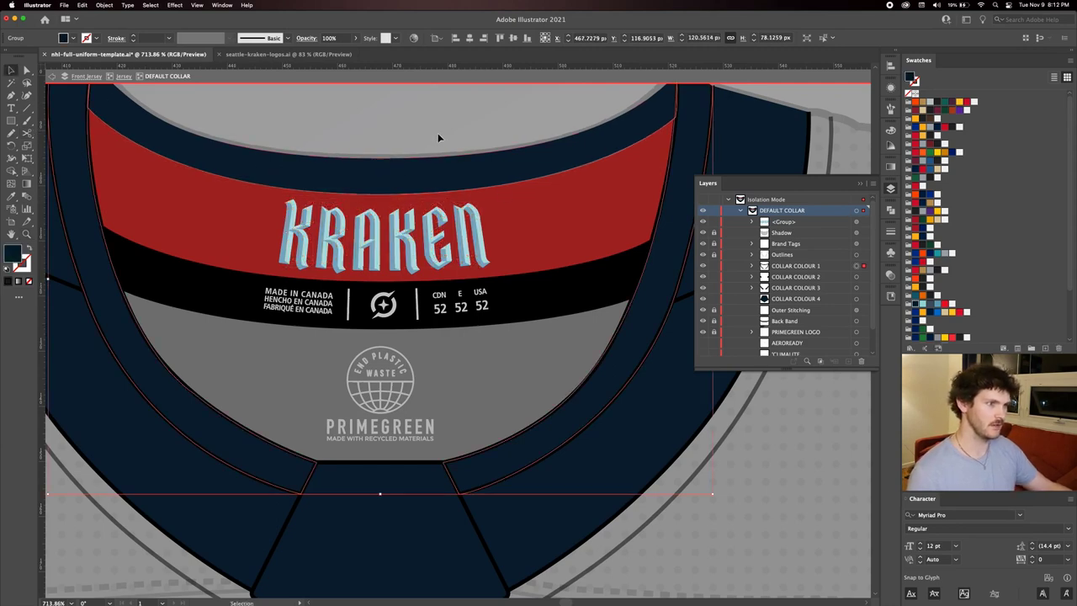
Hide the PRIMEGREEN LOGO inside the collar and show the 'CLIMALITE text instead.
{"action": "key", "text": "z"}
{"action": "left_click_drag", "start_coordinate": [451, 185], "coordinate": [385, 283]}
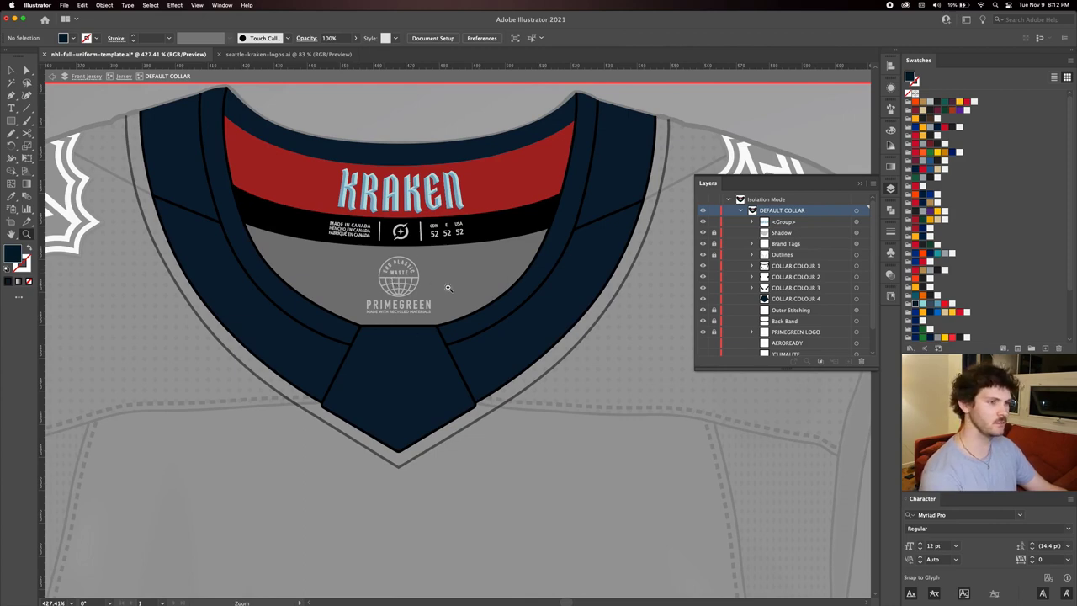
{"action": "scroll", "coordinate": [703, 309], "scroll_direction": "down", "scroll_amount": 3}
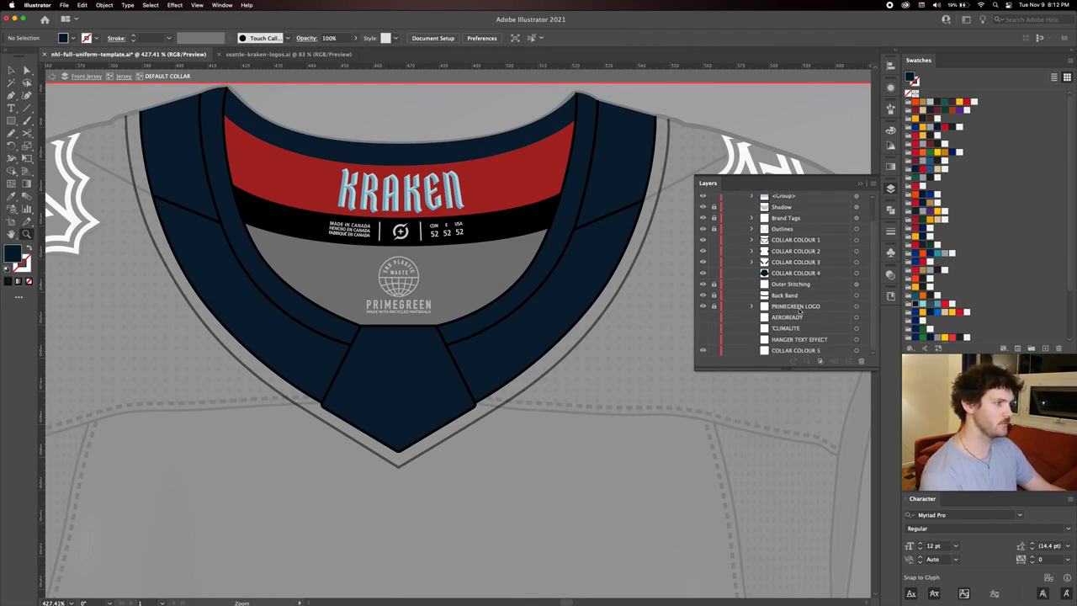
{"action": "left_click", "coordinate": [703, 306]}
{"action": "left_click", "coordinate": [703, 317]}
{"action": "left_click", "coordinate": [703, 317]}
{"action": "left_click", "coordinate": [702, 328]}
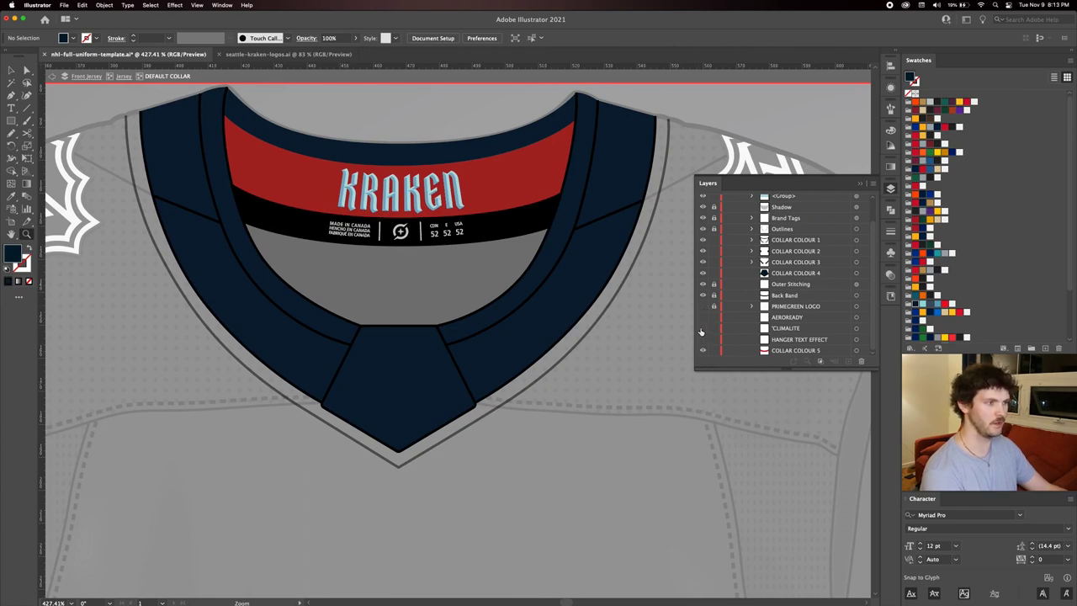
Replace the 'CLIMALITE text below the neck tag with "CUSTOM TEXT".
{"action": "left_click", "coordinate": [11, 108]}
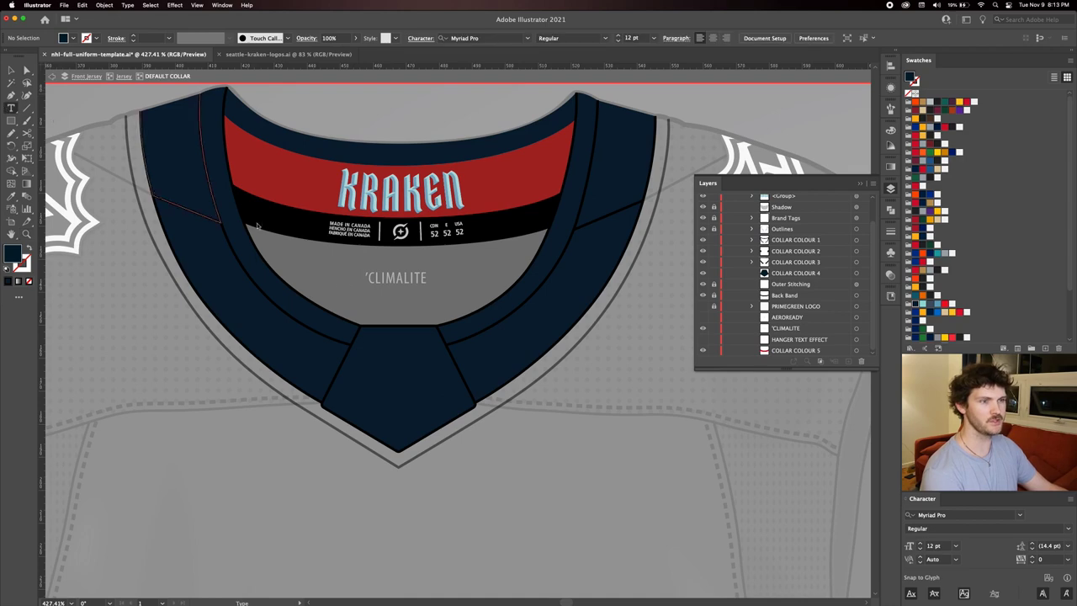
{"action": "double_click", "coordinate": [392, 274]}
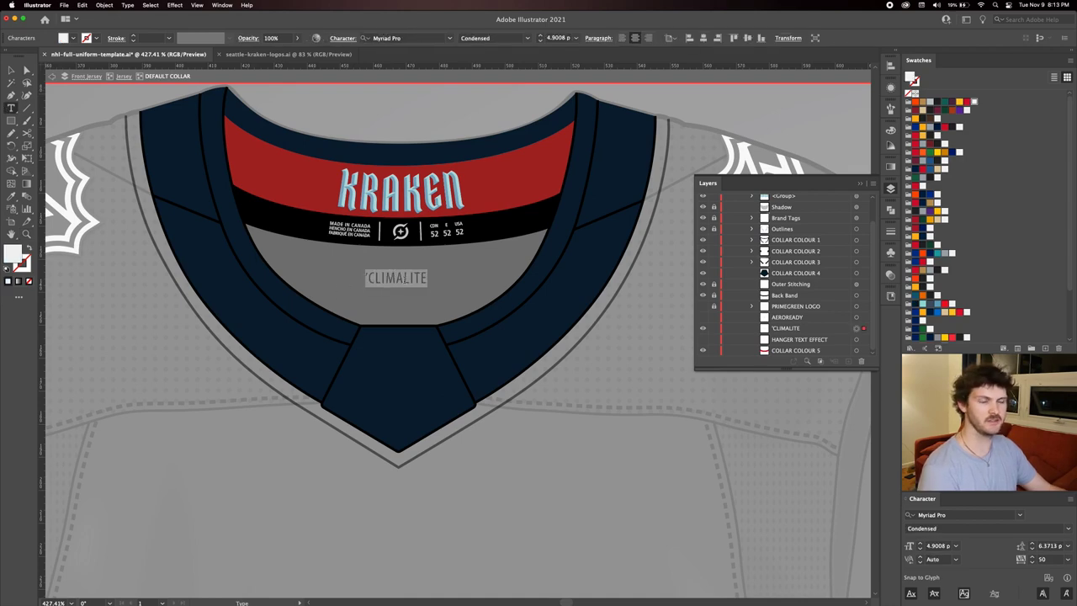
{"action": "type", "text": "CUSTOM TEXT"}
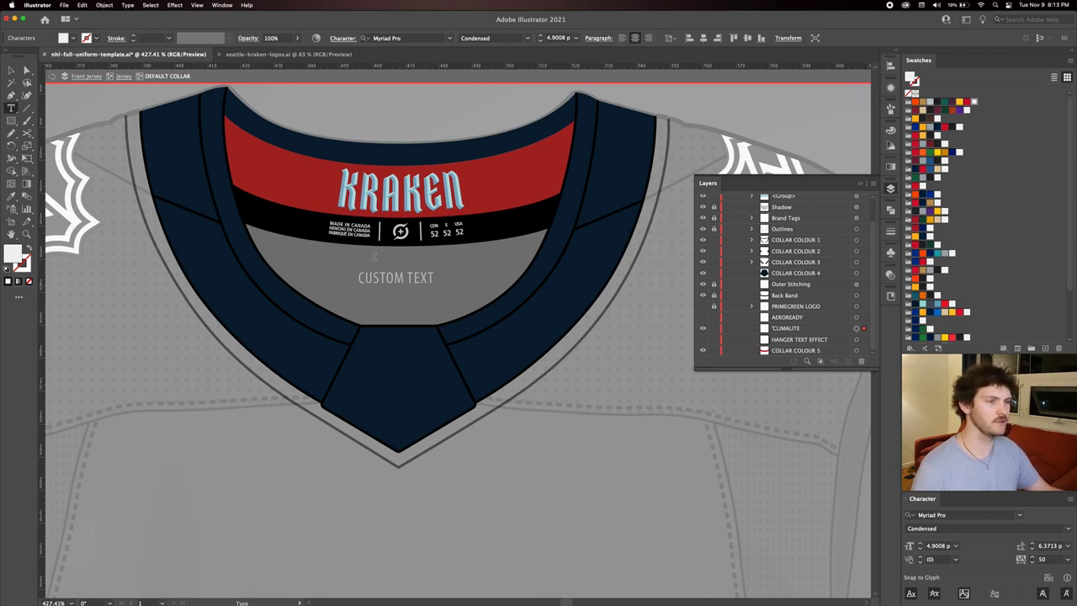
{"action": "left_click", "coordinate": [11, 72]}
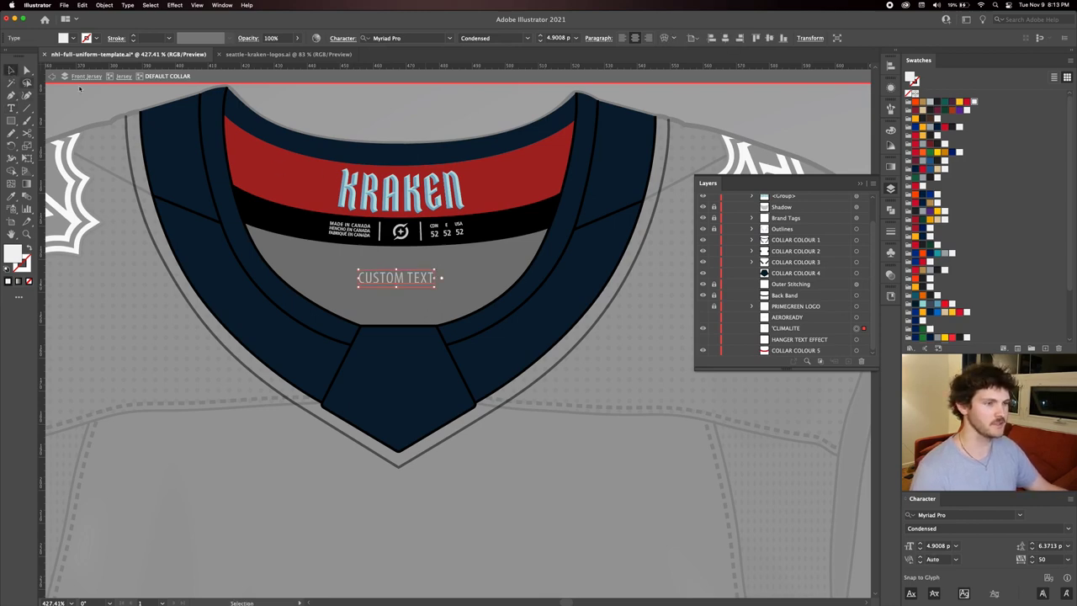
Hide the 'CLIMALITE text, show the PRIMEGREEN LOGO inside the collar again, and return to the Jersey group level.
{"action": "left_click", "coordinate": [702, 328]}
{"action": "left_click", "coordinate": [704, 306]}
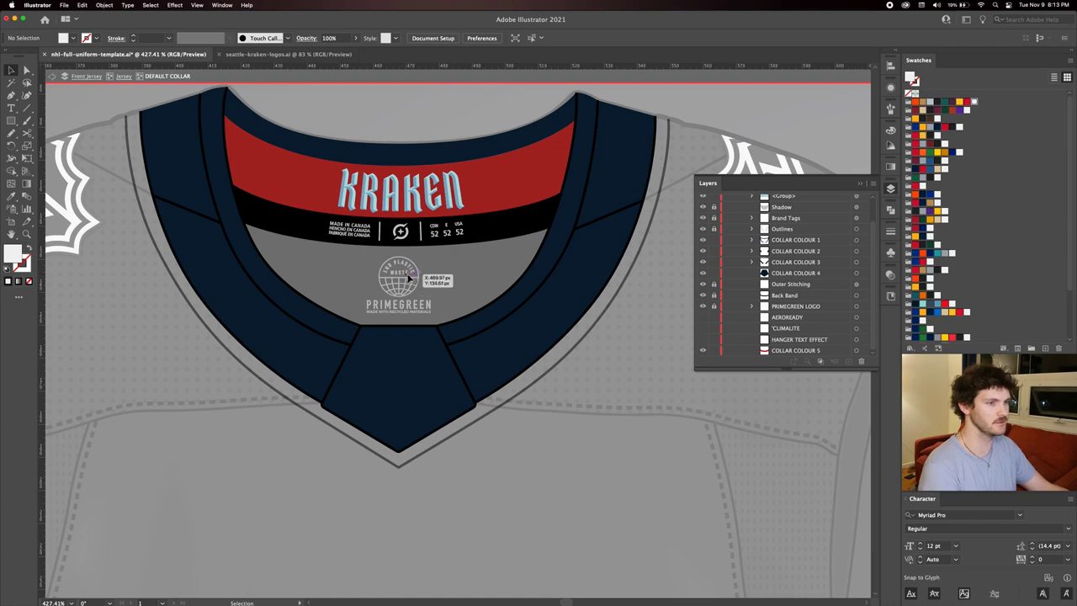
{"action": "key", "text": "z"}
{"action": "left_click", "coordinate": [475, 240], "text": "alt"}
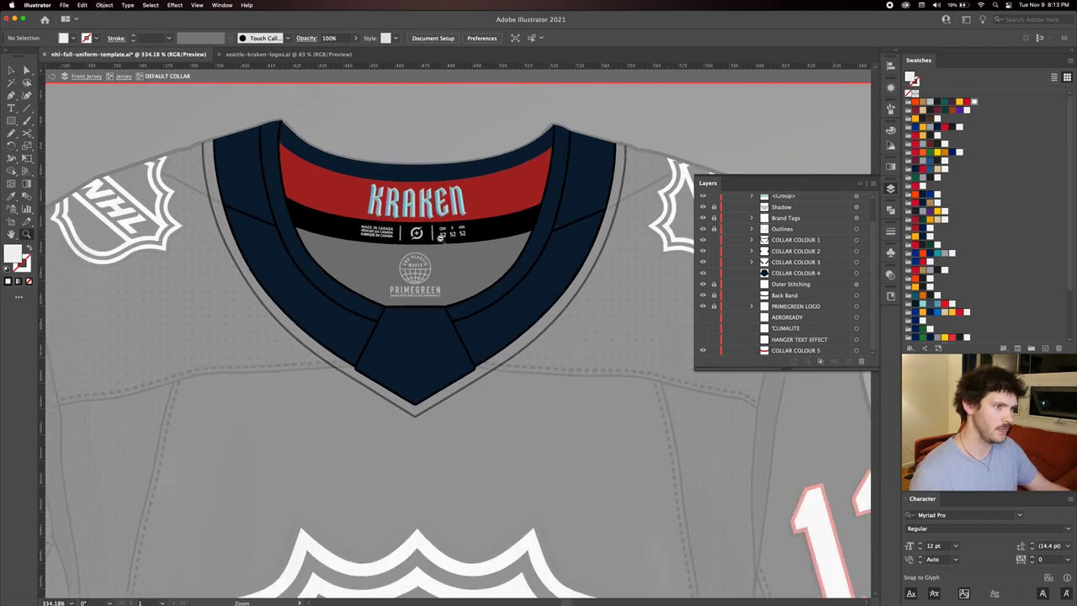
{"action": "left_click", "coordinate": [123, 76]}
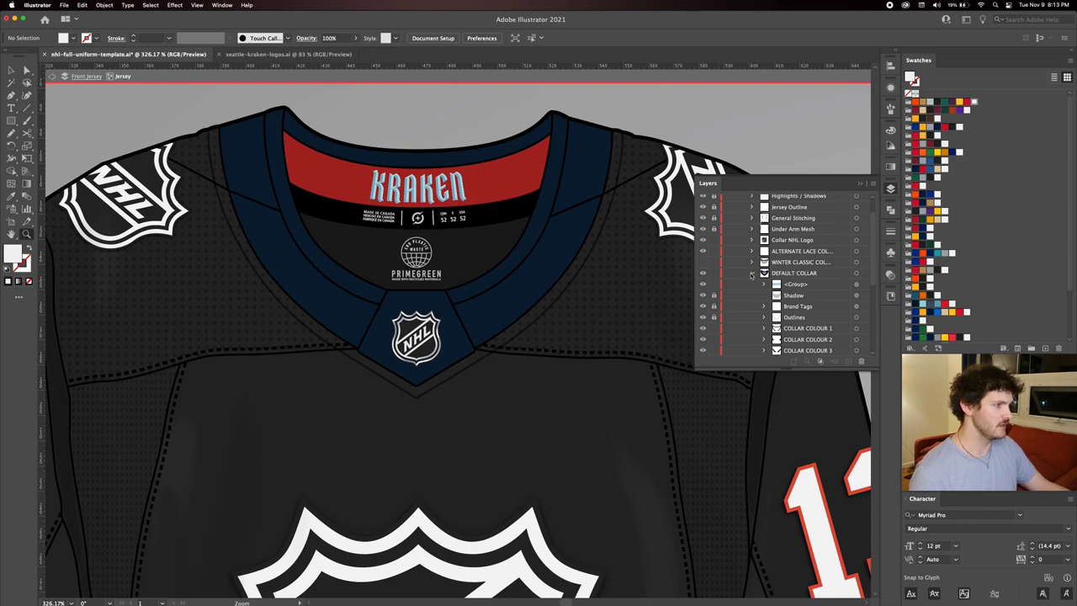
Preview the Laced Collar, 3 Laced Collar and X Laces options of the alternate lace collars one at a time, hiding each again.
{"action": "left_click", "coordinate": [752, 273]}
{"action": "left_click", "coordinate": [797, 274]}
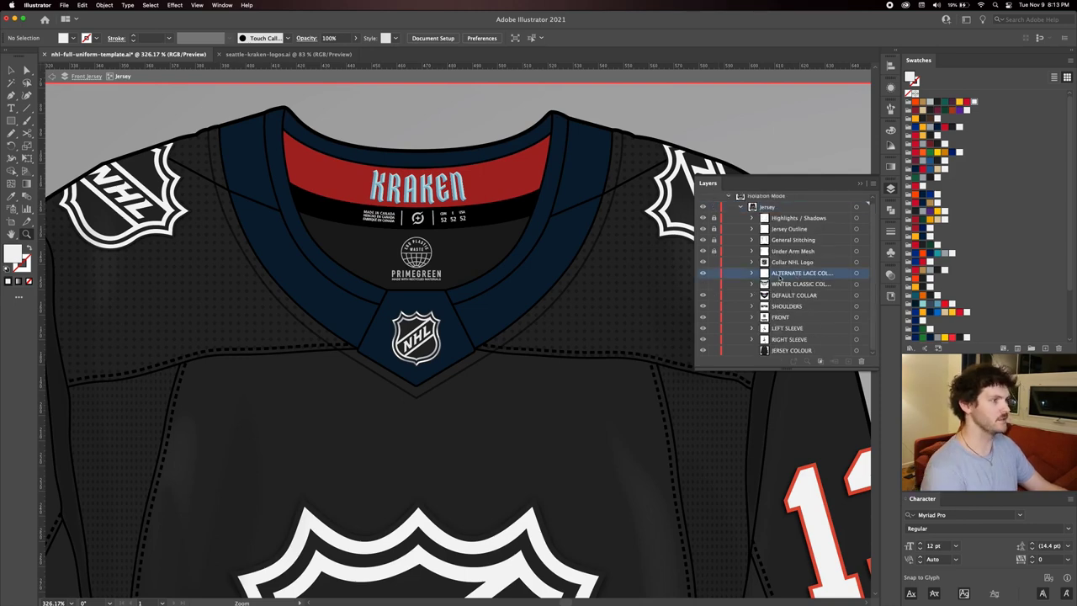
{"action": "left_click", "coordinate": [752, 274]}
{"action": "scroll", "coordinate": [756, 276], "scroll_direction": "down", "scroll_amount": 1}
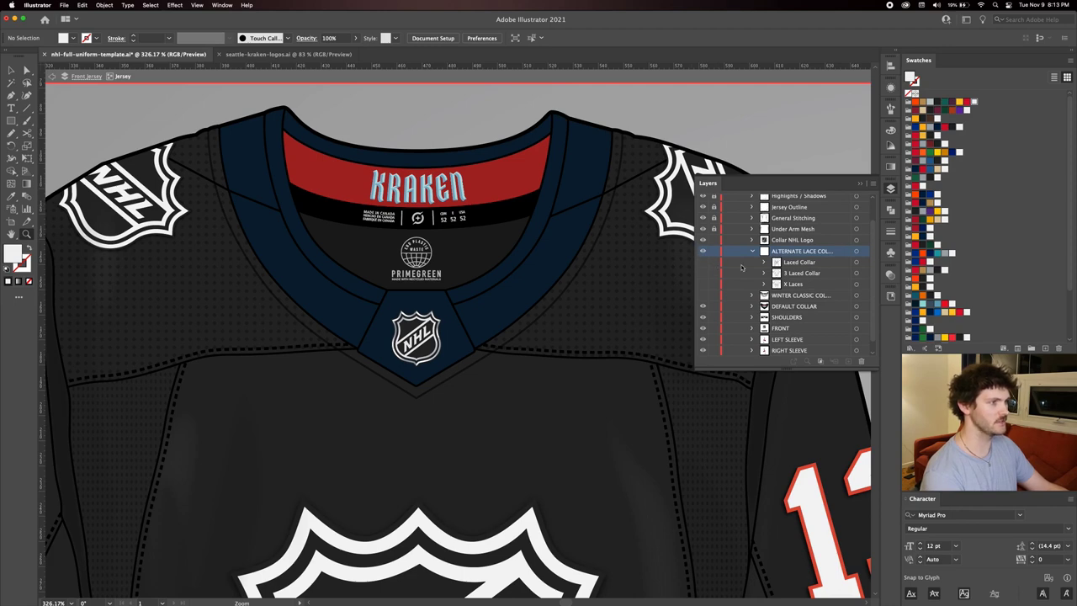
{"action": "left_click", "coordinate": [703, 263]}
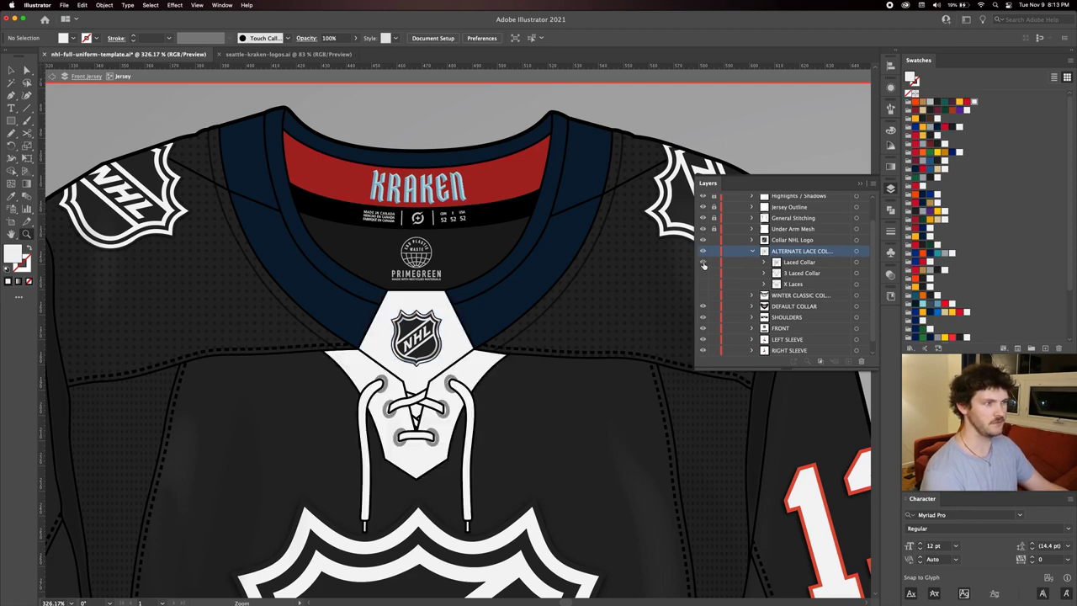
{"action": "left_click", "coordinate": [703, 262]}
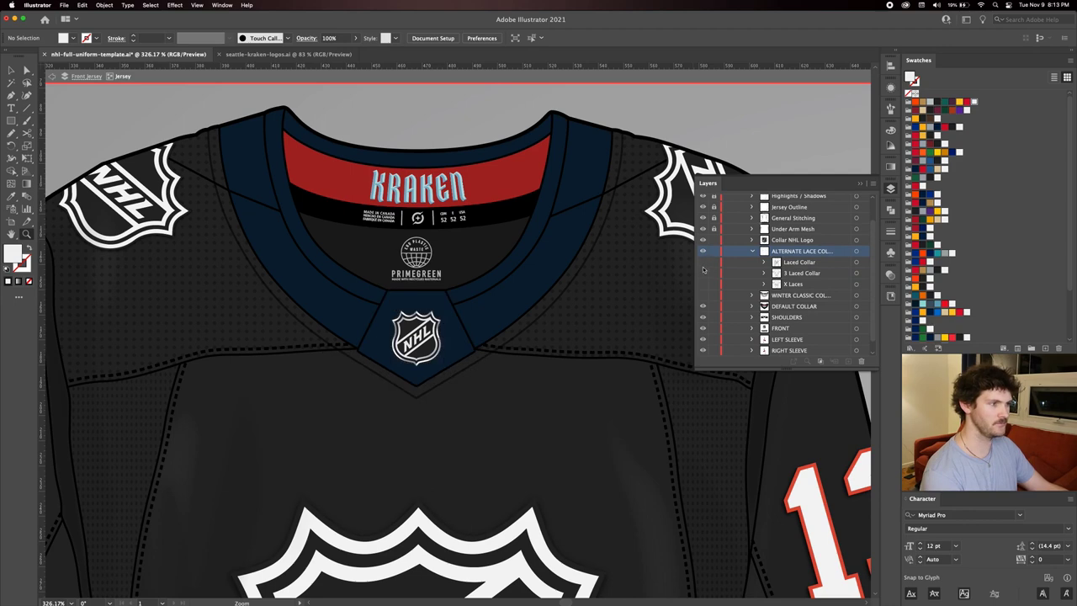
{"action": "left_click", "coordinate": [704, 273]}
{"action": "left_click", "coordinate": [704, 273]}
{"action": "left_click", "coordinate": [704, 284]}
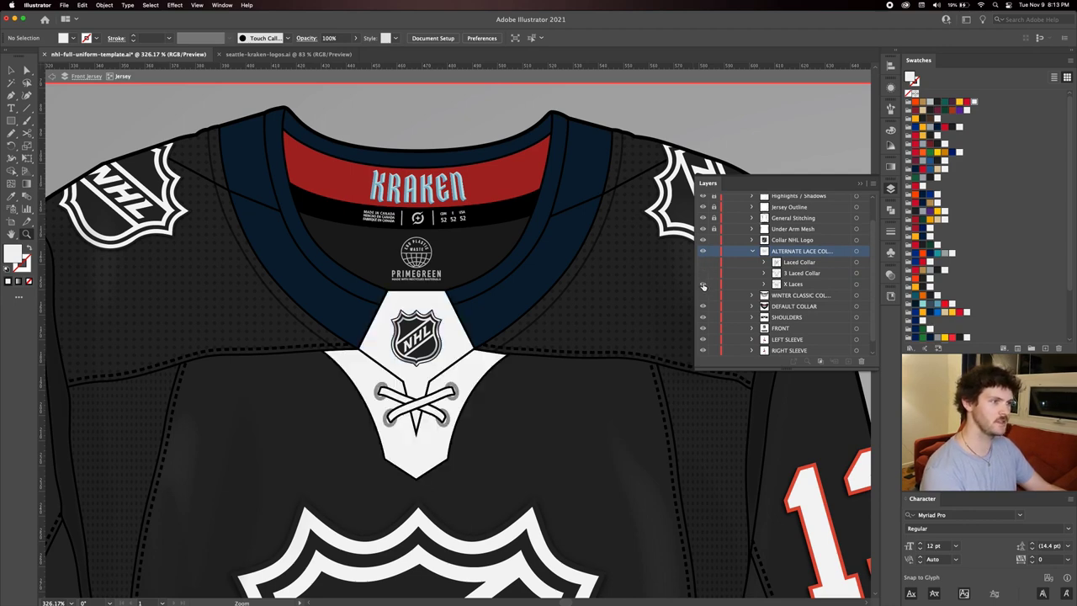
{"action": "left_click", "coordinate": [703, 284]}
{"action": "key", "text": "v"}
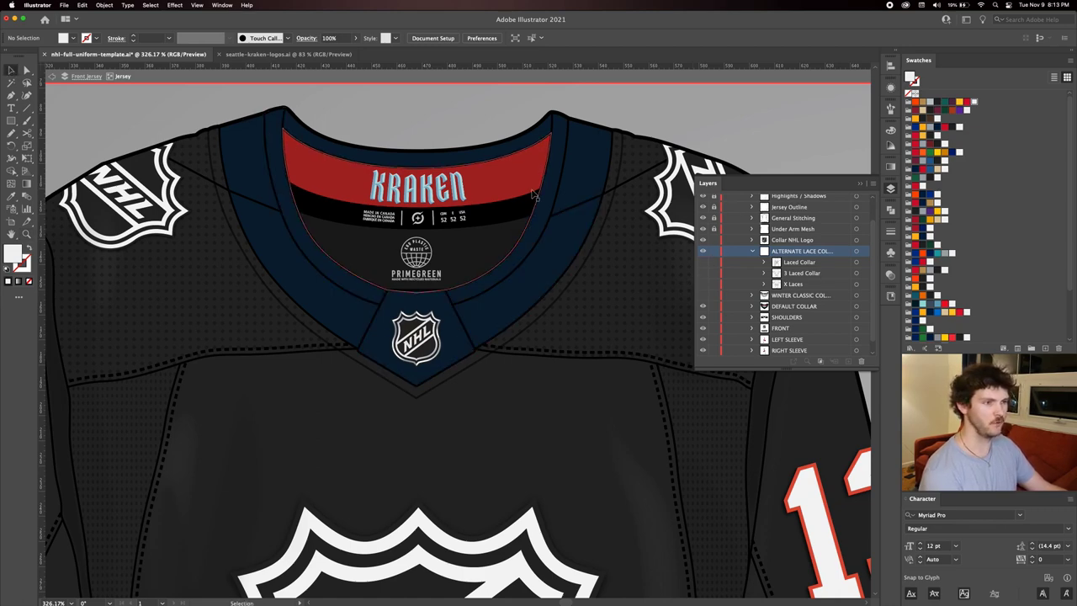
Show the Laced Collar on the jersey and isolate its group within the alternate lace collars for editing.
{"action": "left_click", "coordinate": [703, 262]}
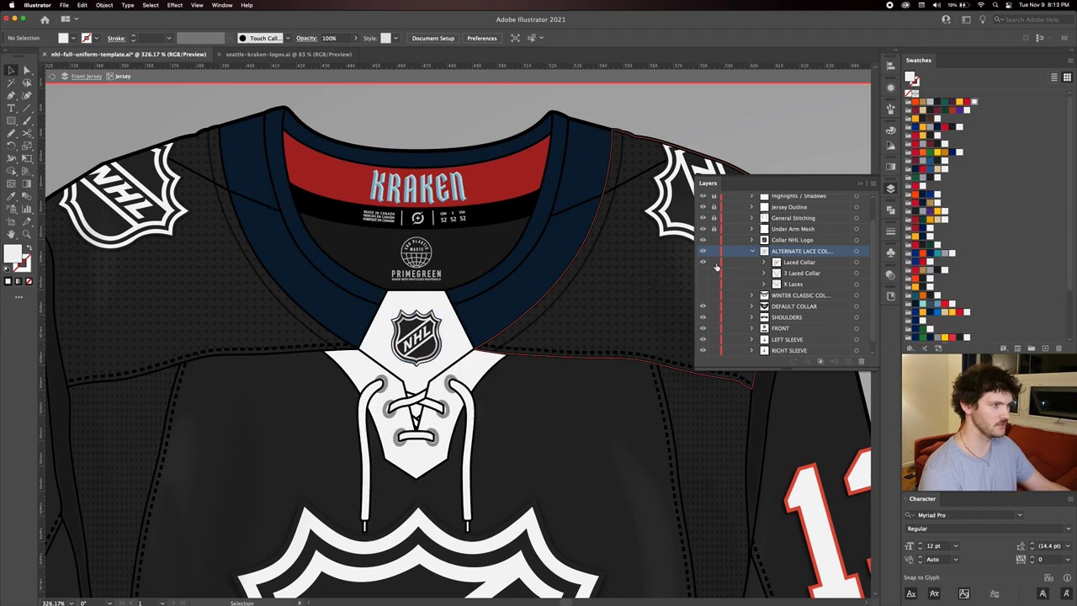
{"action": "scroll", "coordinate": [450, 318], "scroll_direction": "down", "scroll_amount": 1}
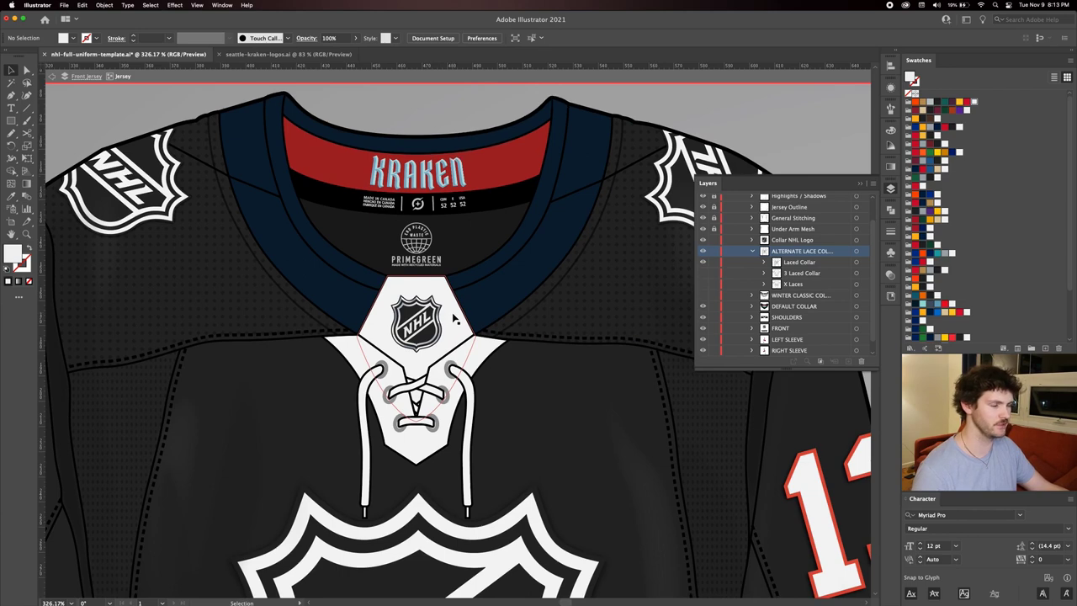
{"action": "scroll", "coordinate": [456, 320], "scroll_direction": "down", "scroll_amount": 1}
{"action": "left_click", "coordinate": [453, 323]}
{"action": "left_click_drag", "start_coordinate": [453, 322], "coordinate": [443, 259]}
{"action": "key", "text": "v"}
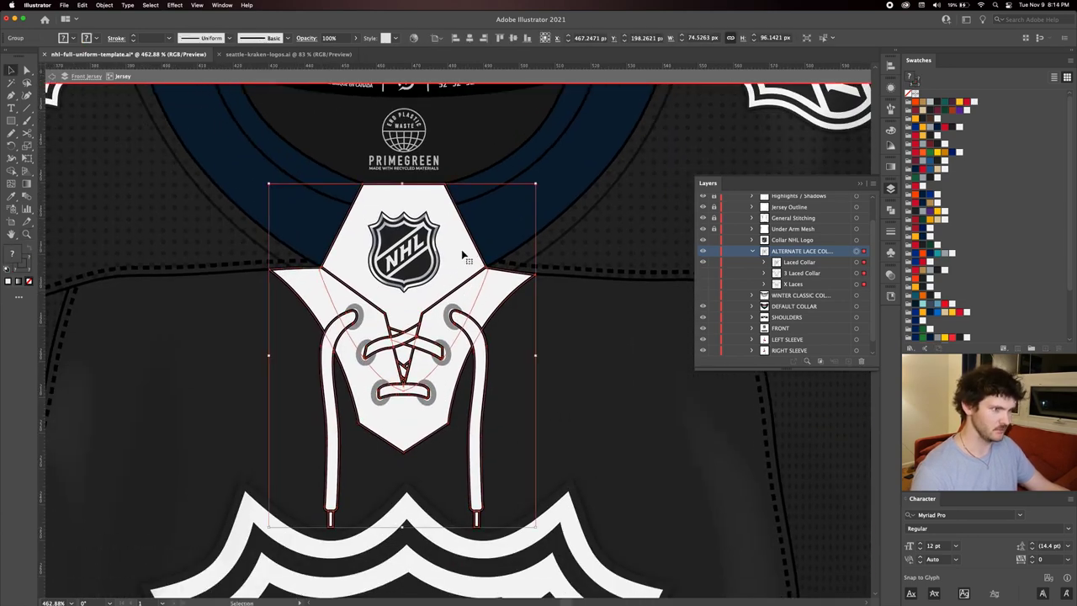
{"action": "double_click", "coordinate": [461, 249]}
{"action": "left_click", "coordinate": [444, 250]}
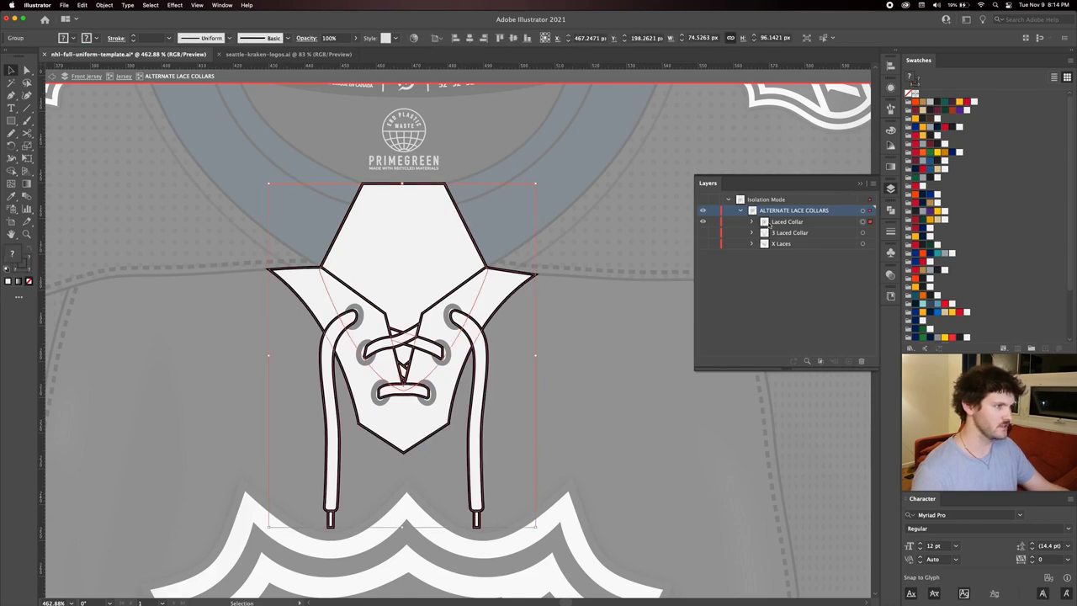
{"action": "left_click", "coordinate": [752, 223]}
{"action": "double_click", "coordinate": [431, 276]}
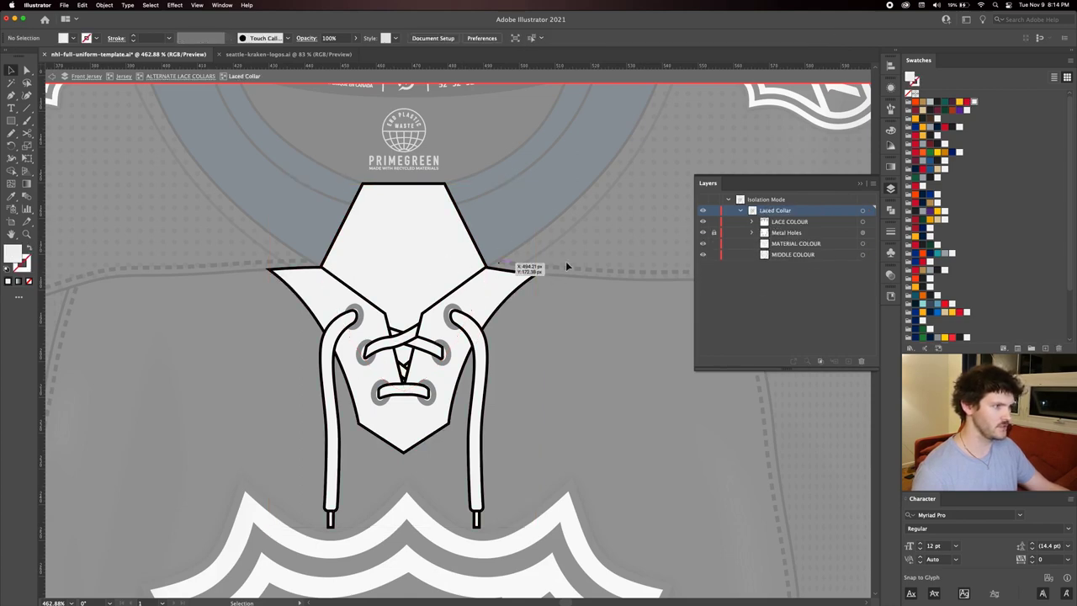
Fill the laced collar's material and middle with Kraken dark navy and its laces with light ice blue, then return to the Jersey level.
{"action": "left_click", "coordinate": [440, 266]}
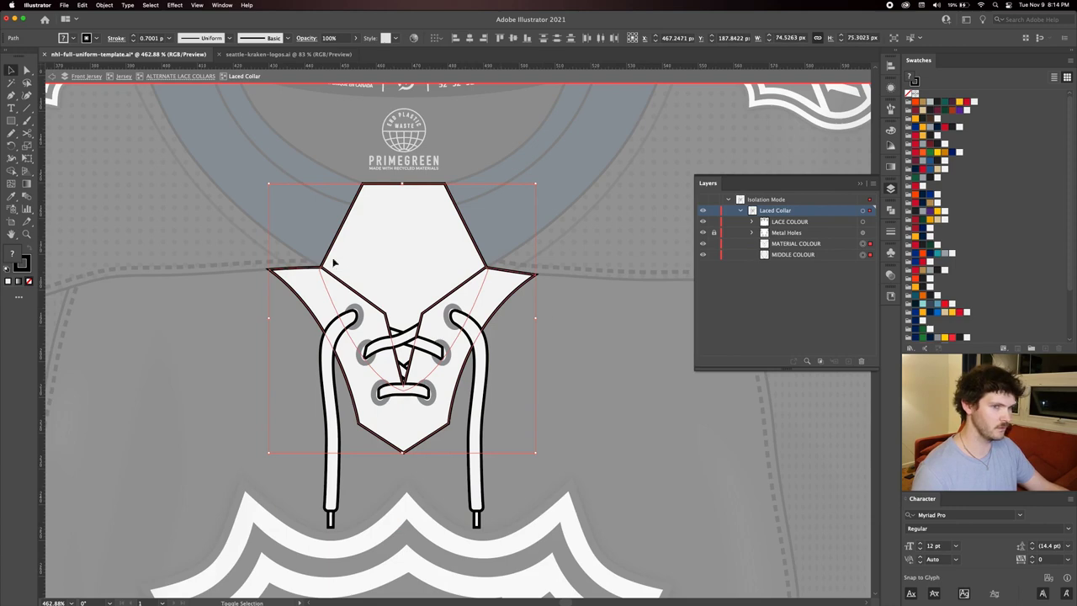
{"action": "left_click", "coordinate": [917, 309]}
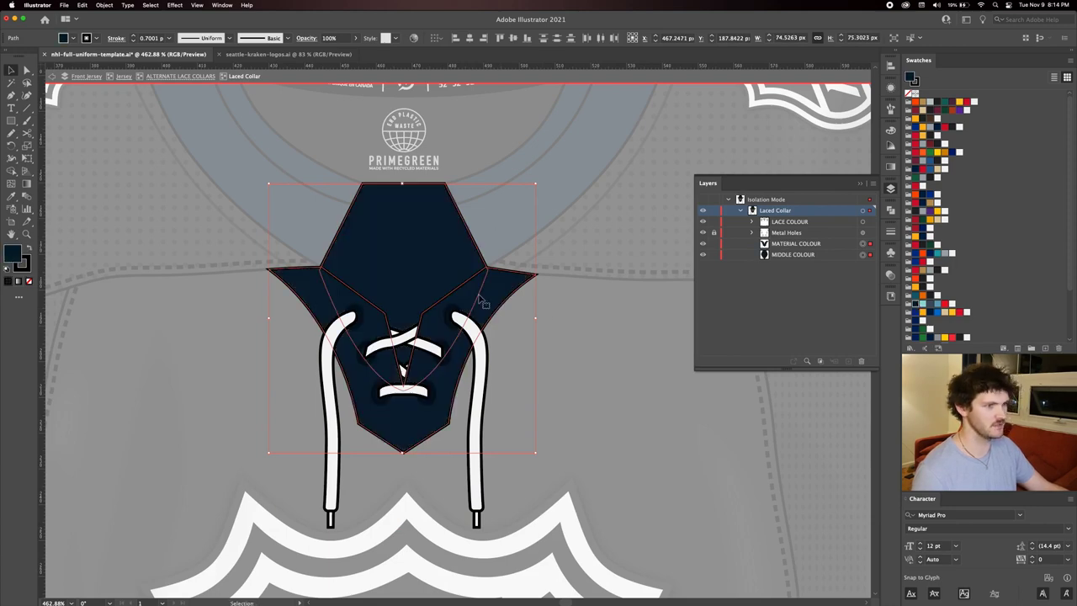
{"action": "left_click", "coordinate": [477, 356]}
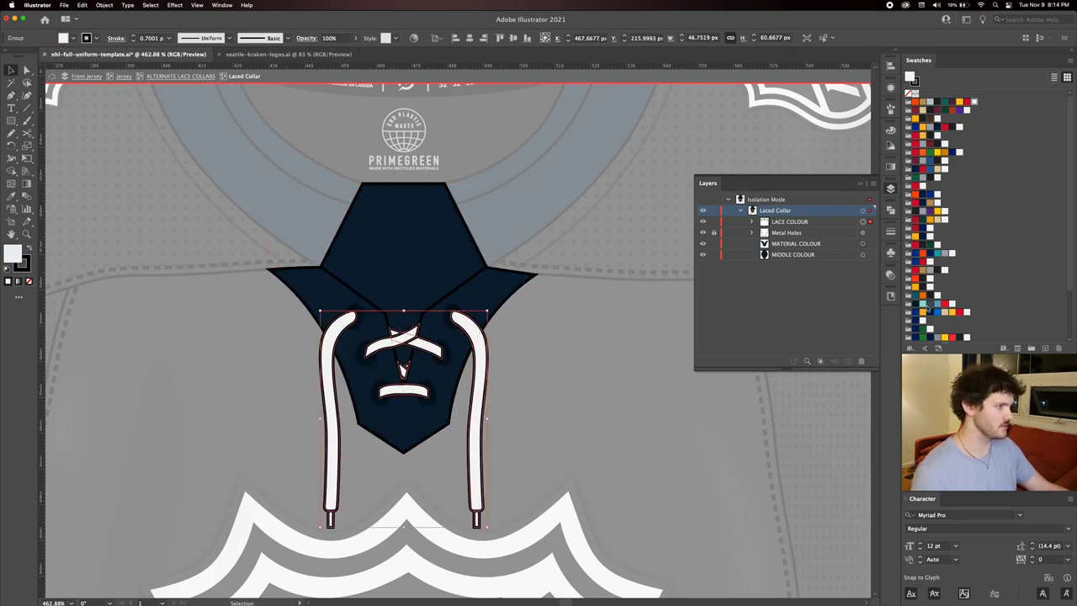
{"action": "left_click", "coordinate": [922, 306]}
{"action": "left_click", "coordinate": [593, 281]}
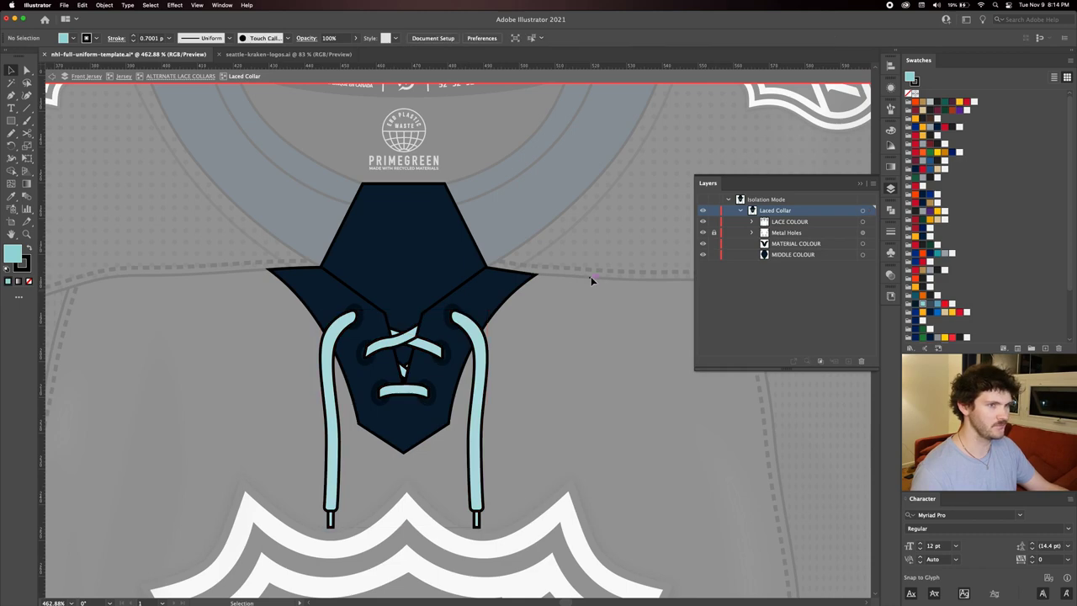
{"action": "left_click", "coordinate": [162, 77]}
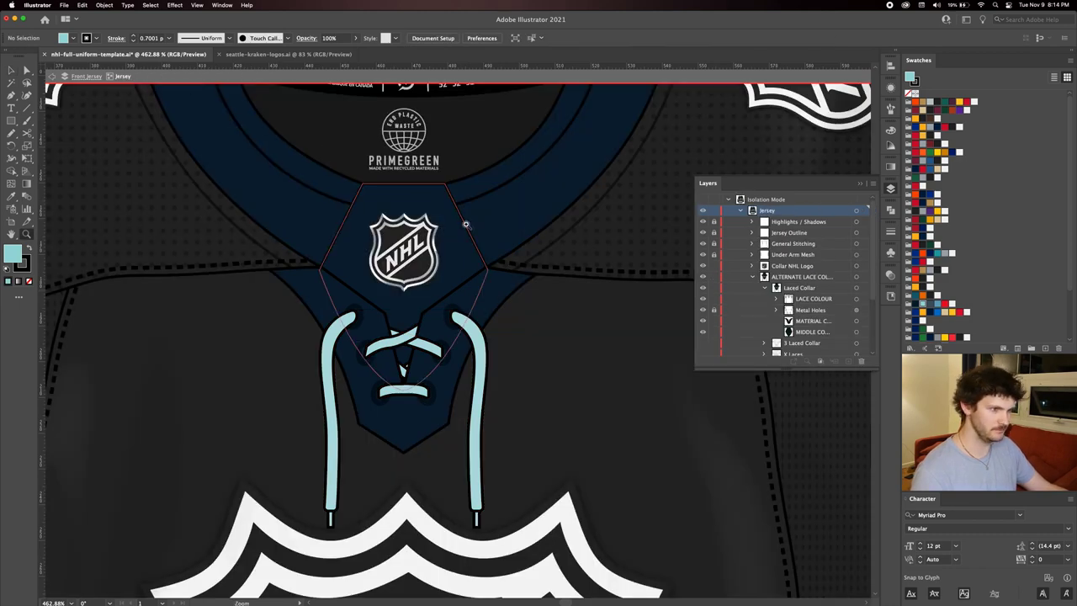
Isolate the jersey's SHOULDERS group and expand it to list its shoulder logo and yoke style options.
{"action": "scroll", "coordinate": [342, 292], "scroll_direction": "down", "scroll_amount": 5}
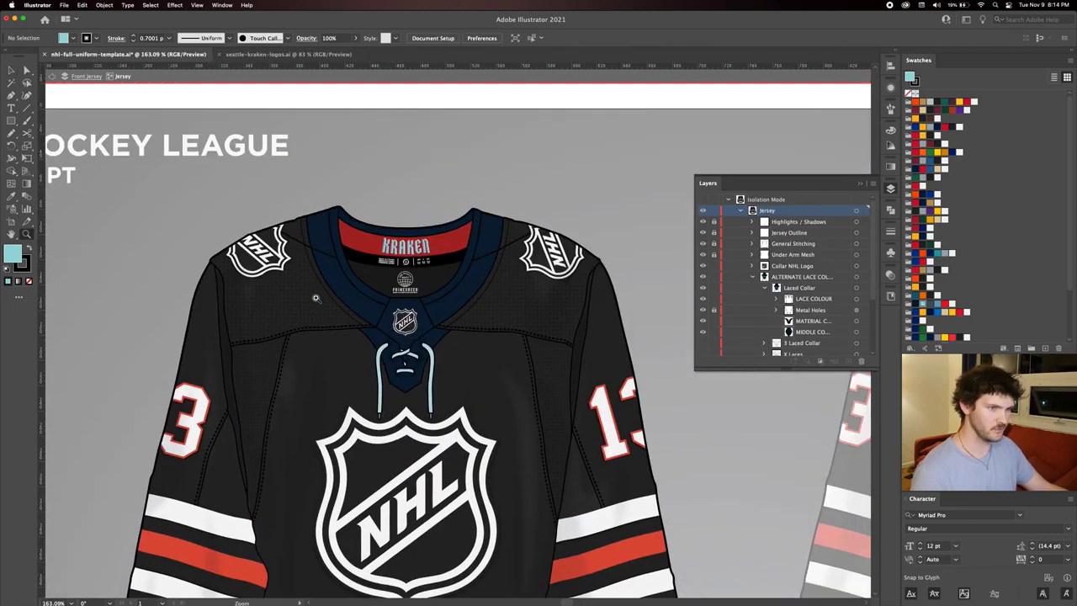
{"action": "scroll", "coordinate": [318, 294], "scroll_direction": "up", "scroll_amount": 2}
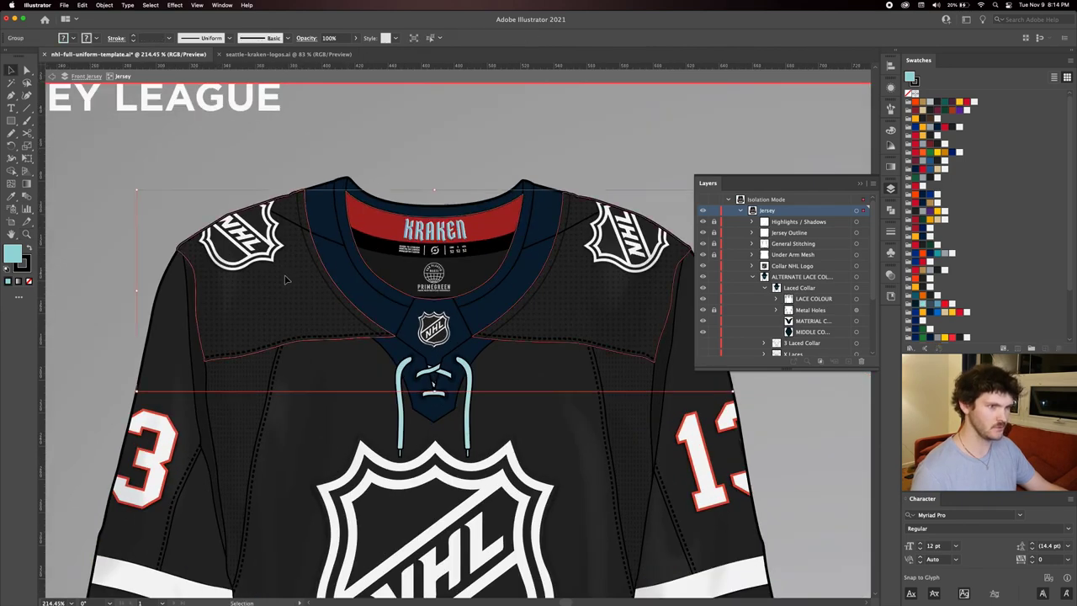
{"action": "left_click", "coordinate": [286, 294]}
{"action": "double_click", "coordinate": [286, 294]}
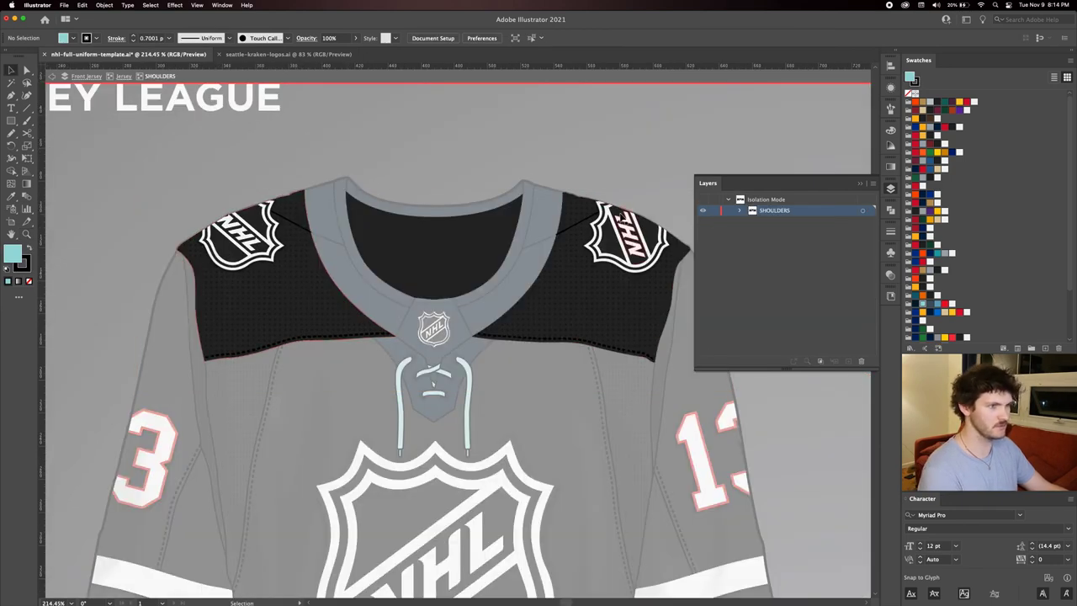
{"action": "left_click", "coordinate": [740, 211]}
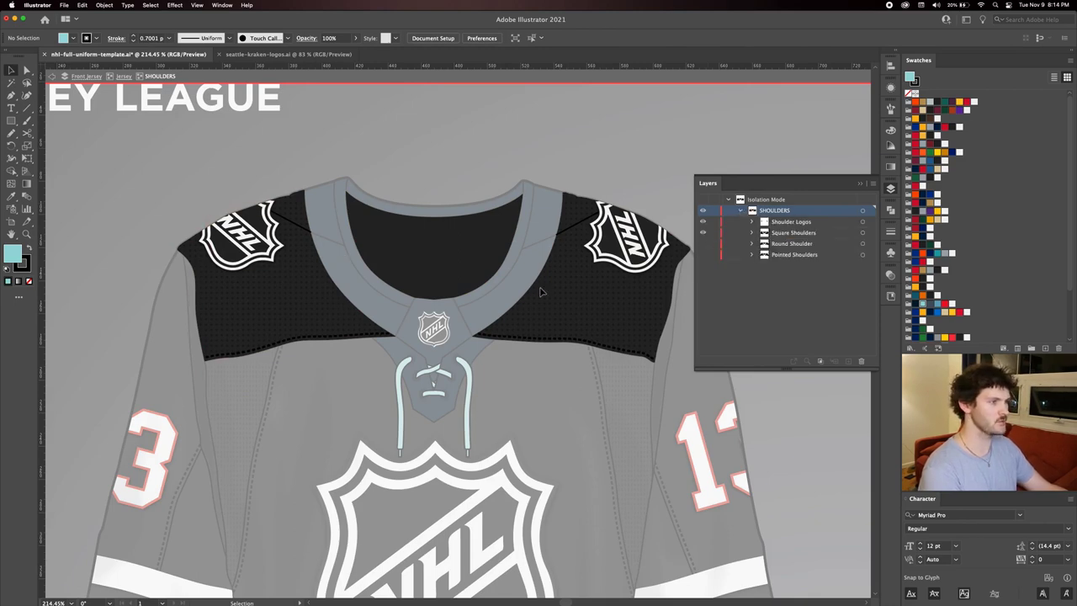
Hide the Square Shoulders, preview the Round Shoulder style, and switch to the Pointed Shoulders instead.
{"action": "left_click", "coordinate": [702, 232]}
{"action": "left_click", "coordinate": [702, 243]}
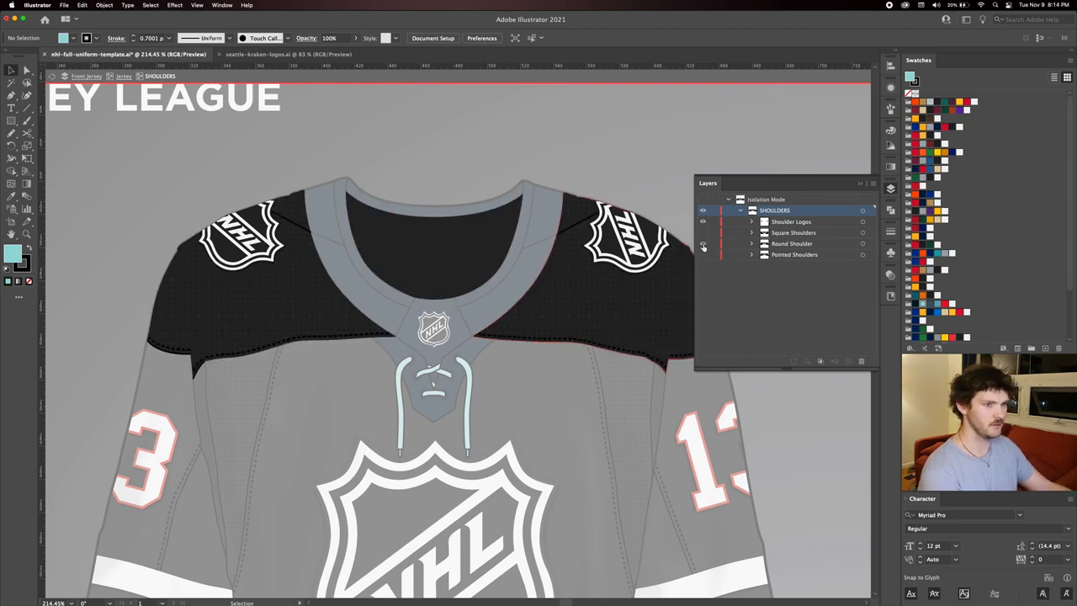
{"action": "left_click", "coordinate": [702, 243]}
{"action": "left_click", "coordinate": [702, 254]}
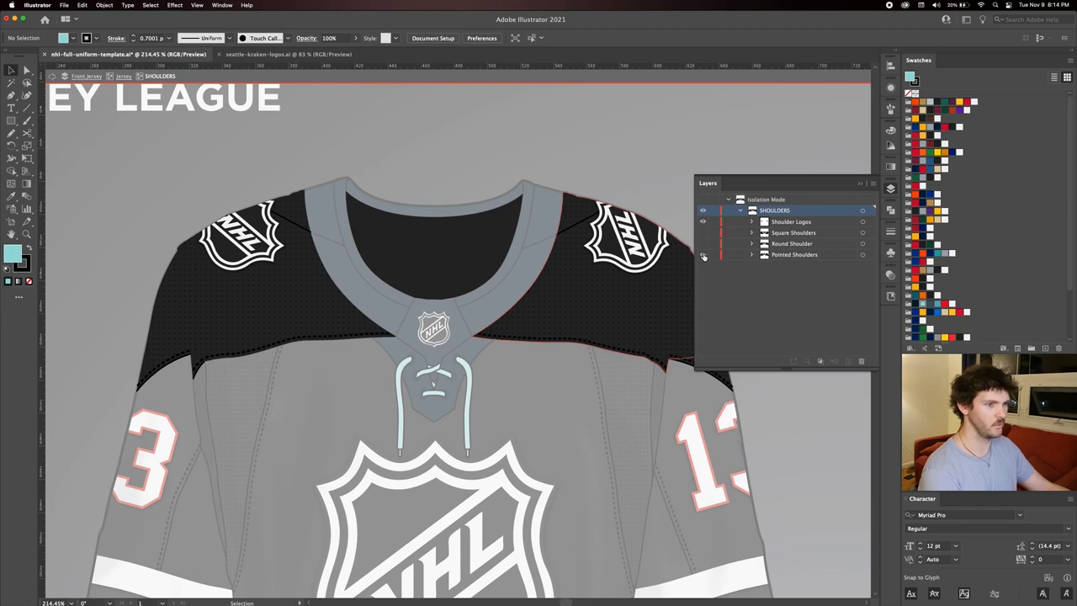
Isolate the Pointed Shoulders and fill the shoulder colour with dark navy and the yoke stripe with white.
{"action": "double_click", "coordinate": [256, 306]}
{"action": "left_click", "coordinate": [739, 211]}
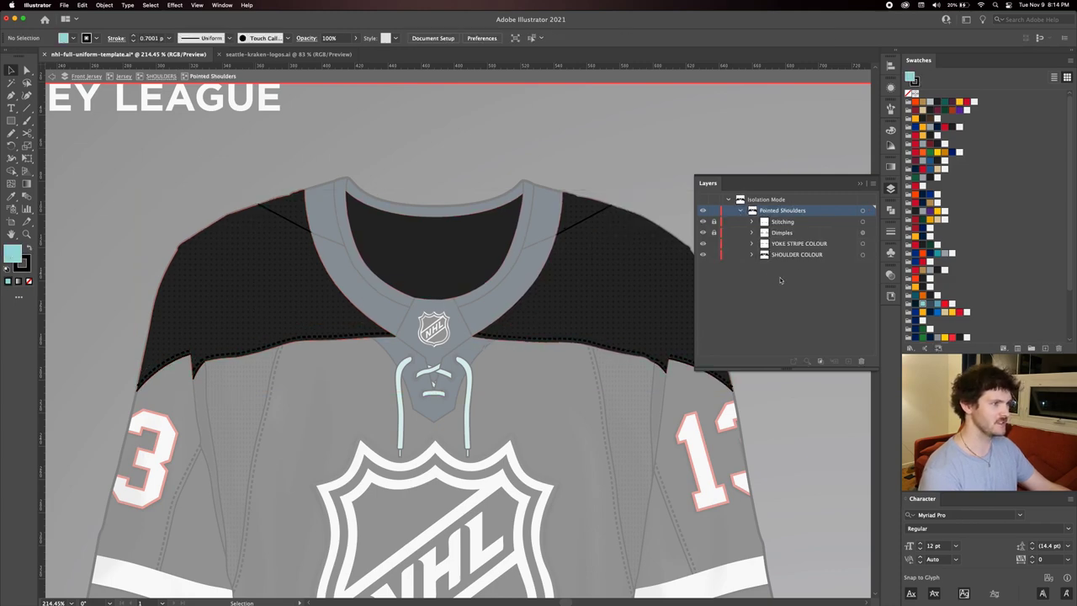
{"action": "left_click", "coordinate": [794, 244]}
{"action": "left_click", "coordinate": [785, 233]}
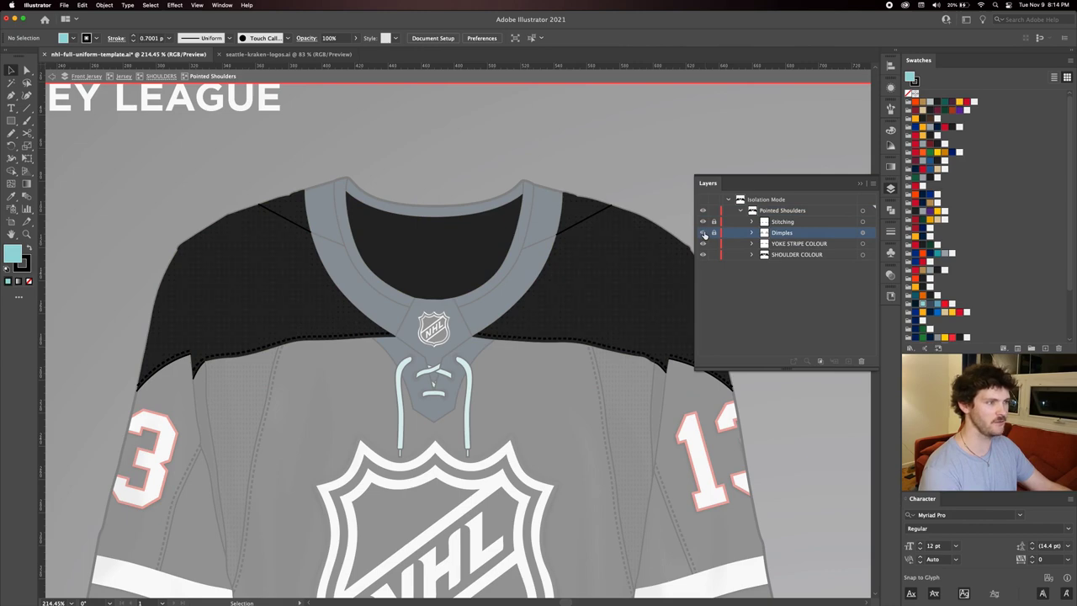
{"action": "left_click", "coordinate": [583, 300]}
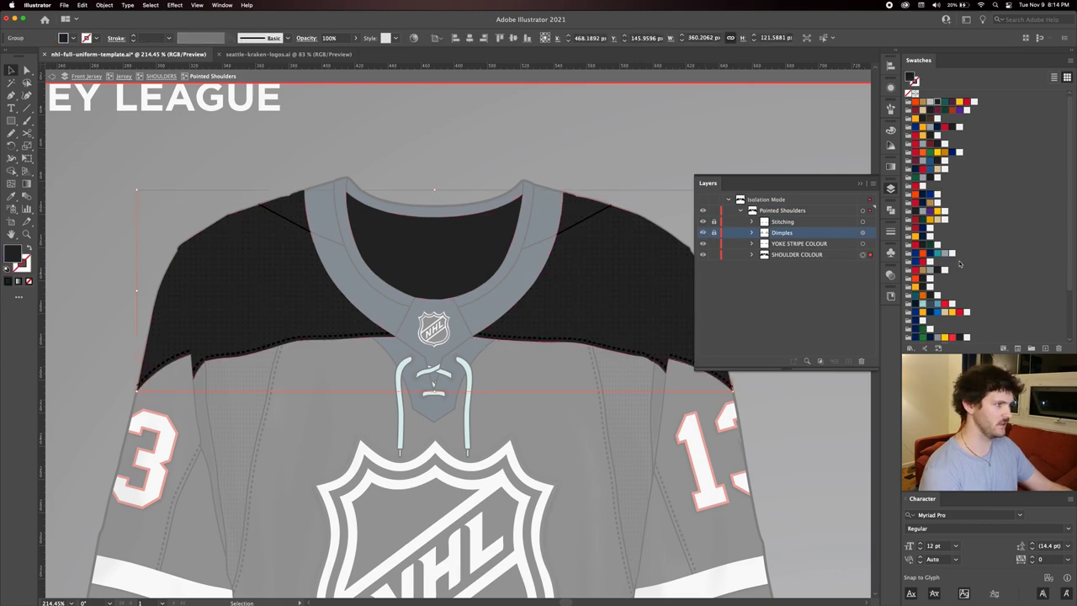
{"action": "left_click", "coordinate": [920, 305]}
{"action": "left_click", "coordinate": [562, 343]}
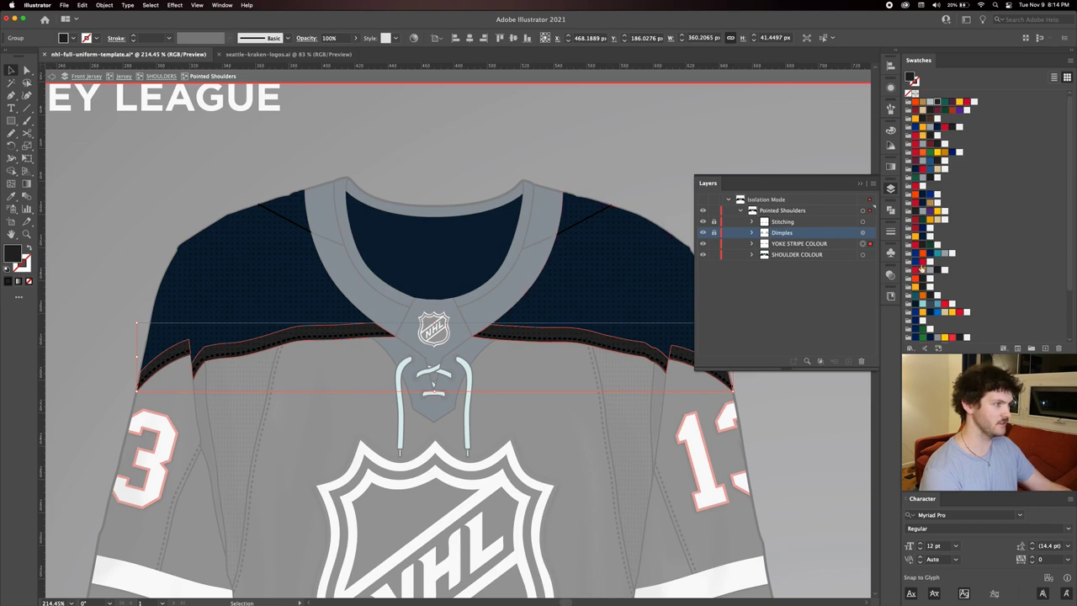
{"action": "left_click", "coordinate": [934, 294]}
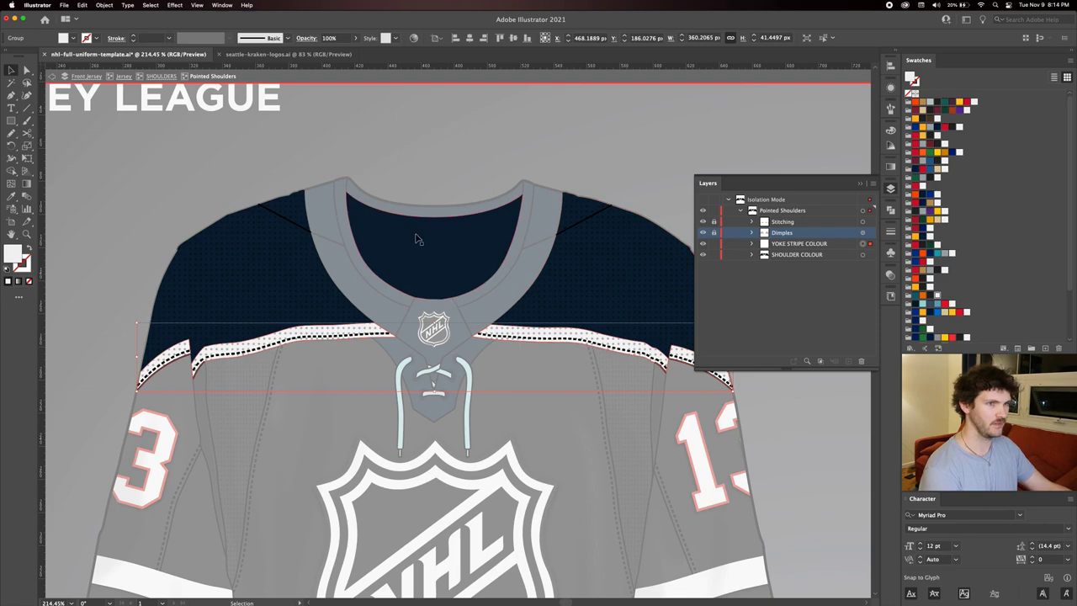
Return to the SHOULDERS level, hide the Pointed Shoulders and show the Square Shoulders again.
{"action": "left_click", "coordinate": [161, 76]}
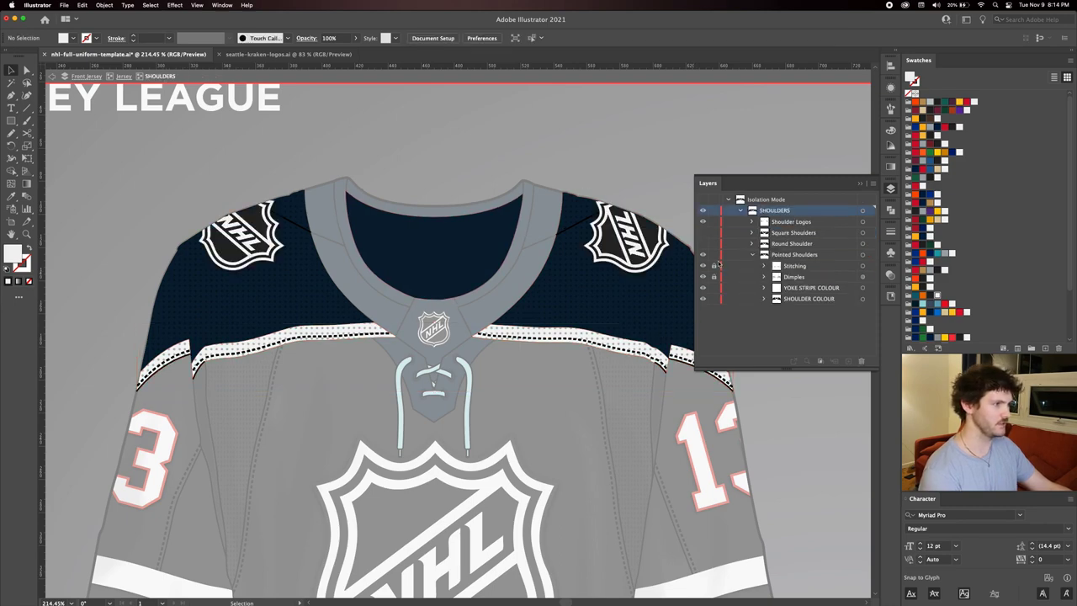
{"action": "left_click", "coordinate": [754, 255]}
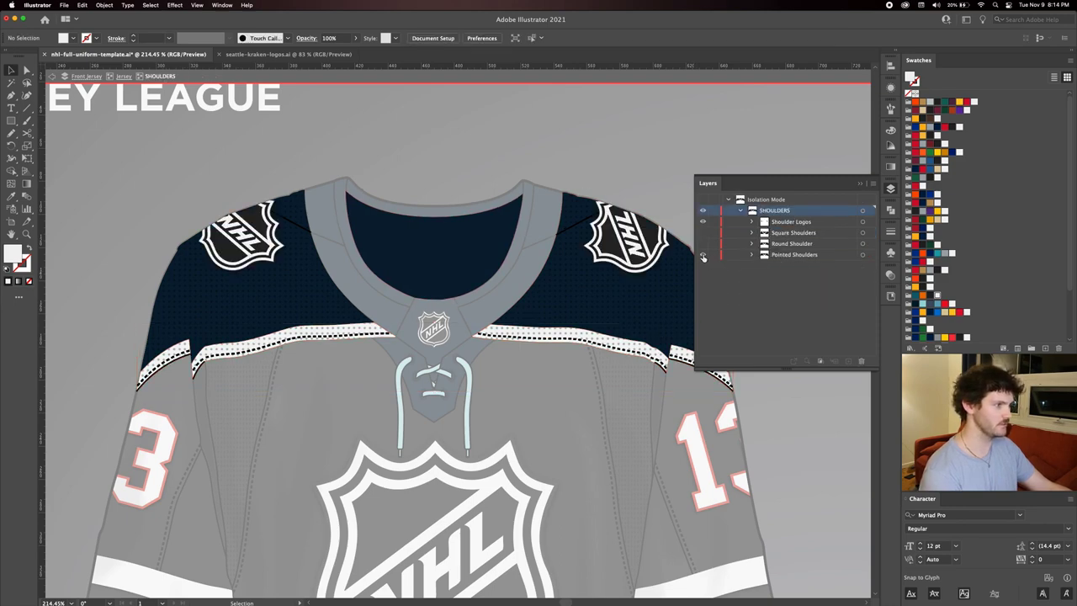
{"action": "left_click", "coordinate": [702, 254]}
{"action": "left_click", "coordinate": [702, 233]}
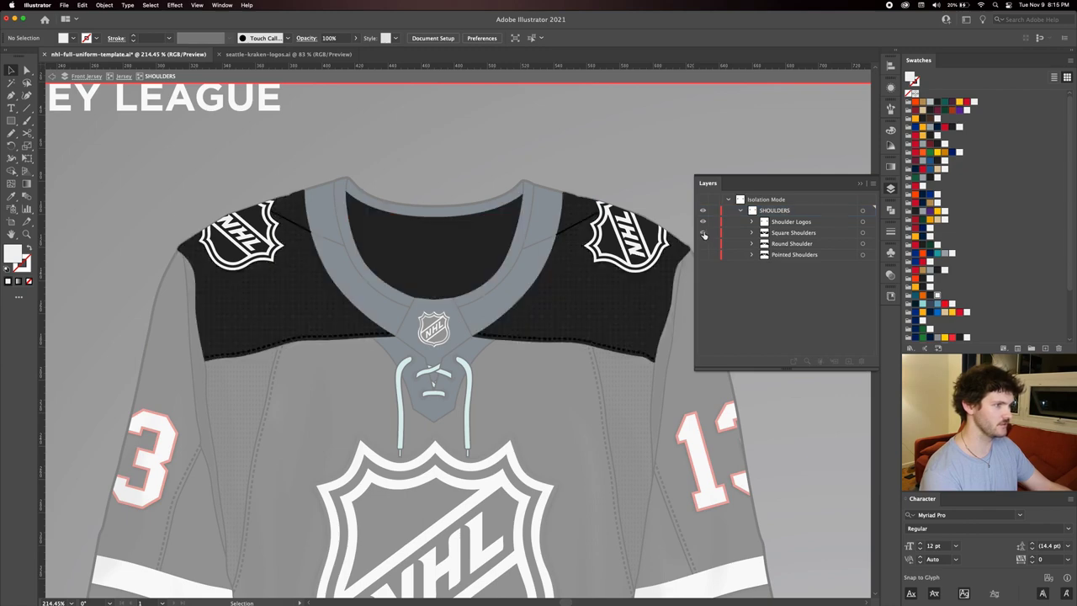
Isolate the Square Shoulders, fill them with dark navy, and return to the SHOULDERS level.
{"action": "left_click", "coordinate": [286, 299]}
{"action": "double_click", "coordinate": [282, 294]}
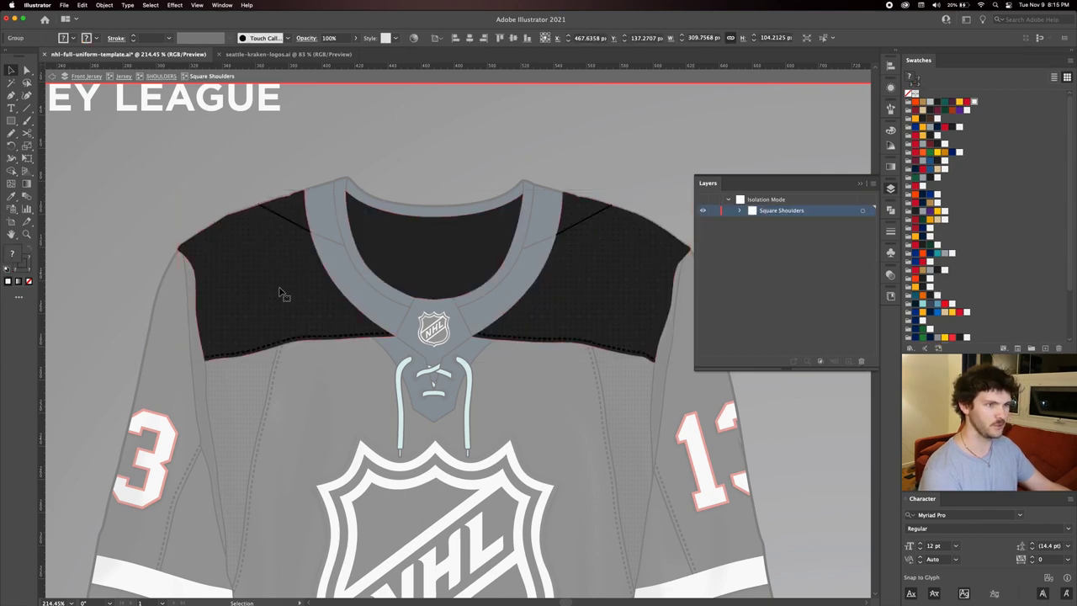
{"action": "left_click", "coordinate": [305, 301]}
{"action": "left_click", "coordinate": [917, 306]}
{"action": "left_click", "coordinate": [158, 78]}
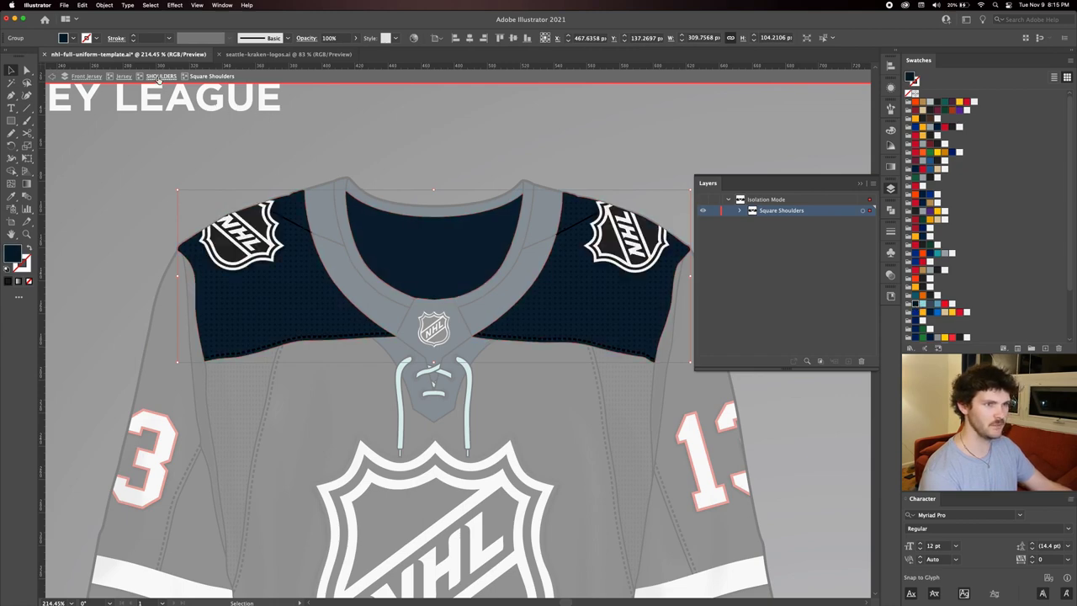
Isolate the Shoulder Logos group and delete the NHL shields from both shoulders.
{"action": "left_click", "coordinate": [313, 231]}
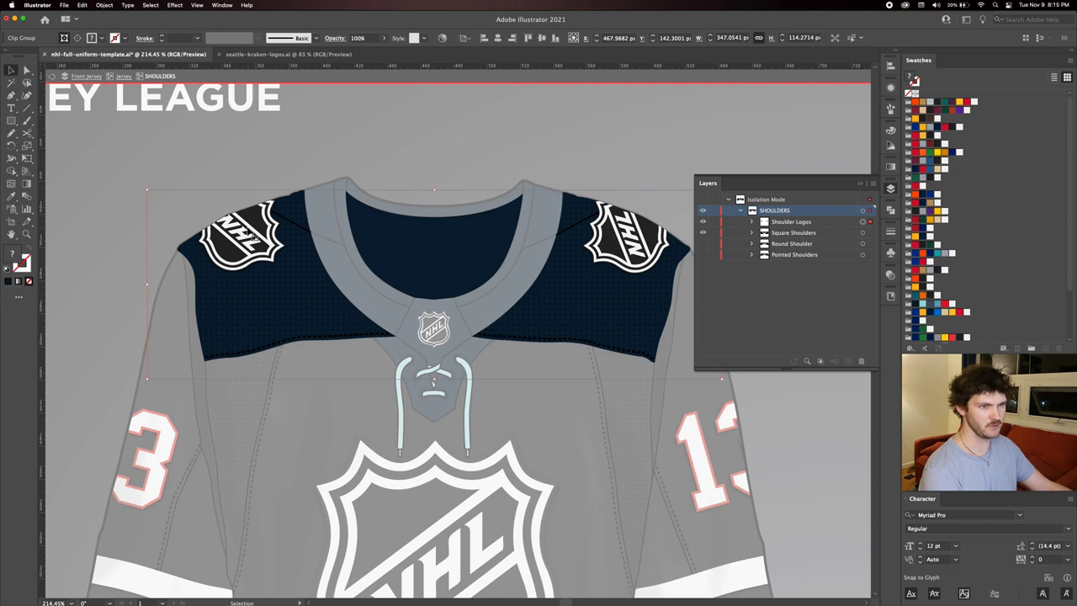
{"action": "double_click", "coordinate": [254, 238]}
{"action": "left_click", "coordinate": [244, 235]}
{"action": "left_click", "coordinate": [282, 157]}
{"action": "left_click_drag", "start_coordinate": [252, 244], "coordinate": [288, 278]}
{"action": "left_click", "coordinate": [631, 239], "text": "shift"}
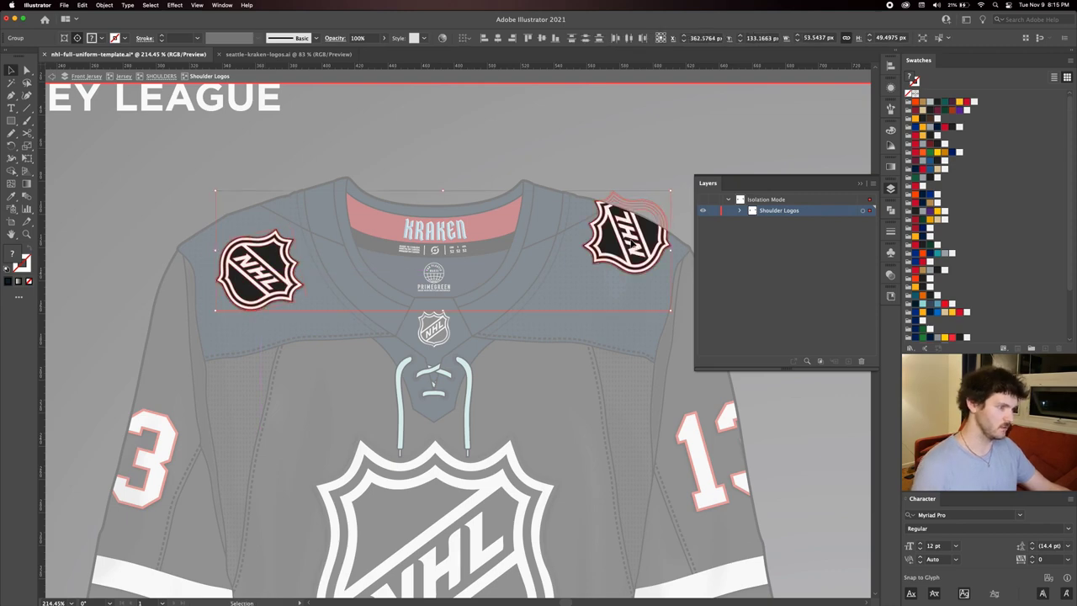
{"action": "key", "text": "Delete"}
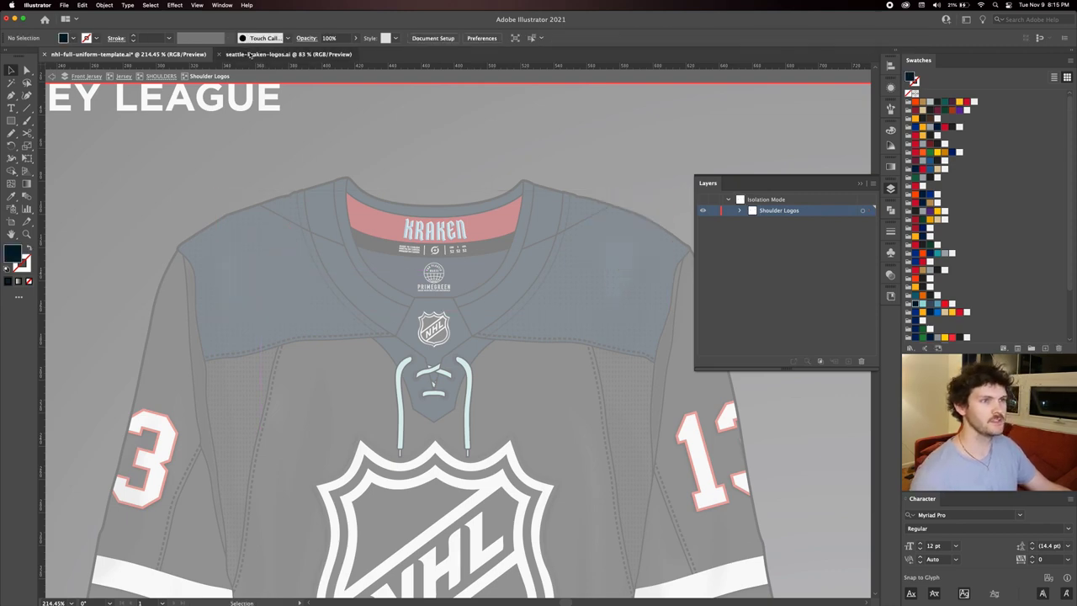
Copy the anchor logo from the seattle-kraken-logos.ai document and paste it into the uniform template's Shoulder Logos group.
{"action": "left_click", "coordinate": [282, 54]}
{"action": "left_click", "coordinate": [543, 345]}
{"action": "key", "text": "ctrl+c"}
{"action": "left_click", "coordinate": [172, 57]}
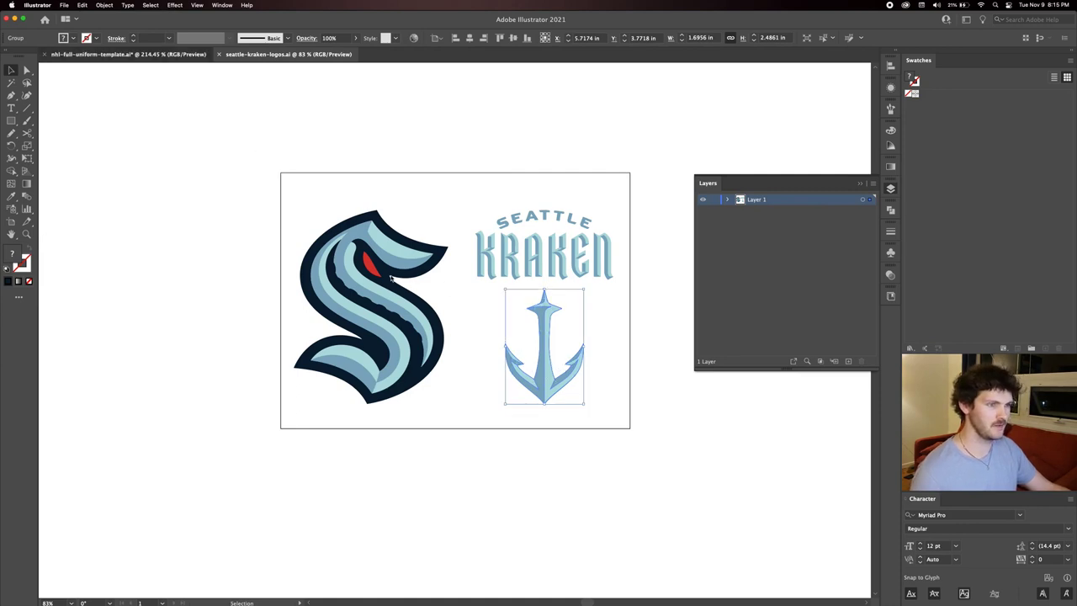
{"action": "key", "text": "ctrl+v"}
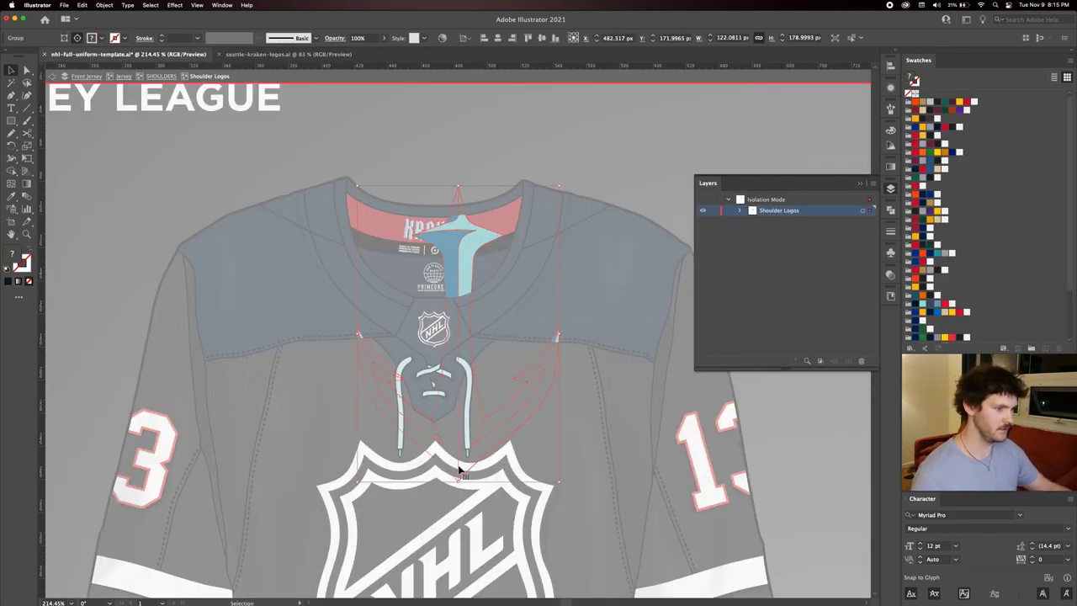
Shrink and rotate the anchor to fit one shoulder, and position a mirrored copy symmetrically on the other shoulder.
{"action": "left_click_drag", "start_coordinate": [457, 481], "coordinate": [253, 244]}
{"action": "left_click_drag", "start_coordinate": [263, 196], "coordinate": [657, 245]}
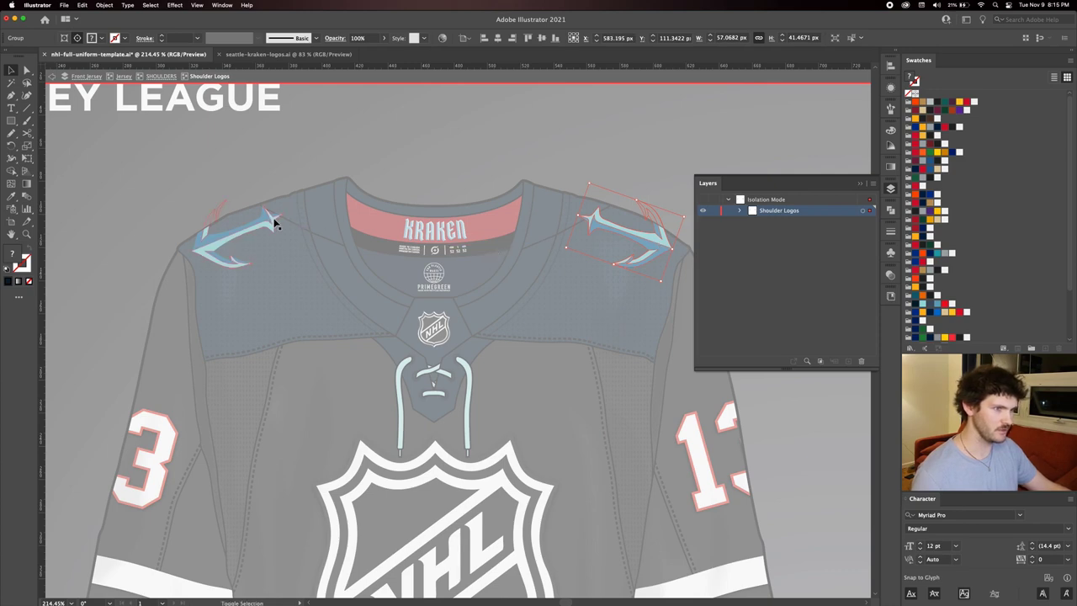
{"action": "left_click", "coordinate": [274, 221], "text": "shift"}
{"action": "left_click", "coordinate": [662, 240]}
{"action": "left_click_drag", "start_coordinate": [662, 236], "coordinate": [664, 234]}
{"action": "left_click", "coordinate": [272, 221], "text": "shift"}
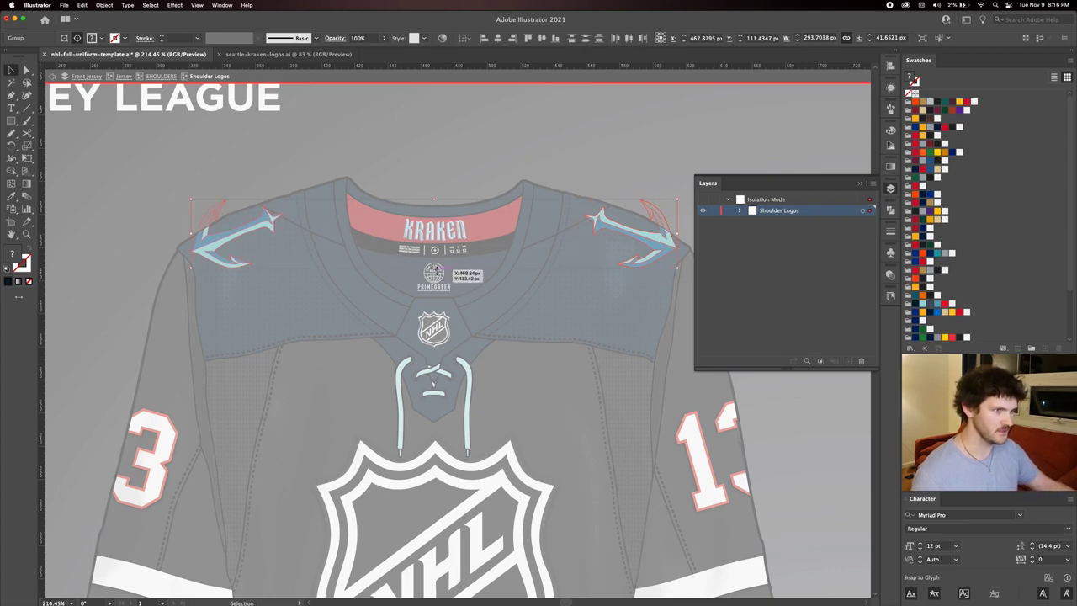
{"action": "left_click", "coordinate": [437, 274]}
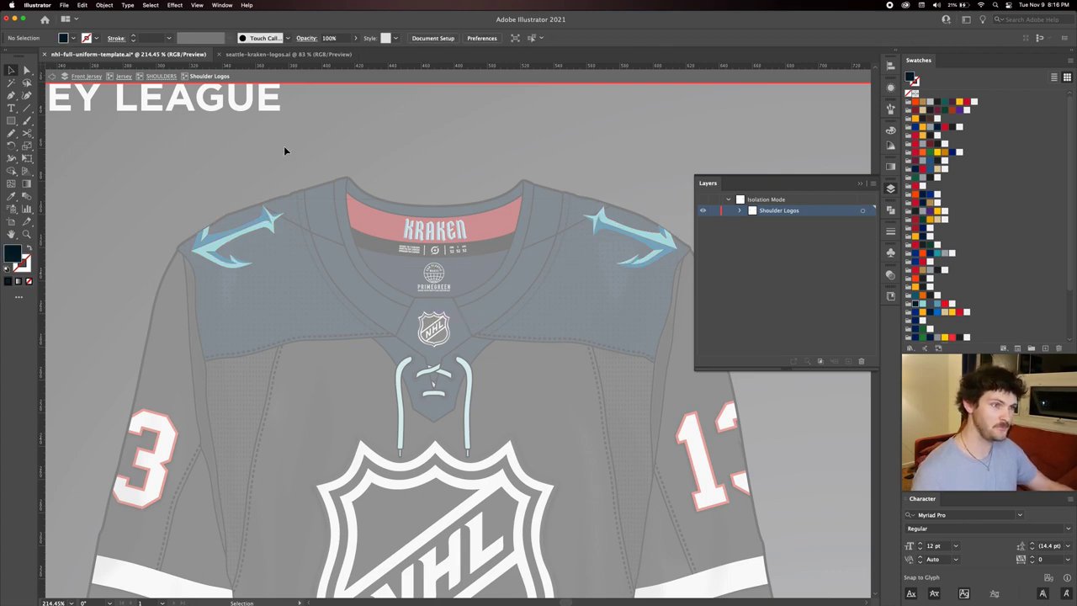
{"action": "left_click_drag", "start_coordinate": [388, 246], "coordinate": [325, 213]}
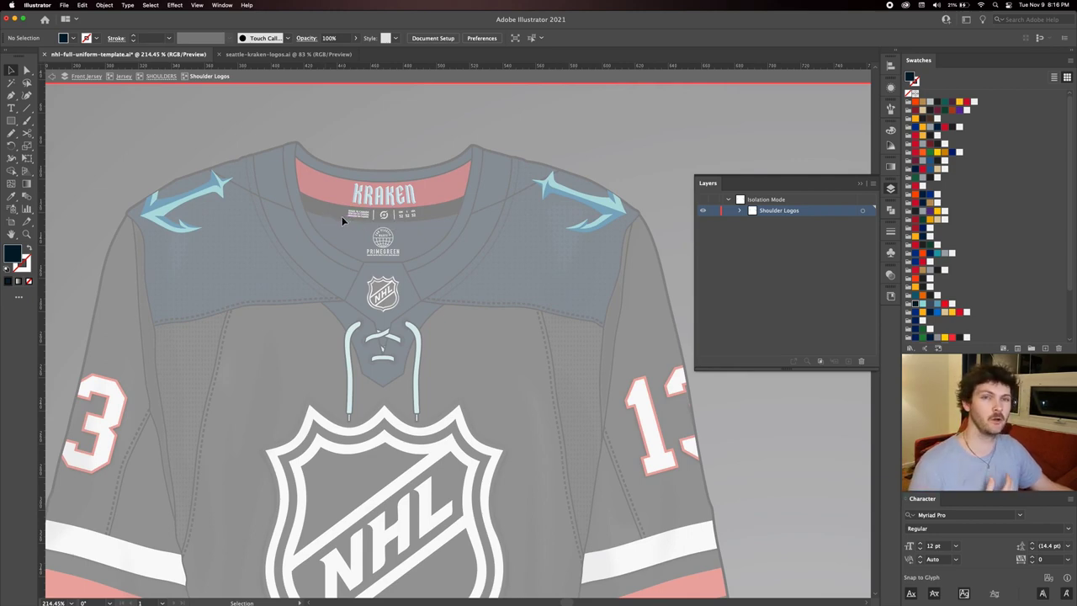
Apply a Drop Shadow to both shoulder anchors: Multiply, 50% opacity, 0 px X offset, 1 px Y offset, 0.5 px blur.
{"action": "left_click", "coordinate": [219, 183]}
{"action": "left_click", "coordinate": [617, 205], "text": "shift"}
{"action": "left_click", "coordinate": [174, 5]}
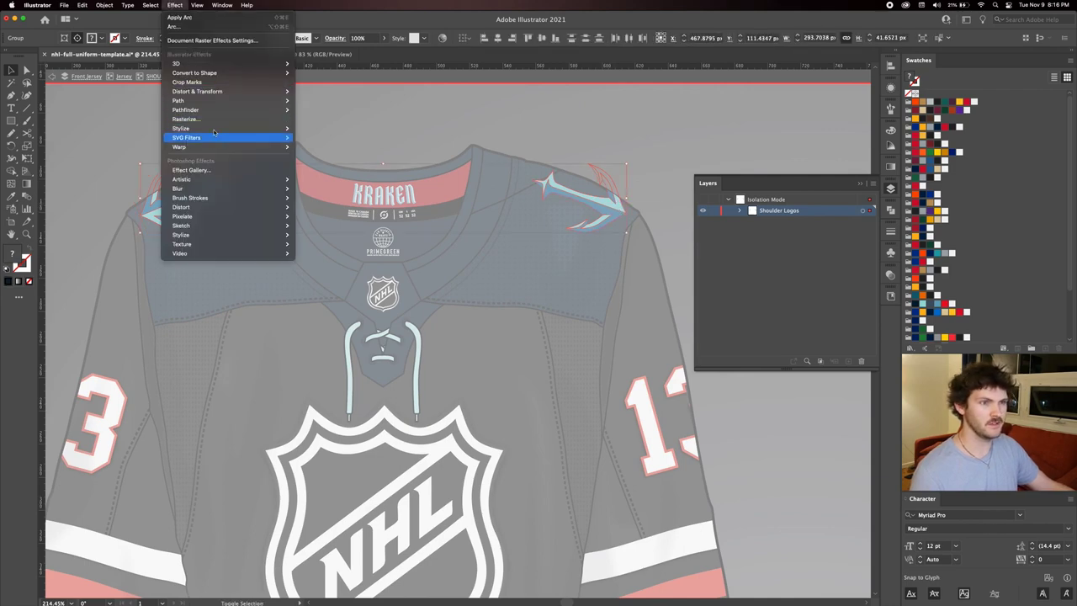
{"action": "mouse_move", "coordinate": [219, 128]}
{"action": "left_click", "coordinate": [335, 129]}
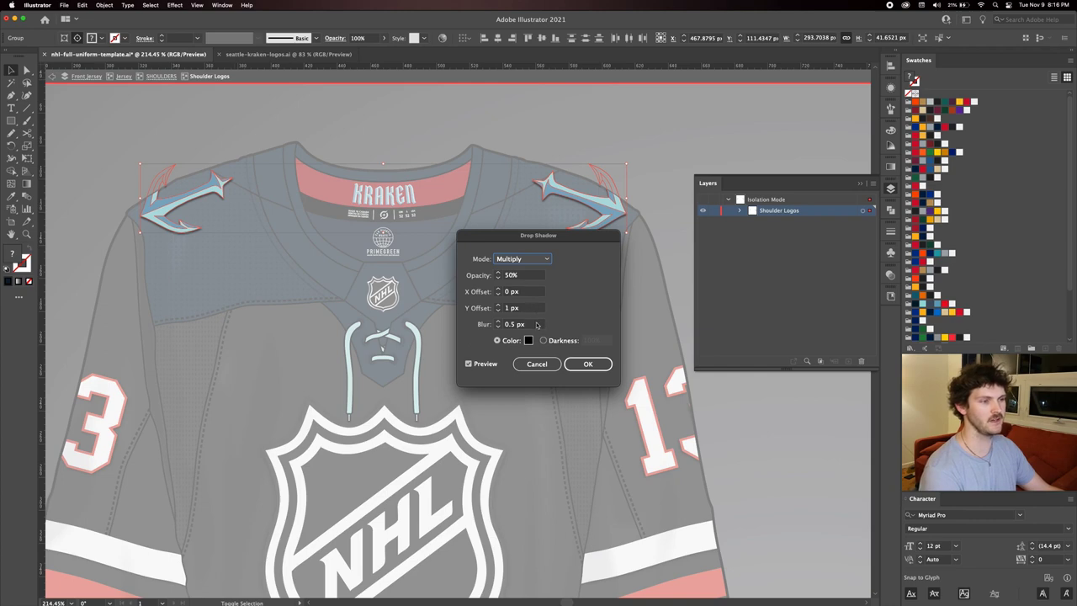
{"action": "left_click", "coordinate": [587, 364]}
{"action": "left_click", "coordinate": [581, 134]}
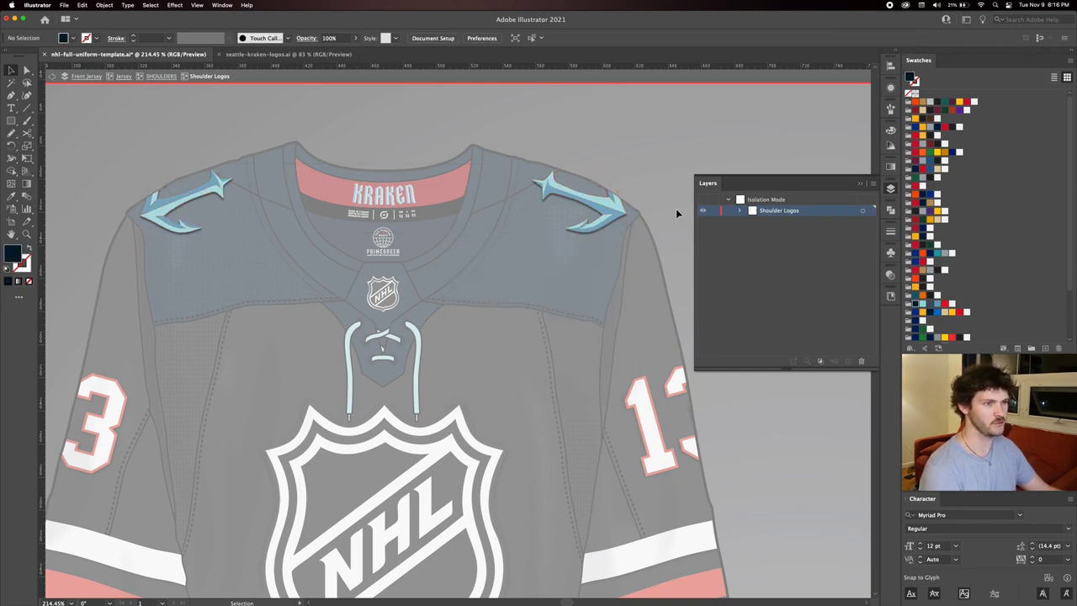
Return to the Jersey level and fill the JERSEY COLOUR base shape with dark navy.
{"action": "left_click", "coordinate": [160, 76]}
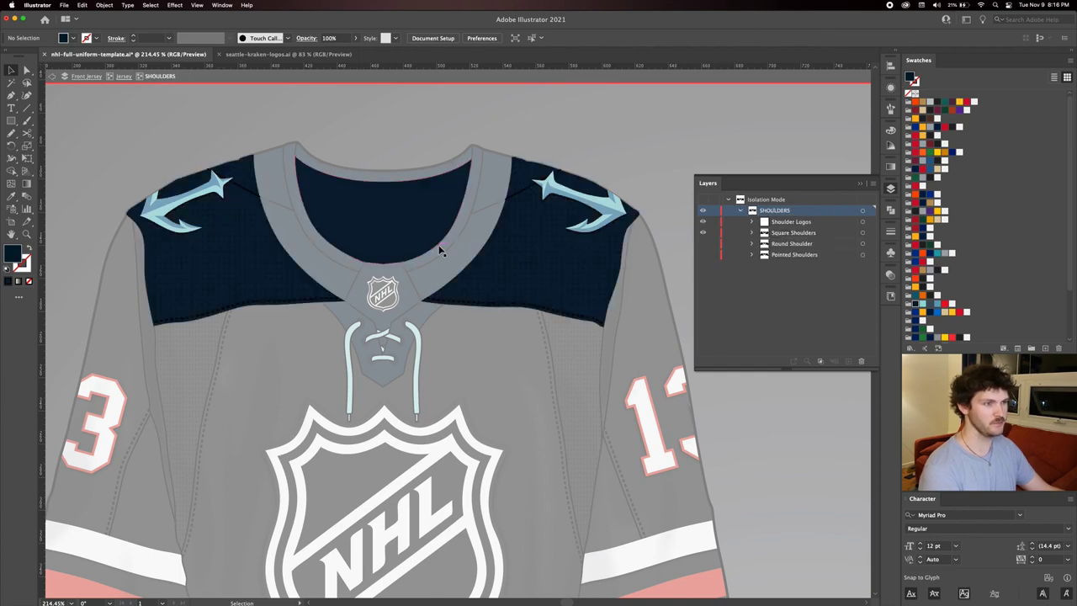
{"action": "left_click", "coordinate": [123, 77]}
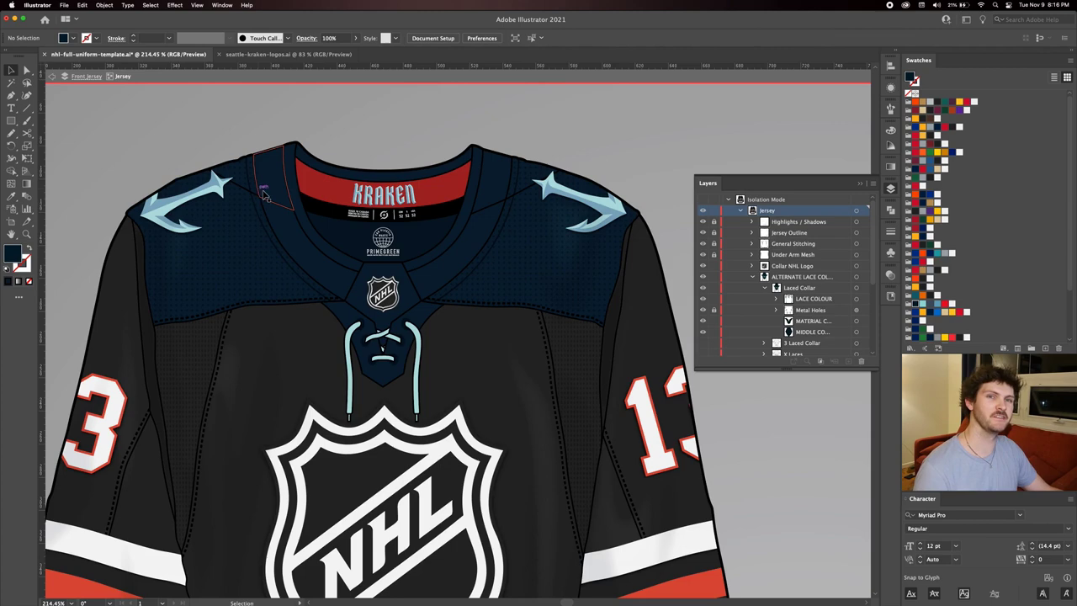
{"action": "key", "text": "z"}
{"action": "left_click_drag", "start_coordinate": [459, 228], "coordinate": [439, 248]}
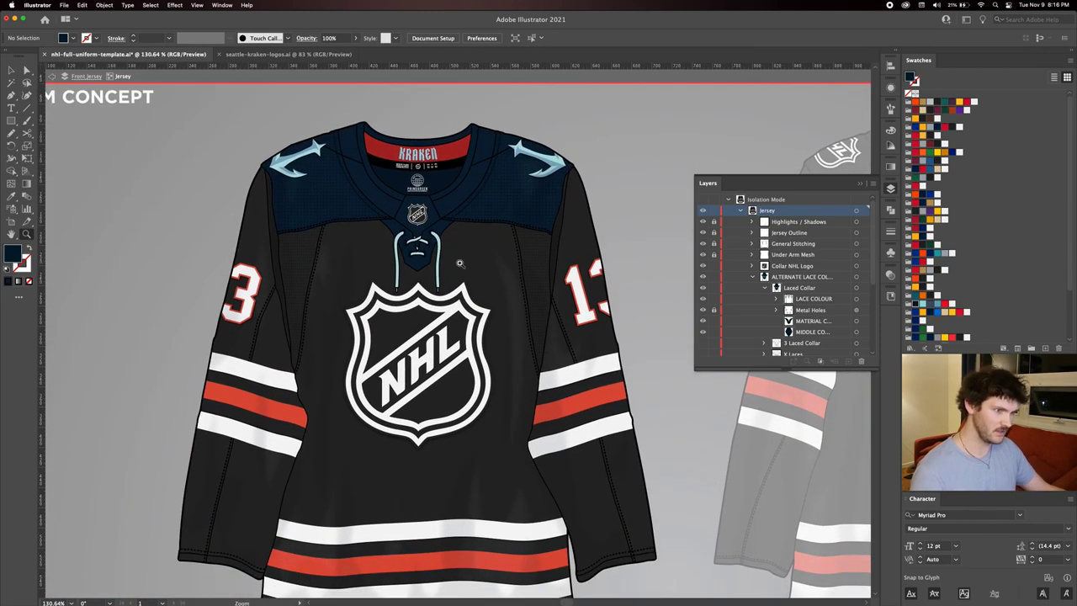
{"action": "key", "text": "v"}
{"action": "scroll", "coordinate": [488, 278], "scroll_direction": "down", "scroll_amount": 2}
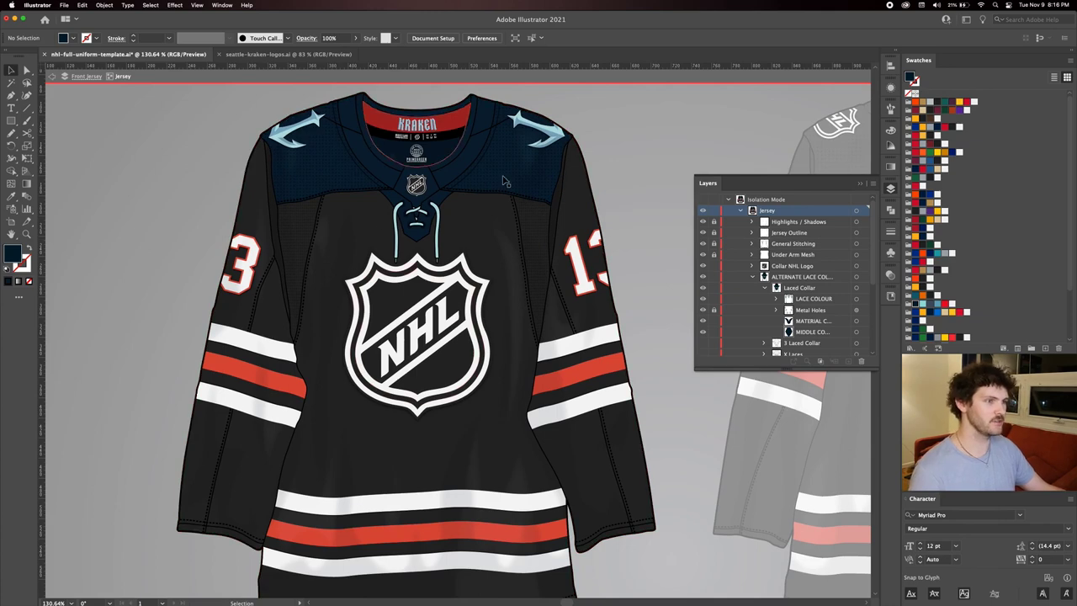
{"action": "left_click", "coordinate": [490, 227]}
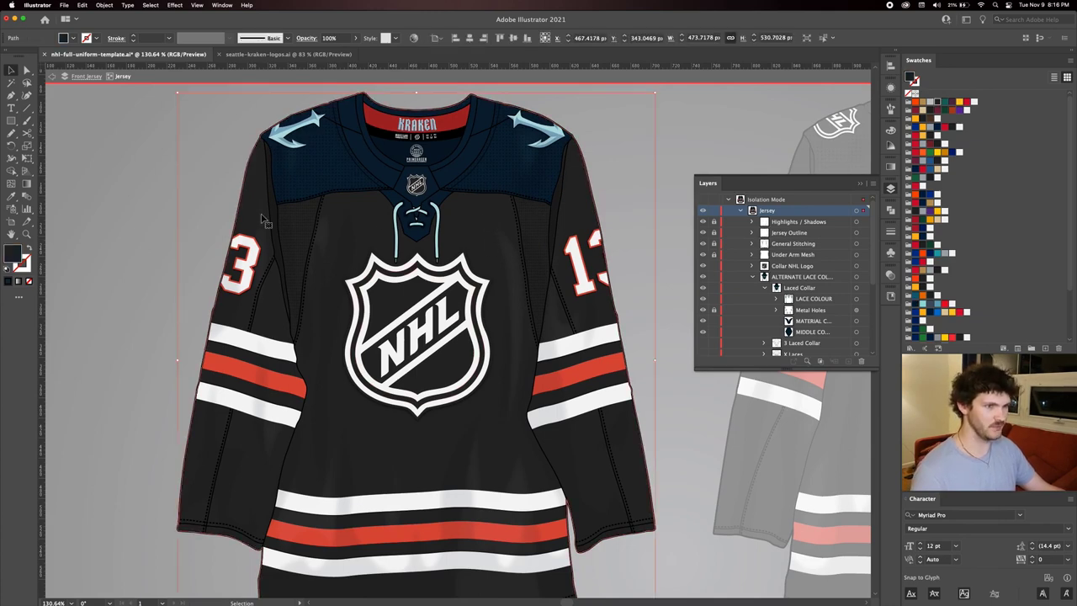
{"action": "scroll", "coordinate": [757, 269], "scroll_direction": "down", "scroll_amount": 1}
{"action": "left_click", "coordinate": [751, 266]}
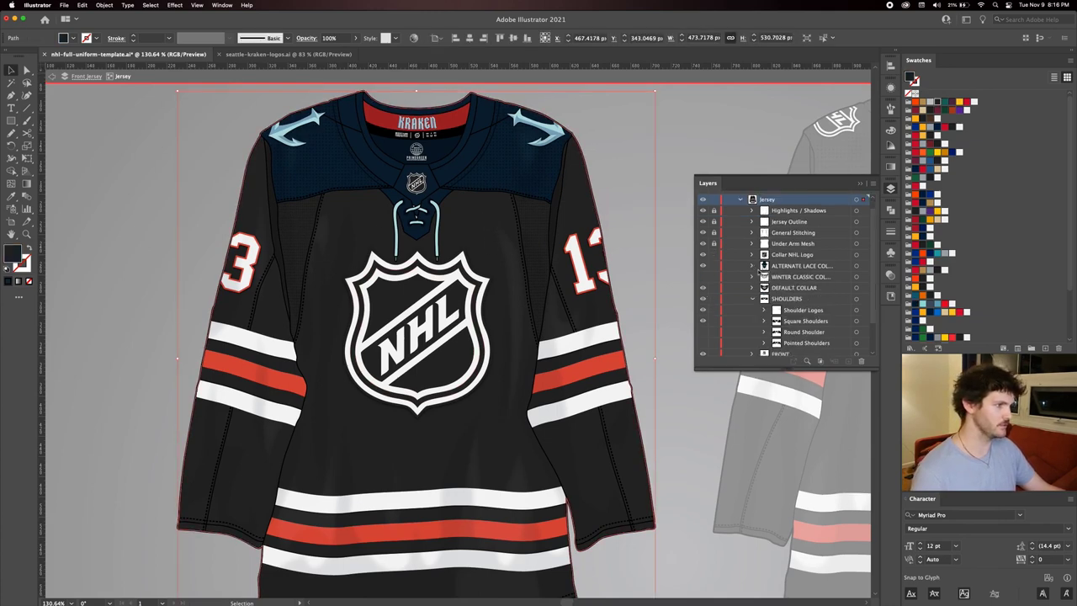
{"action": "scroll", "coordinate": [795, 273], "scroll_direction": "up", "scroll_amount": 1}
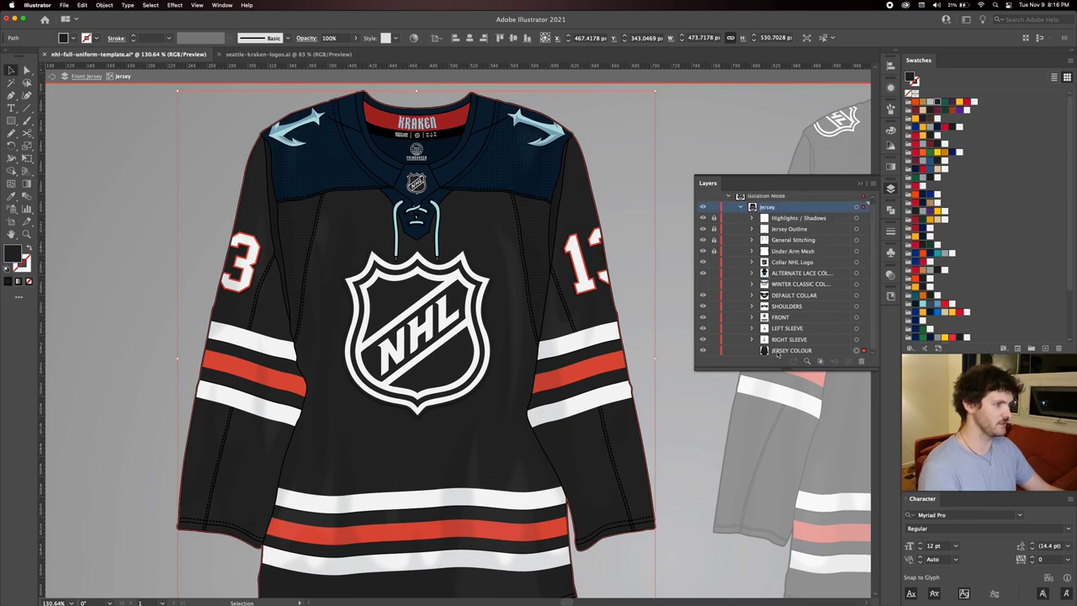
{"action": "left_click", "coordinate": [916, 304]}
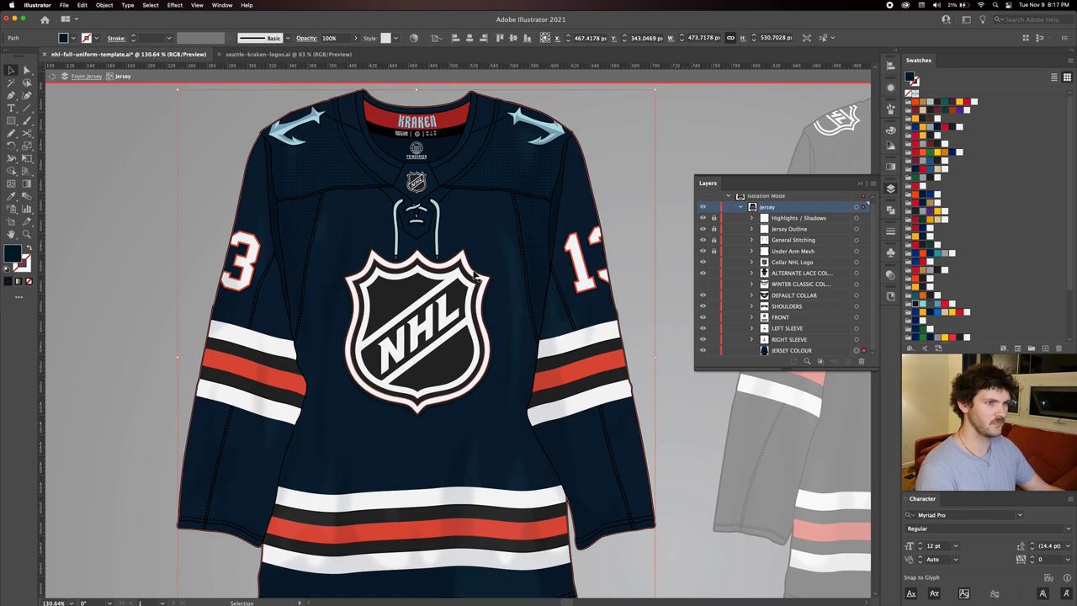
Isolate the LEFT SLEEVE group and try to shift its sleeve number slightly upward.
{"action": "scroll", "coordinate": [404, 219], "scroll_direction": "down", "scroll_amount": 1}
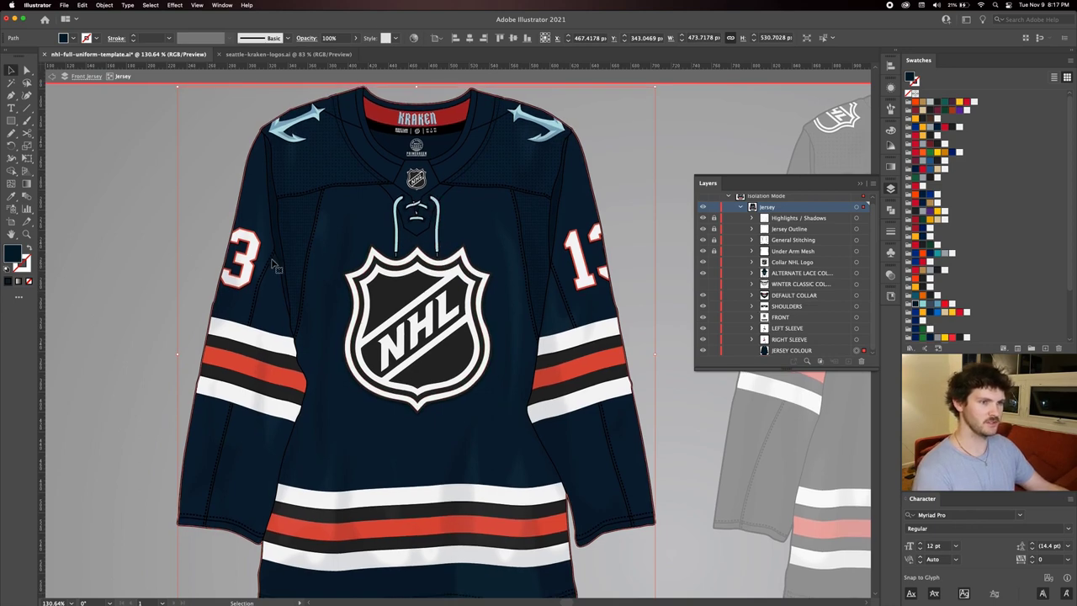
{"action": "left_click", "coordinate": [245, 265]}
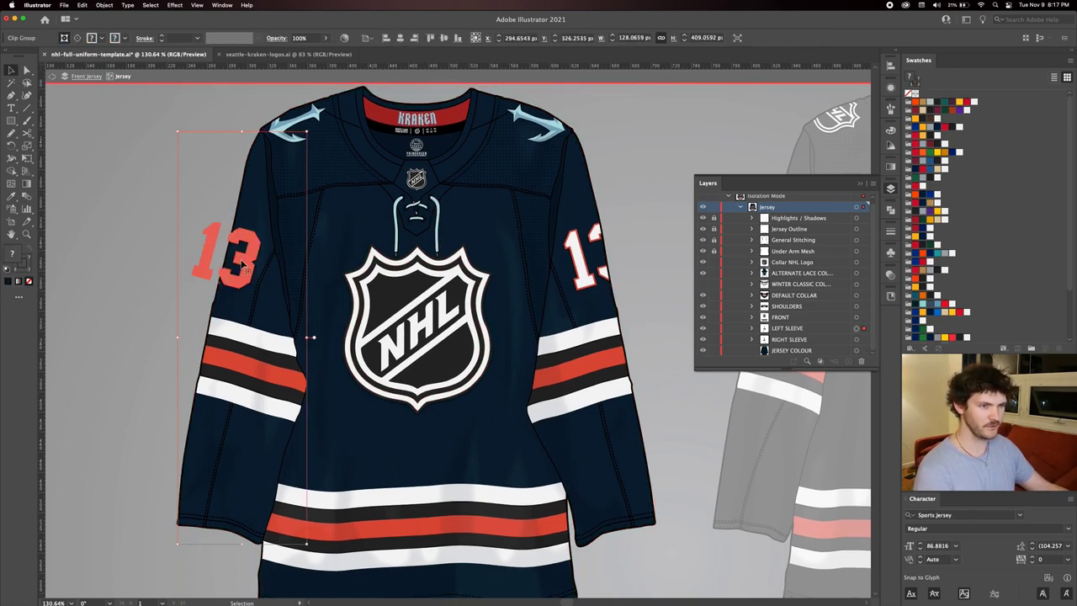
{"action": "double_click", "coordinate": [245, 258]}
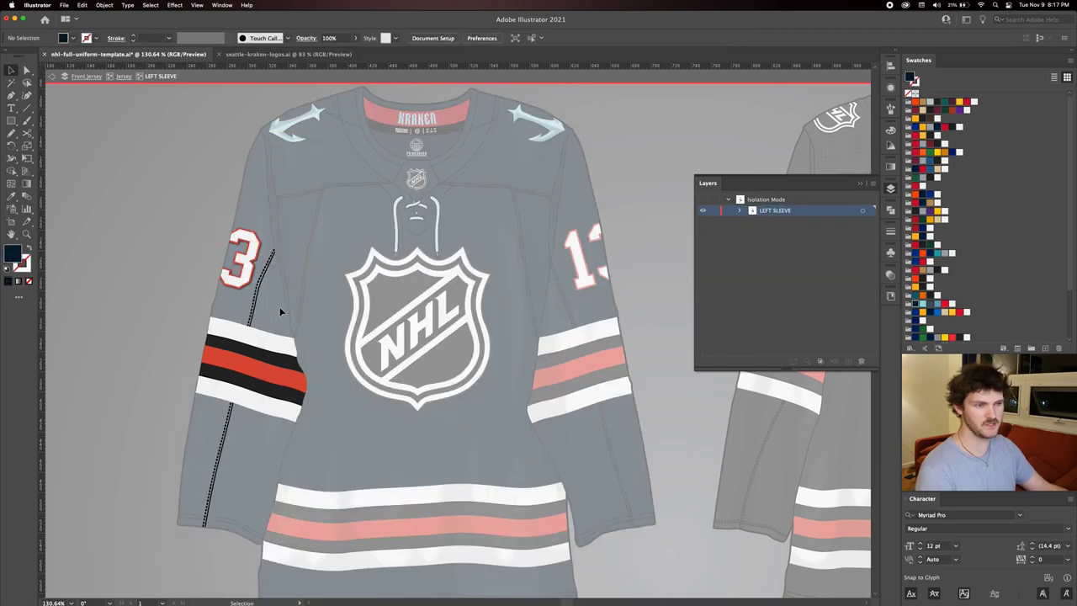
{"action": "mouse_move", "coordinate": [242, 256]}
{"action": "left_mouse_down"}
{"action": "mouse_move", "coordinate": [246, 244]}
{"action": "mouse_move", "coordinate": [249, 257]}
{"action": "left_mouse_up"}
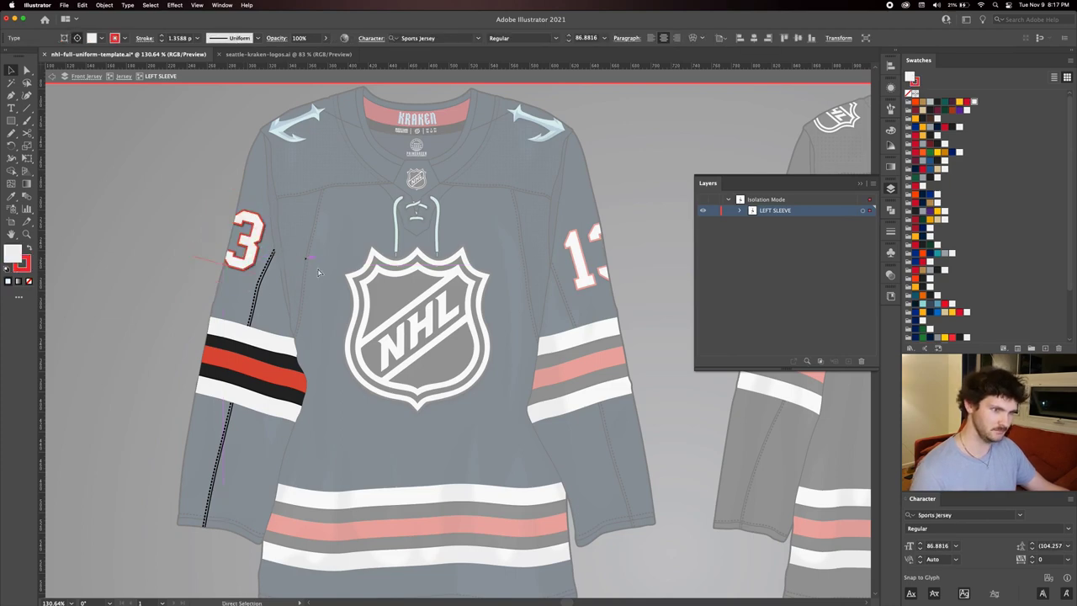
Thicken the upper white stripe on the isolated sleeve to a 56 pt stroke.
{"action": "left_click", "coordinate": [271, 334]}
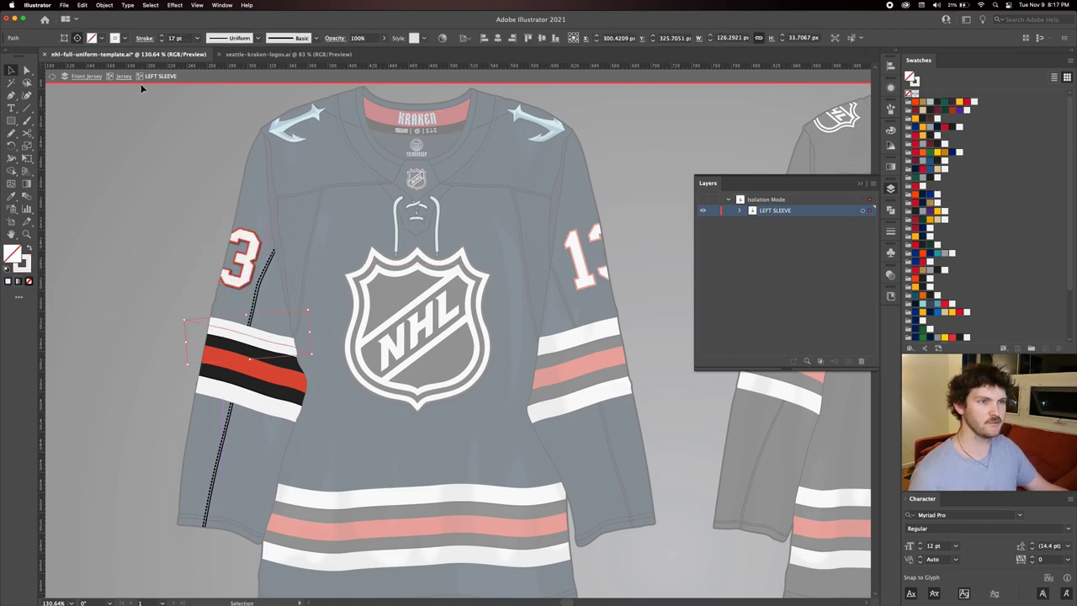
{"action": "left_click", "coordinate": [161, 38]}
{"action": "left_click", "coordinate": [161, 38]}
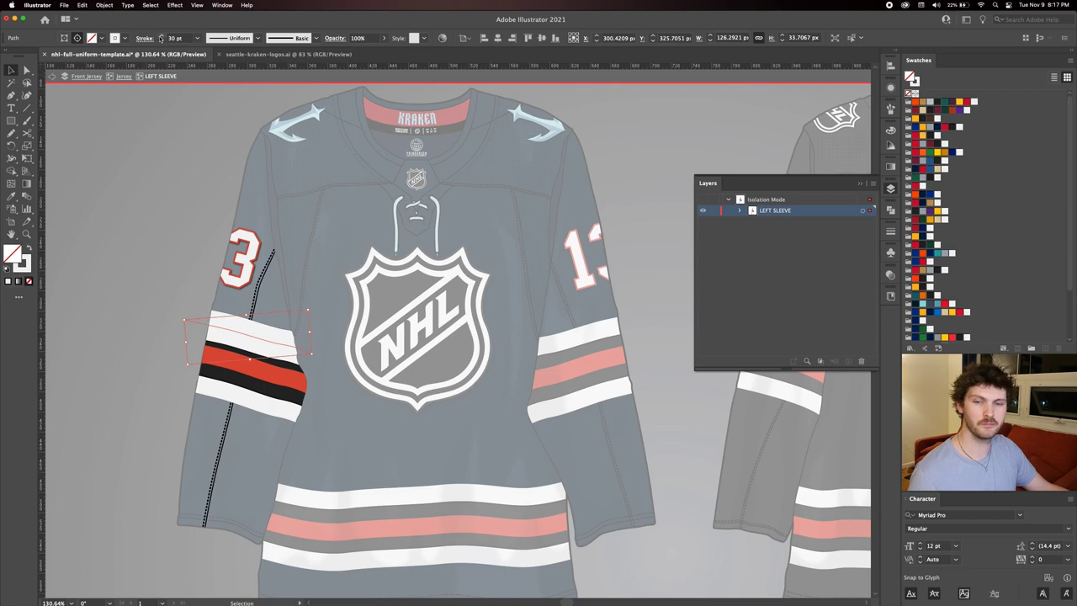
{"action": "left_click", "coordinate": [160, 37]}
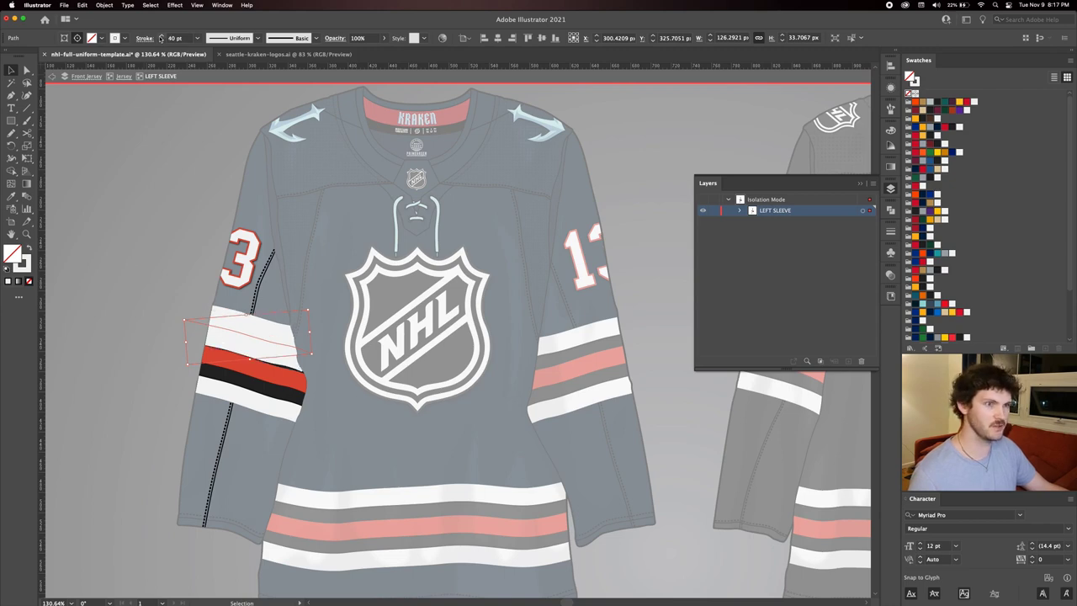
{"action": "left_click", "coordinate": [160, 38]}
{"action": "left_click", "coordinate": [160, 38]}
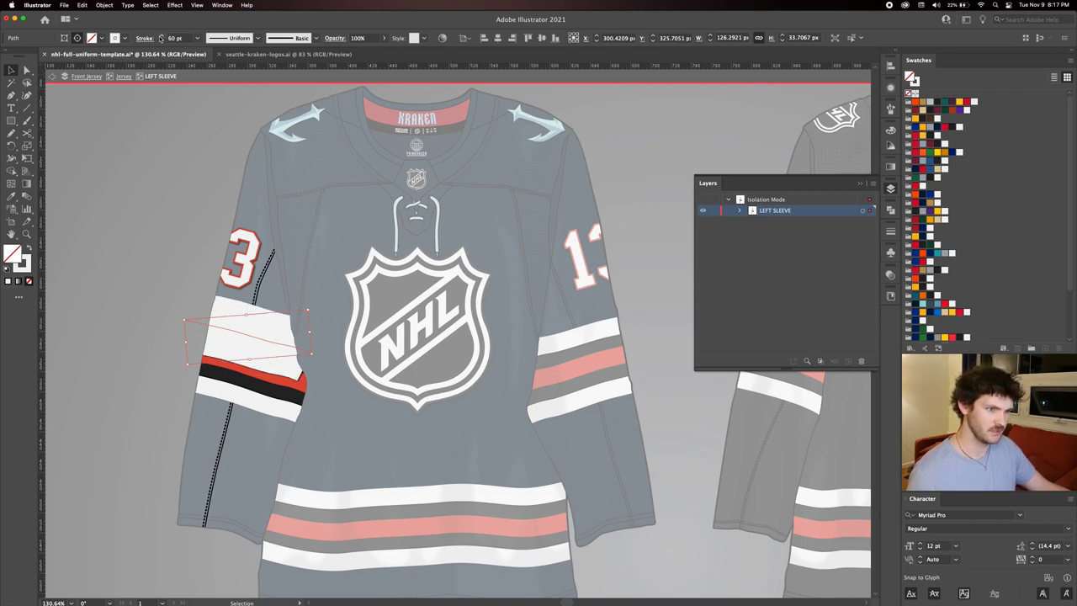
{"action": "left_click", "coordinate": [160, 40]}
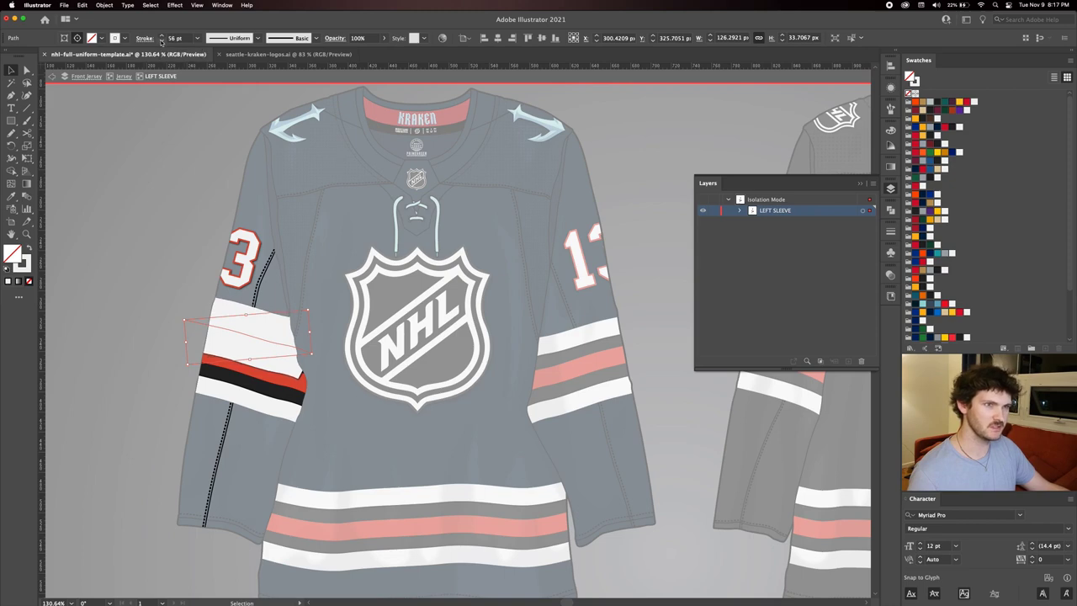
Extend the thick upper stripe's inner end about 6 px to span the sleeve, and change its stroke to light teal.
{"action": "left_click", "coordinate": [26, 71]}
{"action": "left_click", "coordinate": [309, 353]}
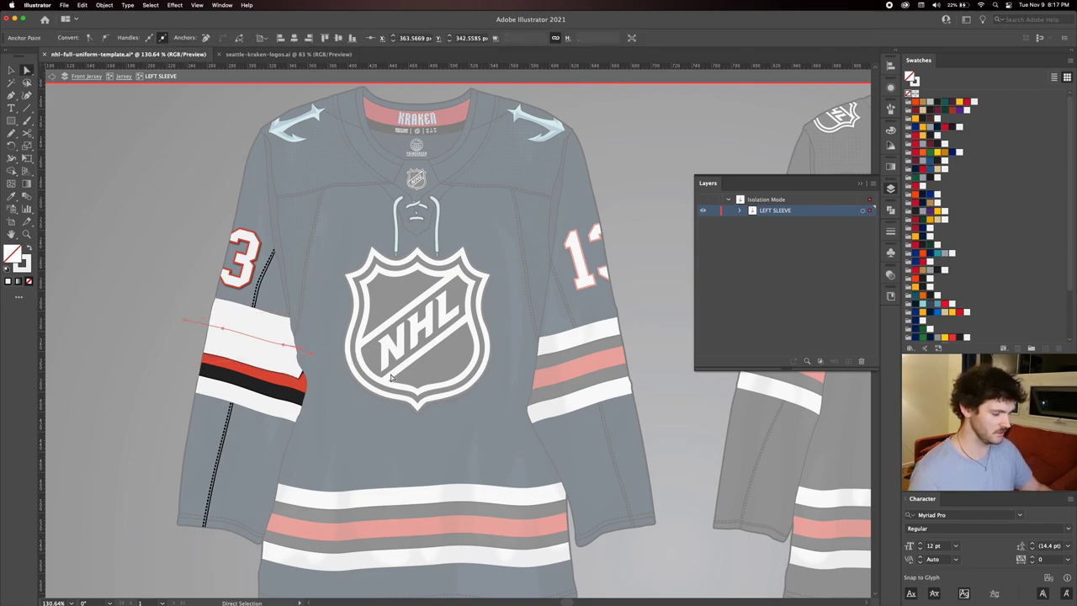
{"action": "key", "text": "Right"}
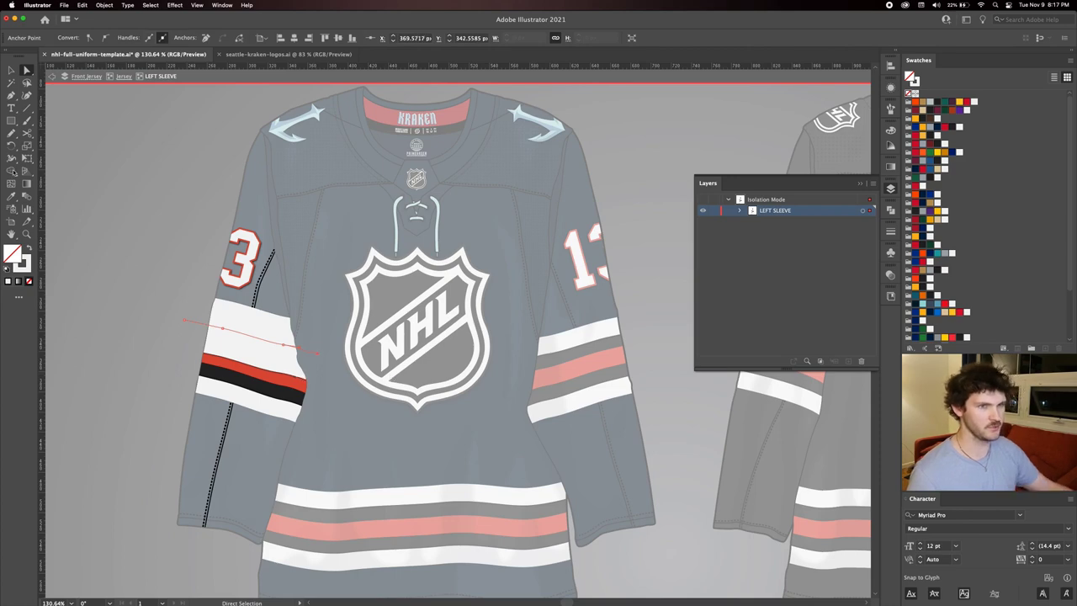
{"action": "left_click", "coordinate": [10, 72]}
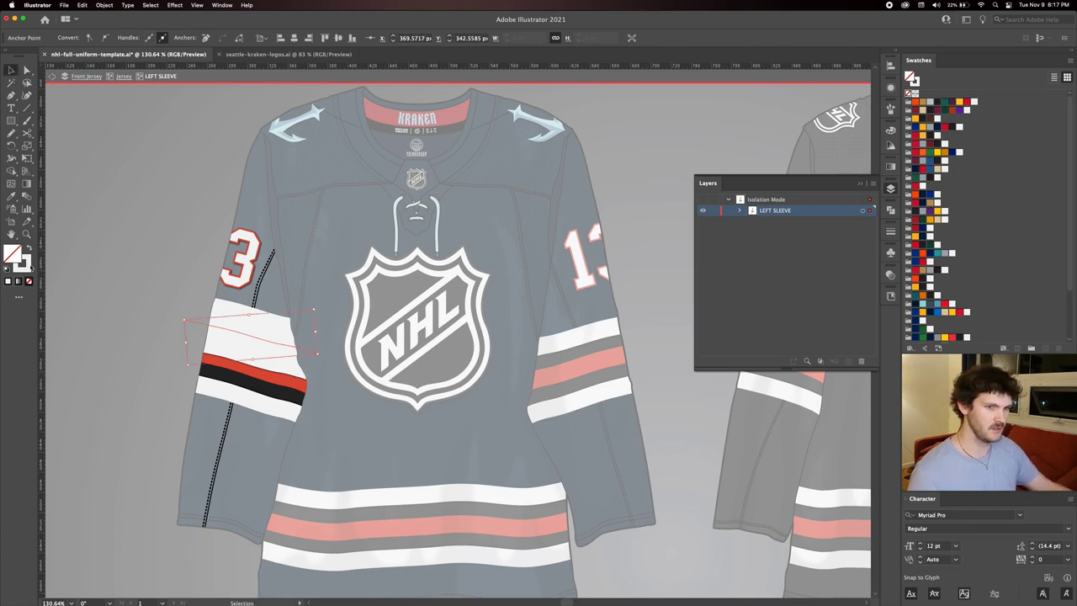
{"action": "left_click", "coordinate": [922, 304]}
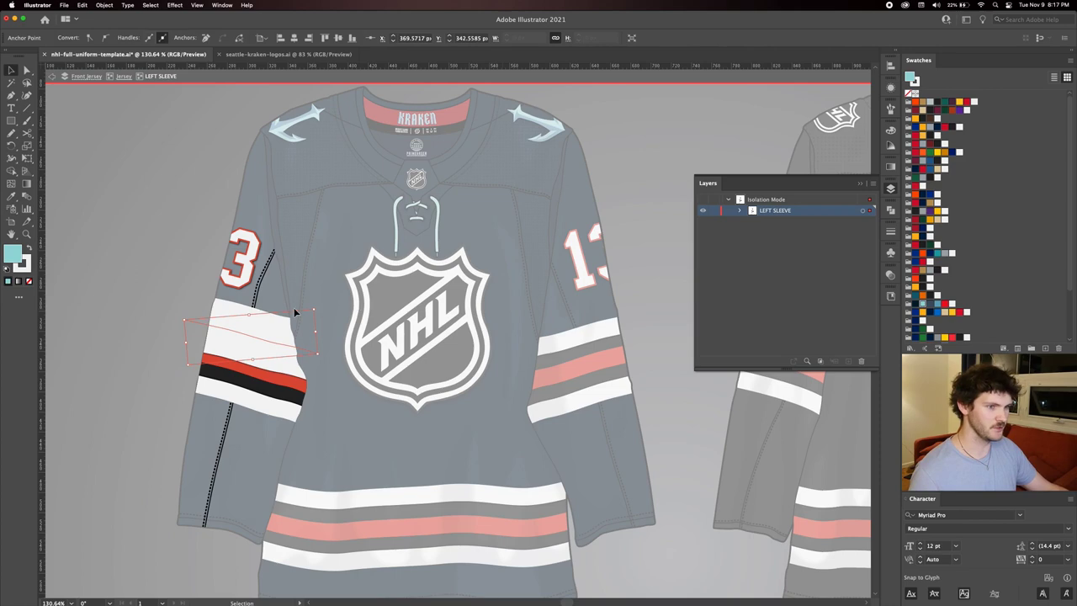
{"action": "key", "text": "x"}
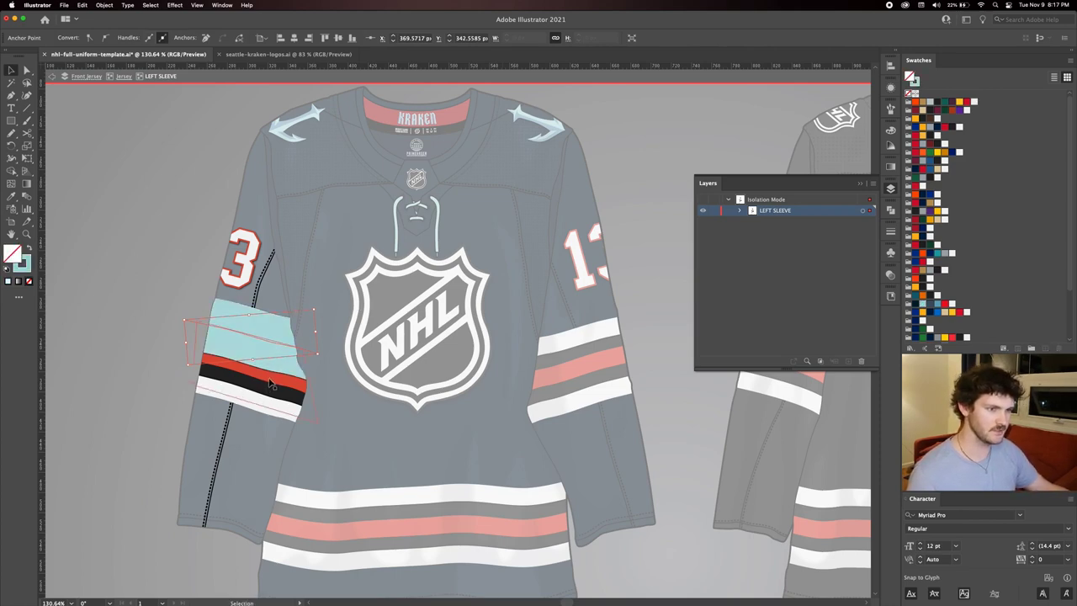
Select the stripe paths and backing below the light teal stripe on the isolated sleeve and shift them down 20 px.
{"action": "key", "text": "v"}
{"action": "left_click", "coordinate": [199, 326]}
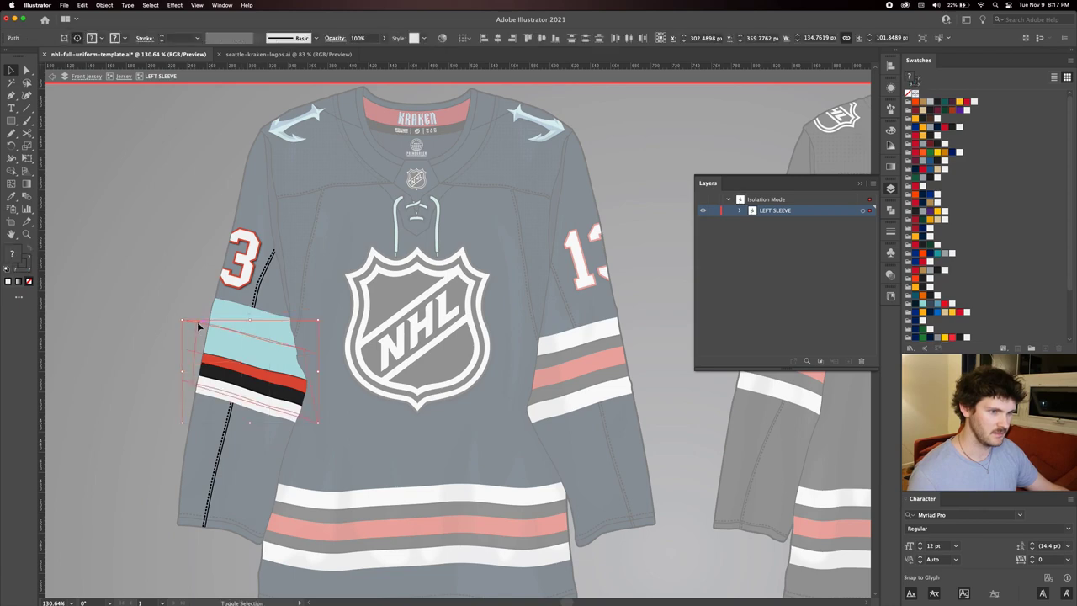
{"action": "key", "text": "shift+Down"}
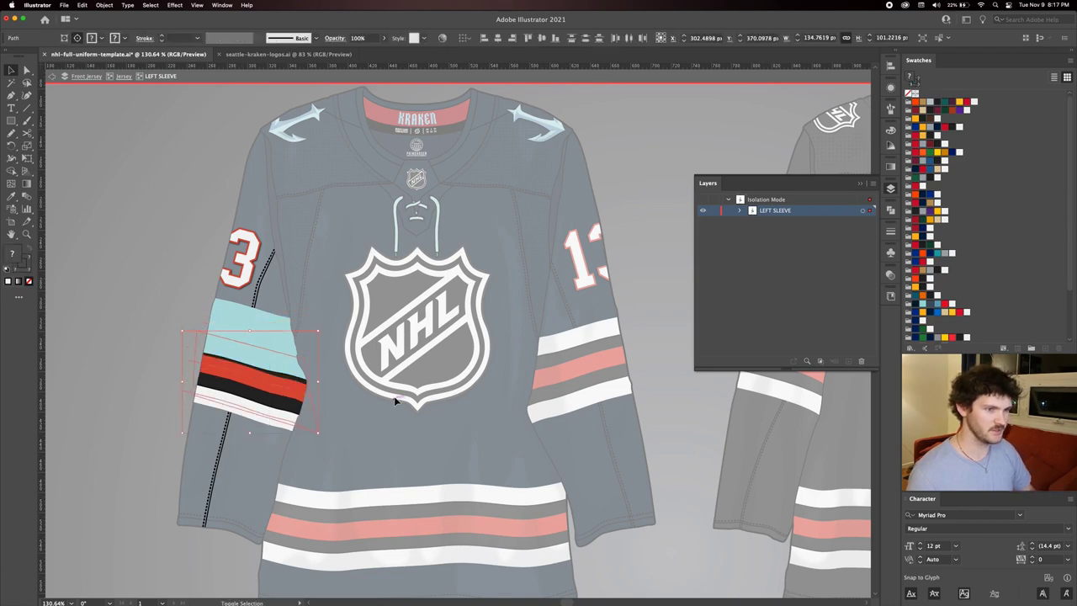
{"action": "key", "text": "shift+Down"}
Thicken the red sleeve stripe to a 35 pt stroke and nudge it up 6 px towards the light teal stripe.
{"action": "left_click", "coordinate": [289, 389]}
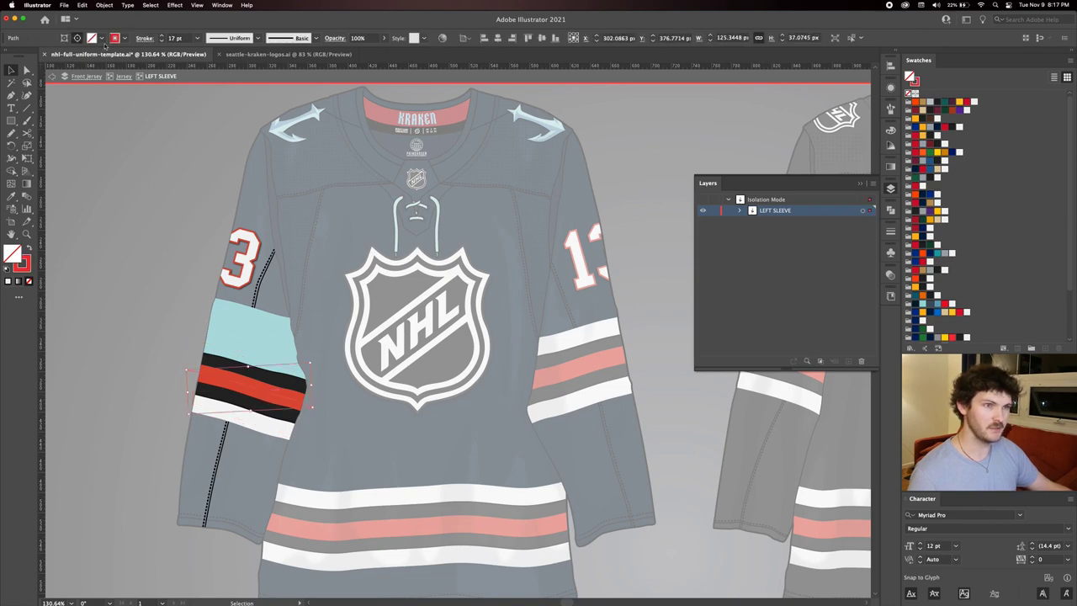
{"action": "key", "text": "shift+Up"}
{"action": "key", "text": "shift+Up"}
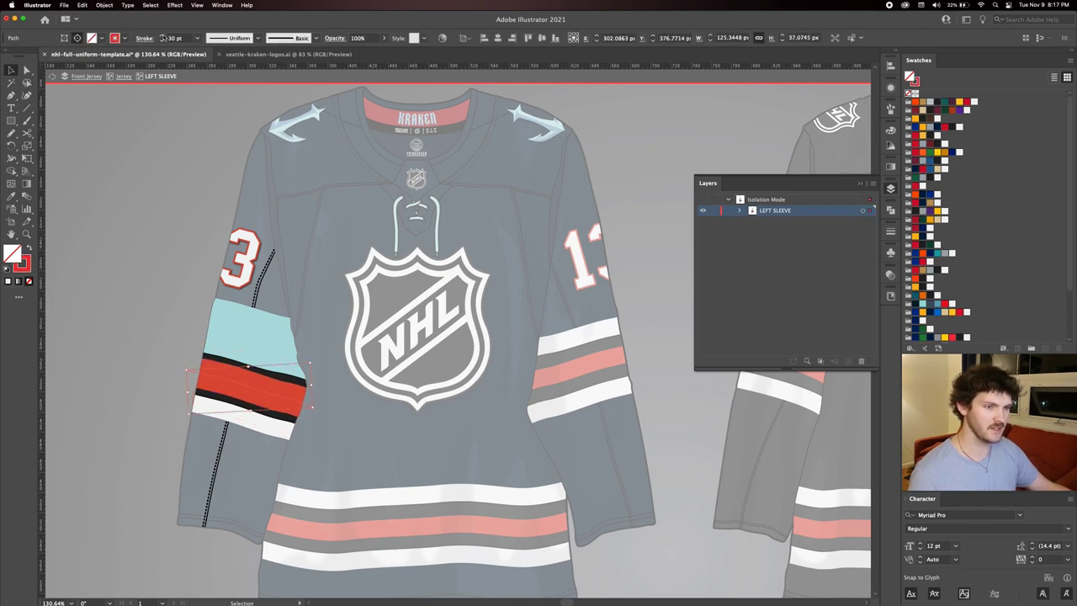
{"action": "left_click", "coordinate": [161, 41]}
{"action": "left_click", "coordinate": [162, 41]}
{"action": "left_click", "coordinate": [161, 41]}
{"action": "left_click", "coordinate": [161, 41]}
{"action": "left_click", "coordinate": [162, 41]}
{"action": "key", "text": "Up"}
{"action": "key", "text": "Up"}
{"action": "key", "text": "Up"}
{"action": "key", "text": "Up"}
{"action": "key", "text": "Up"}
{"action": "key", "text": "Up"}
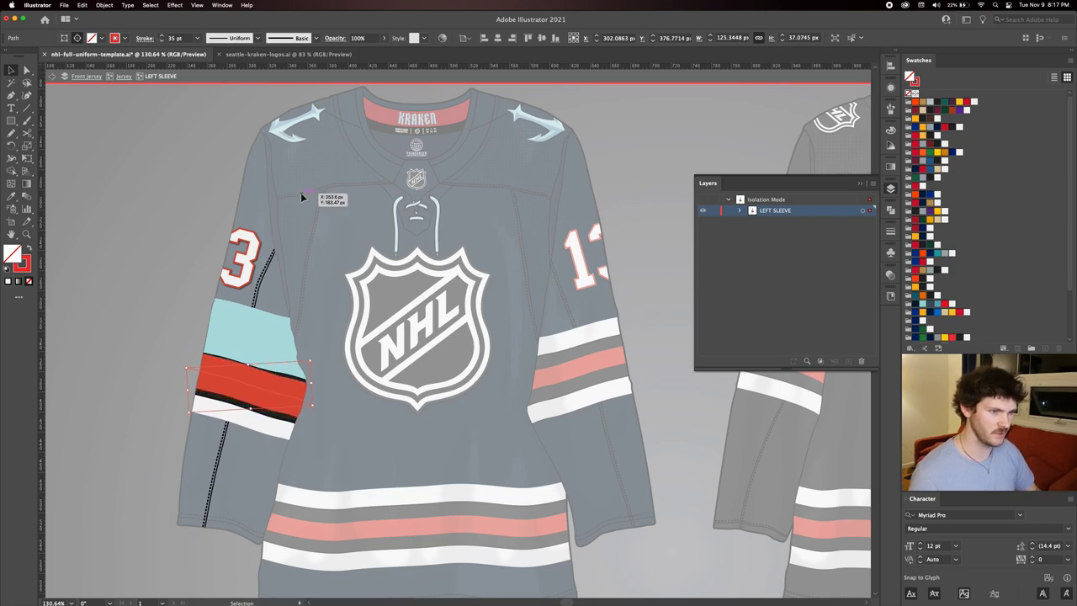
Recolour the red sleeve stripe's stroke to medium blue and fill the black backing shape with dark navy.
{"action": "scroll", "coordinate": [287, 363], "scroll_direction": "up", "scroll_amount": 6}
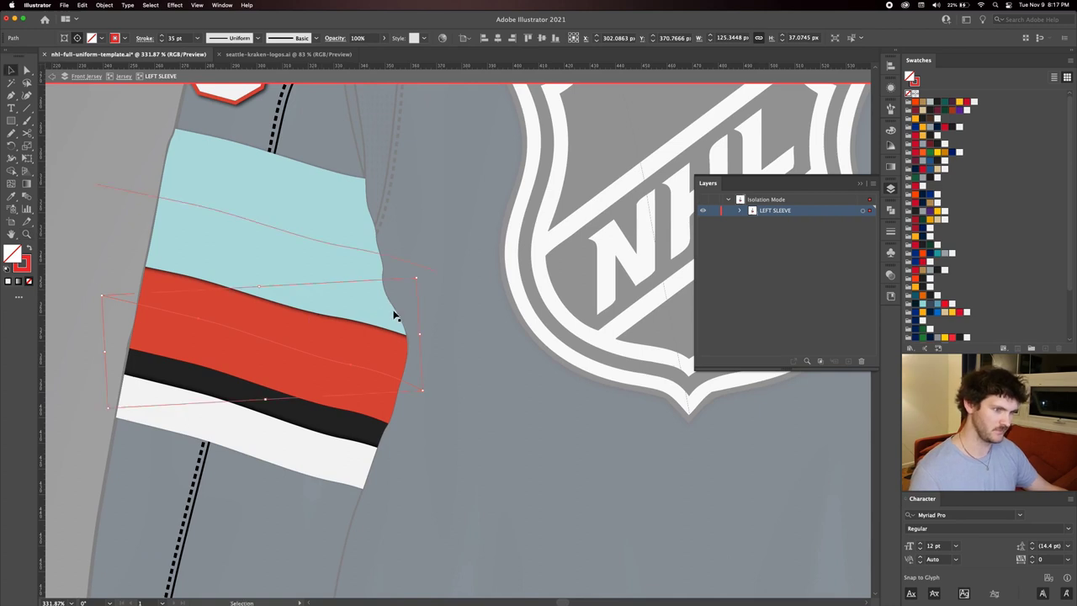
{"action": "key", "text": "v"}
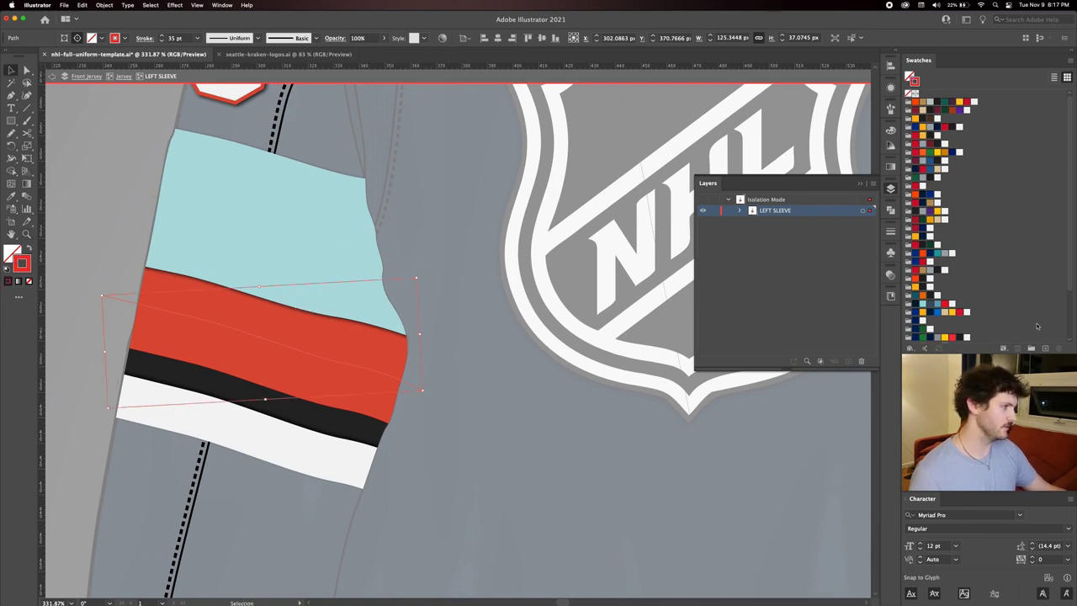
{"action": "left_click", "coordinate": [939, 310]}
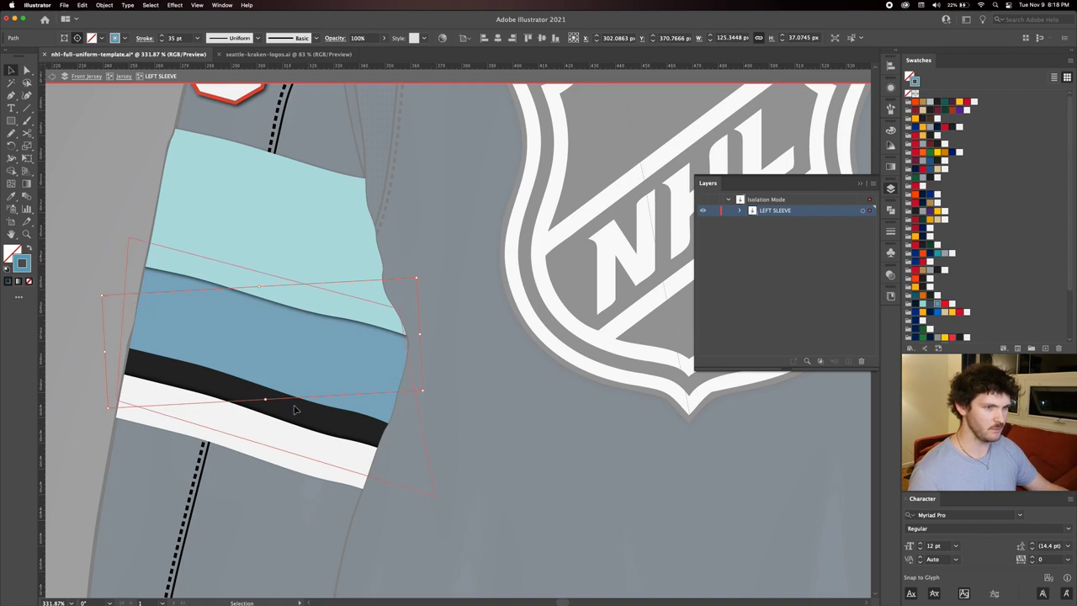
{"action": "left_click", "coordinate": [294, 409]}
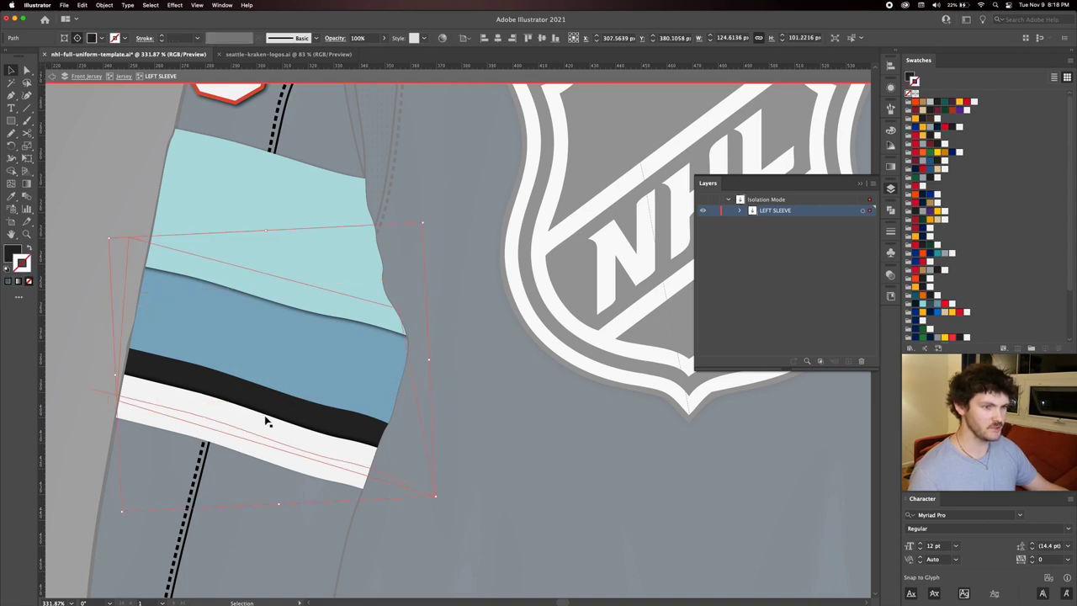
{"action": "left_click", "coordinate": [915, 308]}
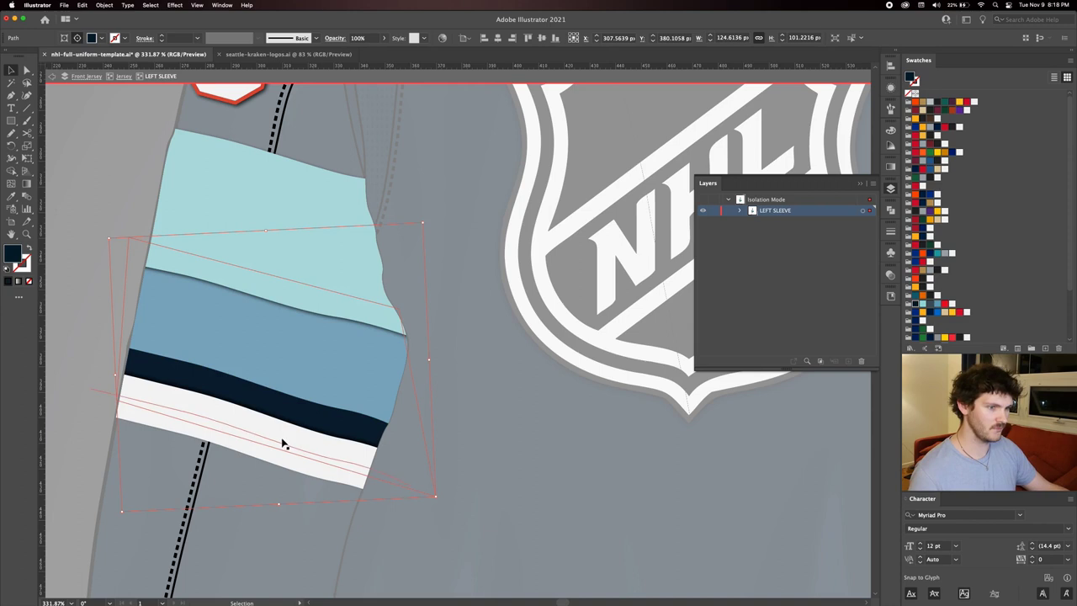
Thin the bottom white sleeve stripe to a 7 pt stroke.
{"action": "left_click", "coordinate": [283, 443]}
{"action": "left_click", "coordinate": [162, 41]}
{"action": "left_click", "coordinate": [163, 41]}
{"action": "left_click", "coordinate": [162, 40]}
{"action": "left_click", "coordinate": [162, 41]}
{"action": "left_click", "coordinate": [163, 40]}
{"action": "left_click", "coordinate": [162, 40]}
{"action": "left_click", "coordinate": [163, 40]}
{"action": "left_click", "coordinate": [163, 40]}
{"action": "left_click", "coordinate": [163, 40]}
{"action": "left_click", "coordinate": [162, 41]}
{"action": "left_click", "coordinate": [162, 36]}
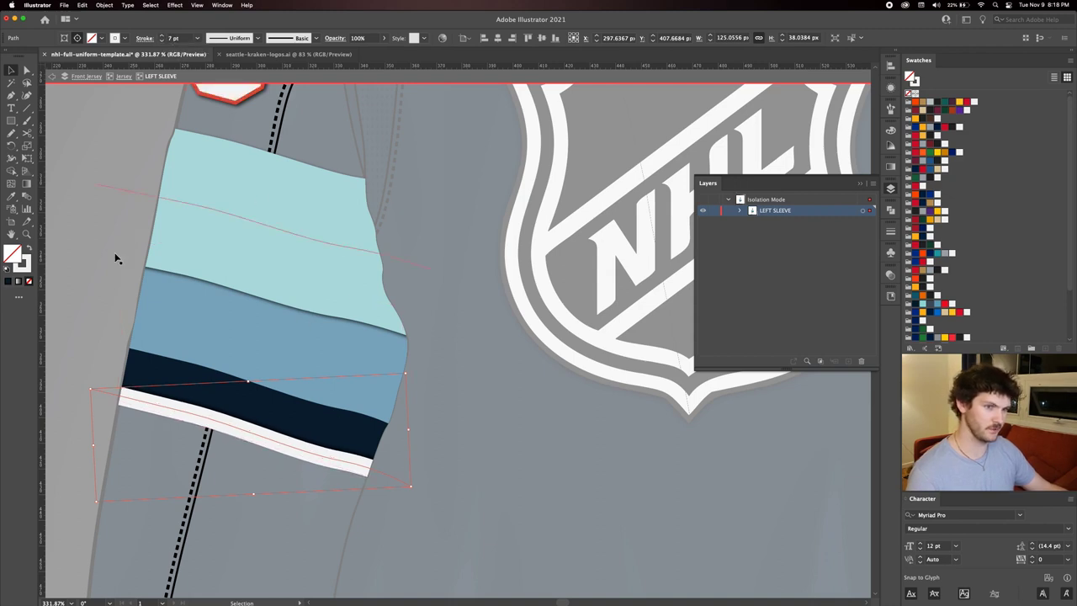
Change the thin bottom sleeve stripe's stroke from white to the Kraken red swatch.
{"action": "left_click", "coordinate": [23, 263]}
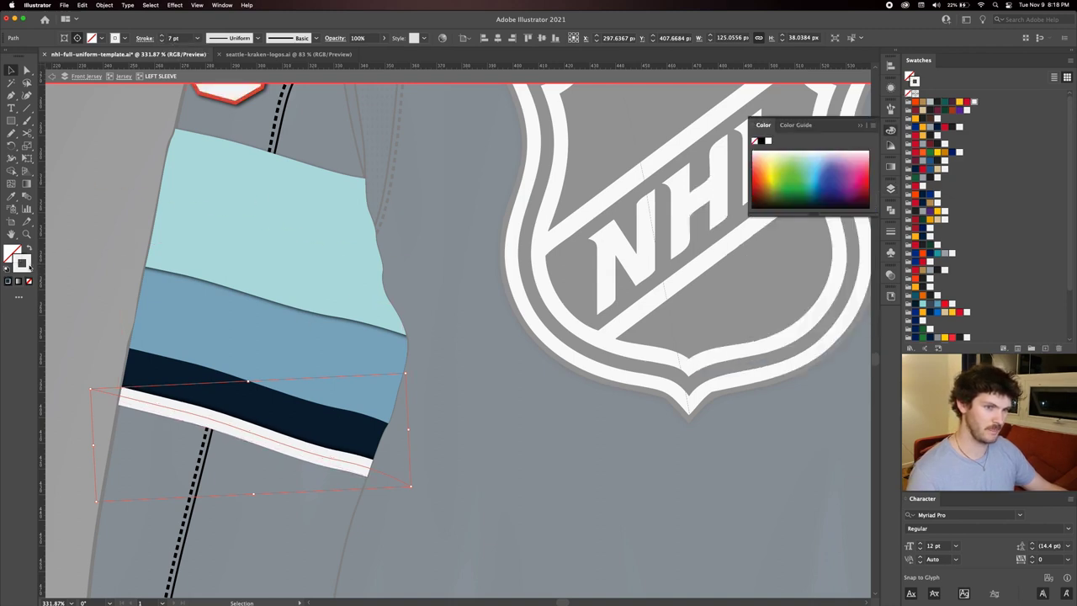
{"action": "left_click", "coordinate": [946, 307]}
{"action": "left_click", "coordinate": [490, 404]}
Select all the stripe paths and their backing in the LEFT SLEEVE group and copy them.
{"action": "key", "text": "z"}
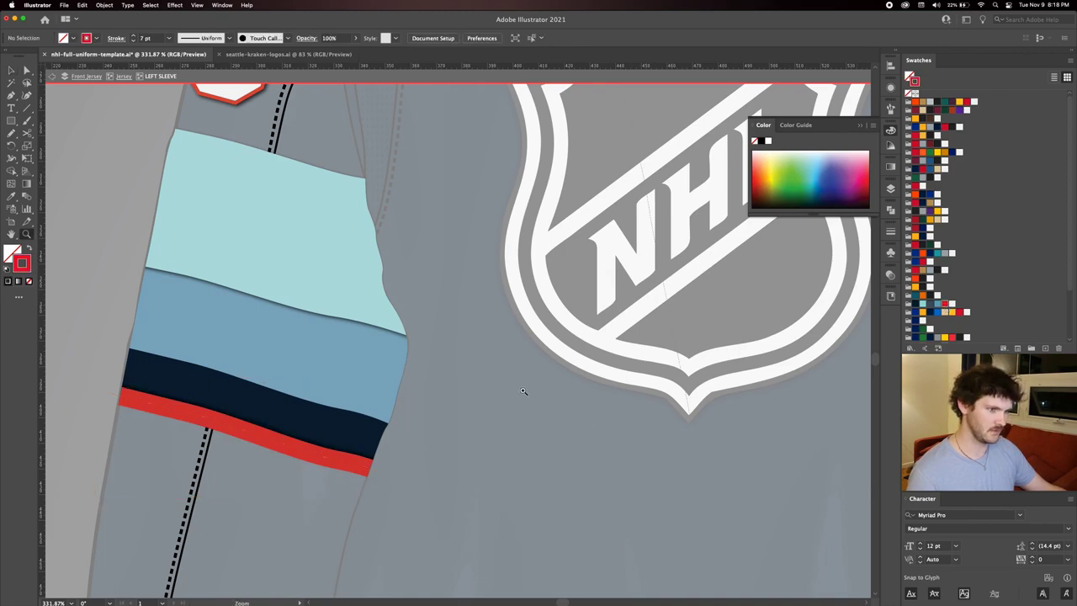
{"action": "left_click", "coordinate": [507, 392]}
{"action": "scroll", "coordinate": [433, 385], "scroll_direction": "down", "scroll_amount": 6}
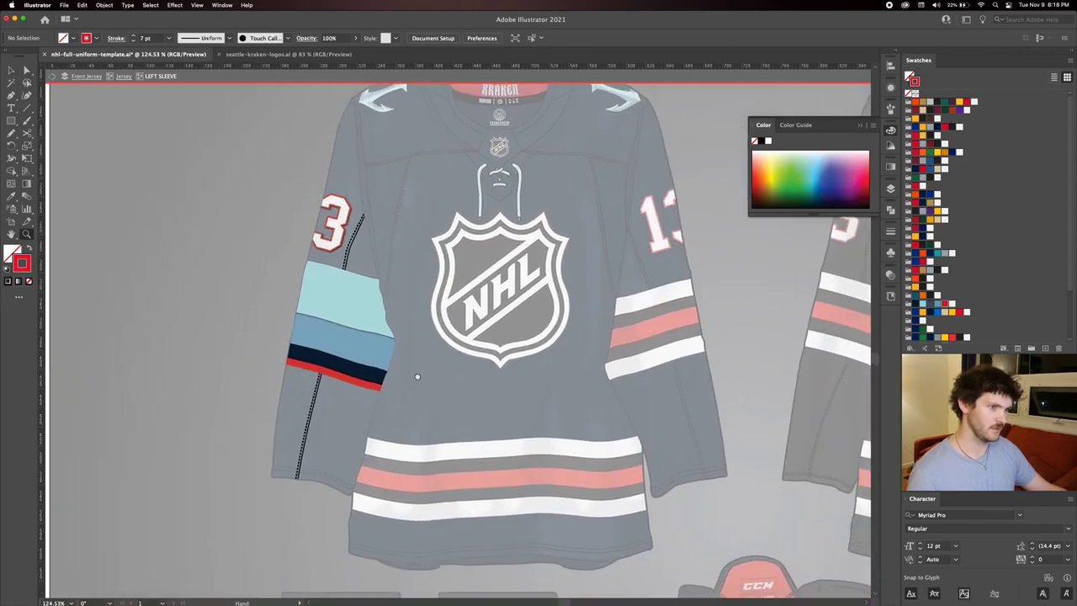
{"action": "key", "text": "v"}
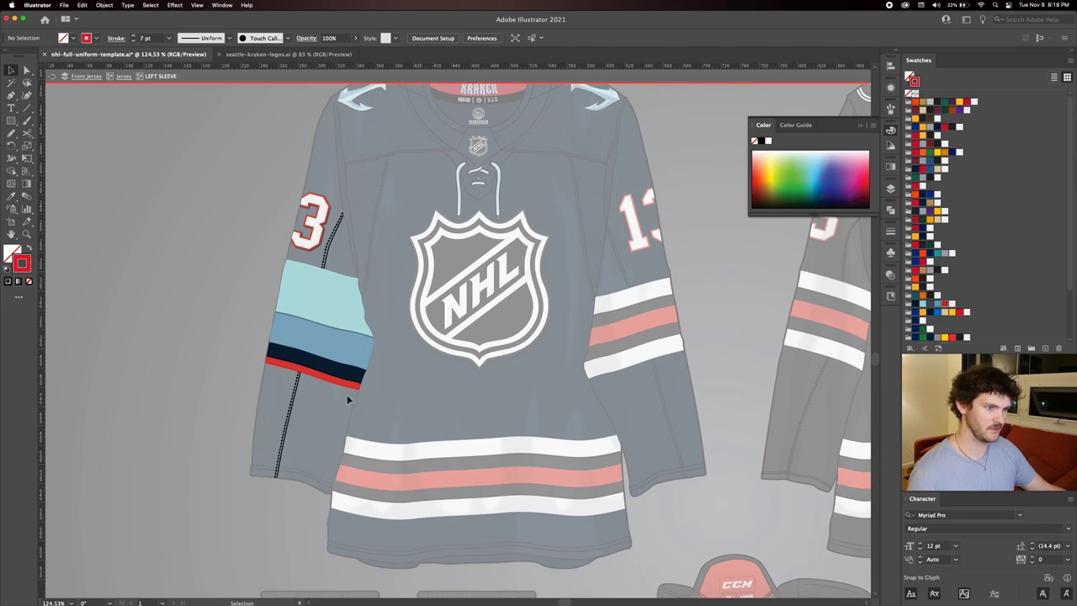
{"action": "key", "text": "a"}
{"action": "left_click_drag", "start_coordinate": [336, 256], "coordinate": [384, 311]}
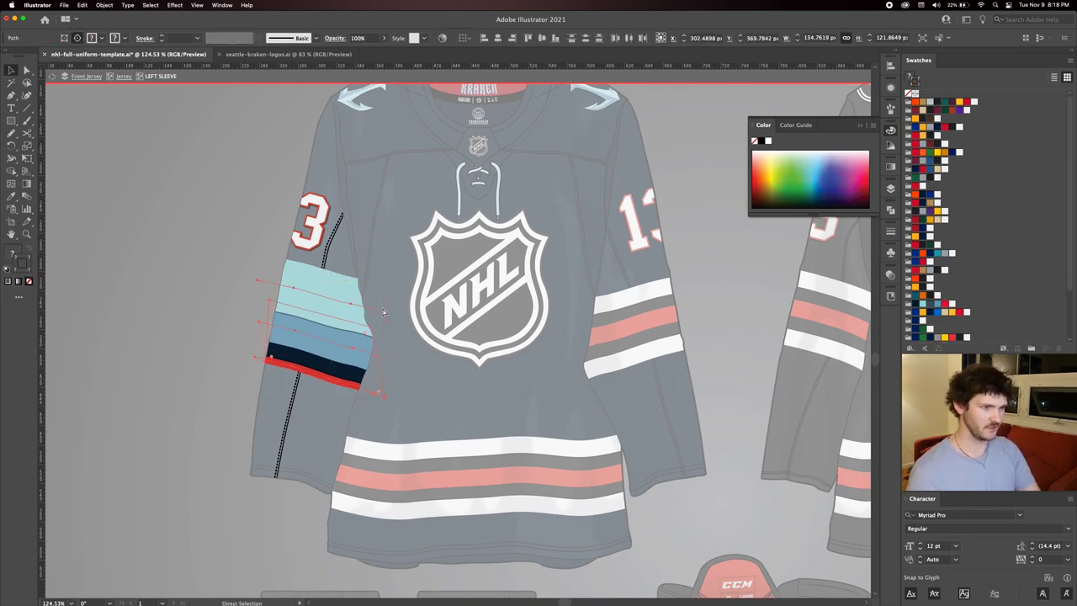
{"action": "key", "text": "v"}
Change the LEFT SLEEVE number to 32 and nudge it slightly towards the sleeve's outer edge.
{"action": "left_click", "coordinate": [314, 220]}
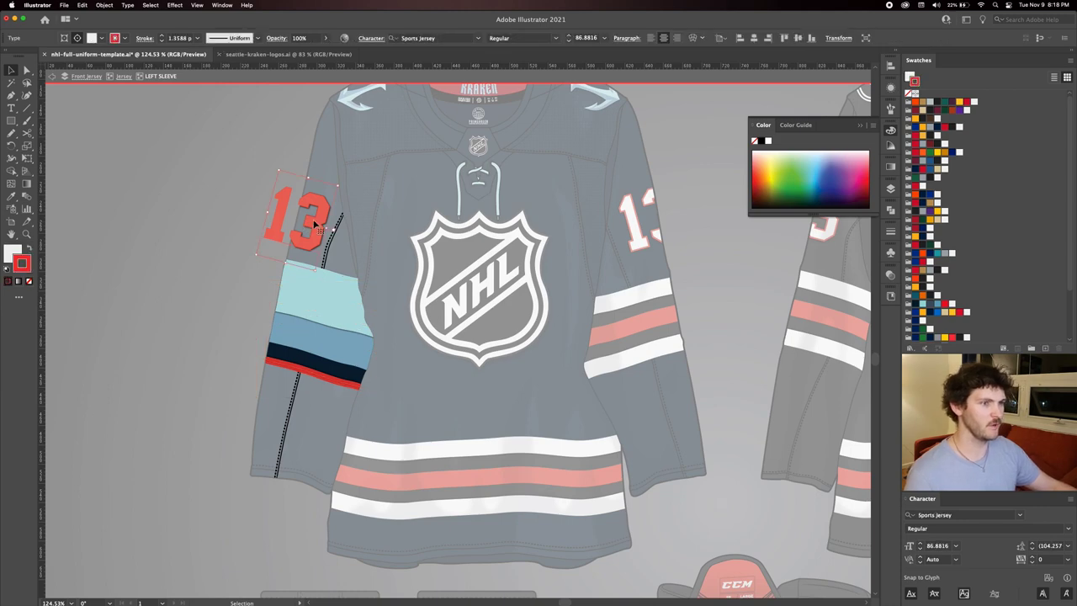
{"action": "left_click", "coordinate": [182, 175]}
{"action": "left_click", "coordinate": [311, 226]}
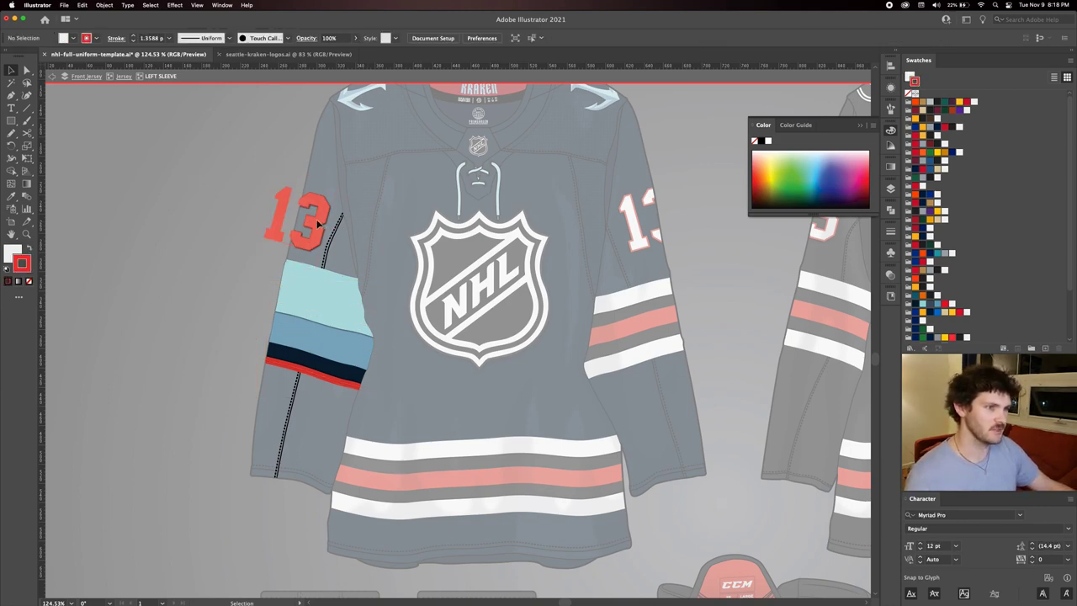
{"action": "double_click", "coordinate": [311, 226]}
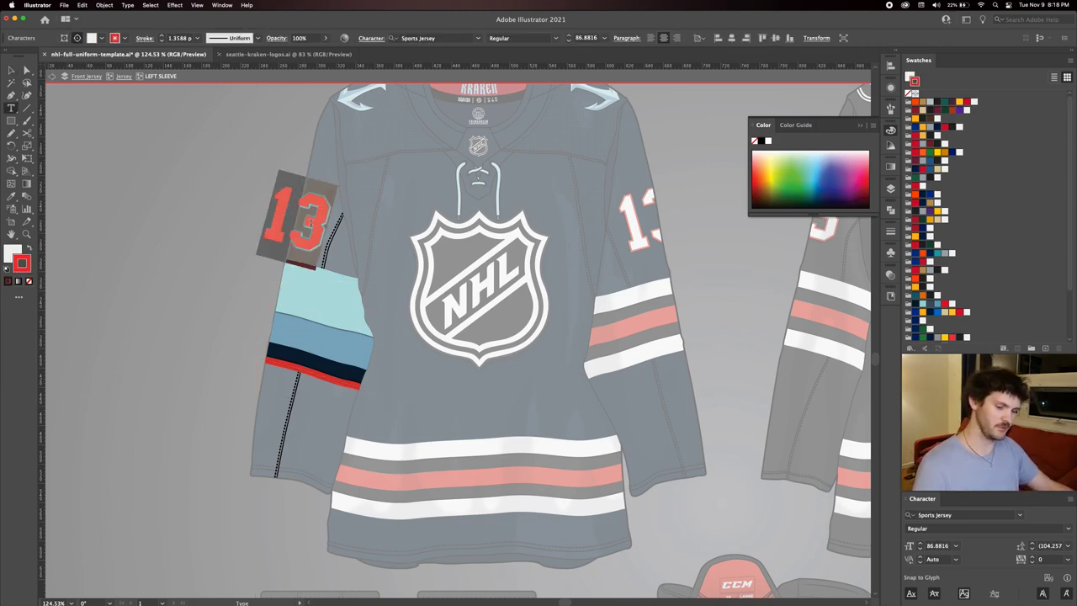
{"action": "type", "text": "32"}
{"action": "left_click", "coordinate": [11, 69]}
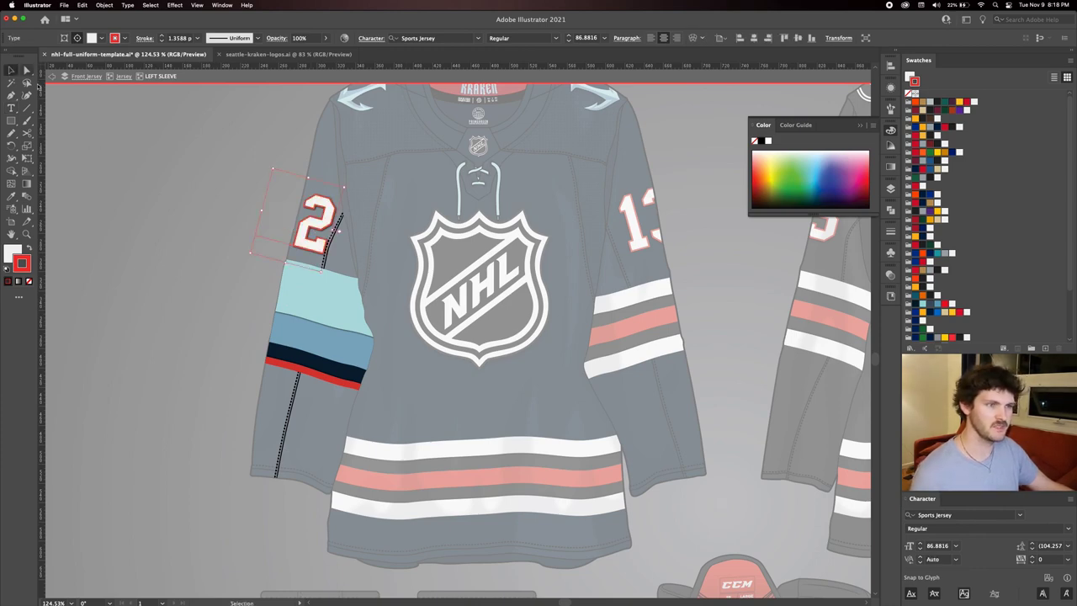
{"action": "key", "text": "Left"}
{"action": "key", "text": "Left"}
{"action": "key", "text": "Left"}
{"action": "key", "text": "Left"}
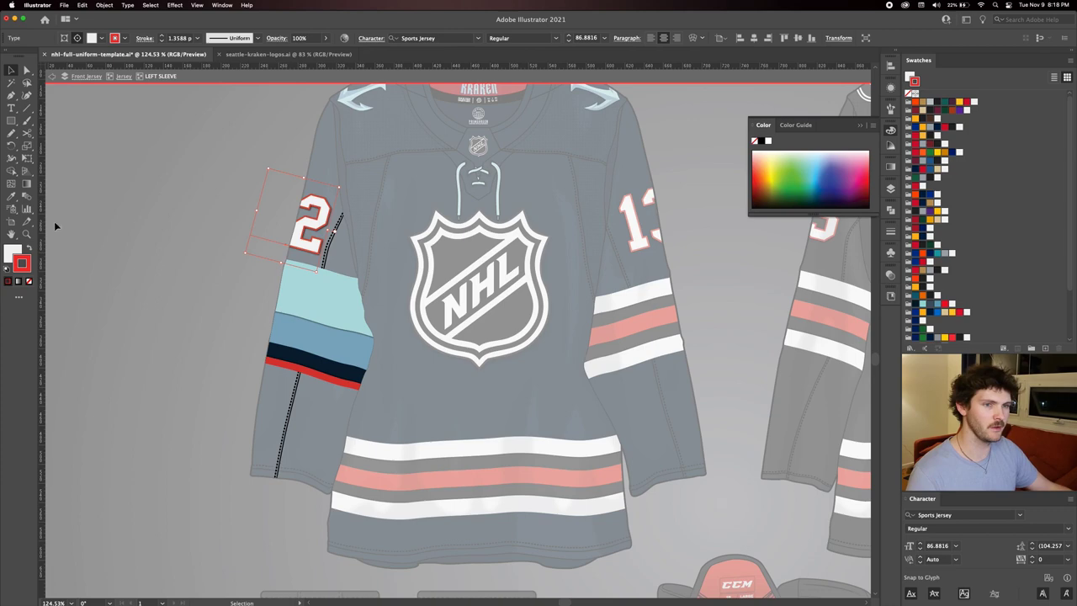
Give the 32 on the sleeve a light teal fill and a medium blue outline.
{"action": "left_click", "coordinate": [13, 254]}
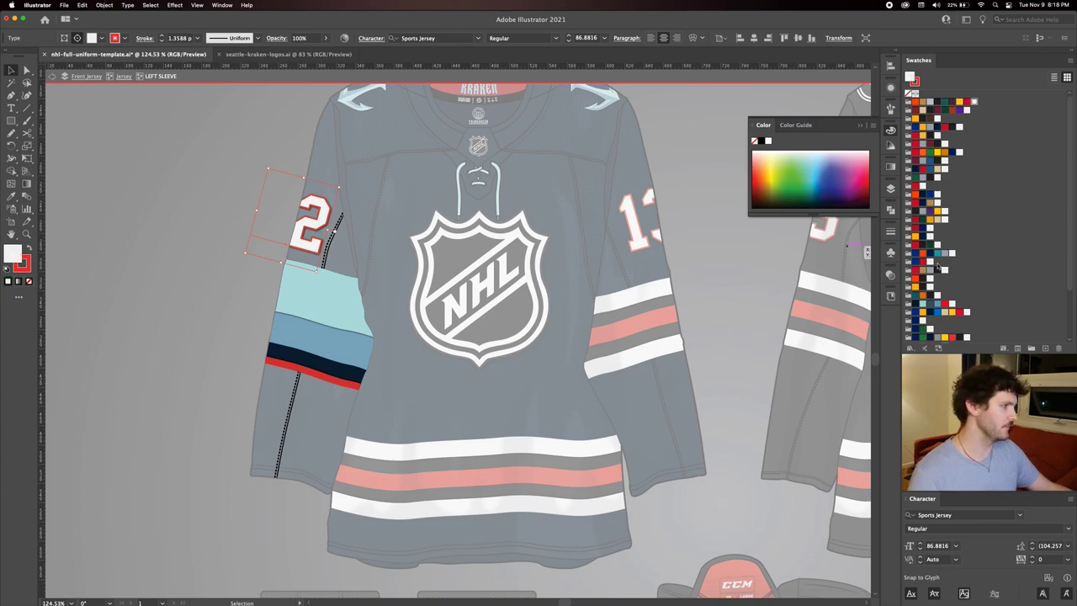
{"action": "left_click", "coordinate": [925, 304]}
{"action": "key", "text": "x"}
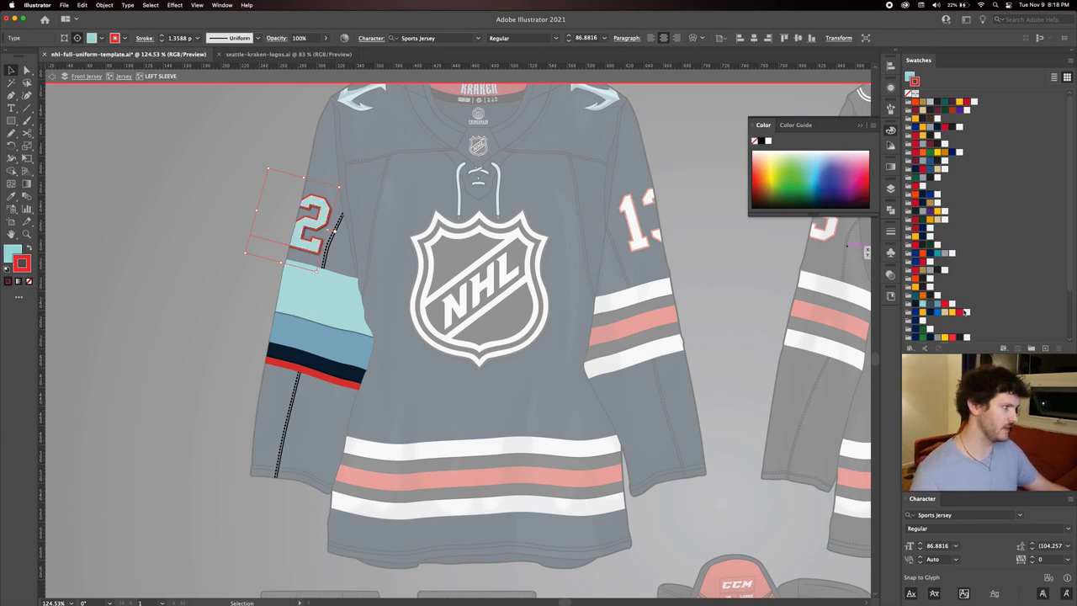
{"action": "left_click", "coordinate": [936, 306]}
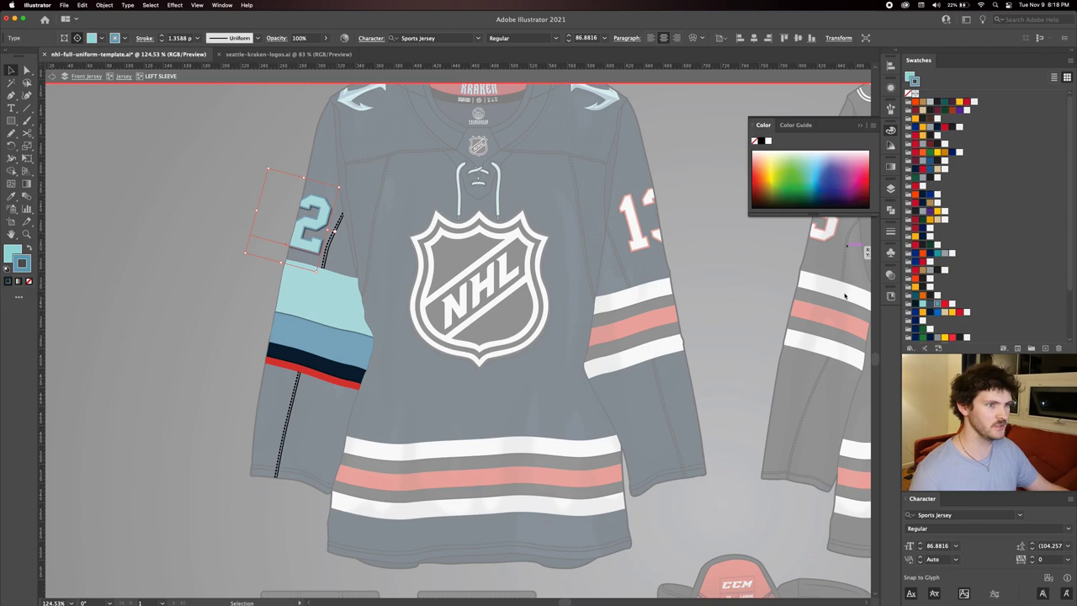
{"action": "left_click", "coordinate": [225, 218]}
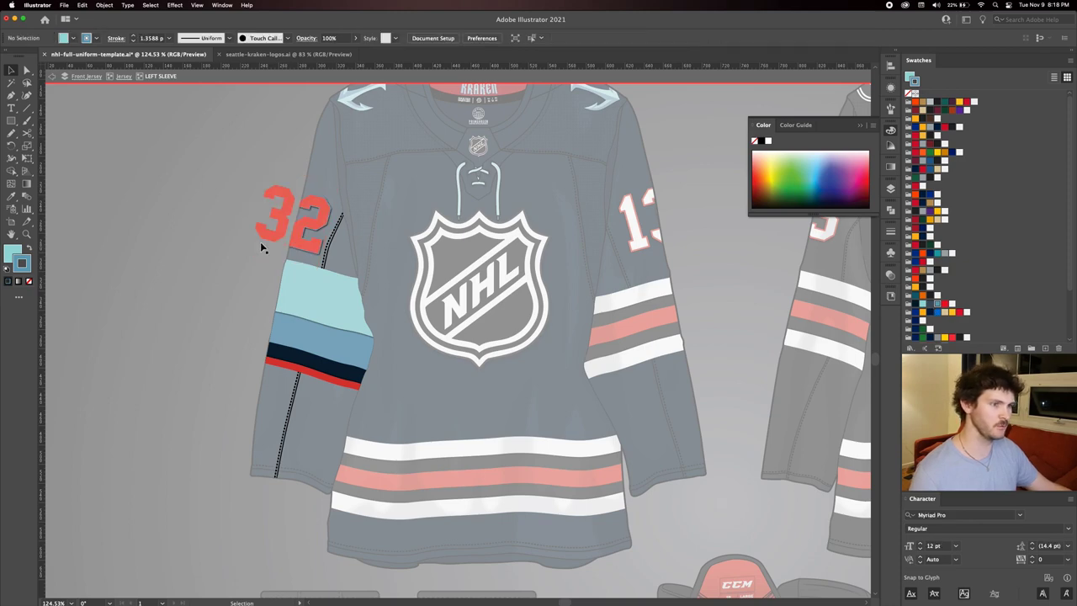
Return to the Jersey level and isolate the RIGHT SLEEVE group.
{"action": "left_click", "coordinate": [123, 75]}
{"action": "left_click_drag", "start_coordinate": [526, 252], "coordinate": [320, 288]}
{"action": "left_click", "coordinate": [431, 252]}
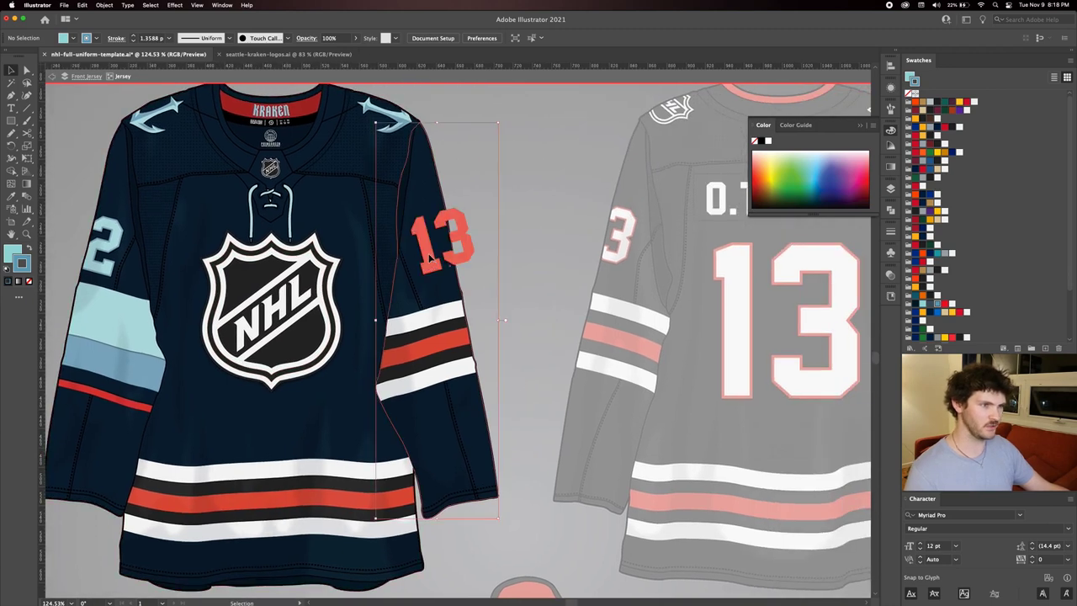
{"action": "double_click", "coordinate": [430, 259]}
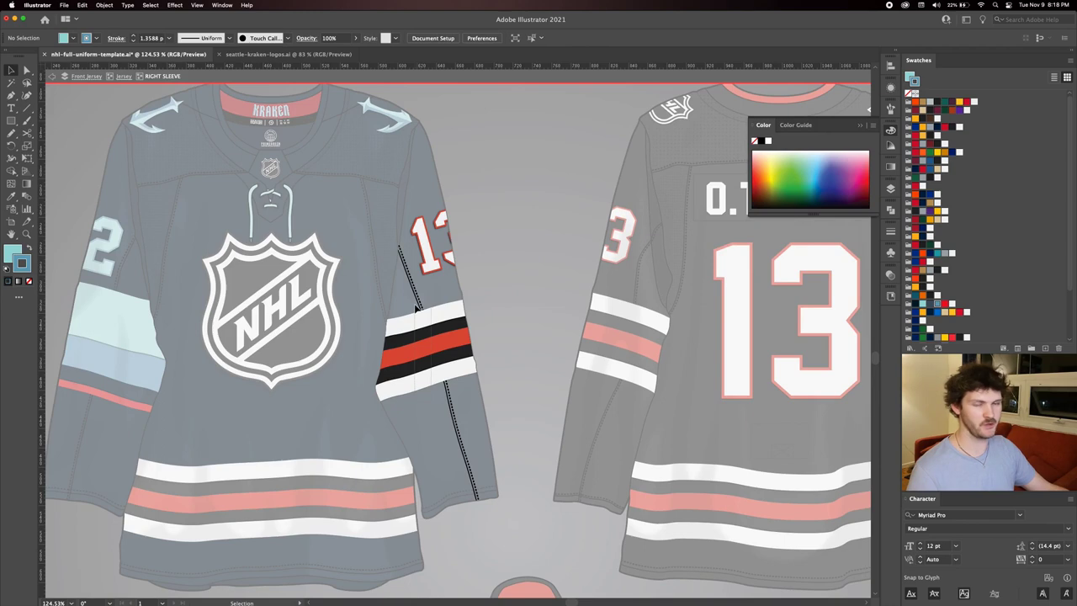
Delete the original white, red and black stripe paths from the RIGHT SLEEVE group.
{"action": "left_click", "coordinate": [433, 388]}
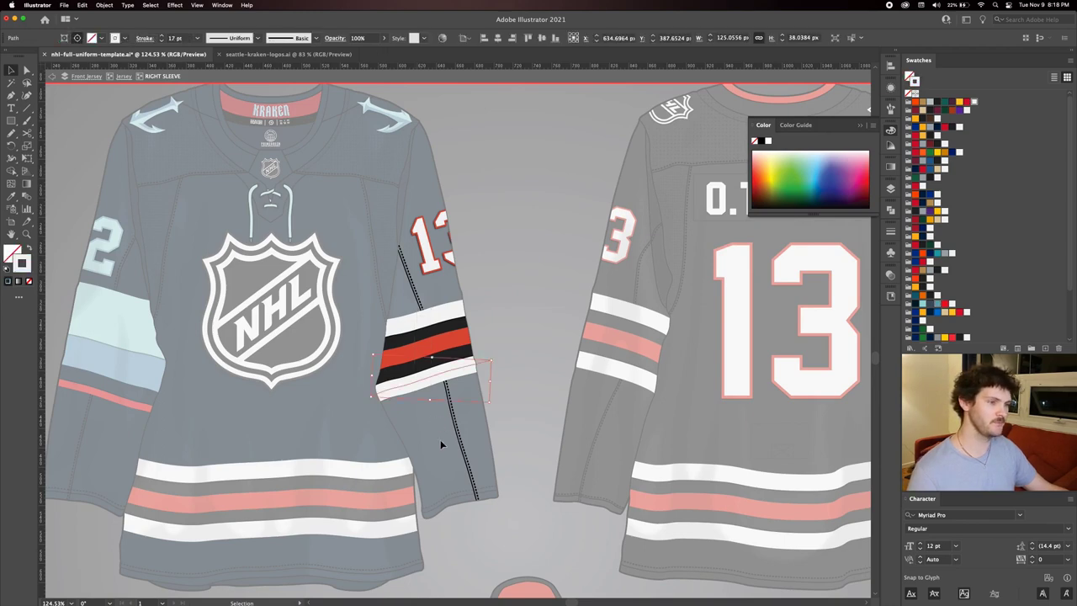
{"action": "left_click", "coordinate": [439, 439]}
{"action": "left_click", "coordinate": [413, 305]}
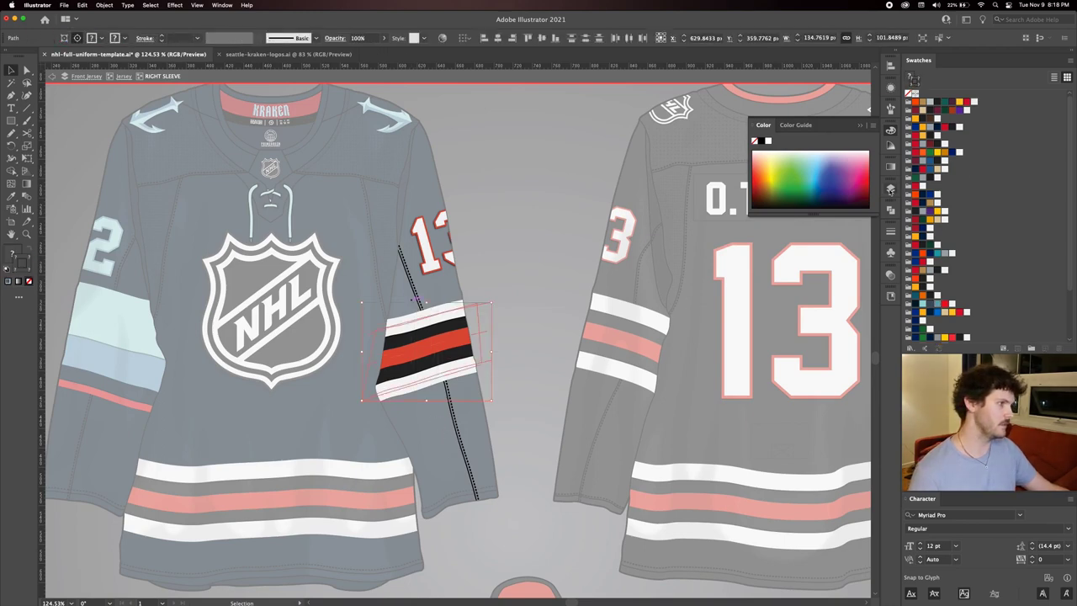
{"action": "left_click", "coordinate": [890, 188]}
{"action": "key", "text": "Delete"}
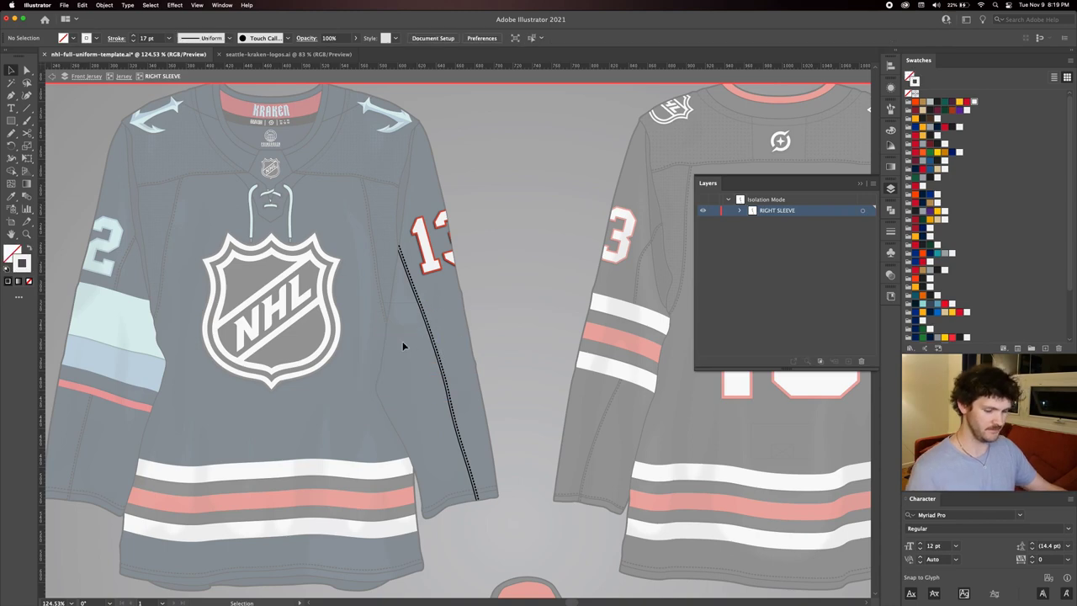
Paste the copied stripes in place, then reflect them horizontally and move them about 330 px across onto the RIGHT SLEEVE.
{"action": "key", "text": "super+z"}
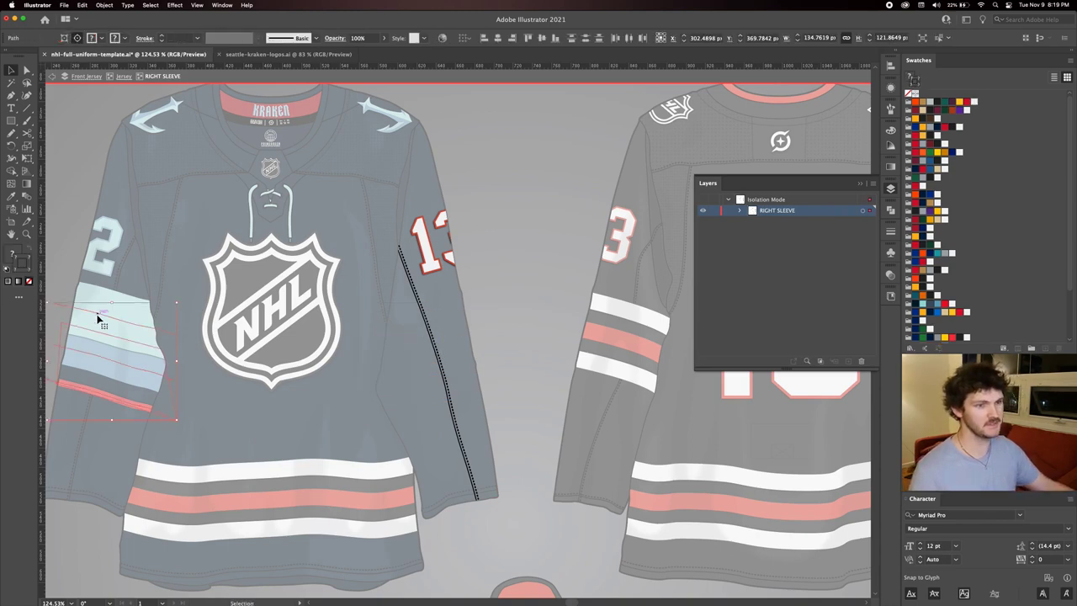
{"action": "right_click", "coordinate": [124, 326]}
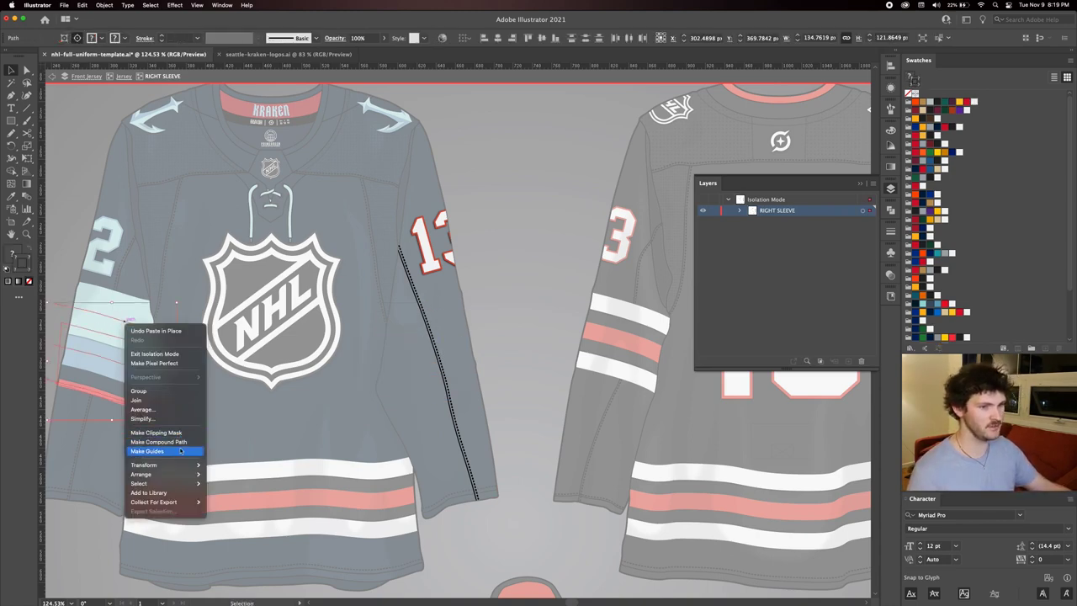
{"action": "mouse_move", "coordinate": [178, 465]}
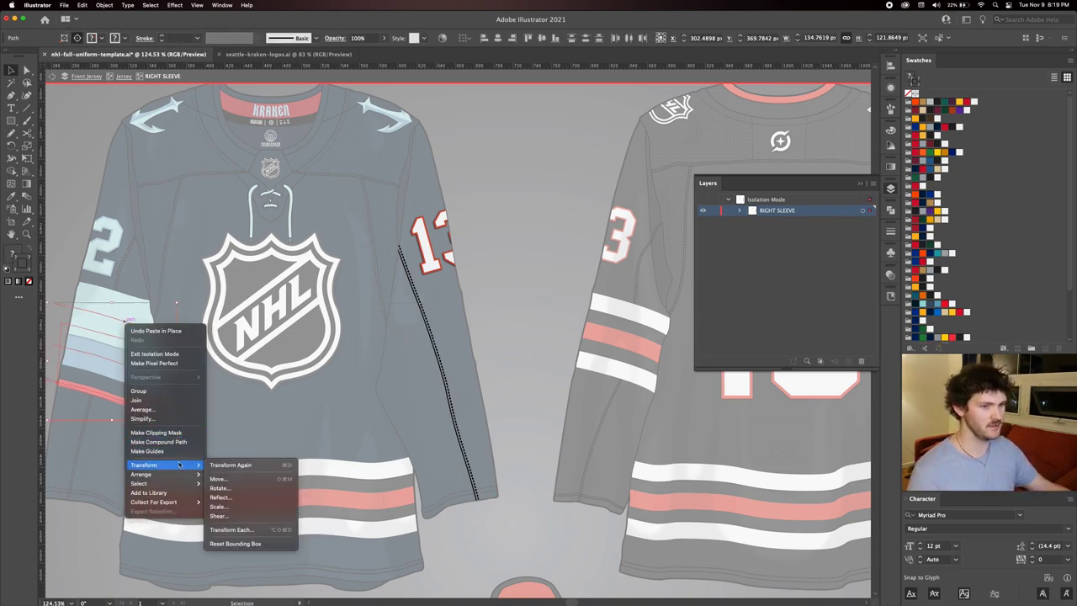
{"action": "left_click", "coordinate": [256, 497]}
{"action": "left_click", "coordinate": [592, 379]}
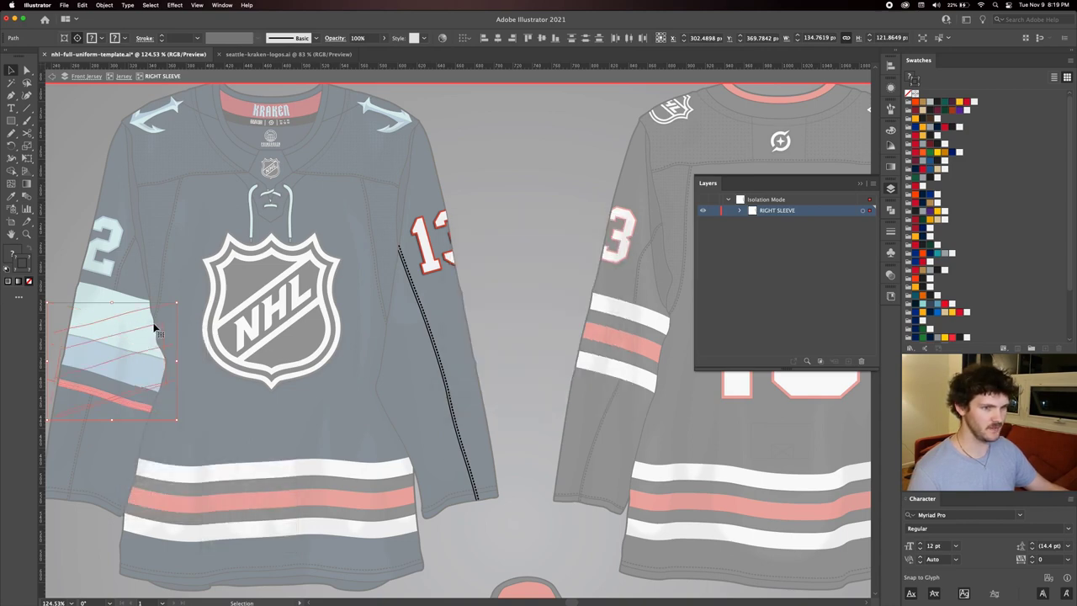
{"action": "left_click_drag", "start_coordinate": [156, 330], "coordinate": [473, 335]}
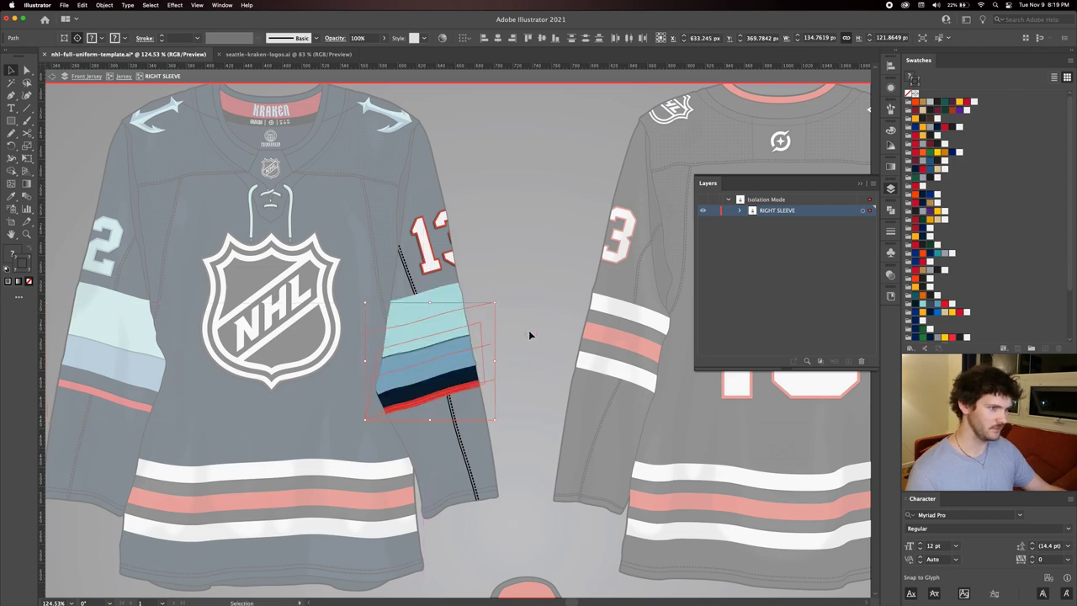
Change the number 13 on the RIGHT SLEEVE of the front jersey to 32.
{"action": "left_click", "coordinate": [559, 311]}
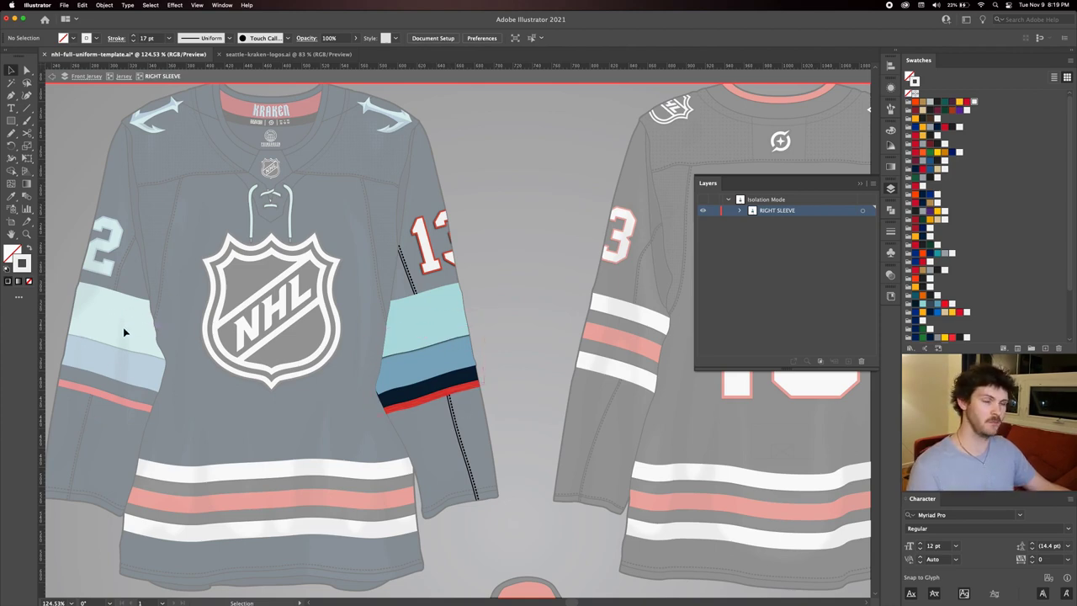
{"action": "key", "text": "super+z"}
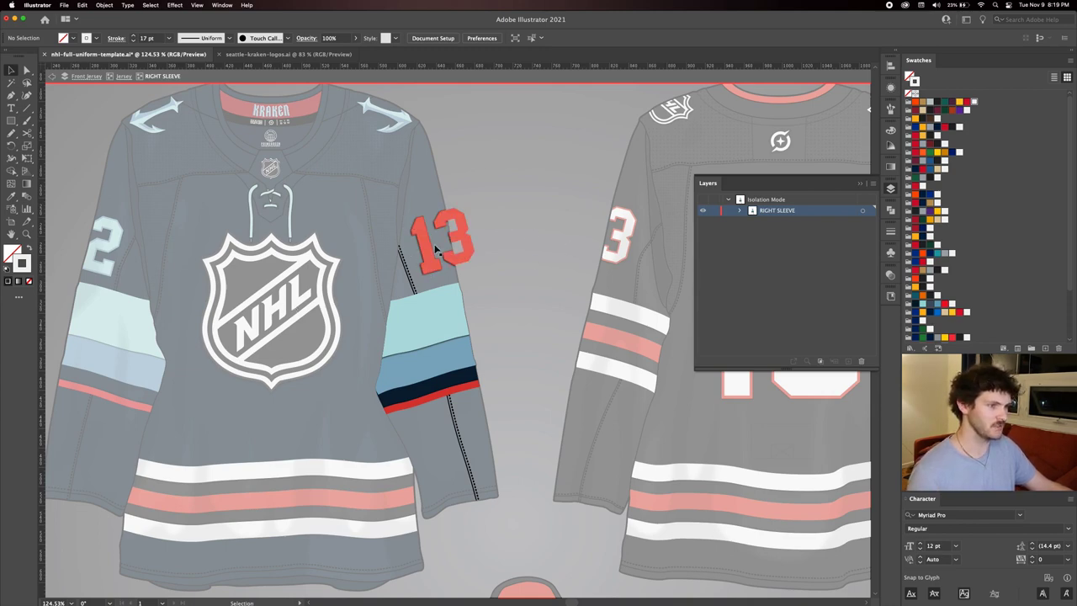
{"action": "left_click", "coordinate": [439, 233]}
{"action": "double_click", "coordinate": [434, 244]}
{"action": "type", "text": "32"}
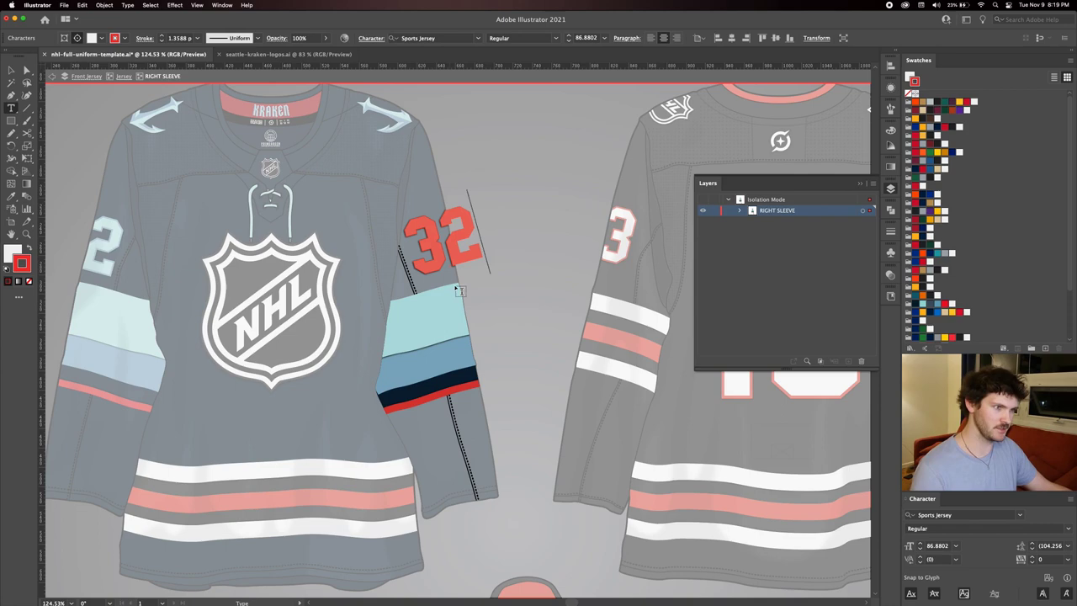
Match the RIGHT SLEEVE number to the opposite sleeve's number, with light teal fill and medium blue outline.
{"action": "left_click", "coordinate": [11, 70]}
{"action": "key", "text": "i"}
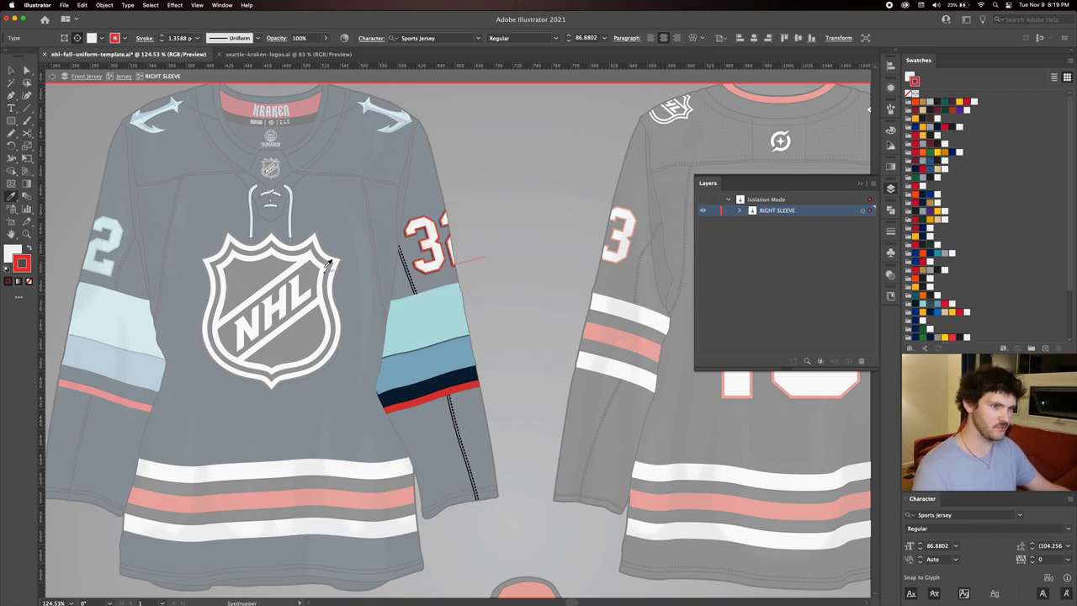
{"action": "left_click", "coordinate": [115, 240]}
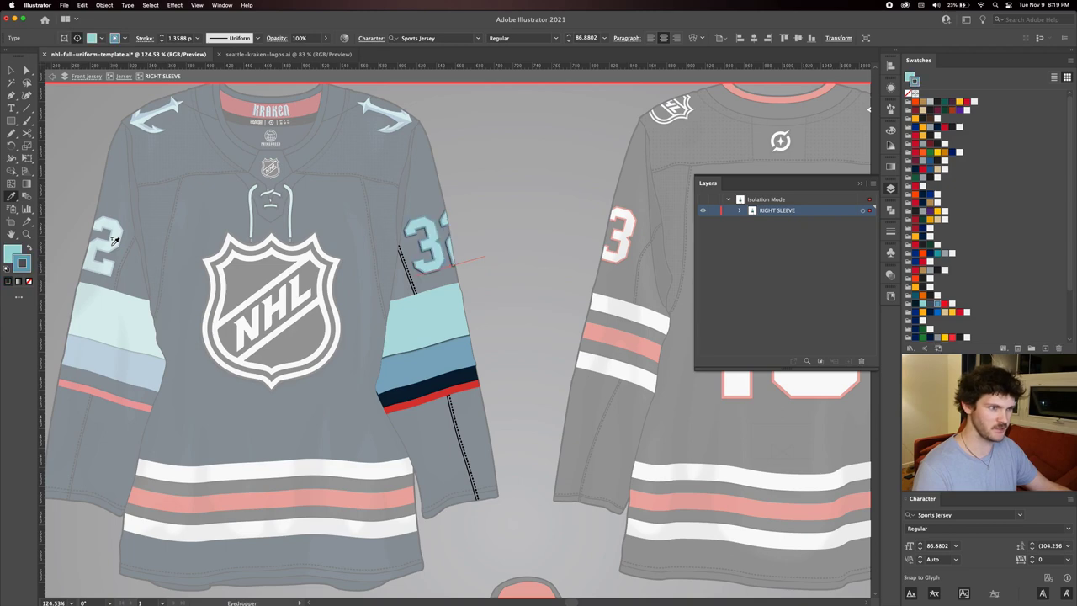
{"action": "key", "text": "v"}
{"action": "key", "text": "ctrl+z"}
{"action": "key", "text": "ctrl+shift+z"}
{"action": "key", "text": "ctrl+z"}
{"action": "key", "text": "ctrl+shift+z"}
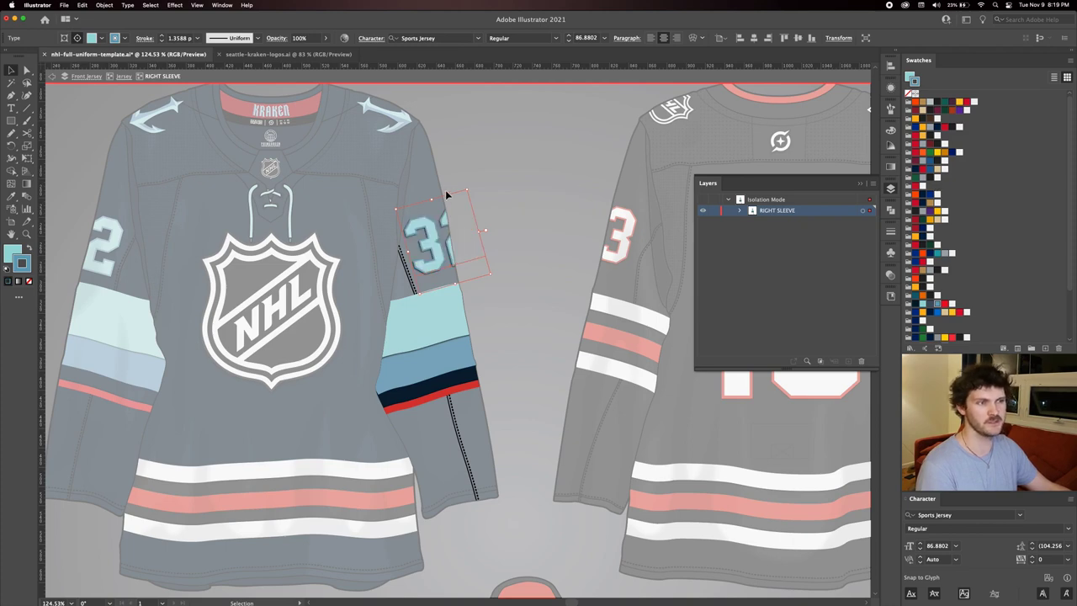
{"action": "left_click", "coordinate": [525, 238]}
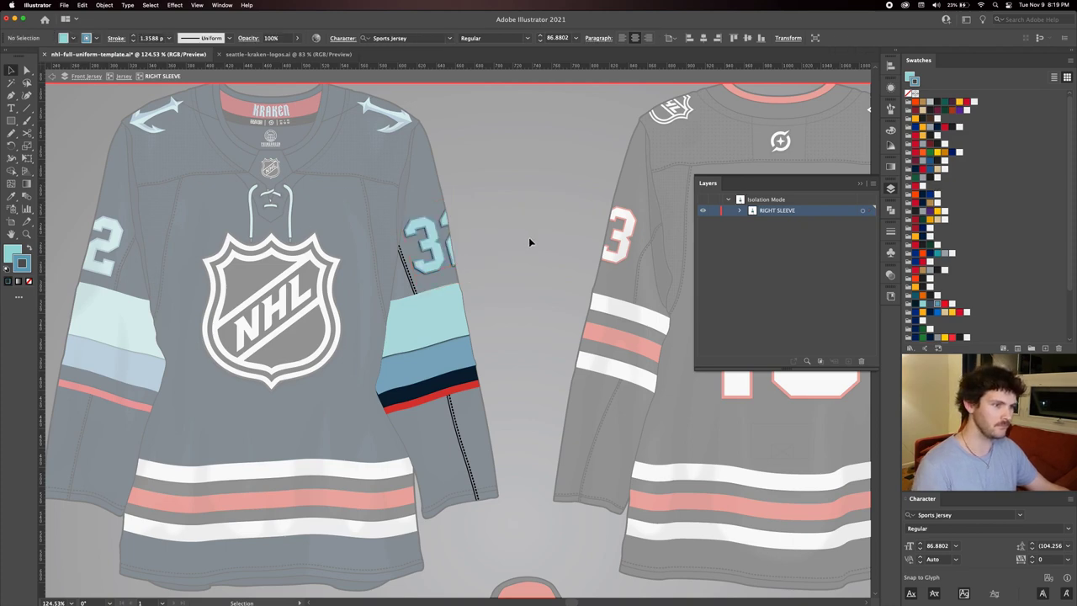
Leave the RIGHT SLEEVE isolation and isolate the FRONT group of the front jersey.
{"action": "double_click", "coordinate": [298, 349]}
{"action": "key", "text": "Escape"}
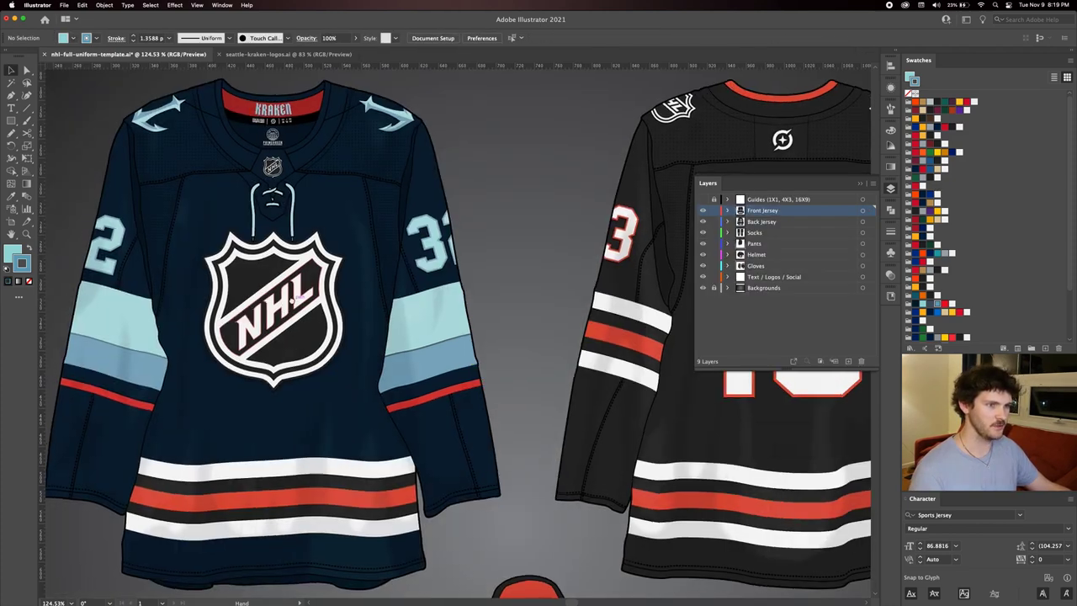
{"action": "scroll", "coordinate": [361, 320], "scroll_direction": "left", "scroll_amount": 5}
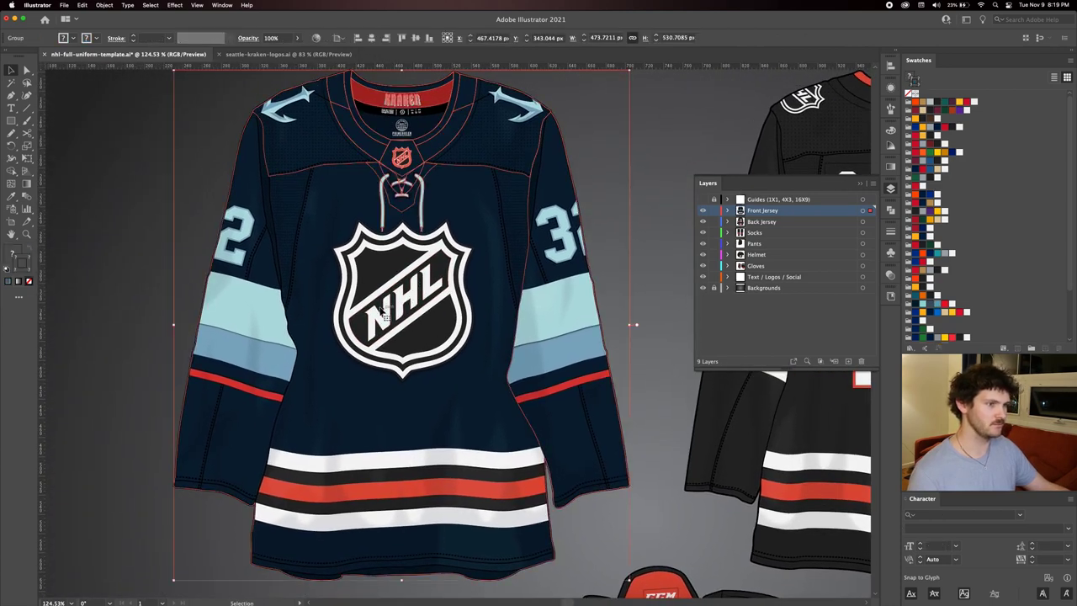
{"action": "double_click", "coordinate": [395, 294]}
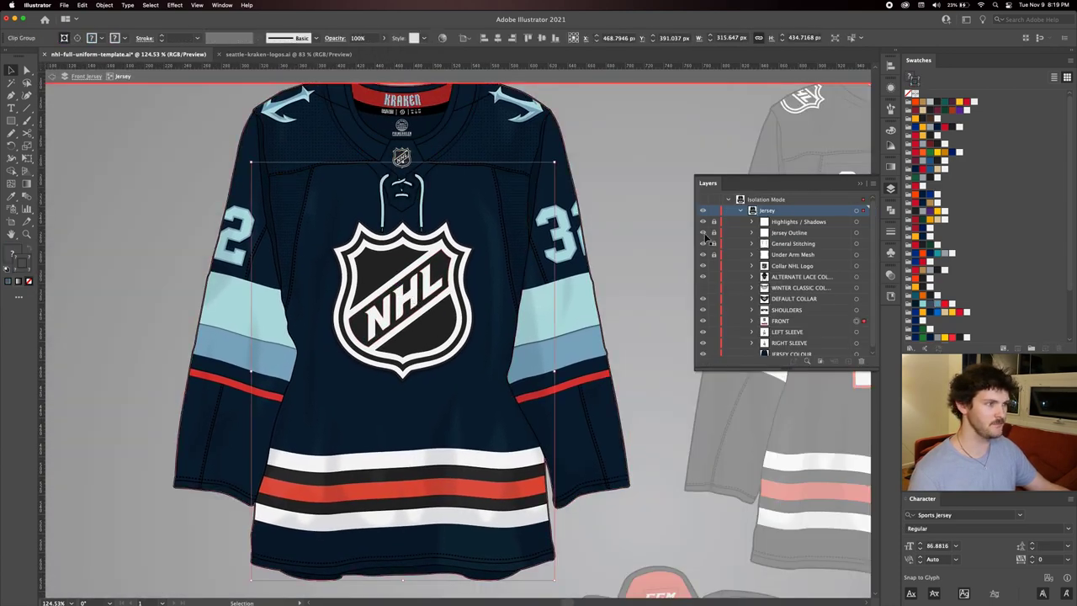
{"action": "scroll", "coordinate": [780, 318], "scroll_direction": "down", "scroll_amount": 1}
{"action": "left_click", "coordinate": [780, 317]}
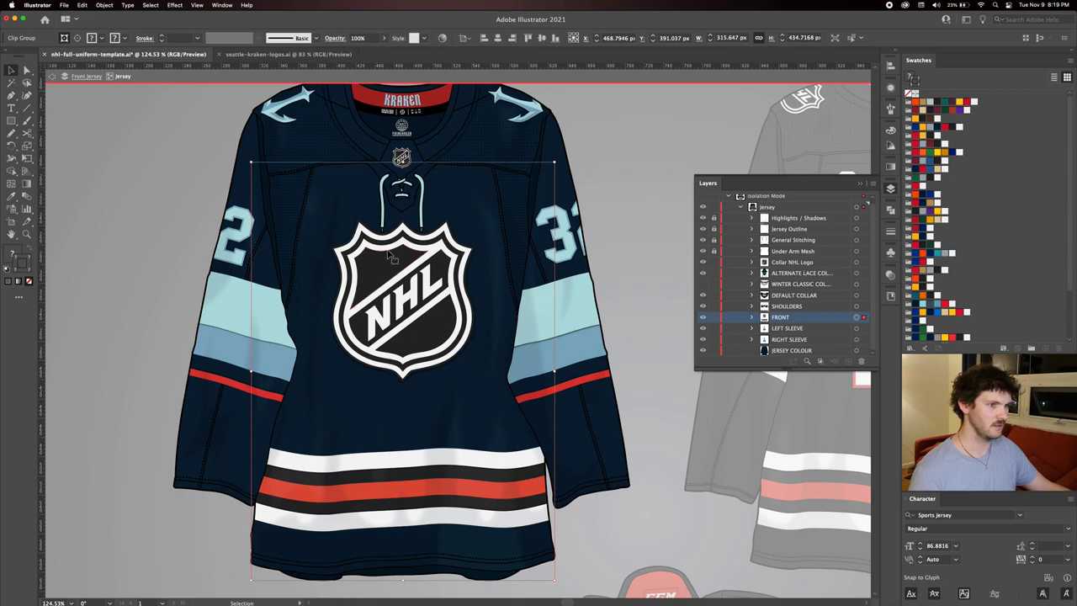
{"action": "double_click", "coordinate": [391, 255]}
Delete the NHL Logo group from the FRONT group.
{"action": "left_click", "coordinate": [392, 296]}
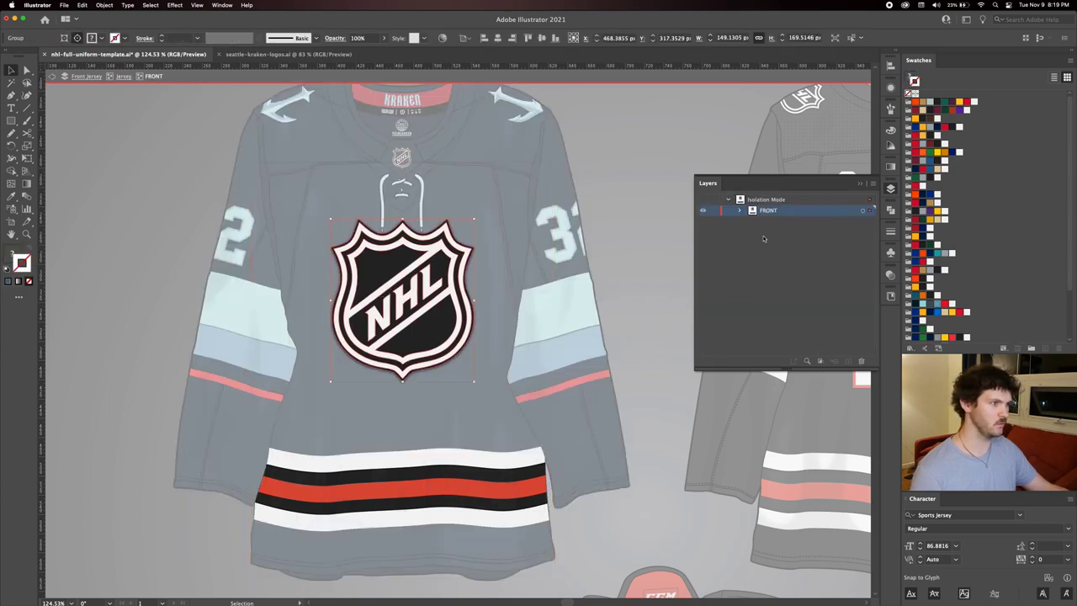
{"action": "left_click", "coordinate": [739, 211]}
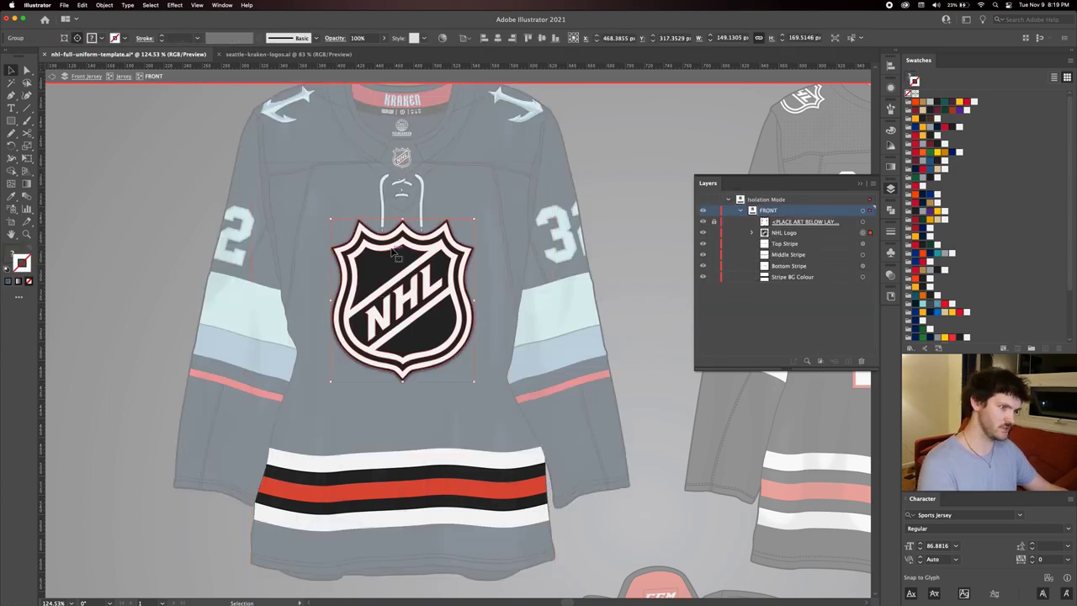
{"action": "key", "text": "Delete"}
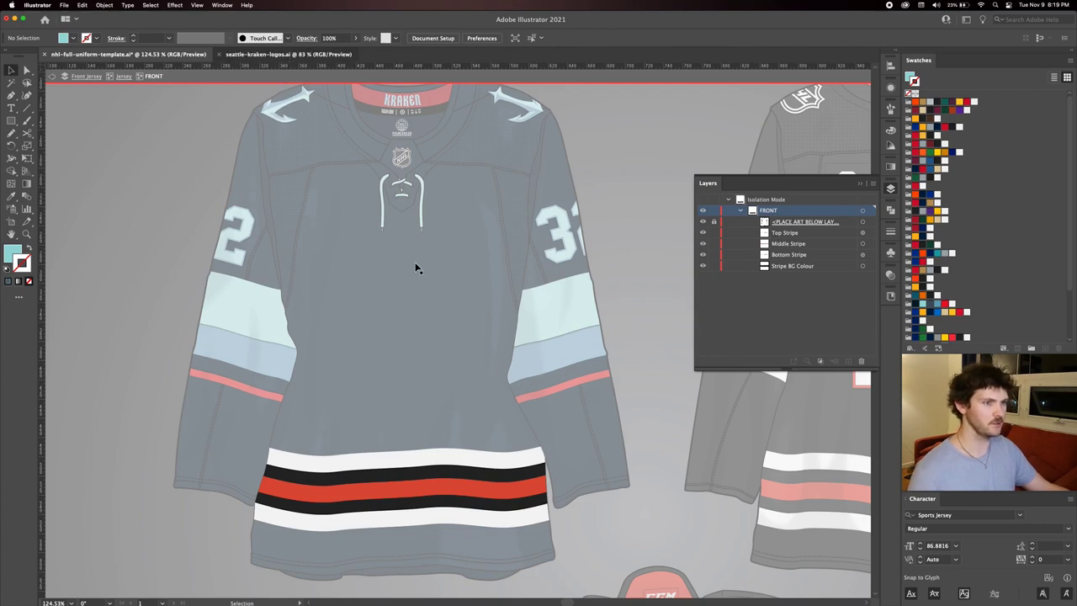
Copy the Kraken S logo from seattle-kraken-logos.ai and paste it into the FRONT group of nhl-full-uniform-template.ai.
{"action": "key", "text": "super+grave"}
{"action": "left_click", "coordinate": [433, 391]}
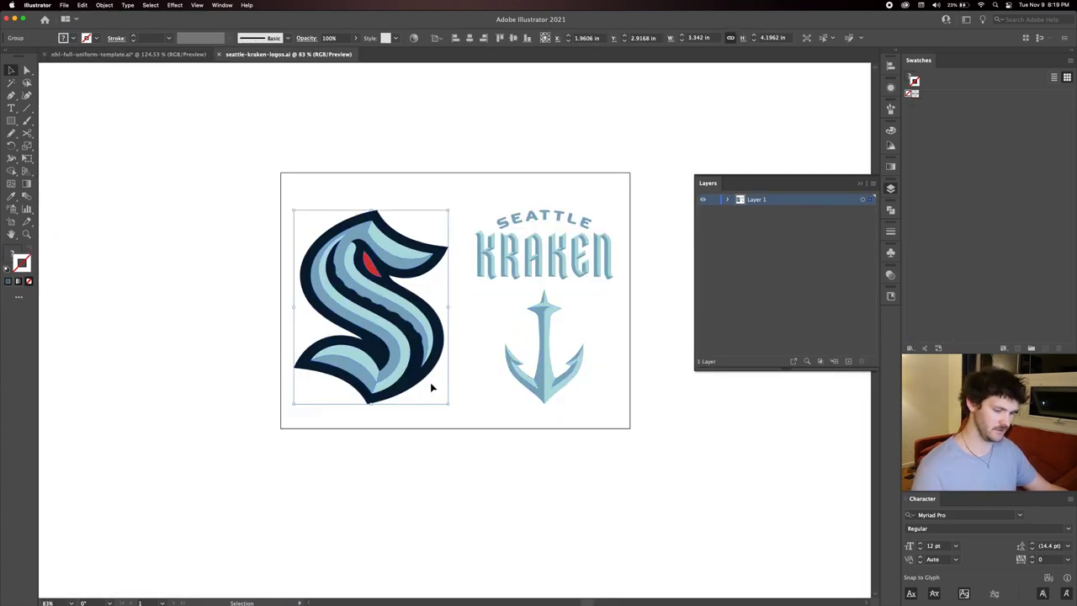
{"action": "left_click", "coordinate": [200, 59]}
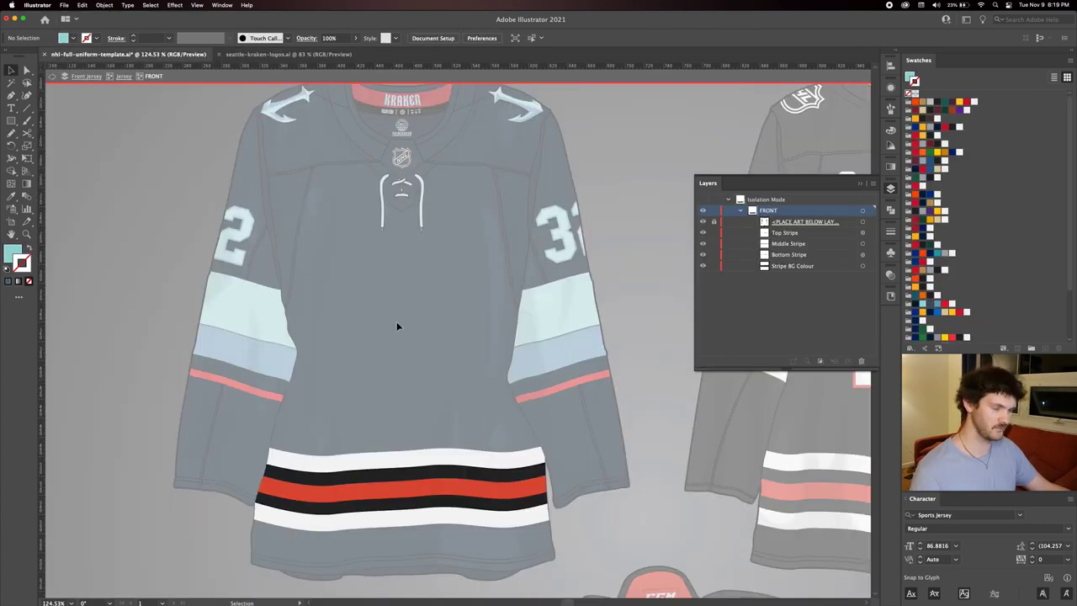
{"action": "key", "text": "super+v"}
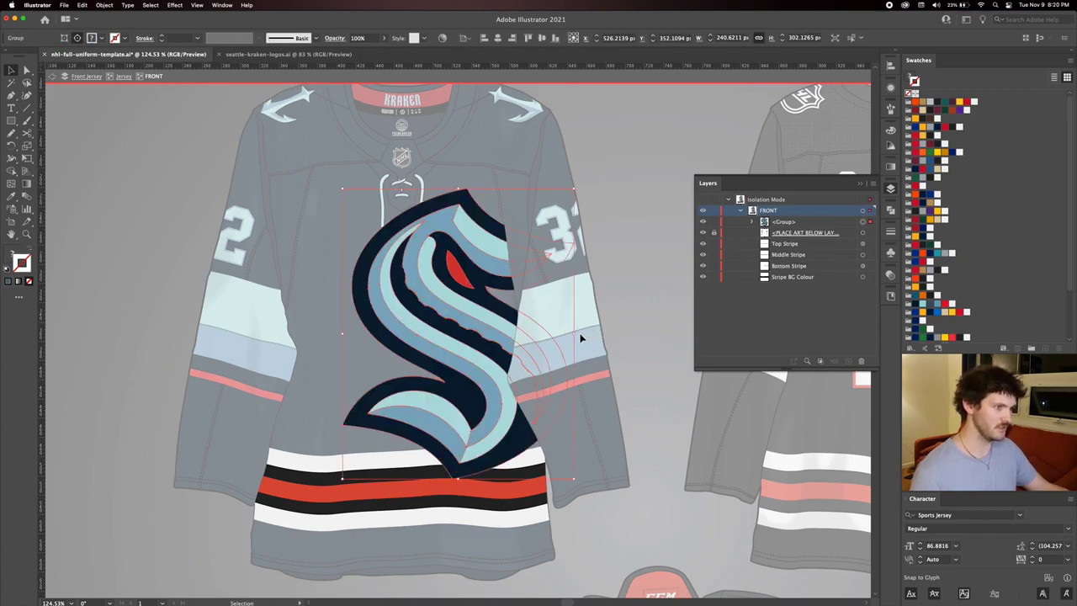
Scale down the pasted Kraken S logo proportionally and centre it on the jersey's chest.
{"action": "left_click_drag", "start_coordinate": [575, 334], "coordinate": [502, 334]}
{"action": "left_click_drag", "start_coordinate": [429, 313], "coordinate": [405, 310]}
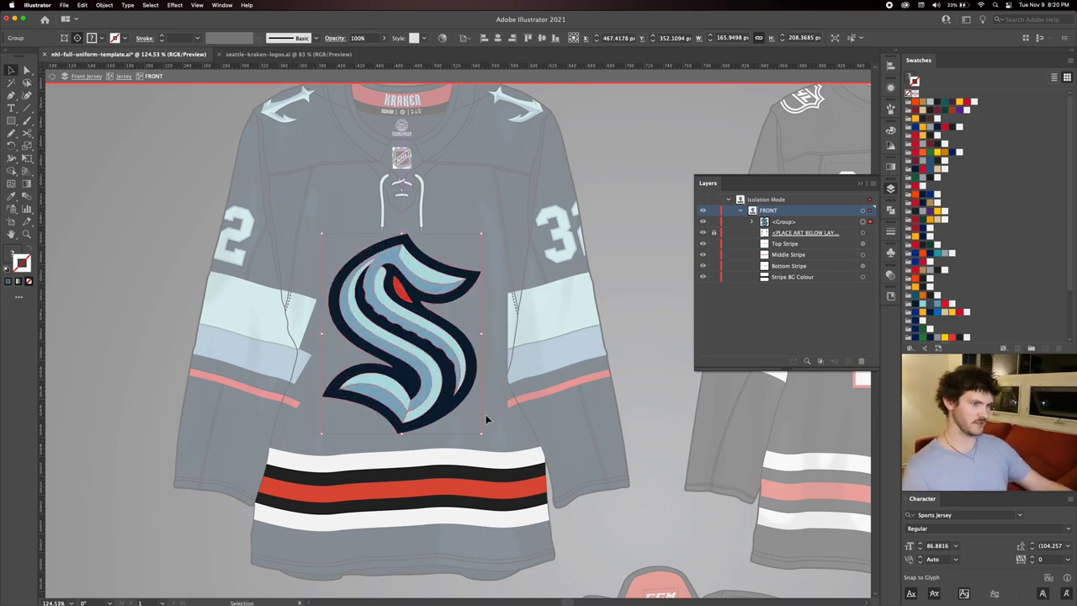
{"action": "left_click_drag", "start_coordinate": [403, 434], "coordinate": [404, 425]}
{"action": "left_click", "coordinate": [503, 437]}
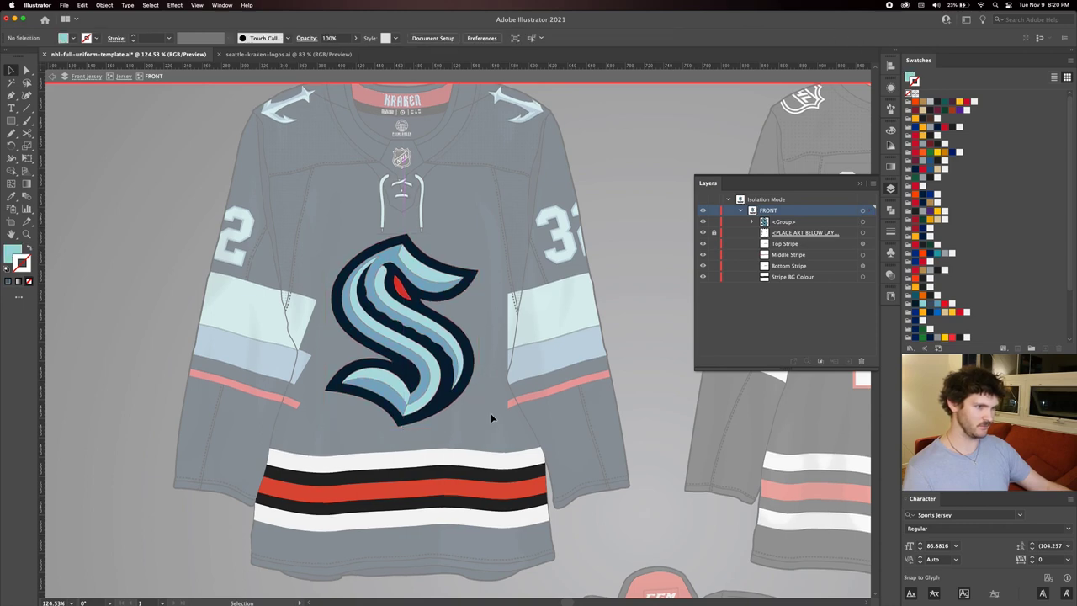
Restyle the Top Stripe at the jersey hem with the 7 pt red stroke sampled from the sleeve's red stripe.
{"action": "scroll", "coordinate": [448, 438], "scroll_direction": "down", "scroll_amount": 5}
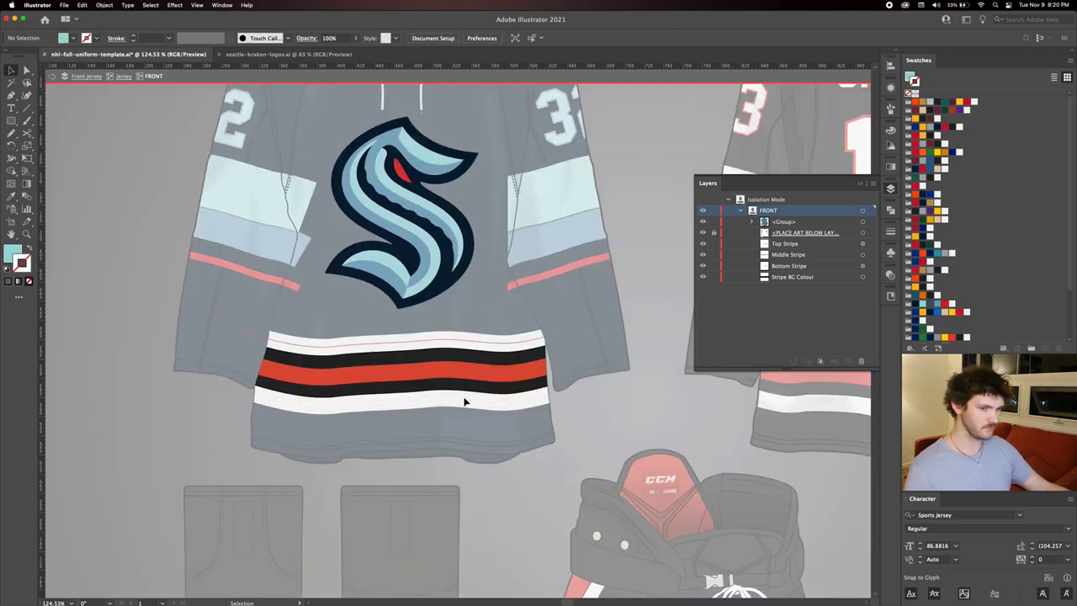
{"action": "left_click", "coordinate": [393, 343]}
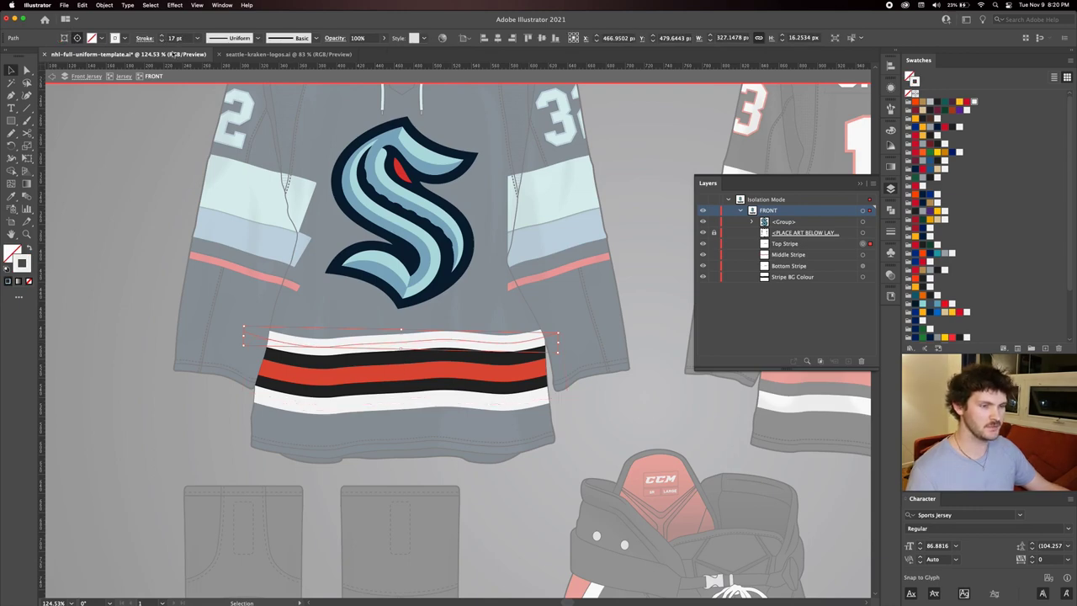
{"action": "key", "text": "i"}
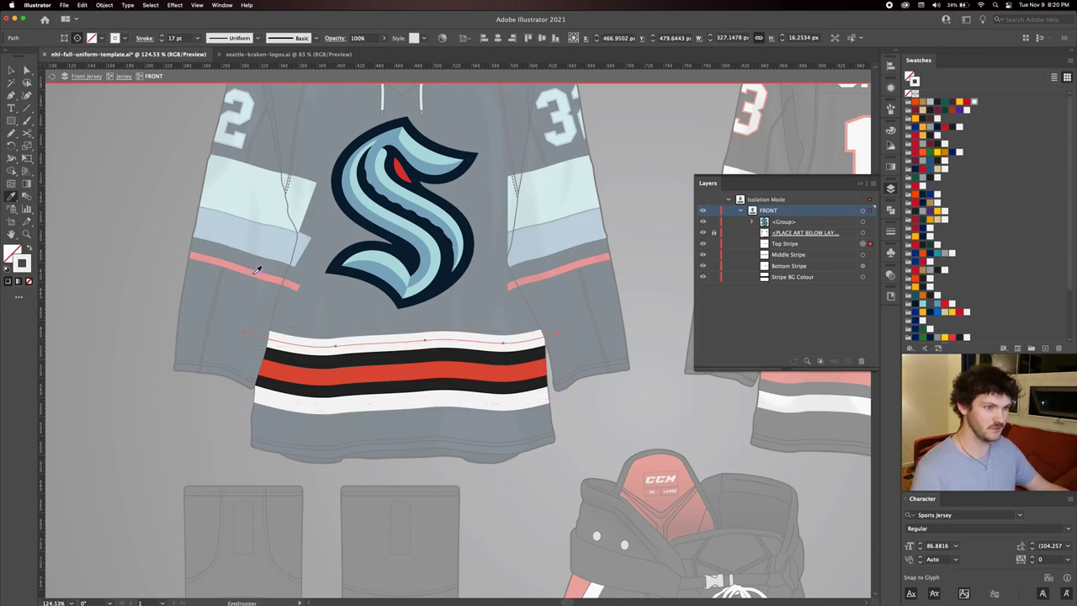
{"action": "left_click", "coordinate": [249, 267]}
{"action": "left_click", "coordinate": [240, 265]}
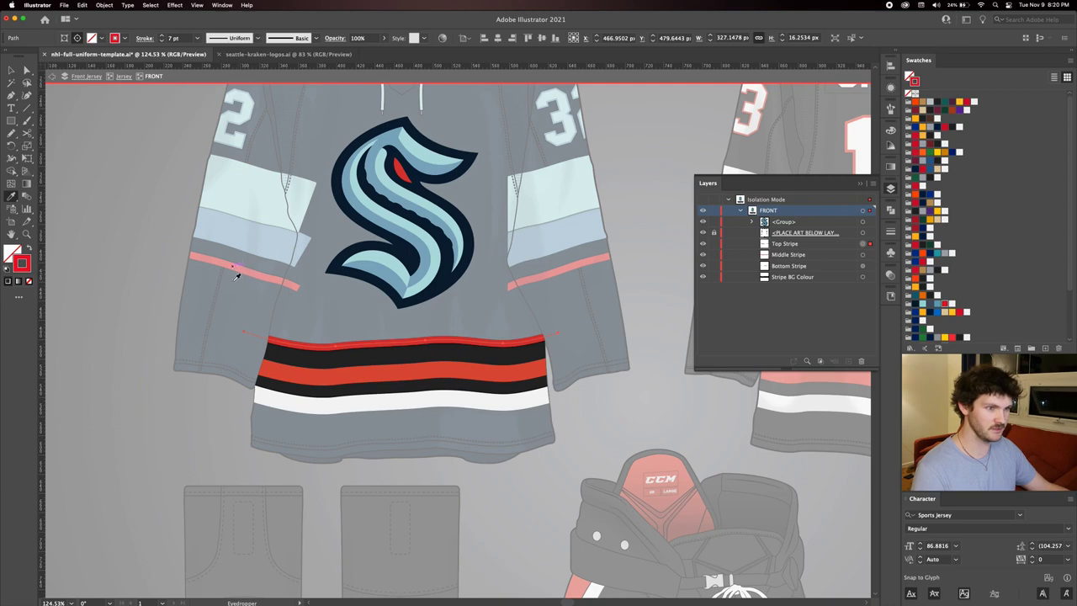
{"action": "key", "text": "v"}
Delete the Middle Stripe and Stripe BG Colour paths from the FRONT group.
{"action": "left_click", "coordinate": [438, 370]}
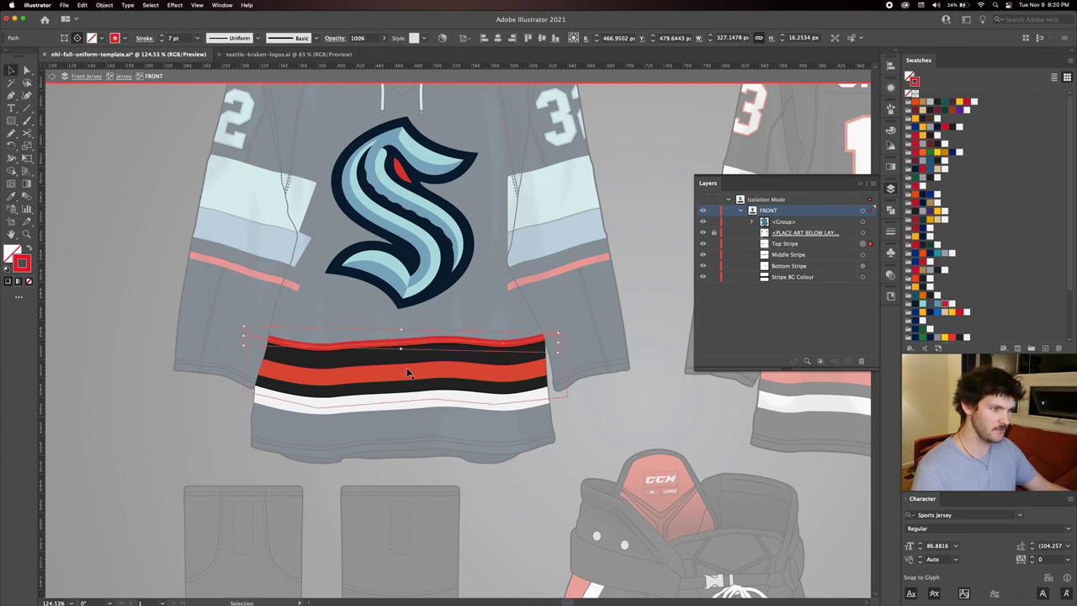
{"action": "left_click", "coordinate": [406, 372]}
{"action": "key", "text": "Delete"}
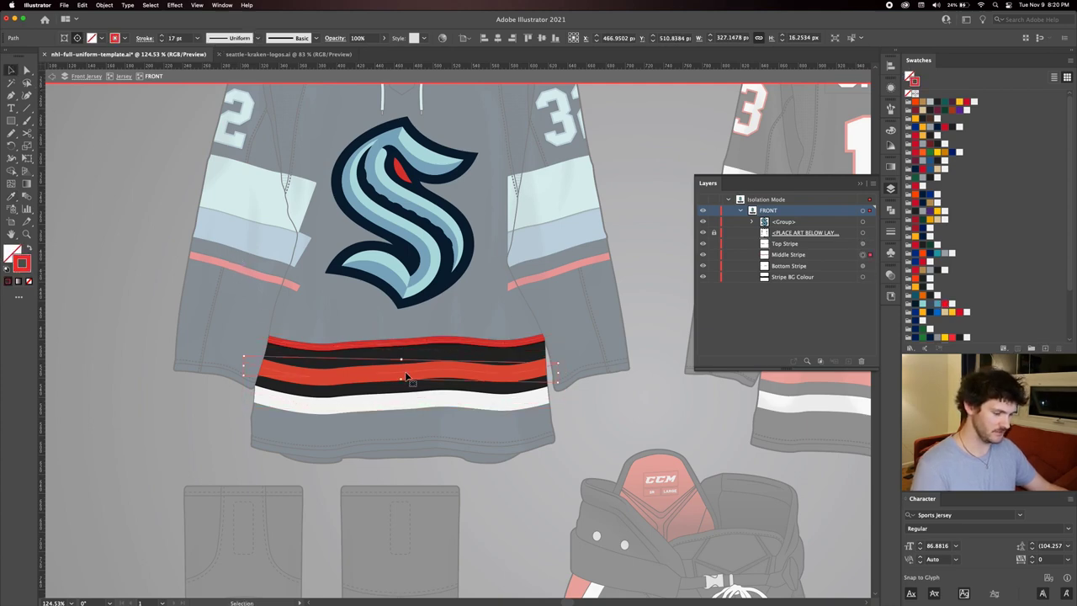
{"action": "left_click", "coordinate": [406, 375]}
{"action": "key", "text": "Delete"}
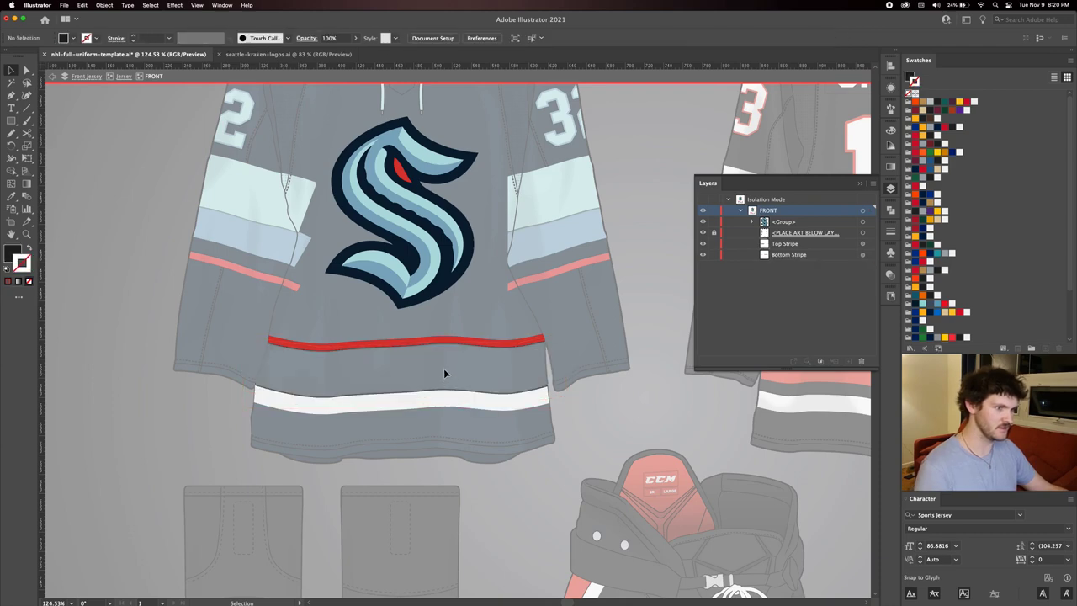
Set the Bottom Stripe's stroke weight to 55 pt.
{"action": "left_click", "coordinate": [413, 404]}
{"action": "left_click", "coordinate": [163, 35]}
{"action": "left_click", "coordinate": [162, 35]}
{"action": "left_click", "coordinate": [162, 35]}
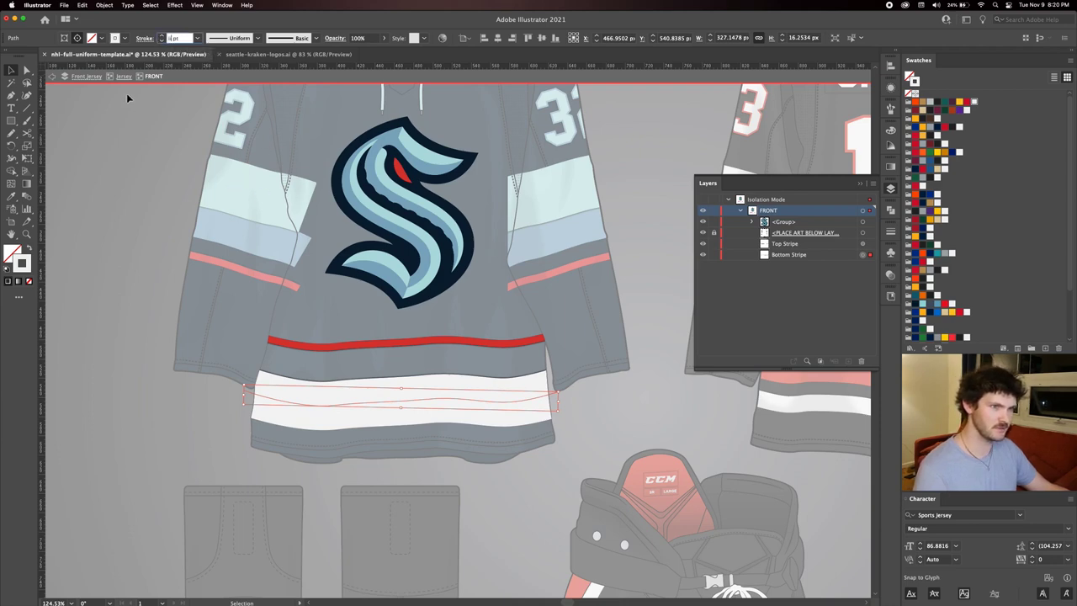
{"action": "key", "text": "Return"}
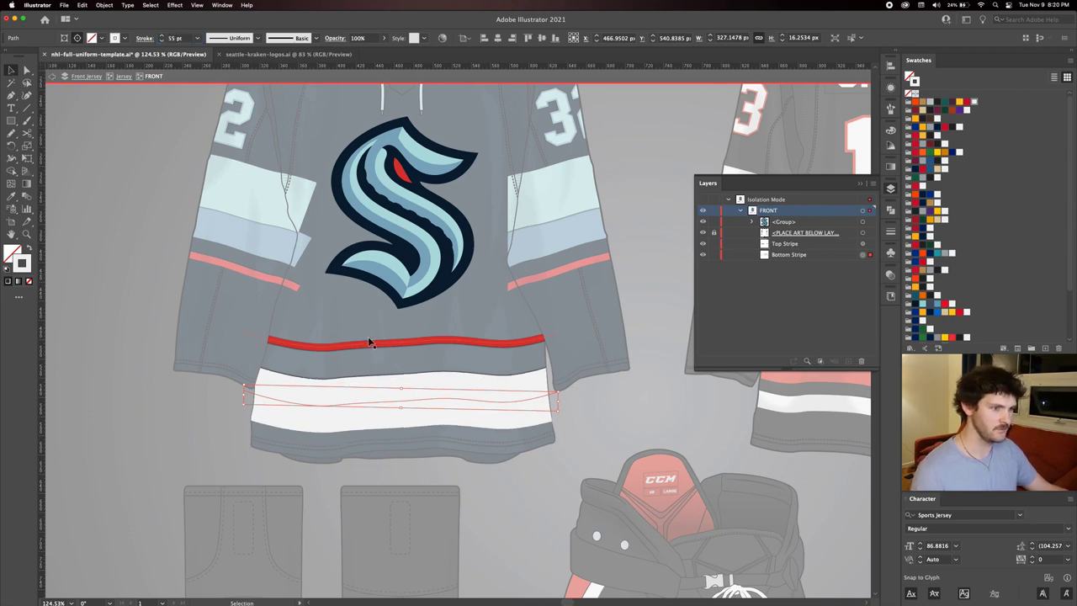
Move the Bottom Stripe down about 37 px to cover the hem, and the red Top Stripe down about 51 px.
{"action": "key", "text": "shift+Down"}
{"action": "key", "text": "shift+Down"}
{"action": "key", "text": "shift+Down"}
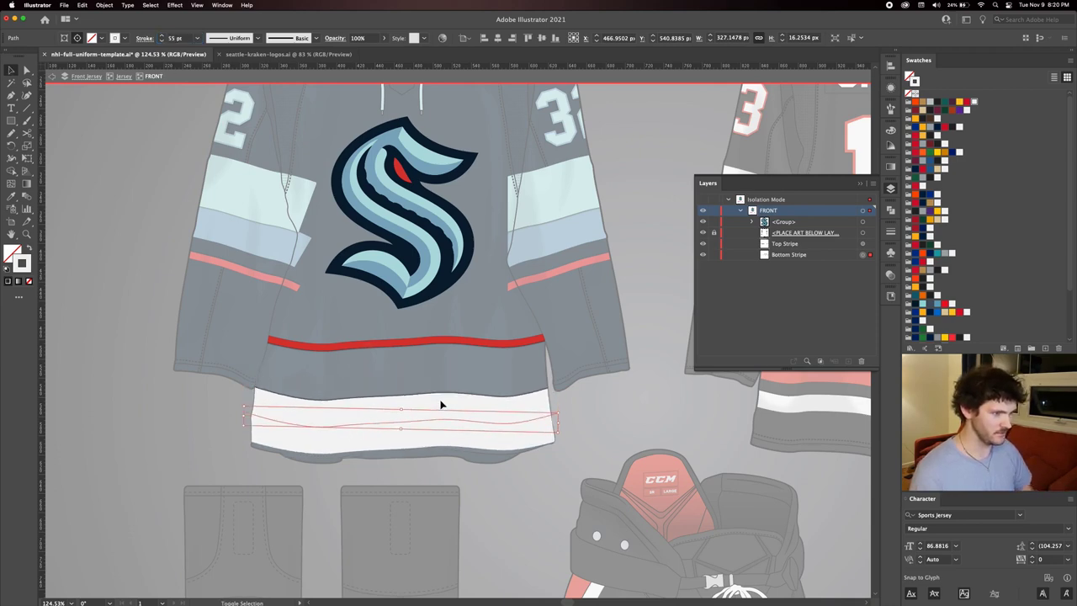
{"action": "key", "text": "shift+Down"}
{"action": "key", "text": "shift+Down"}
{"action": "key", "text": "Down"}
{"action": "left_click_drag", "start_coordinate": [418, 344], "coordinate": [418, 388]}
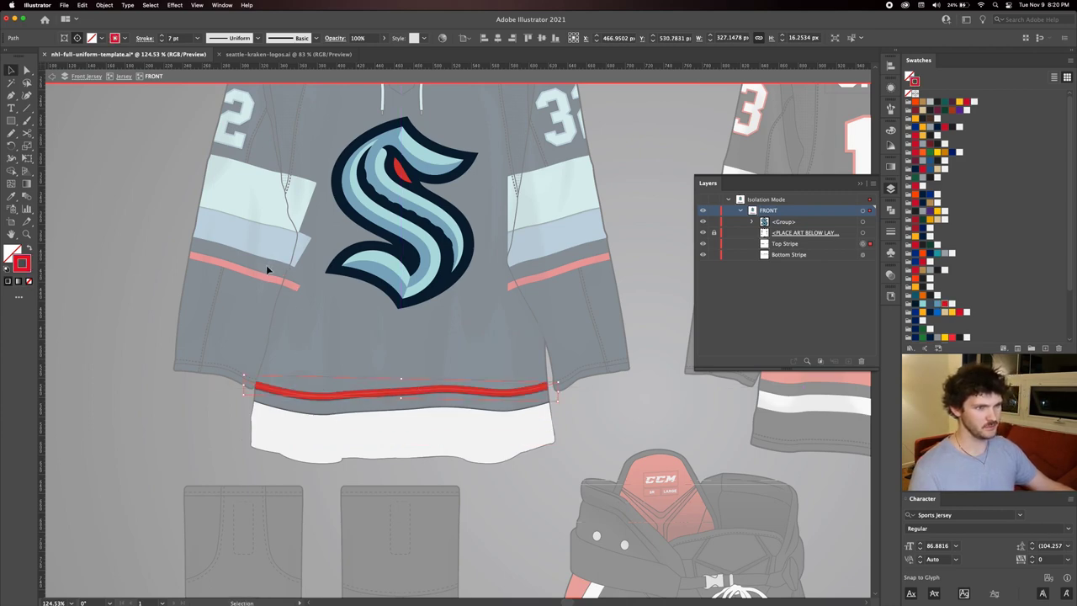
{"action": "left_click", "coordinate": [293, 281]}
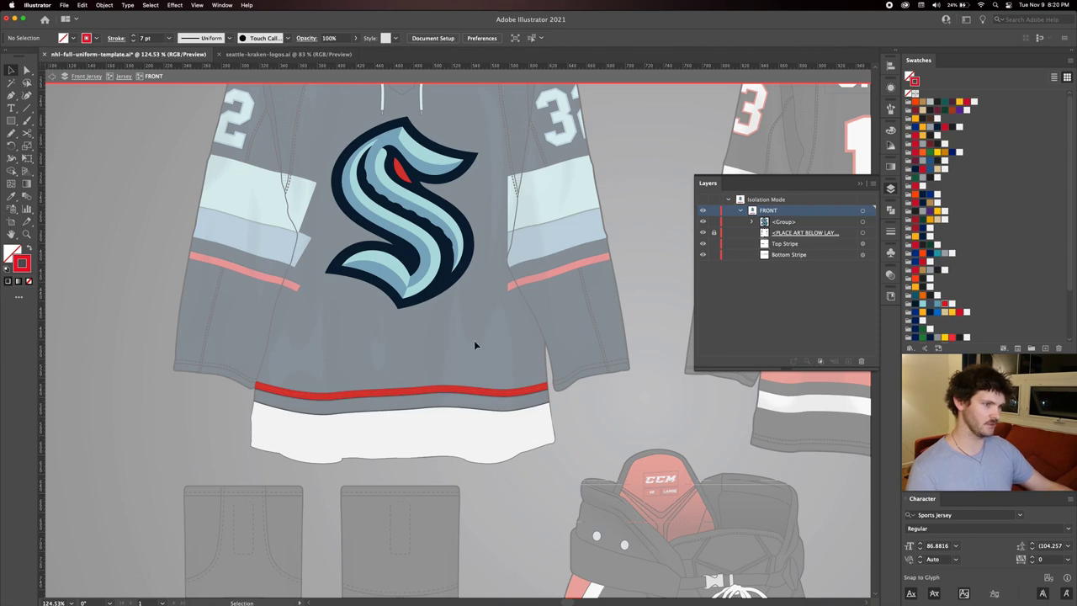
Recolour the wide Bottom Stripe at the hem with the Kraken light teal.
{"action": "left_click", "coordinate": [415, 436]}
{"action": "key", "text": "i"}
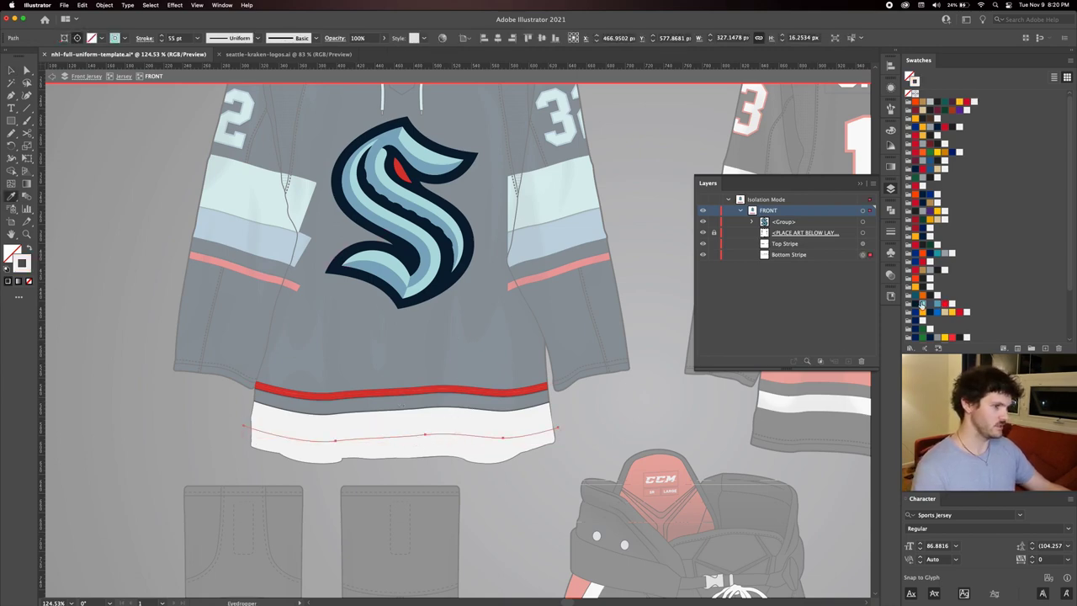
{"action": "left_click", "coordinate": [268, 198]}
{"action": "key", "text": "v"}
{"action": "left_click", "coordinate": [206, 241]}
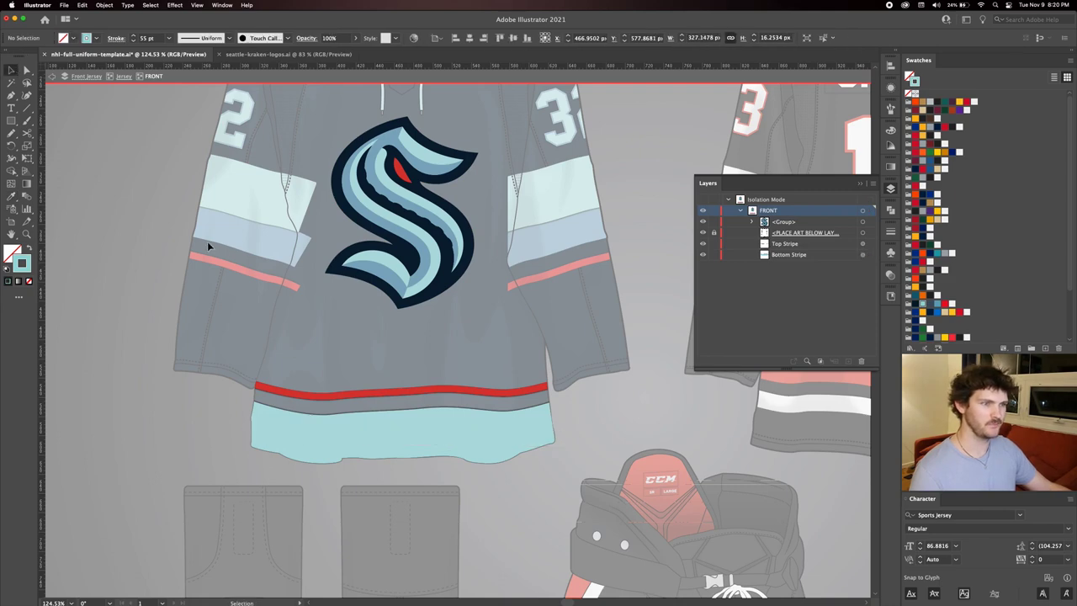
Exit isolation mode and zoom out to review the whole front jersey within the uniform layout.
{"action": "double_click", "coordinate": [156, 218]}
{"action": "left_click", "coordinate": [450, 244], "text": "alt+super"}
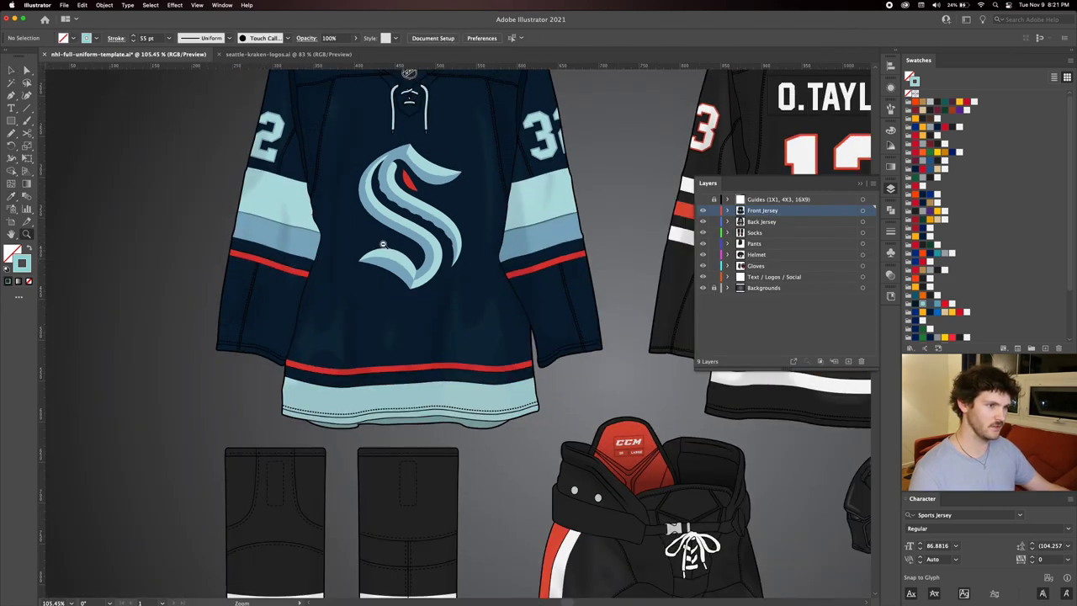
{"action": "scroll", "coordinate": [385, 243], "scroll_direction": "down", "scroll_amount": 5}
{"action": "scroll", "coordinate": [411, 275], "scroll_direction": "up", "scroll_amount": 2}
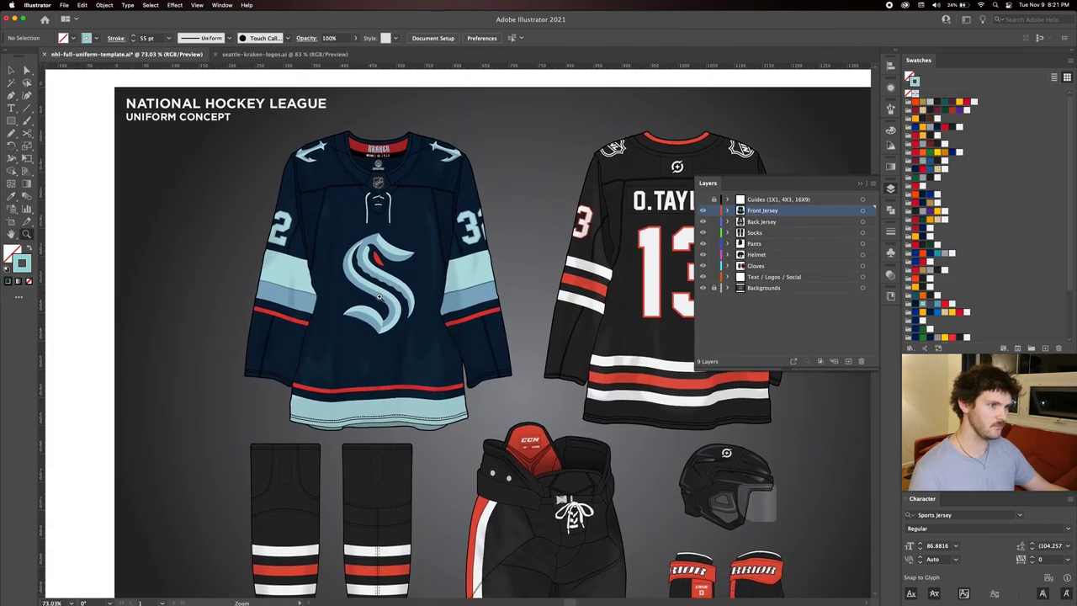
Add a drop shadow to the Kraken S chest logo on the front jersey with a 2 px Y offset and 1 px blur.
{"action": "scroll", "coordinate": [370, 296], "scroll_direction": "up", "scroll_amount": 3}
{"action": "scroll", "coordinate": [416, 294], "scroll_direction": "up", "scroll_amount": 1}
{"action": "key", "text": "v"}
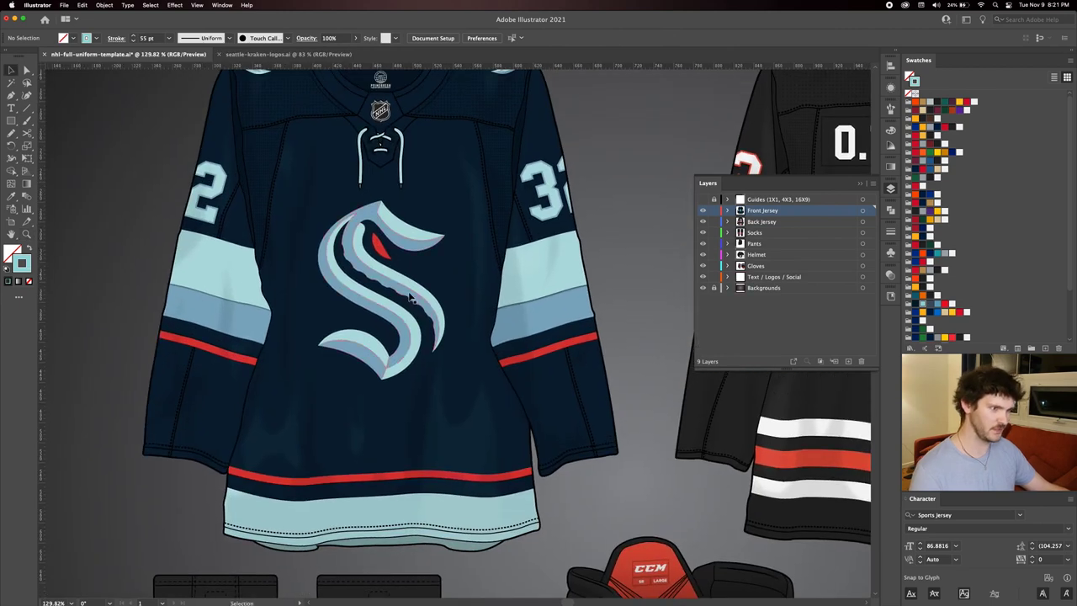
{"action": "double_click", "coordinate": [410, 298]}
{"action": "double_click", "coordinate": [404, 293]}
{"action": "left_click", "coordinate": [401, 291]}
{"action": "left_click", "coordinate": [175, 5]}
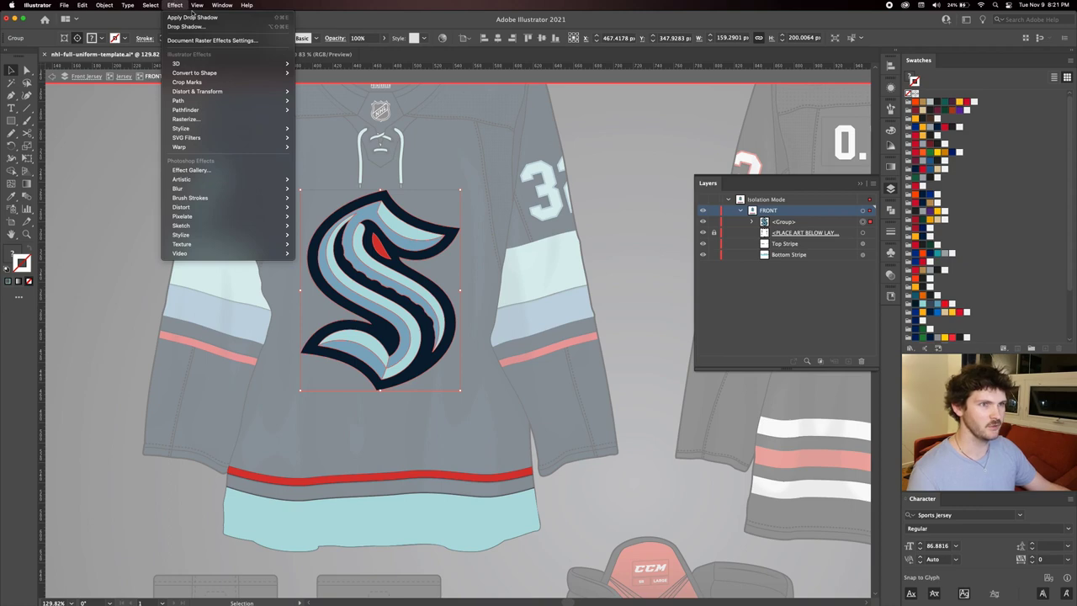
{"action": "left_click", "coordinate": [188, 26]}
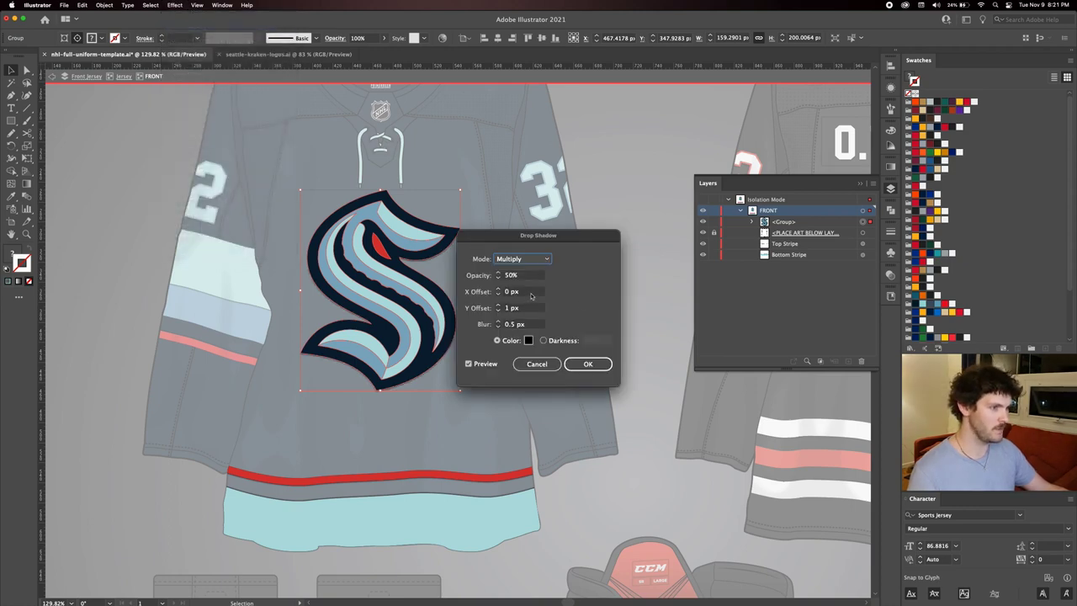
{"action": "left_click", "coordinate": [529, 293]}
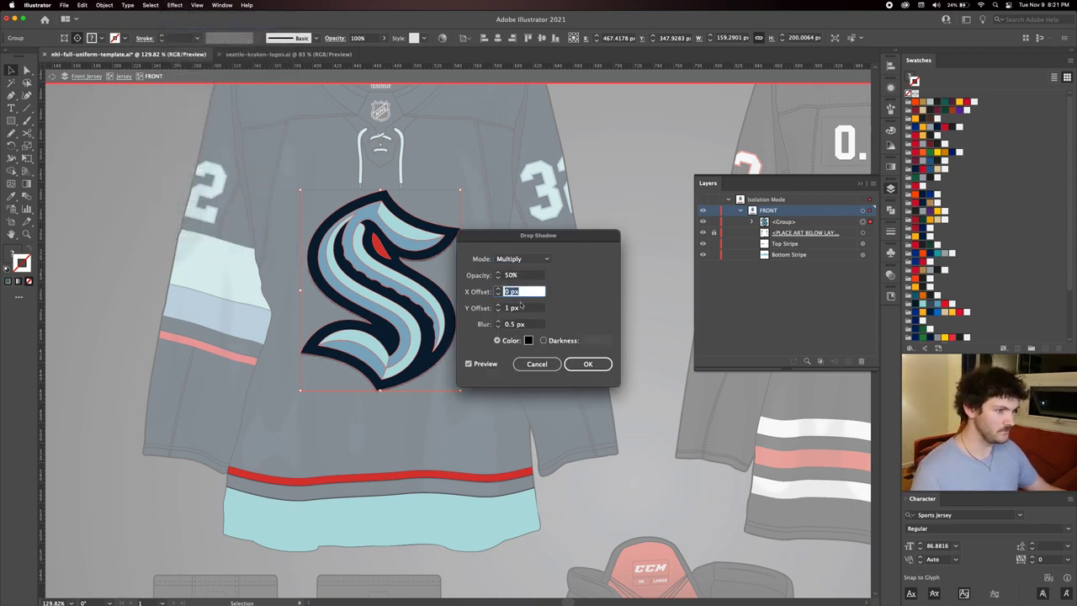
{"action": "key", "text": "Tab"}
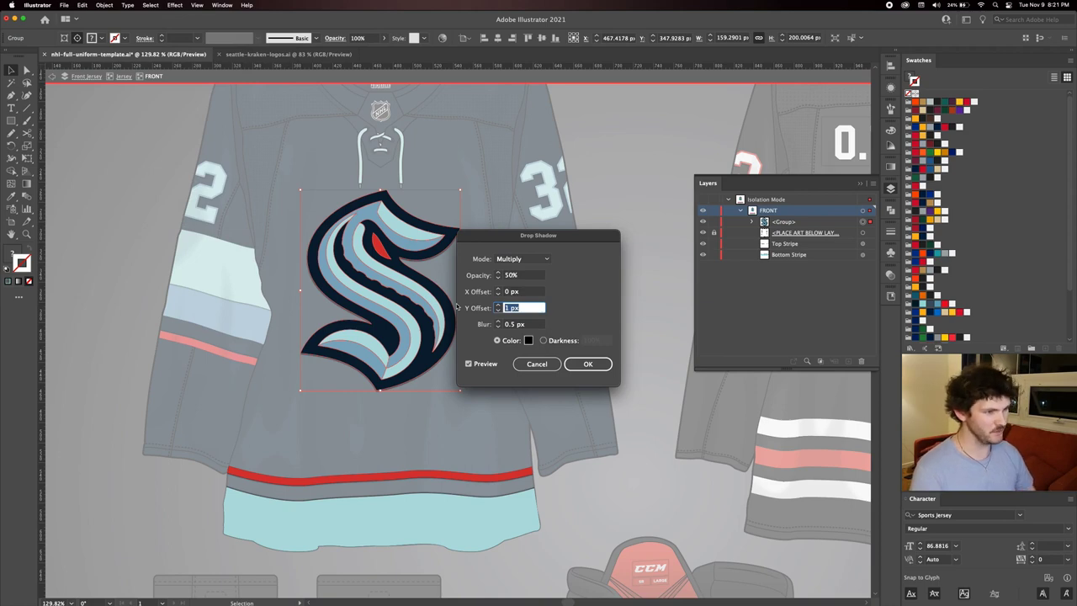
{"action": "key", "text": "Up"}
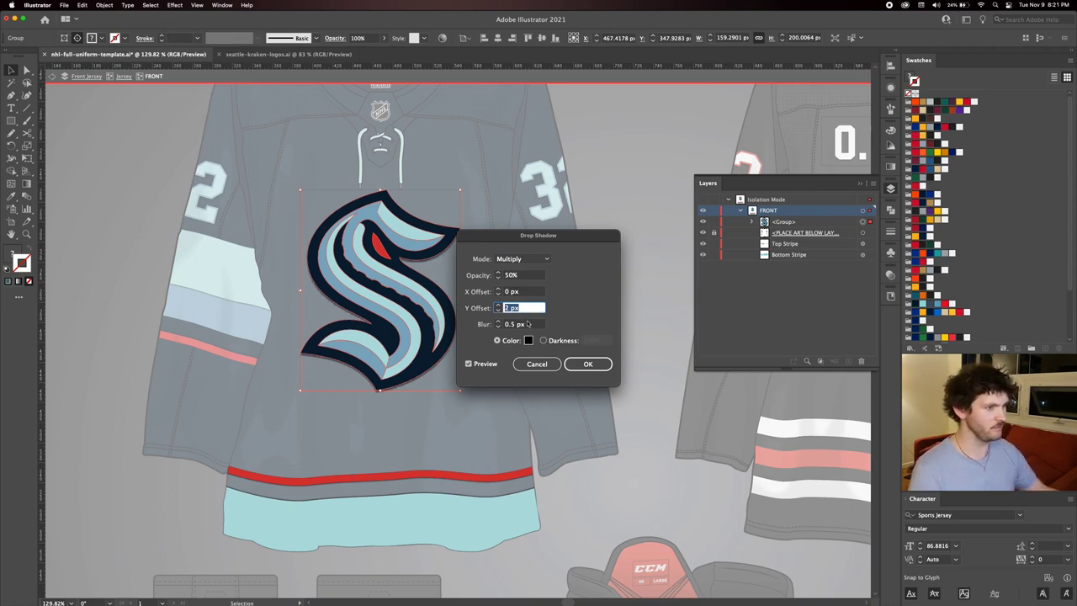
{"action": "key", "text": "Tab"}
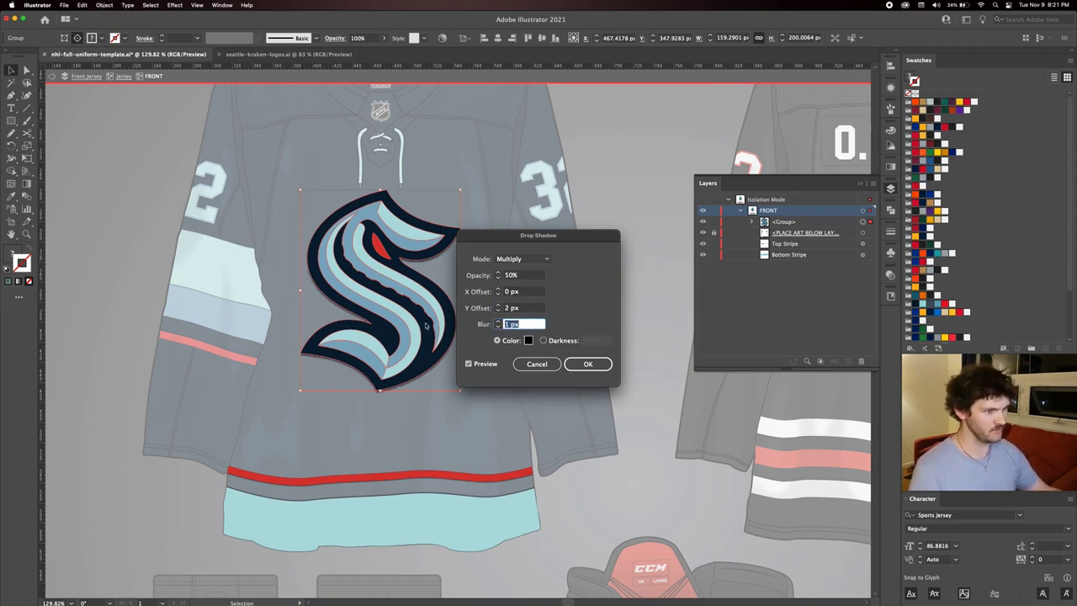
{"action": "left_click", "coordinate": [584, 364]}
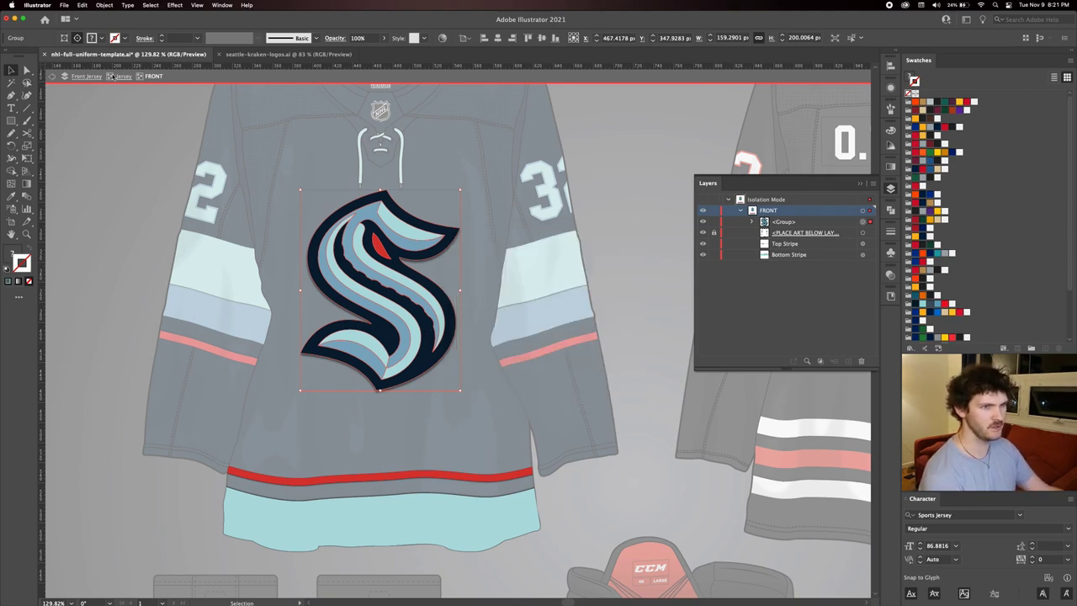
{"action": "left_click", "coordinate": [122, 77]}
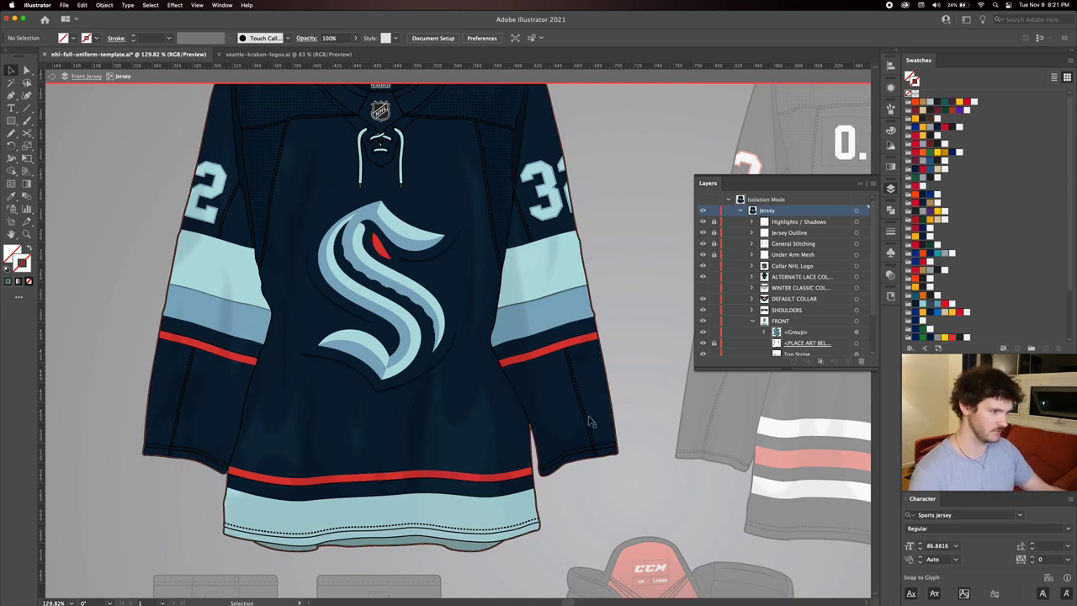
Recolour both the outer band and red inner trim of the back jersey's collar with the Kraken dark navy.
{"action": "scroll", "coordinate": [623, 334], "scroll_direction": "up", "scroll_amount": 3}
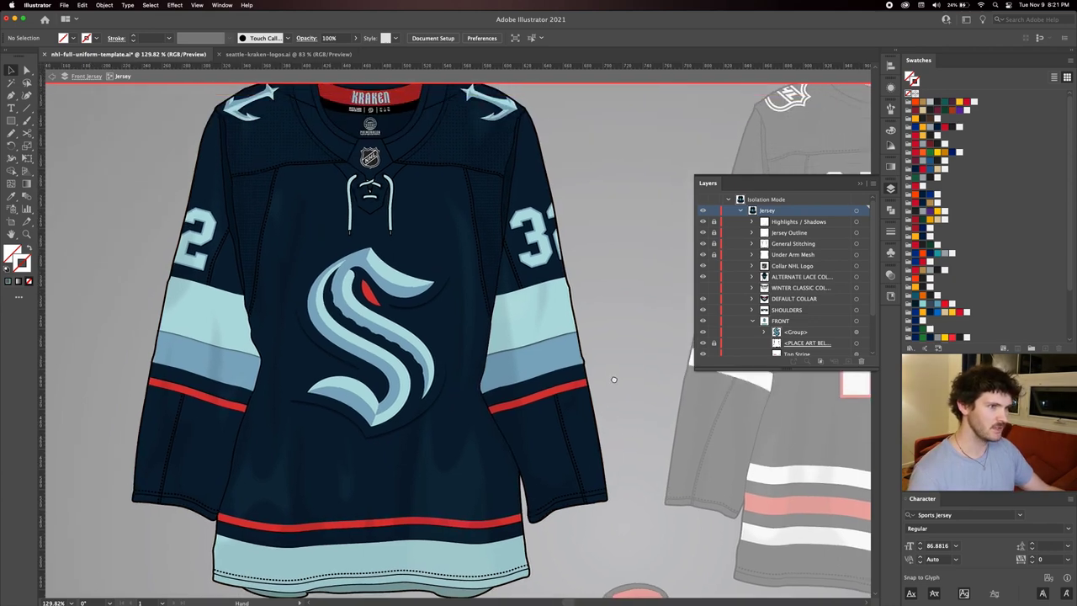
{"action": "scroll", "coordinate": [522, 320], "scroll_direction": "right", "scroll_amount": 10}
{"action": "key", "text": "Escape"}
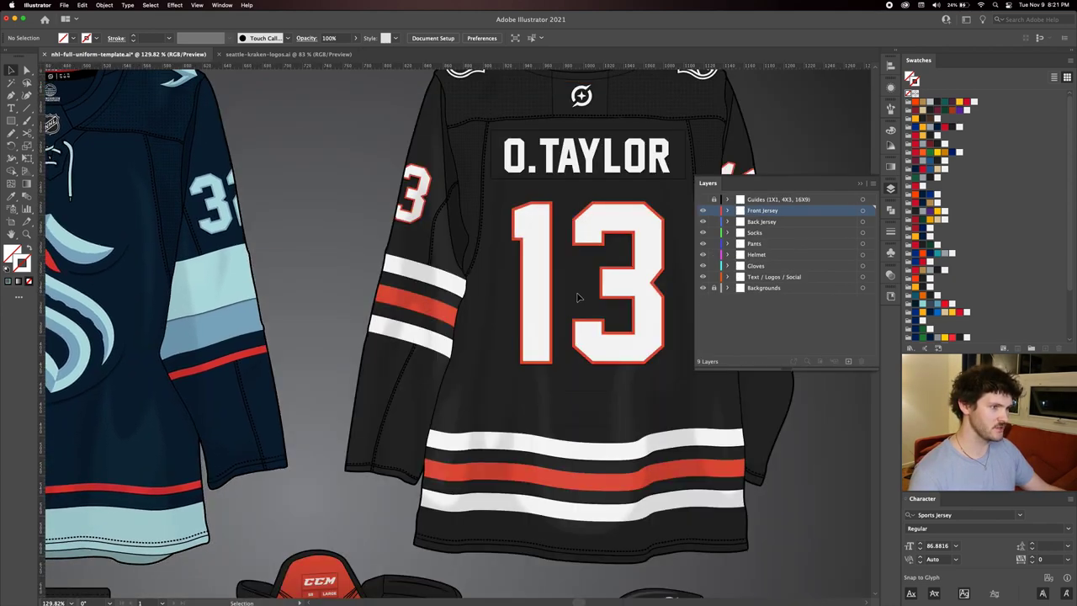
{"action": "scroll", "coordinate": [519, 307], "scroll_direction": "up", "scroll_amount": 2}
{"action": "scroll", "coordinate": [519, 307], "scroll_direction": "right", "scroll_amount": 5}
{"action": "scroll", "coordinate": [513, 314], "scroll_direction": "down", "scroll_amount": 2}
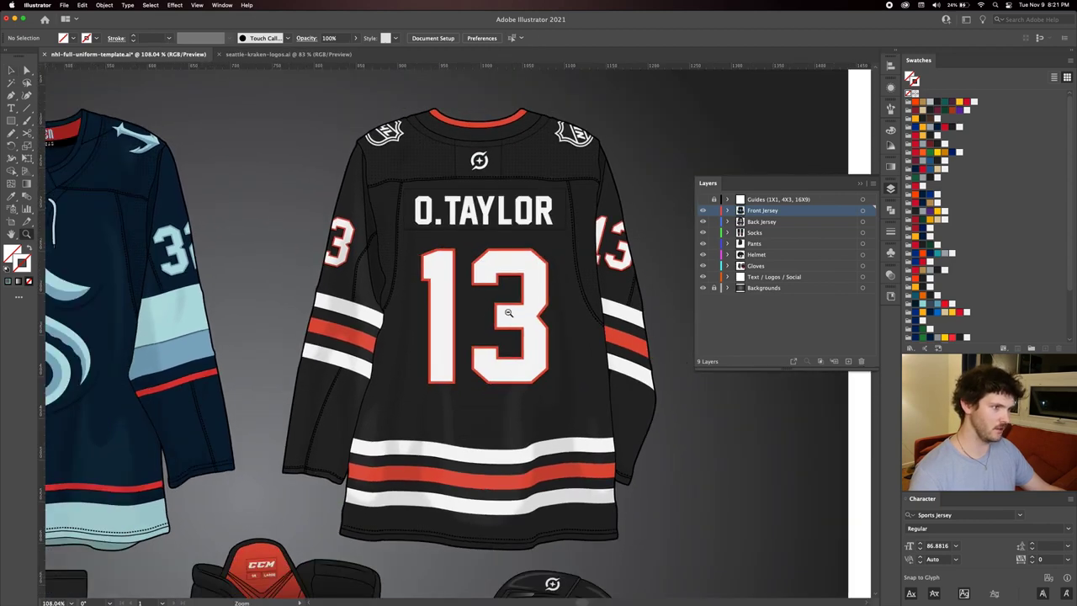
{"action": "key", "text": "v"}
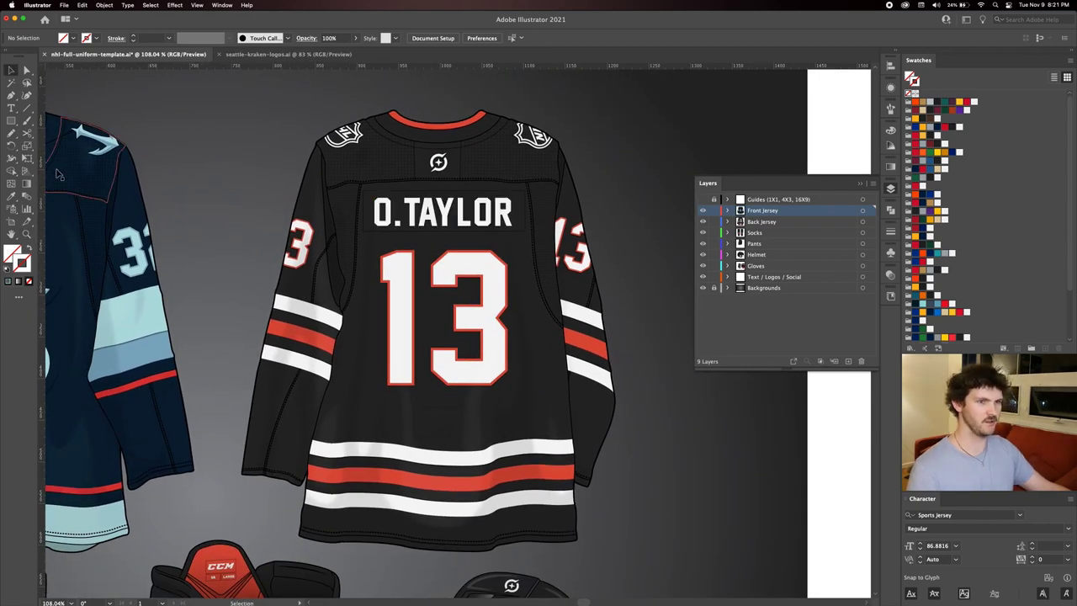
{"action": "double_click", "coordinate": [436, 138]}
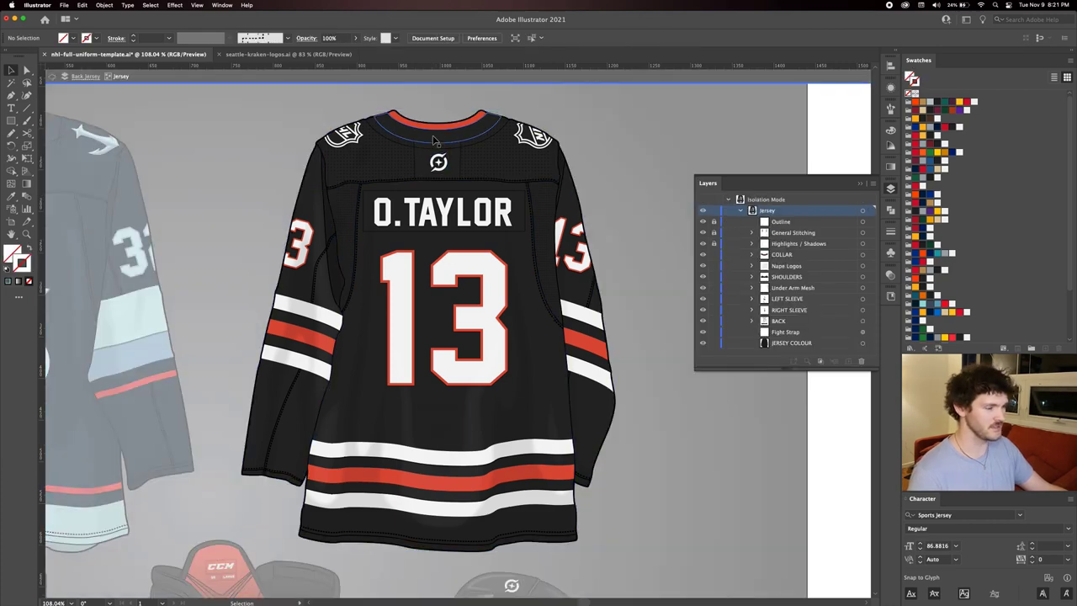
{"action": "left_click", "coordinate": [443, 141]}
{"action": "double_click", "coordinate": [442, 140]}
{"action": "left_click", "coordinate": [441, 141]}
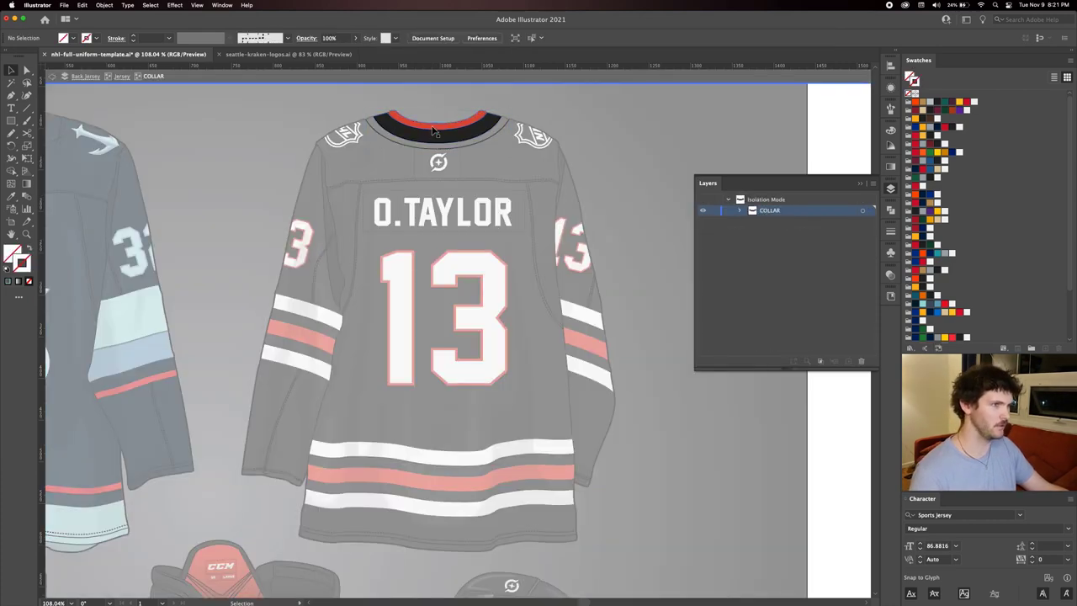
{"action": "left_click", "coordinate": [441, 140], "text": "shift"}
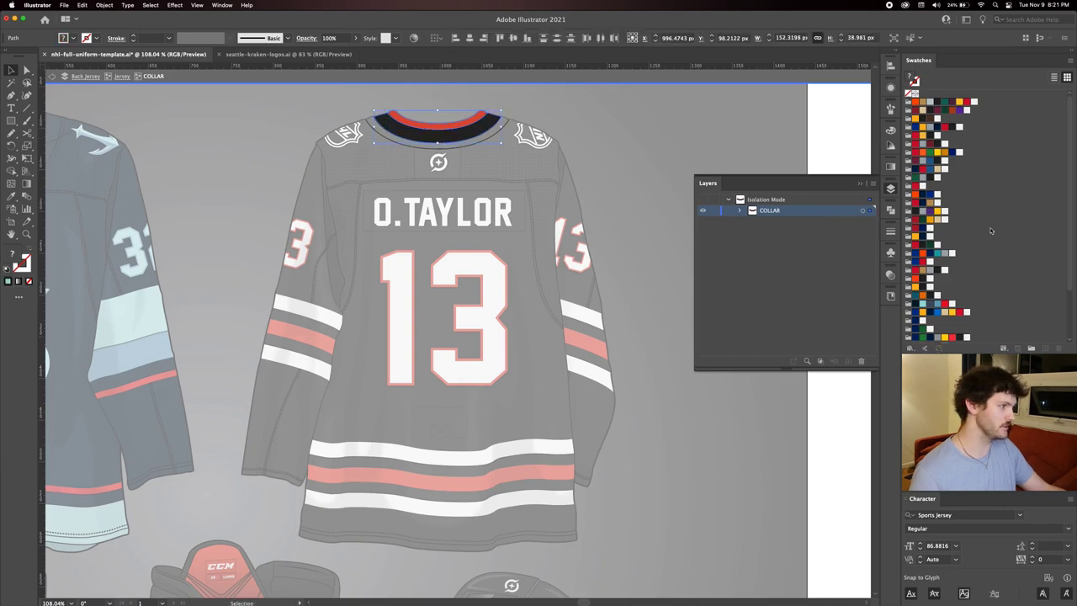
{"action": "left_click", "coordinate": [915, 310]}
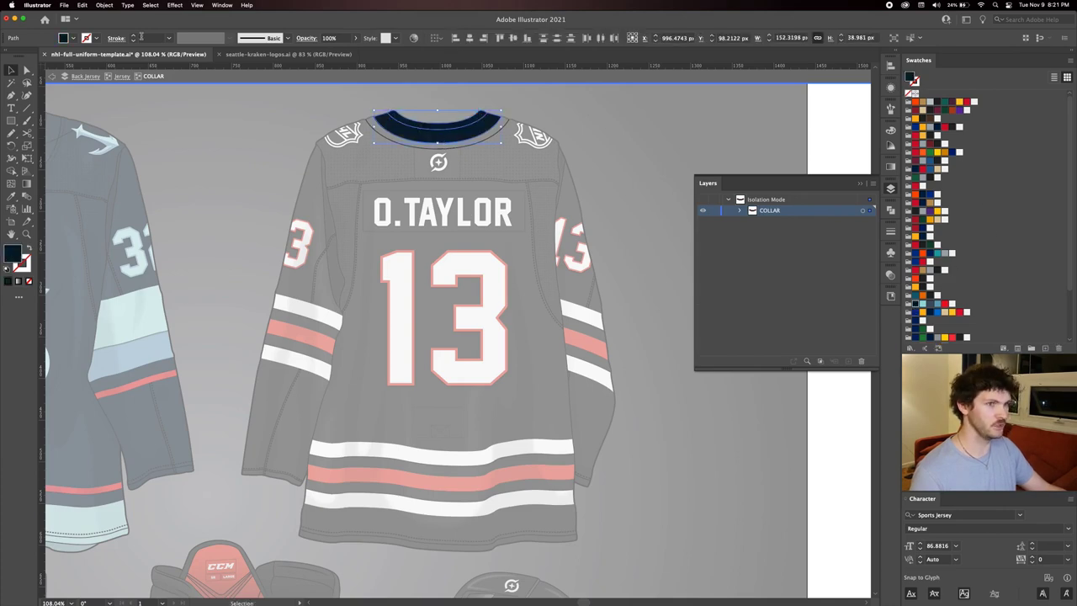
{"action": "left_click", "coordinate": [121, 76]}
Fill SHOULDER COLOUR in the back jersey's Square Shoulders group with the Kraken dark navy and exit isolation mode.
{"action": "left_click", "coordinate": [378, 164]}
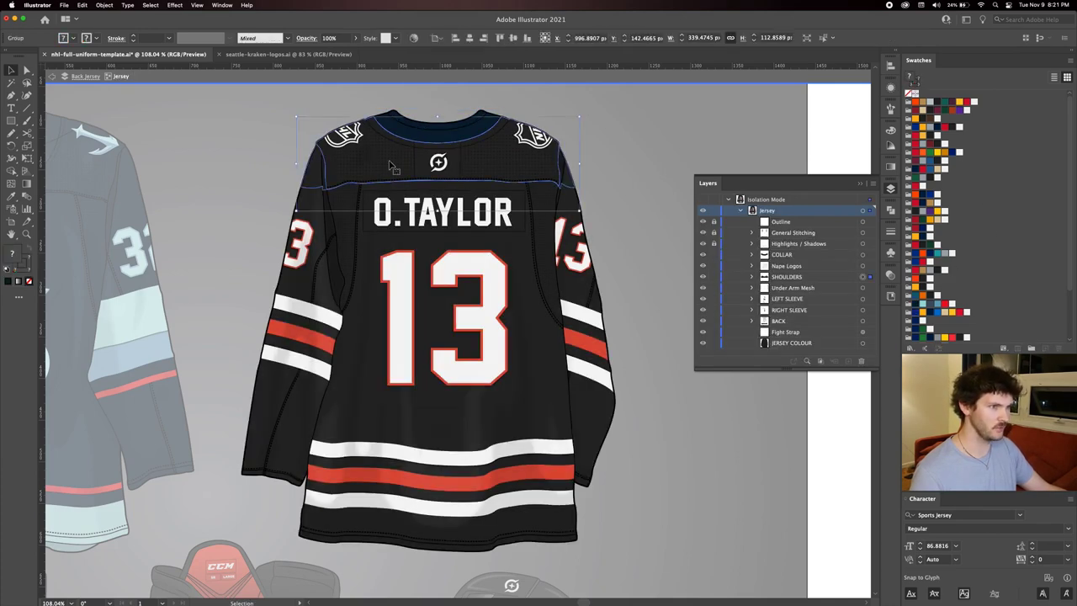
{"action": "double_click", "coordinate": [380, 164]}
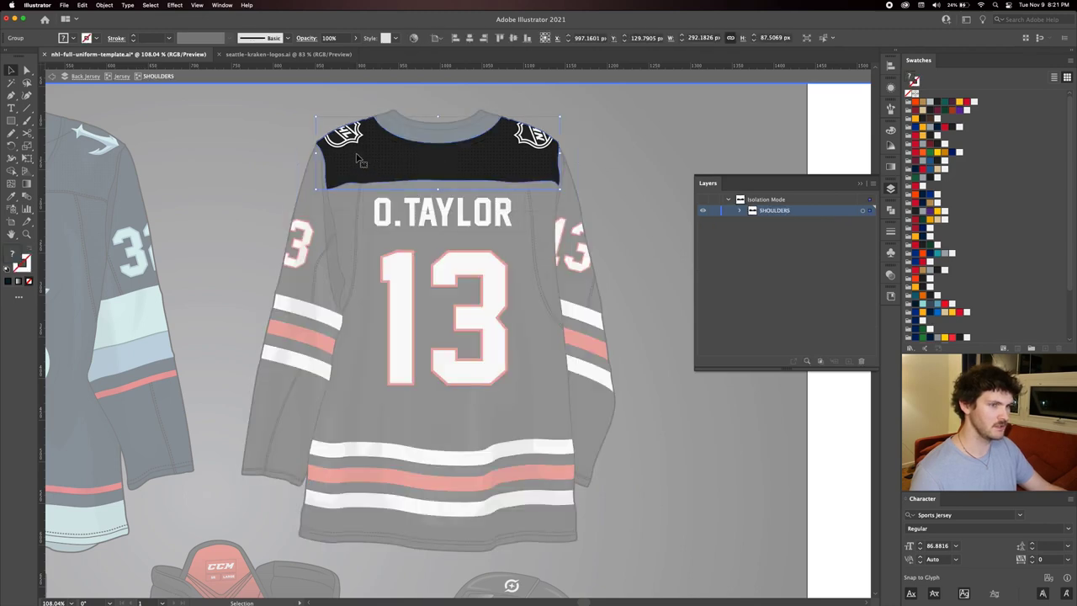
{"action": "double_click", "coordinate": [362, 162]}
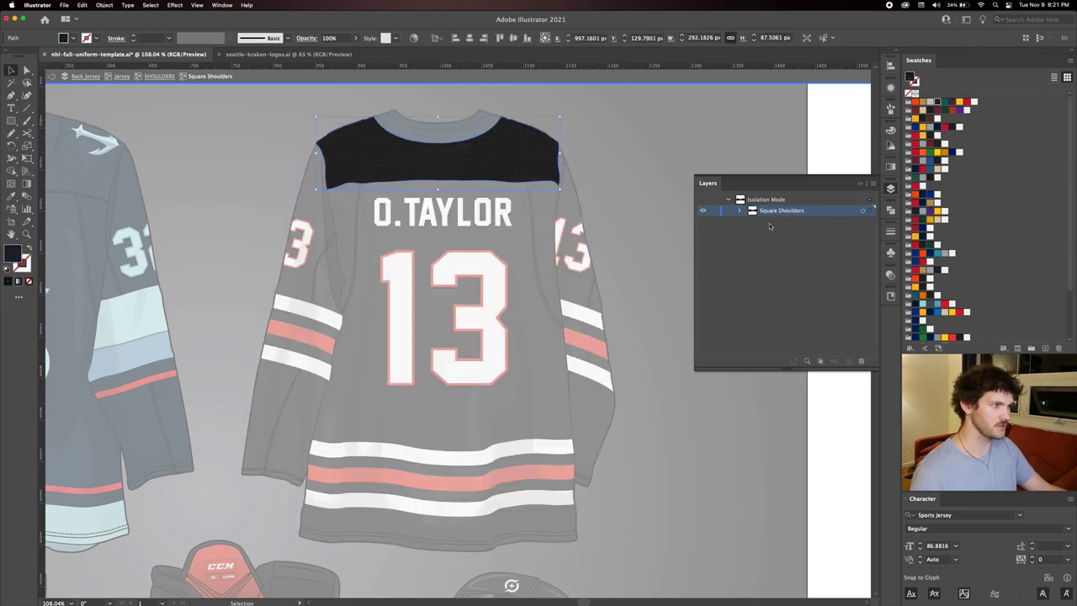
{"action": "left_click", "coordinate": [740, 211]}
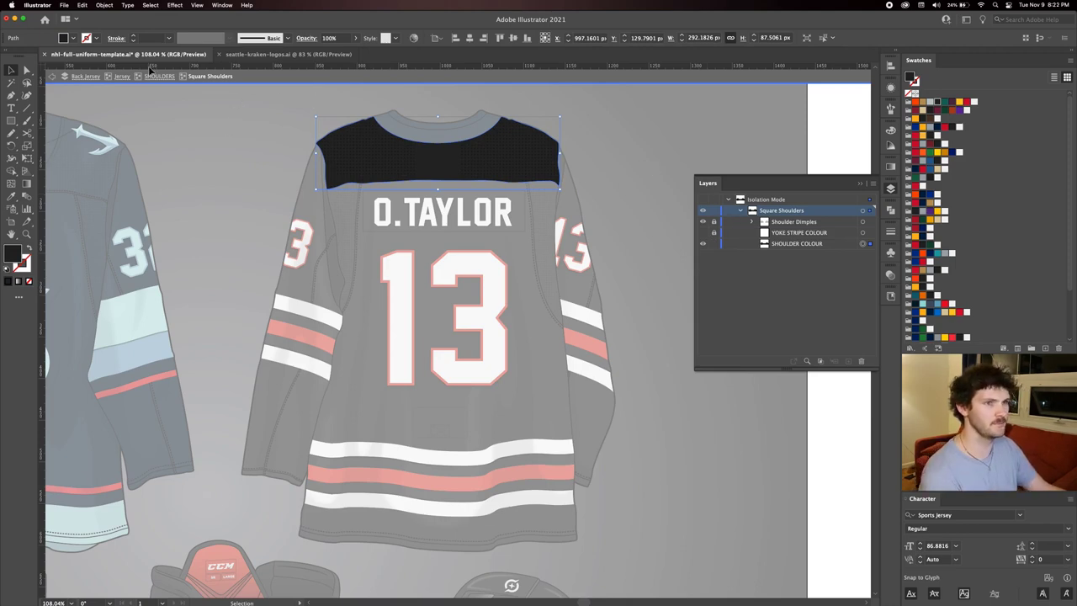
{"action": "scroll", "coordinate": [938, 286], "scroll_direction": "down", "scroll_amount": 2}
{"action": "left_click", "coordinate": [934, 287]}
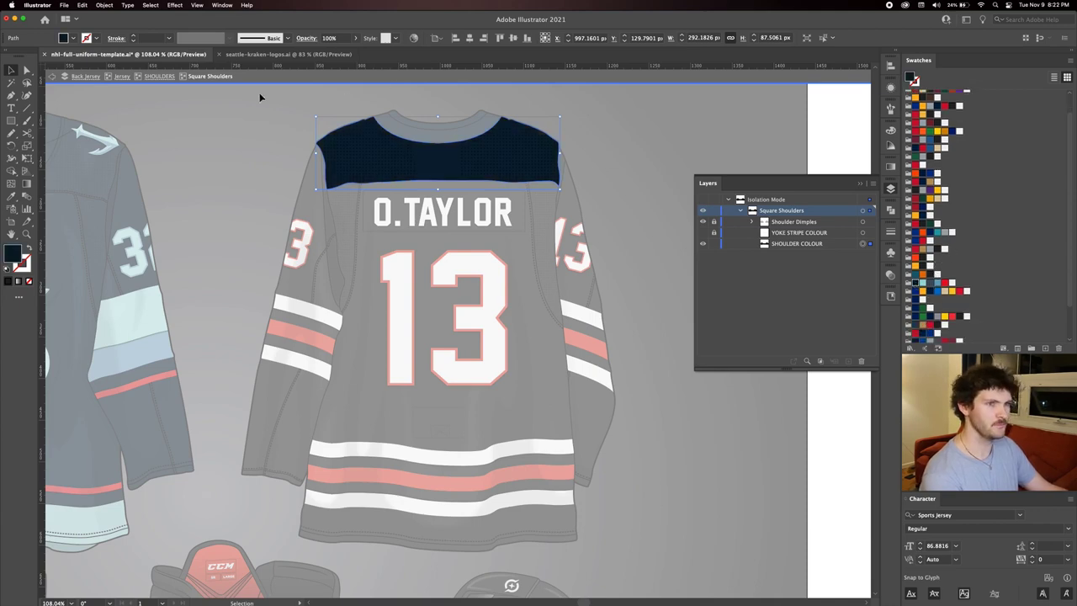
{"action": "key", "text": "Escape"}
{"action": "key", "text": "Escape"}
{"action": "key", "text": "Escape"}
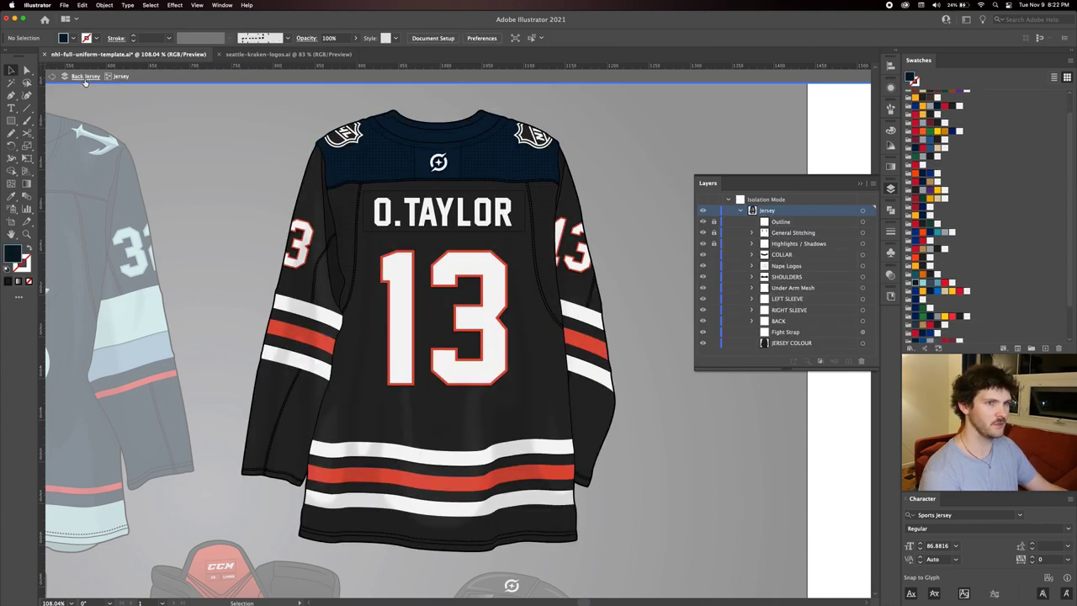
{"action": "key", "text": "Escape"}
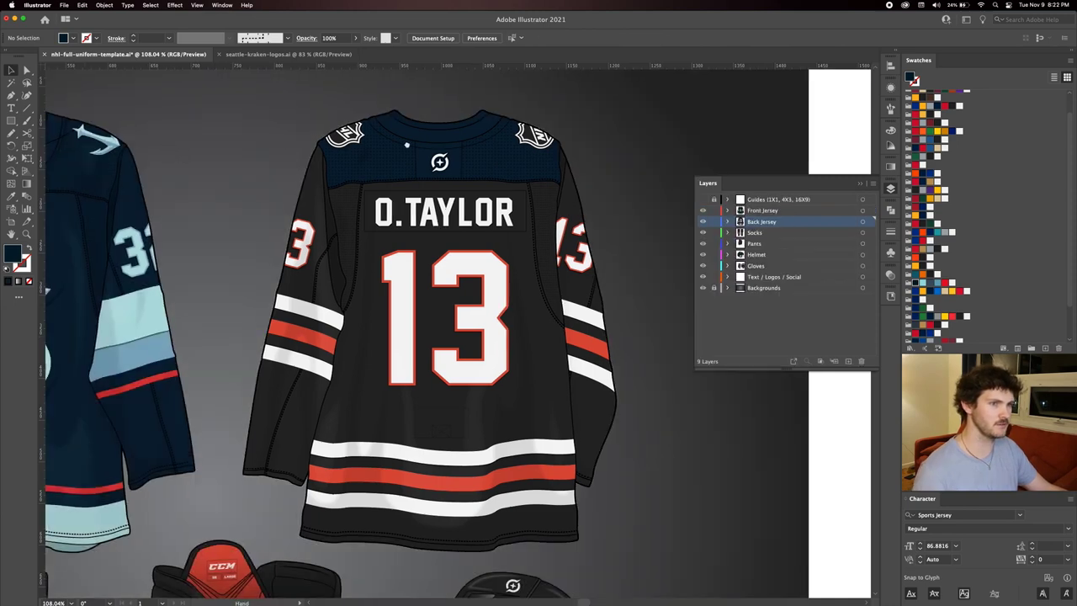
Copy both anchor logos from the front jersey's Shoulder Logos group.
{"action": "scroll", "coordinate": [294, 147], "scroll_direction": "left", "scroll_amount": 5}
{"action": "double_click", "coordinate": [425, 148]}
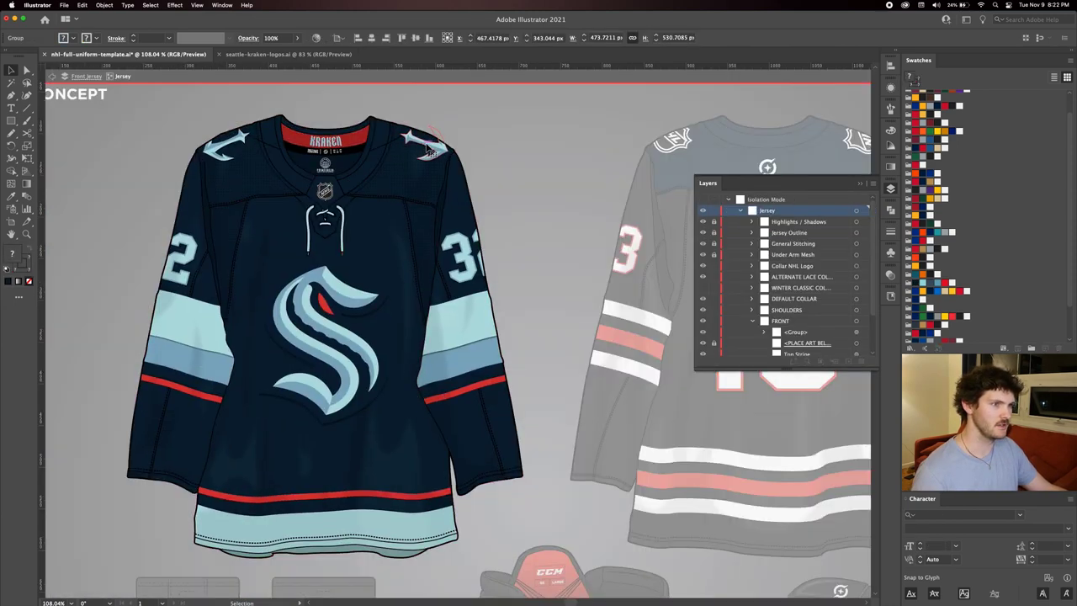
{"action": "double_click", "coordinate": [429, 150]}
{"action": "left_click", "coordinate": [429, 150]}
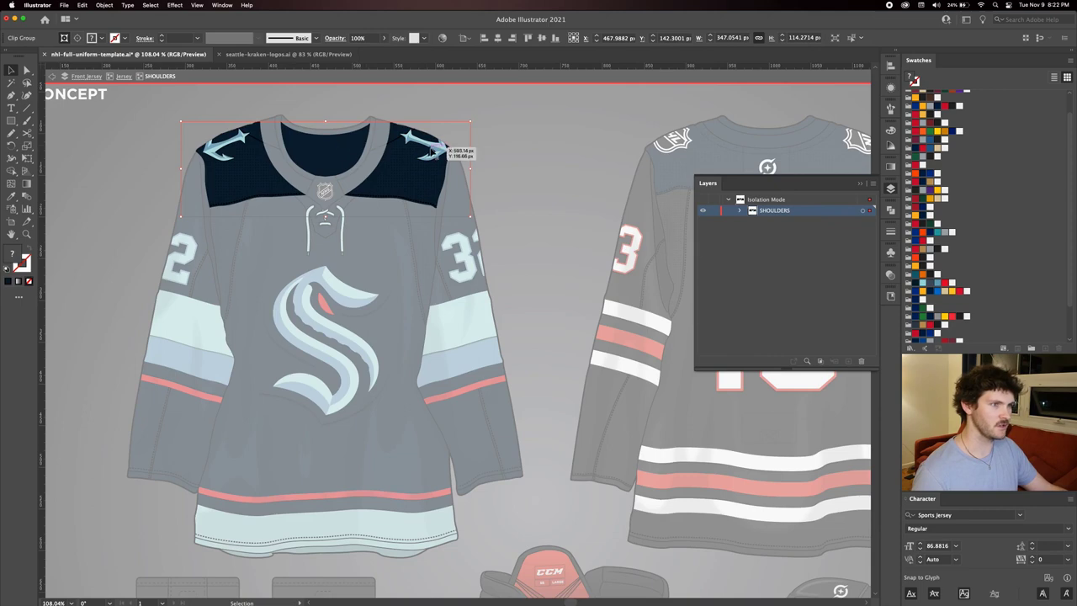
{"action": "double_click", "coordinate": [431, 149]}
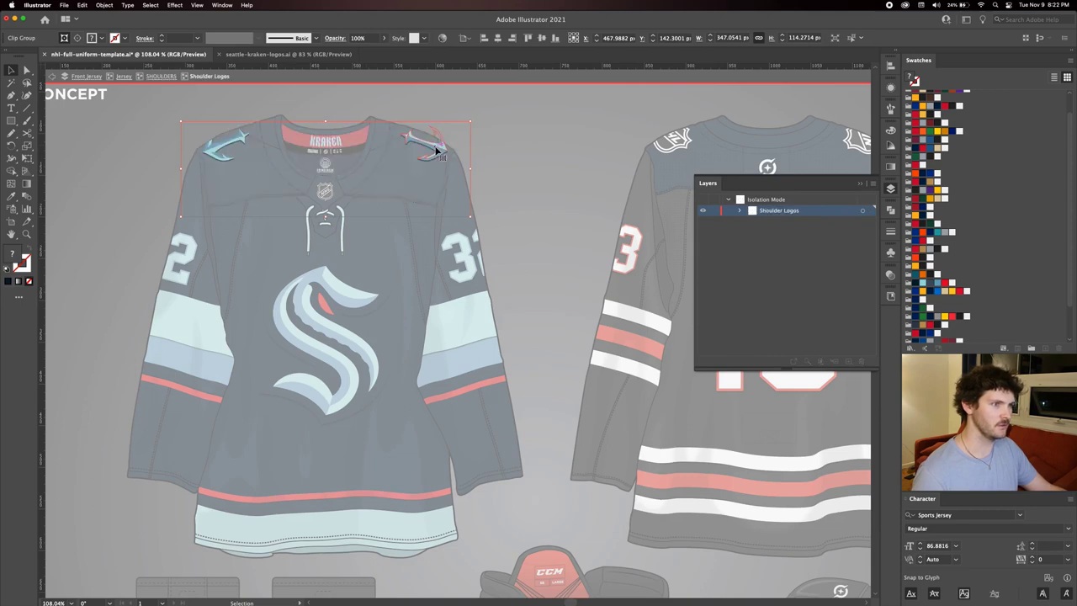
{"action": "left_click", "coordinate": [235, 148], "text": "shift"}
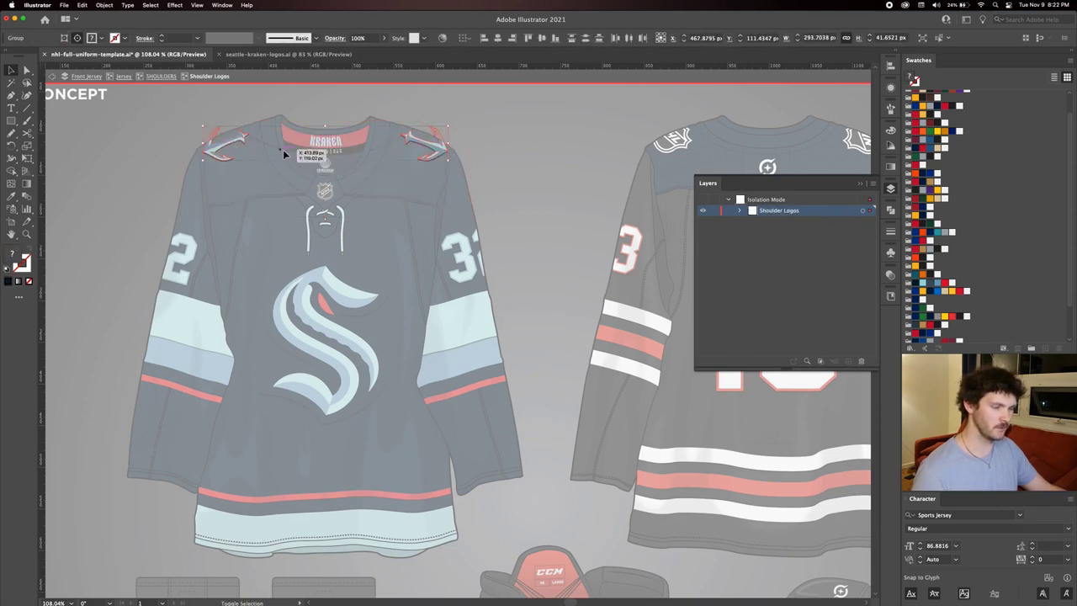
Delete both NHL shield logos from the back jersey's Shoulder Logos group.
{"action": "double_click", "coordinate": [672, 144]}
{"action": "left_click_drag", "start_coordinate": [599, 164], "coordinate": [329, 175]}
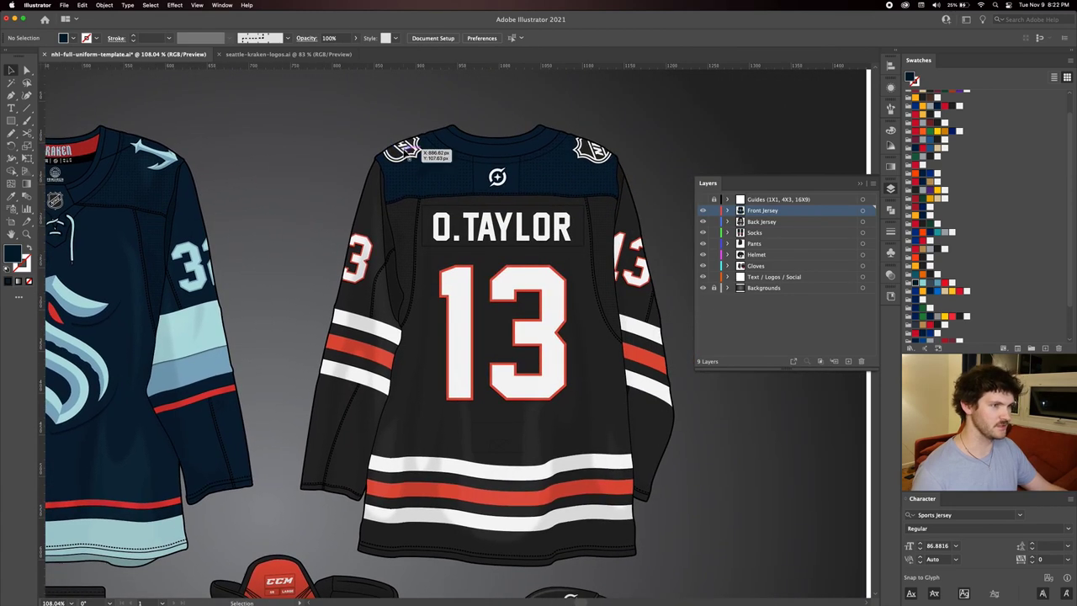
{"action": "double_click", "coordinate": [392, 158]}
{"action": "left_click", "coordinate": [412, 152]}
{"action": "double_click", "coordinate": [404, 151]}
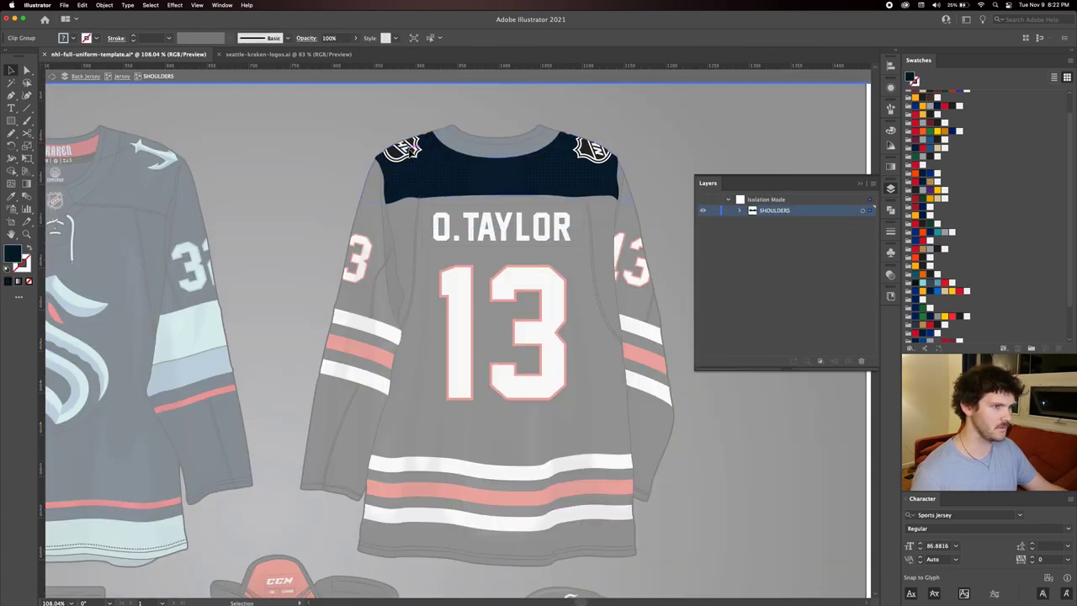
{"action": "double_click", "coordinate": [401, 148]}
{"action": "key", "text": "super+a"}
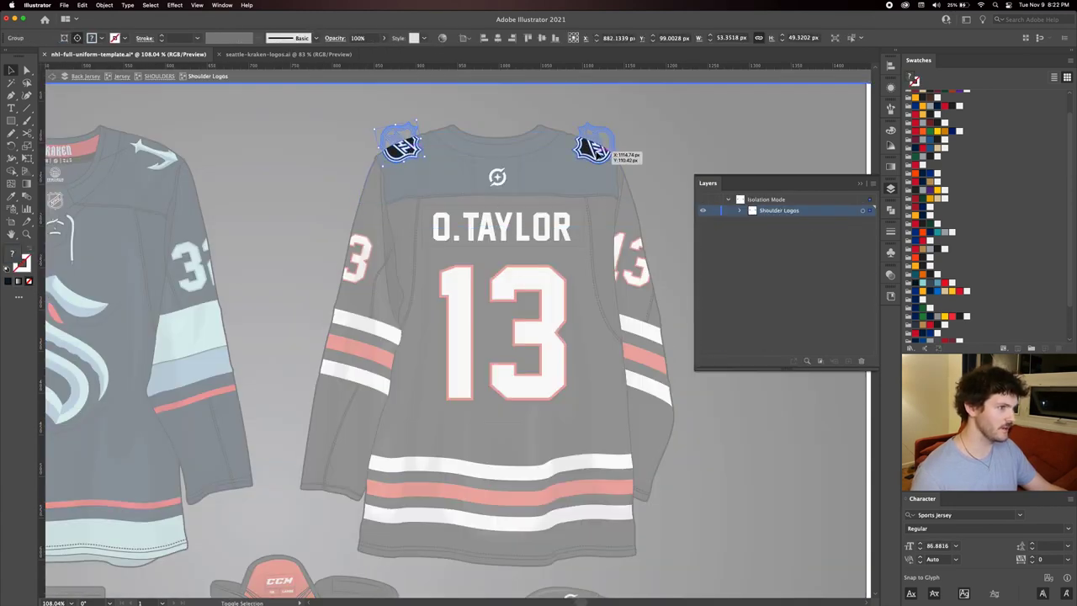
{"action": "key", "text": "Delete"}
Paste the anchor logos in place, move them about 530 px across onto the back jersey's shoulders, and raise them 10 px.
{"action": "key", "text": "super+a"}
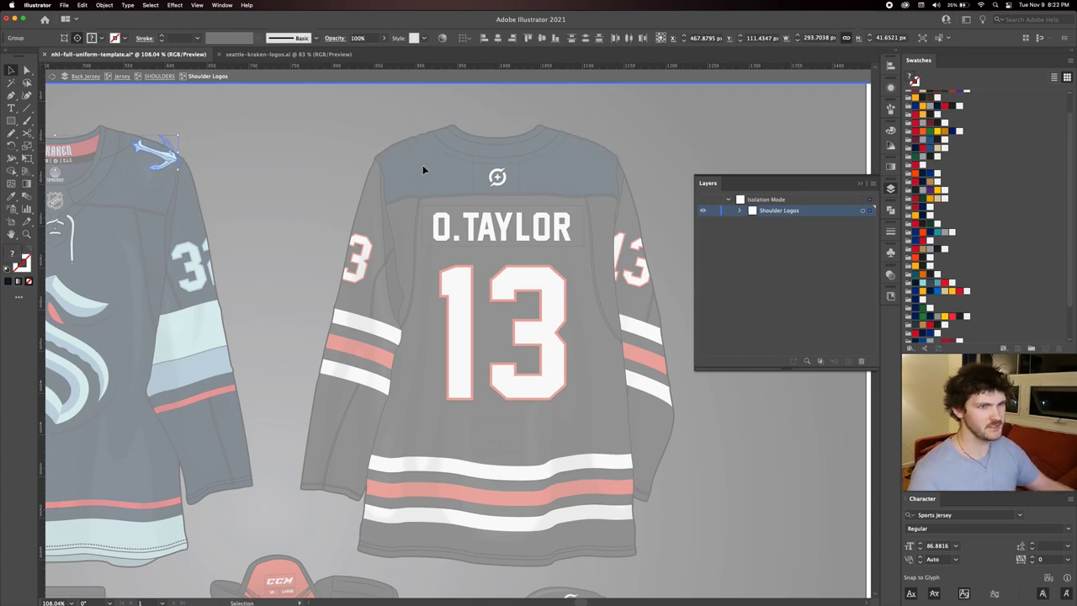
{"action": "left_click_drag", "start_coordinate": [165, 165], "coordinate": [607, 166]}
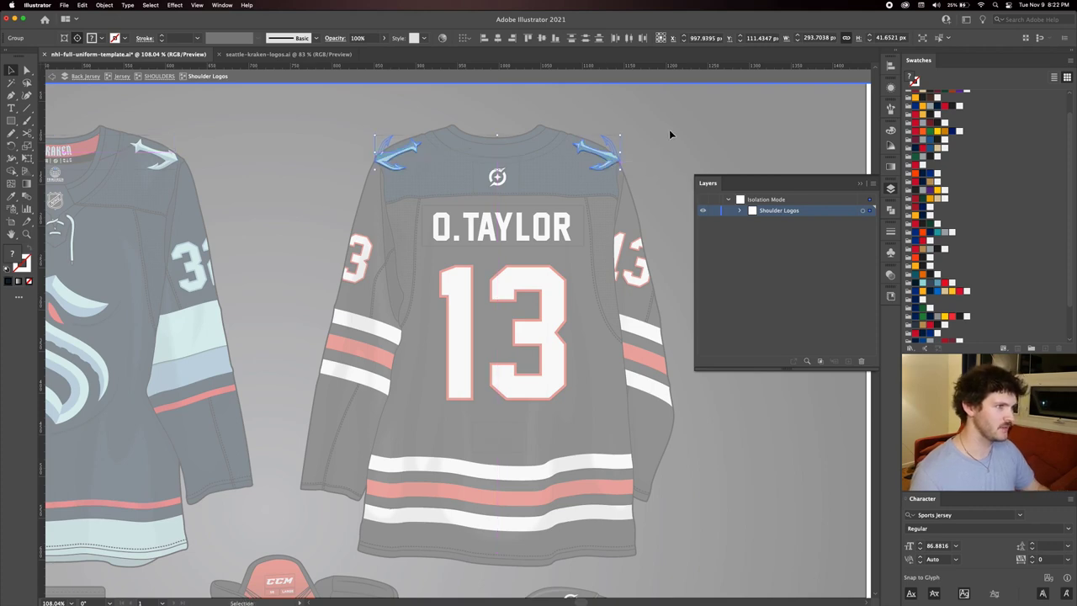
{"action": "key", "text": "shift+Up"}
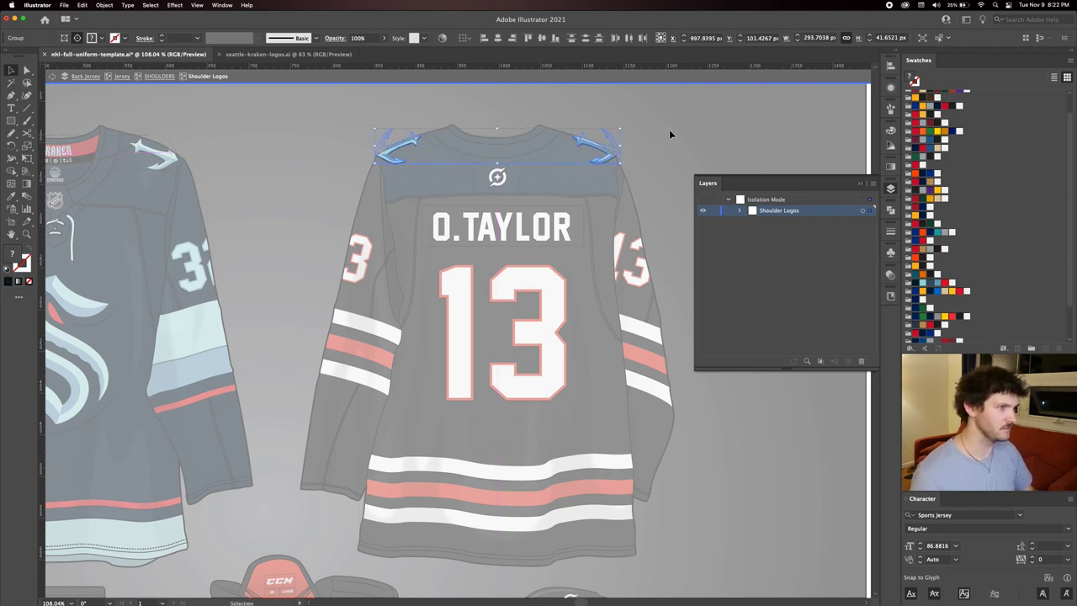
{"action": "left_click", "coordinate": [671, 130]}
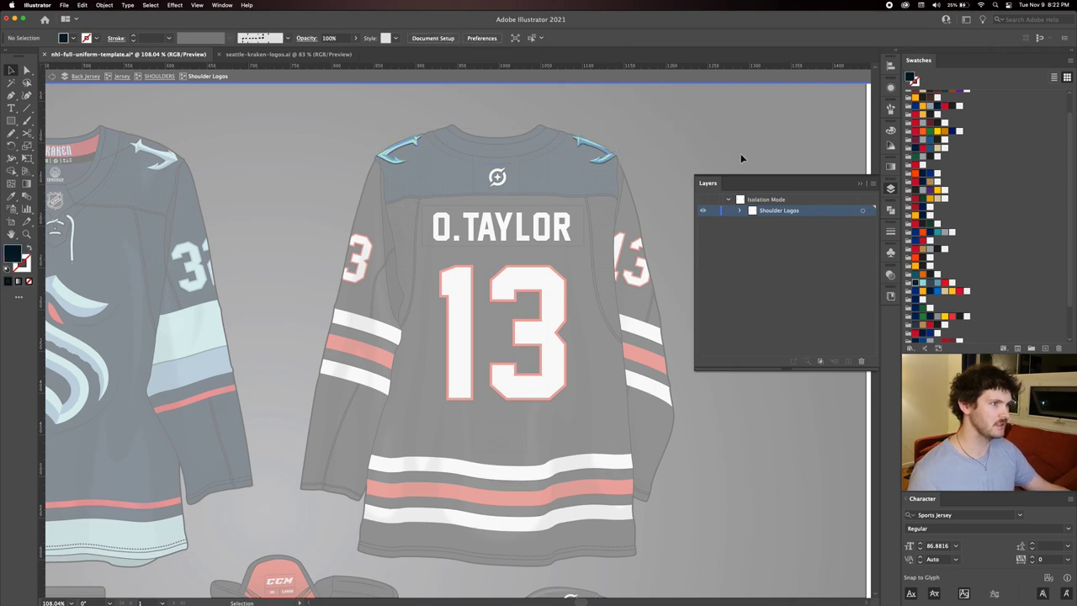
Fine-tune the size and angle of the two anchor logos on the back jersey's shoulders, then deselect them.
{"action": "left_click", "coordinate": [600, 152]}
{"action": "left_click_drag", "start_coordinate": [623, 157], "coordinate": [617, 153]}
{"action": "left_click", "coordinate": [402, 148]}
{"action": "left_click_drag", "start_coordinate": [423, 135], "coordinate": [422, 136]}
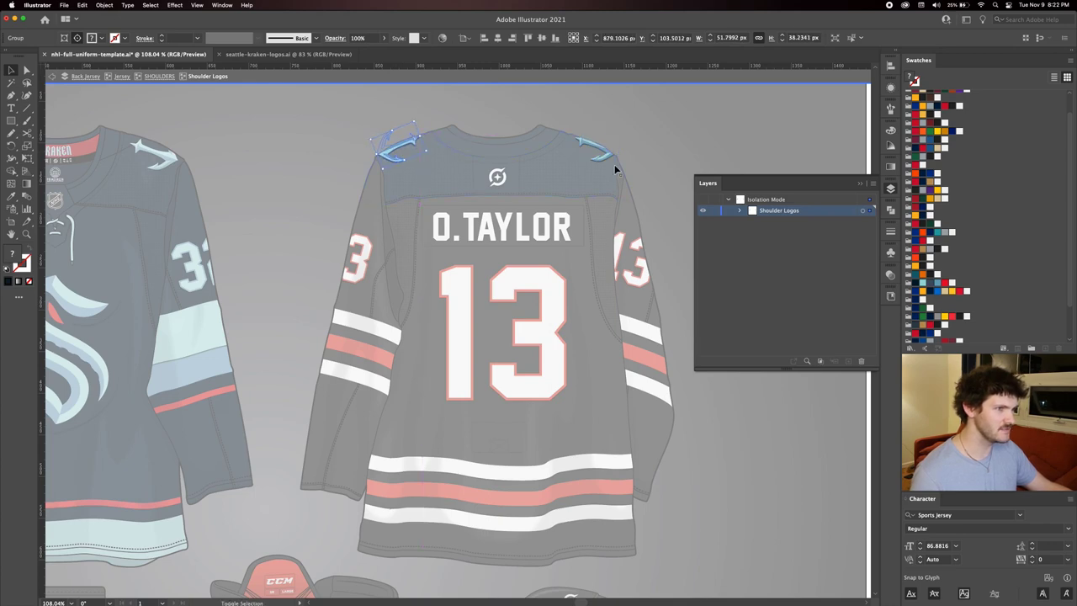
{"action": "left_click", "coordinate": [658, 158]}
{"action": "left_click", "coordinate": [602, 152]}
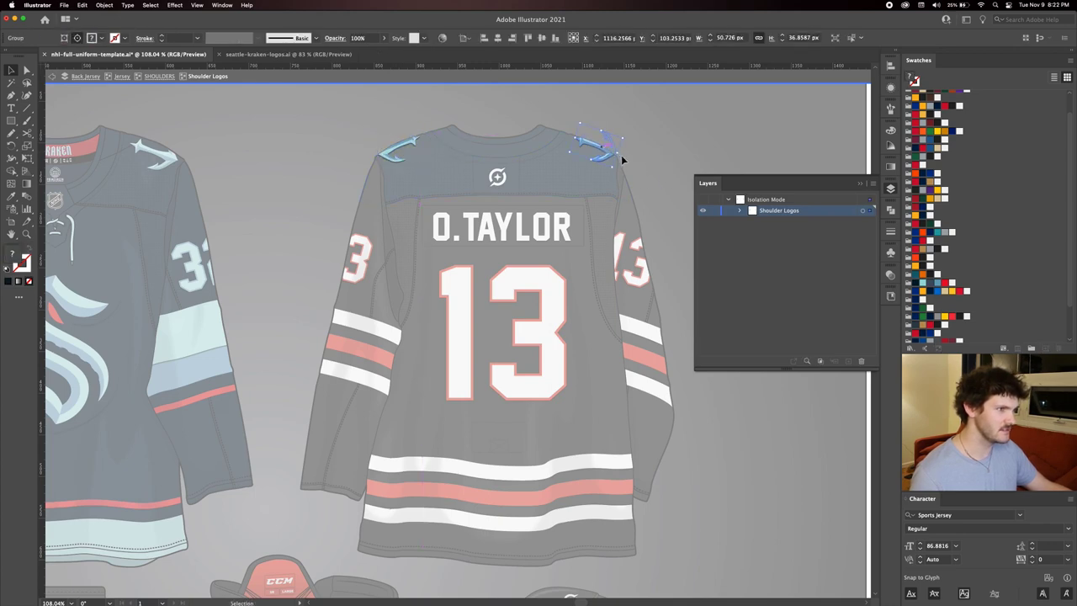
{"action": "left_click", "coordinate": [414, 150], "text": "shift"}
{"action": "left_click", "coordinate": [669, 148]}
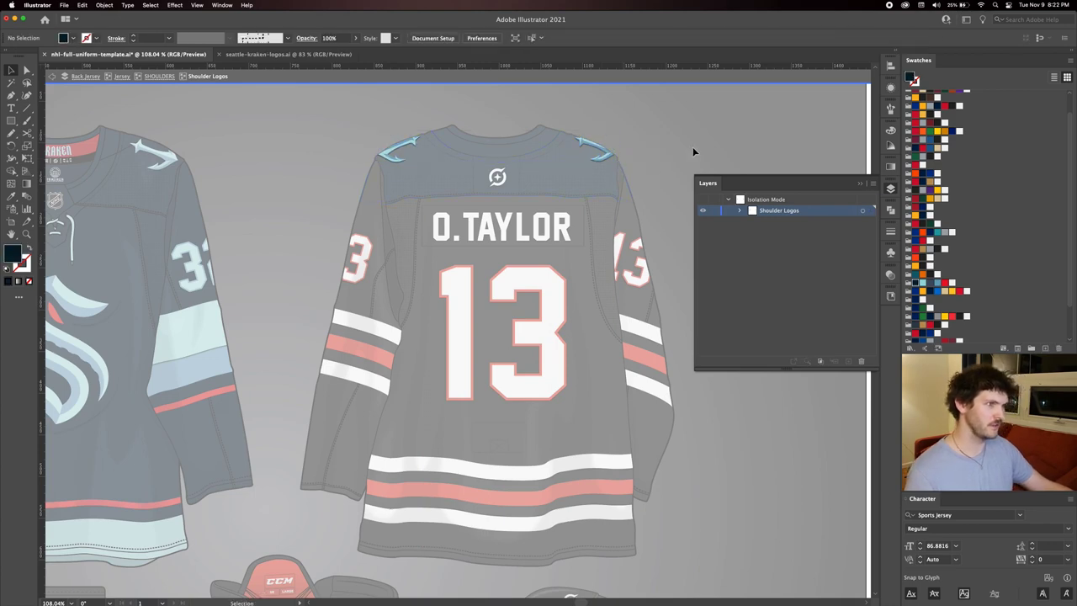
Return to the back jersey's Jersey group, and in Nape Logos hide Orion Logo and show Adidas Logo.
{"action": "left_click", "coordinate": [156, 77]}
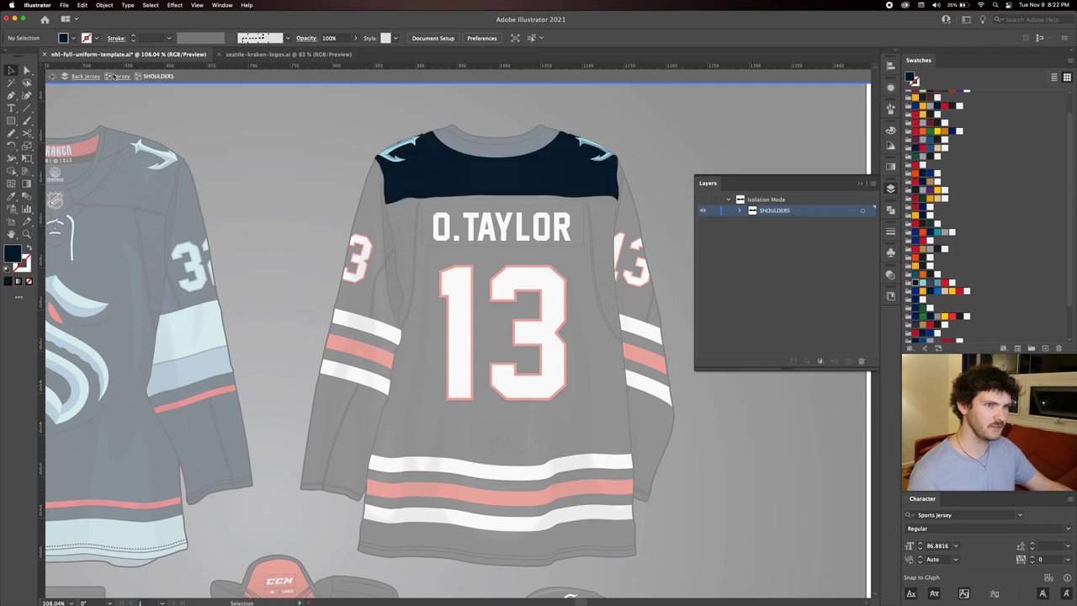
{"action": "left_click", "coordinate": [122, 76]}
{"action": "left_click_drag", "start_coordinate": [509, 185], "coordinate": [488, 220]}
{"action": "key", "text": "v"}
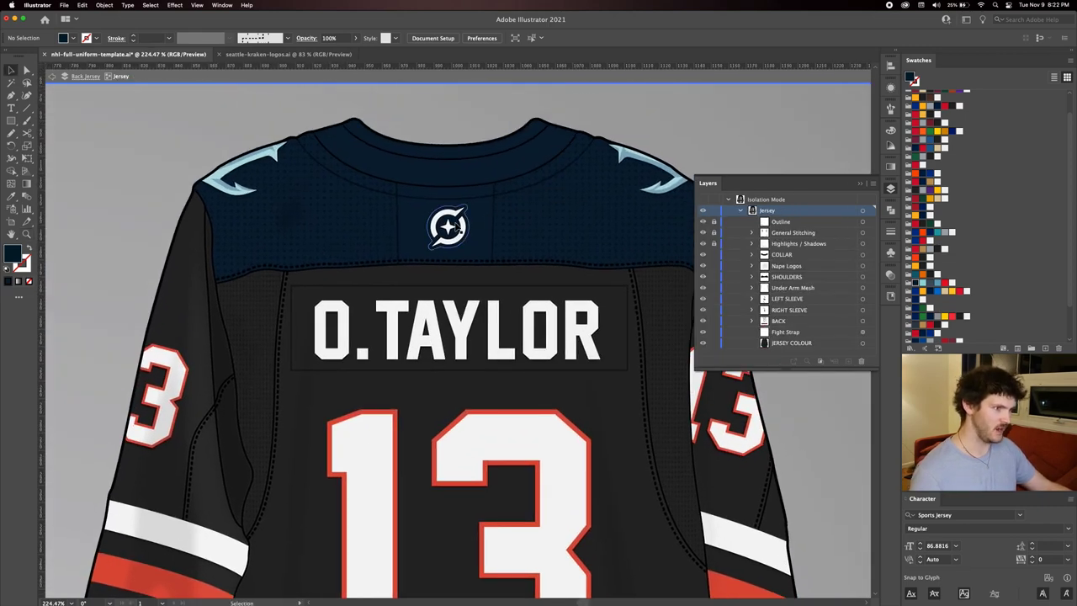
{"action": "left_click", "coordinate": [452, 225]}
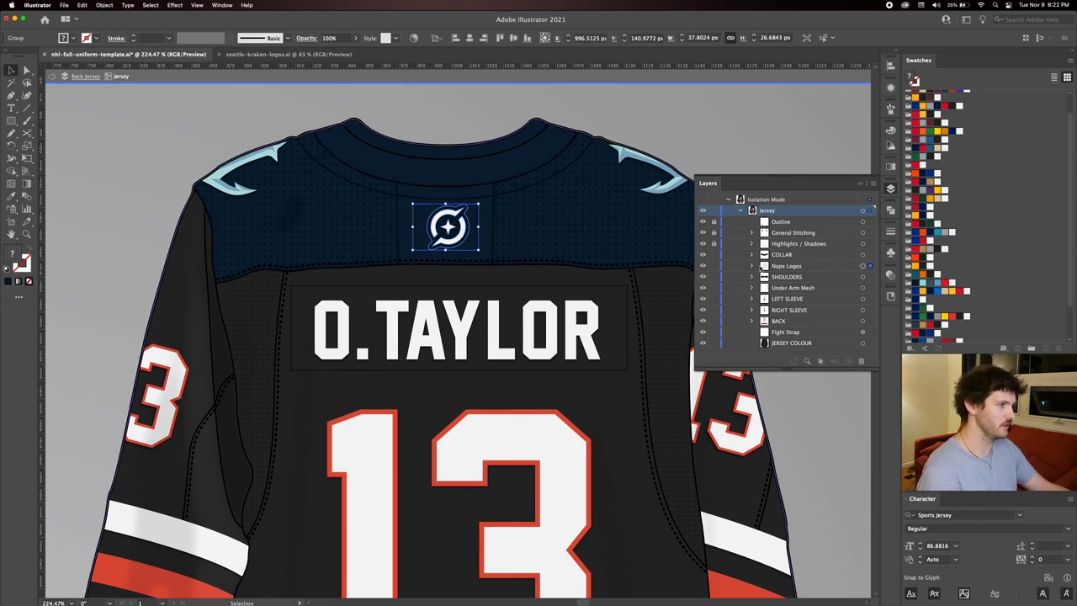
{"action": "left_click", "coordinate": [752, 266]}
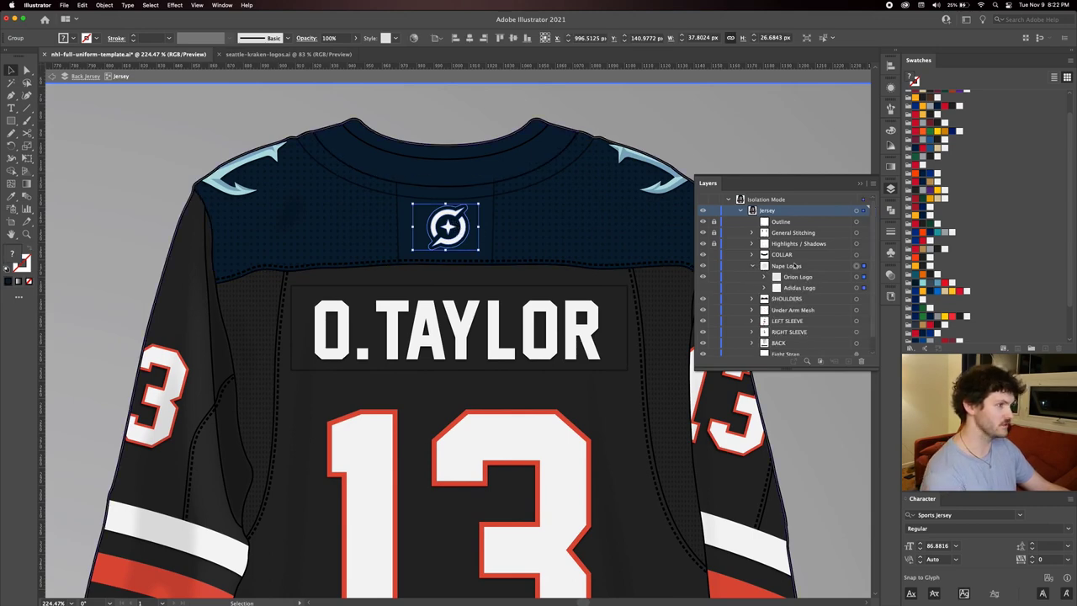
{"action": "left_click", "coordinate": [704, 276]}
{"action": "left_click", "coordinate": [703, 287]}
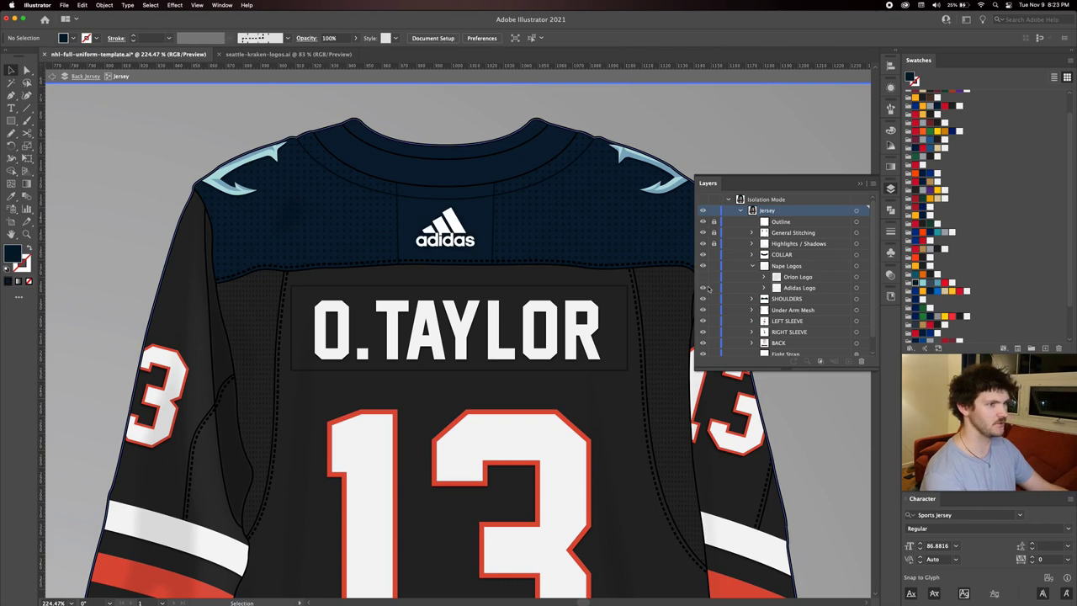
Fill the Adidas Logo on the nape with the Kraken light teal swatch and return to the Jersey group.
{"action": "double_click", "coordinate": [457, 226]}
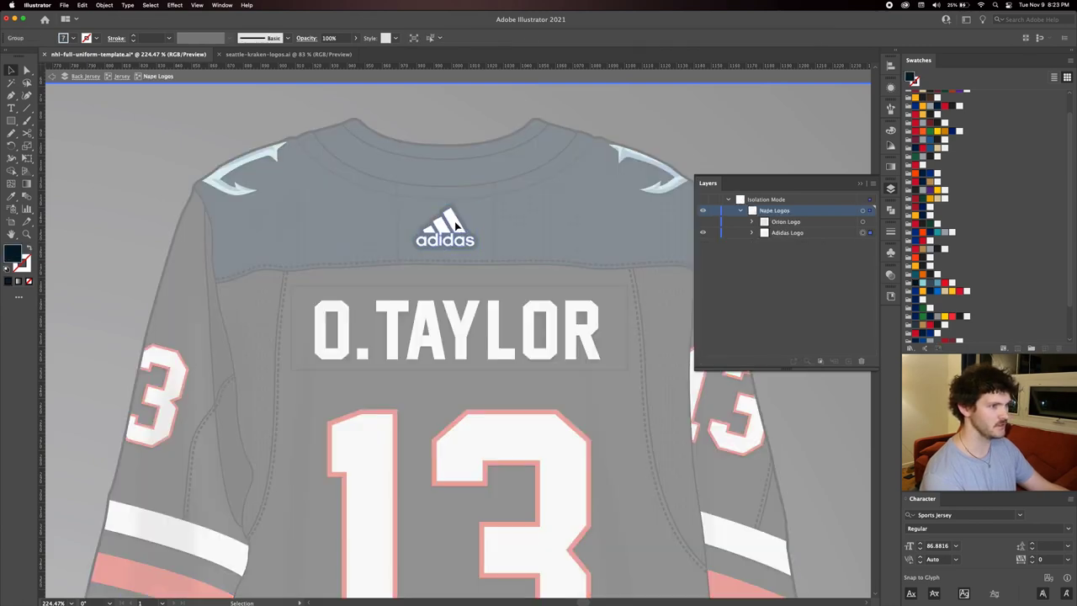
{"action": "left_click", "coordinate": [459, 230]}
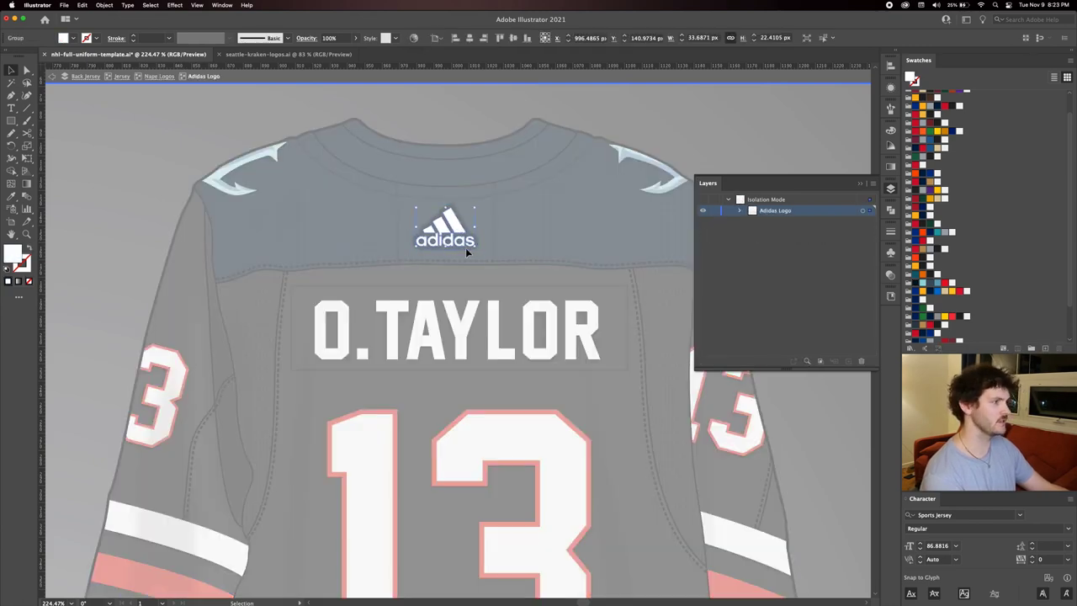
{"action": "left_click", "coordinate": [920, 286]}
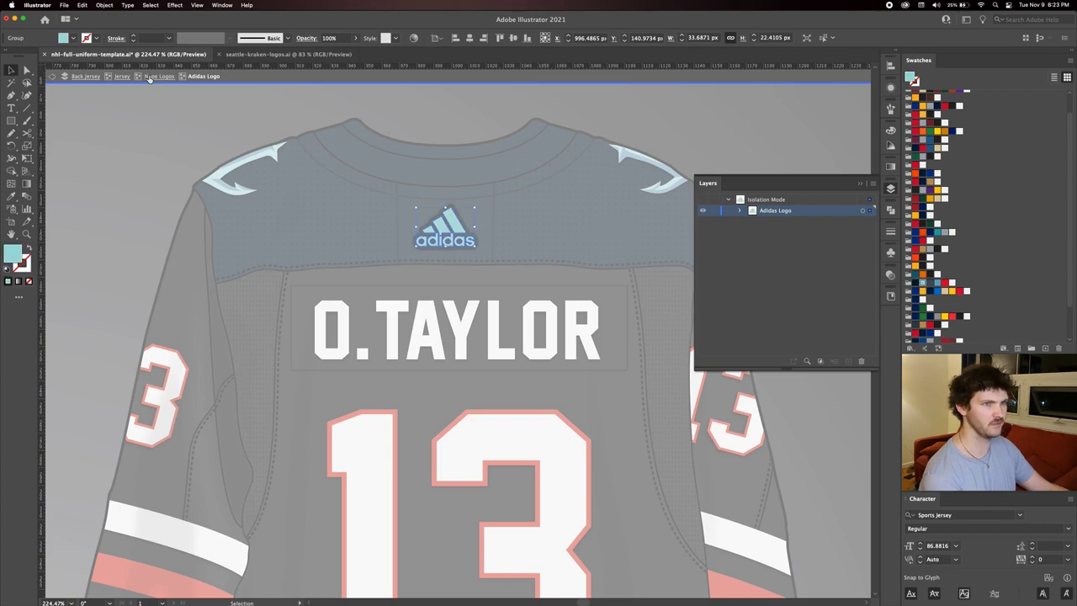
{"action": "left_click", "coordinate": [122, 77]}
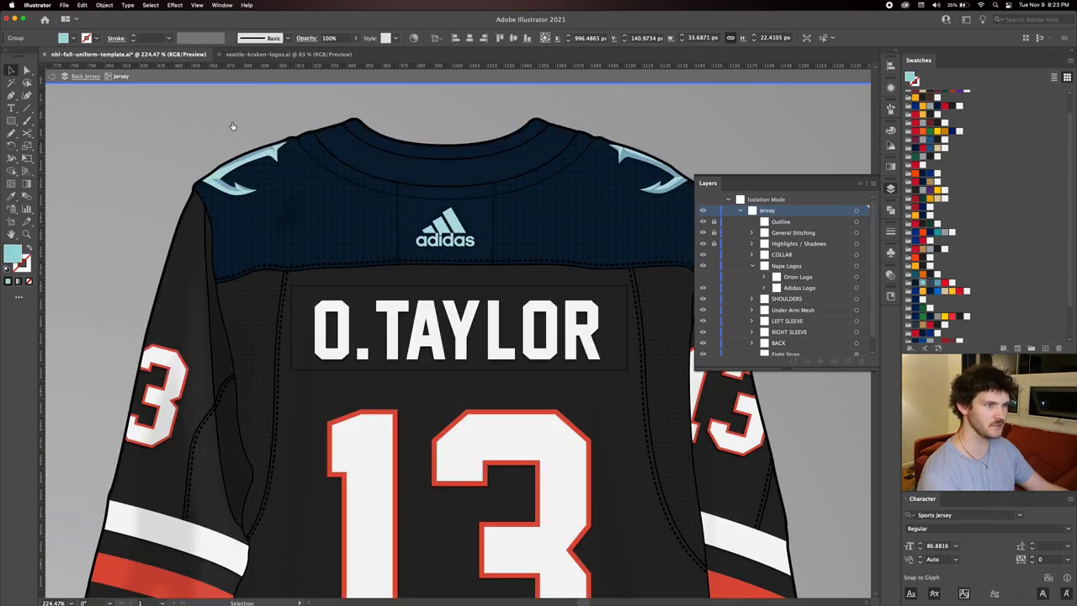
Fill the back jersey's JERSEY COLOUR shape with the Kraken dark navy swatch.
{"action": "scroll", "coordinate": [413, 189], "scroll_direction": "down", "scroll_amount": 1}
{"action": "scroll", "coordinate": [433, 236], "scroll_direction": "down", "scroll_amount": 3}
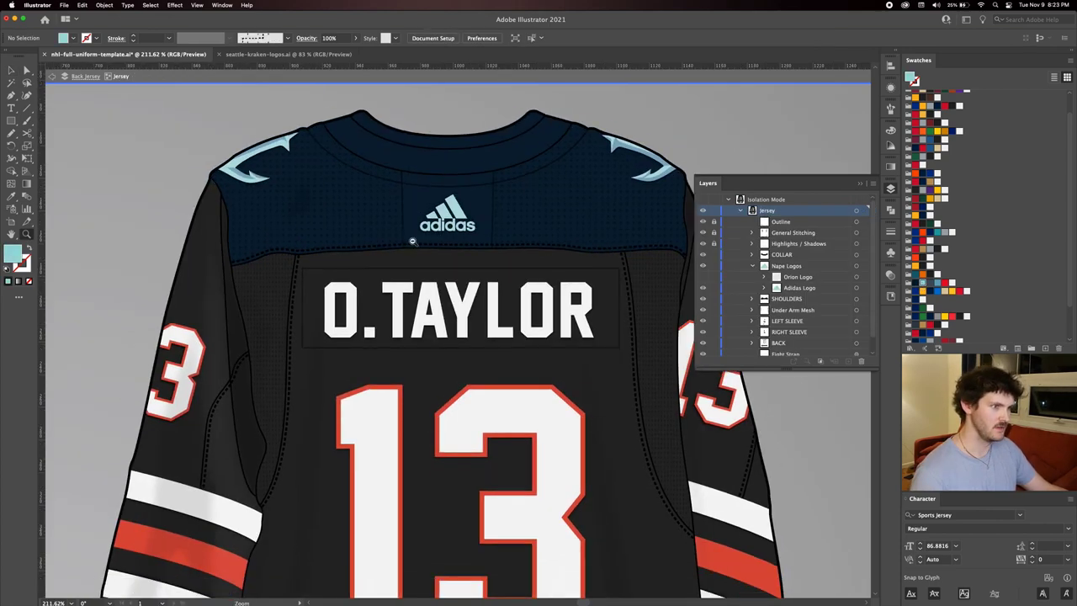
{"action": "scroll", "coordinate": [437, 291], "scroll_direction": "down", "scroll_amount": 2}
{"action": "left_click", "coordinate": [436, 291]}
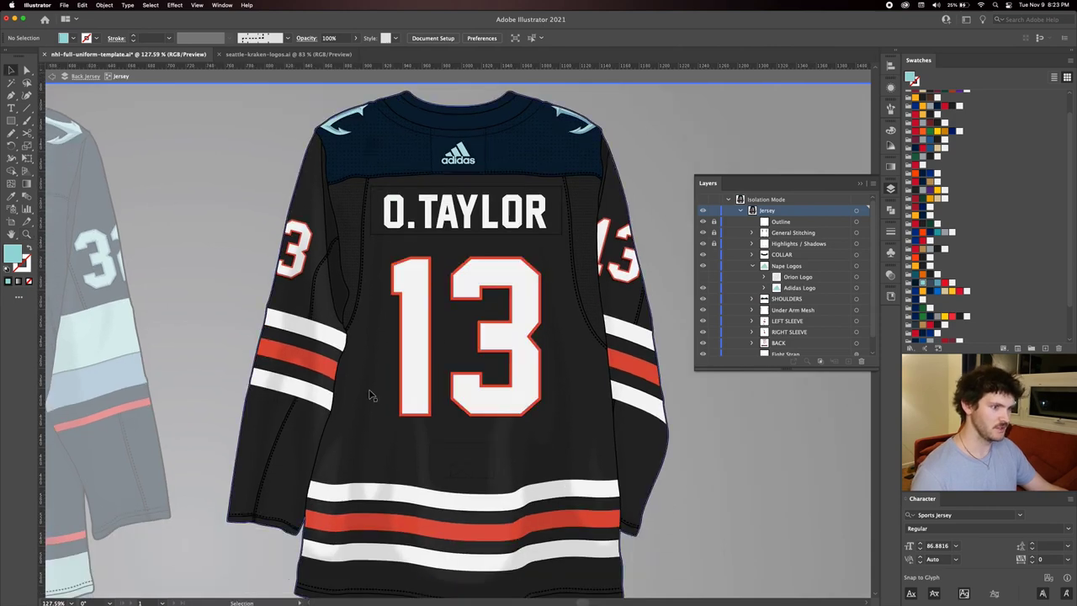
{"action": "scroll", "coordinate": [815, 307], "scroll_direction": "down", "scroll_amount": 1}
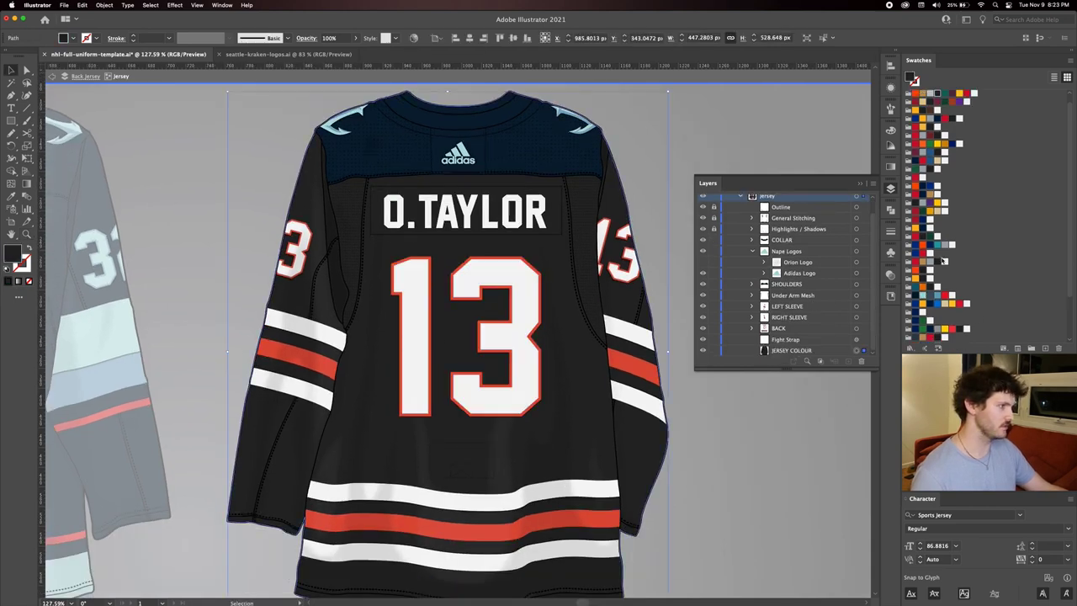
Copy the stripe set from the front jersey's LEFT SLEEVE group and exit isolation mode.
{"action": "left_click_drag", "start_coordinate": [351, 285], "coordinate": [577, 282]}
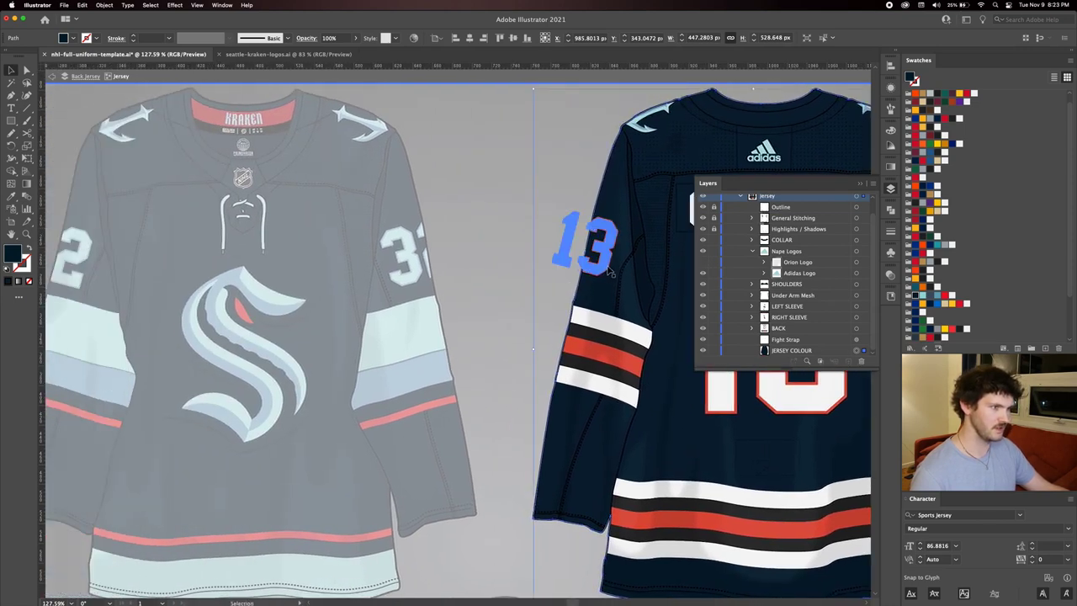
{"action": "double_click", "coordinate": [91, 331]}
{"action": "left_click_drag", "start_coordinate": [91, 331], "coordinate": [150, 312]}
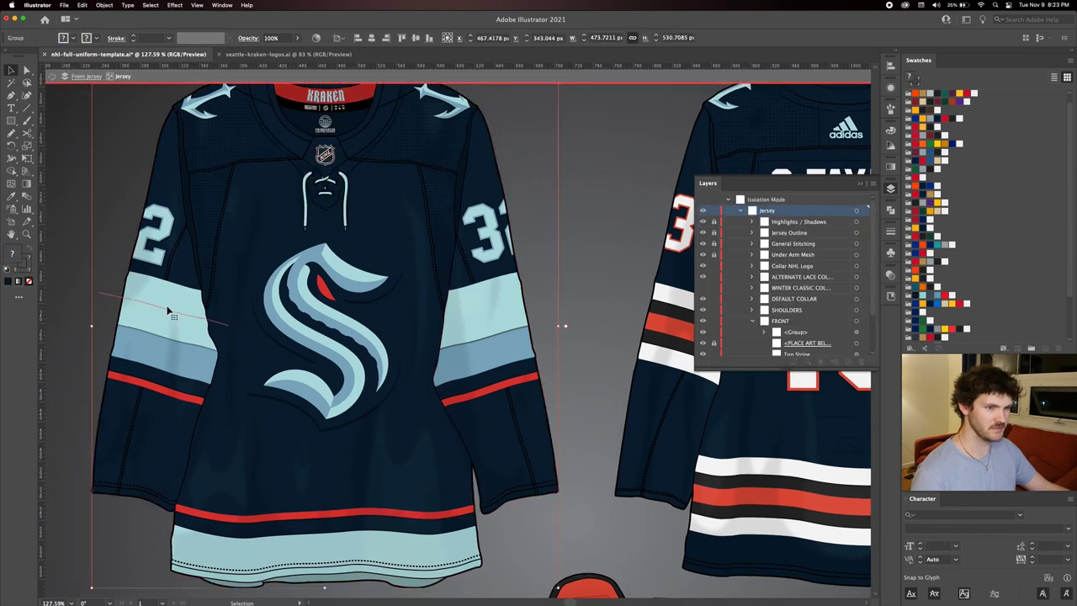
{"action": "double_click", "coordinate": [169, 315]}
{"action": "double_click", "coordinate": [170, 313]}
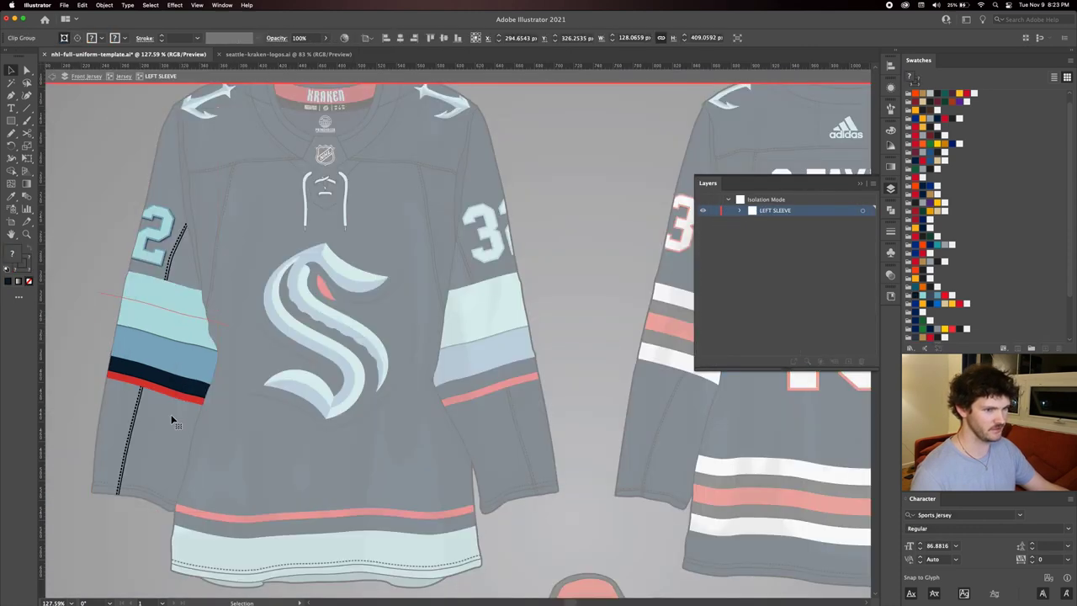
{"action": "key", "text": "a"}
{"action": "key", "text": "super+a"}
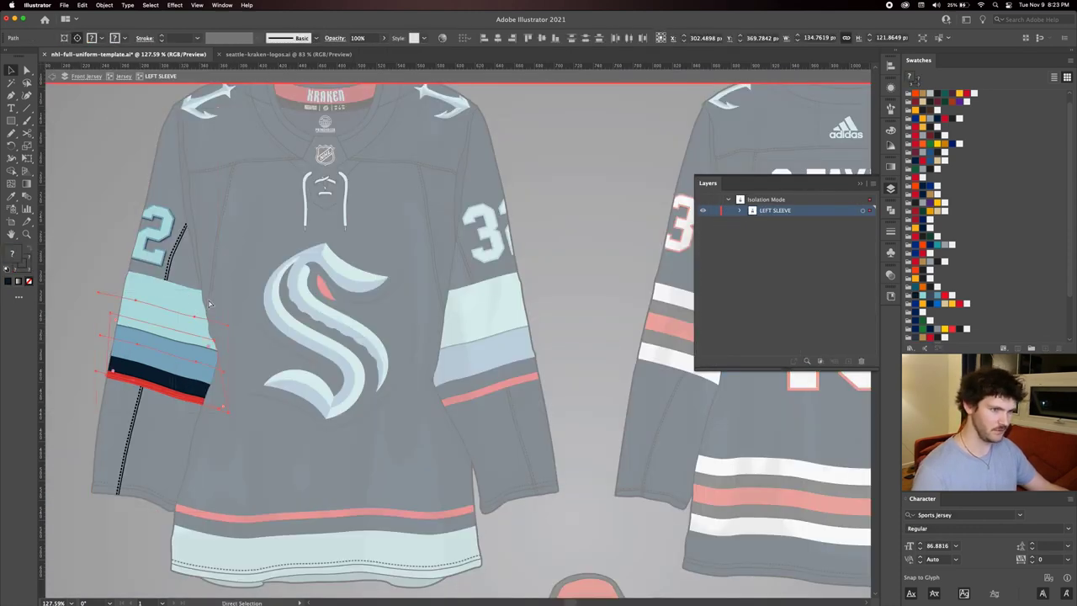
{"action": "left_click", "coordinate": [597, 288]}
{"action": "key", "text": "Escape"}
{"action": "key", "text": "v"}
Delete the template's white, black and red stripes from the back jersey's LEFT SLEEVE group.
{"action": "scroll", "coordinate": [505, 305], "scroll_direction": "right", "scroll_amount": 5}
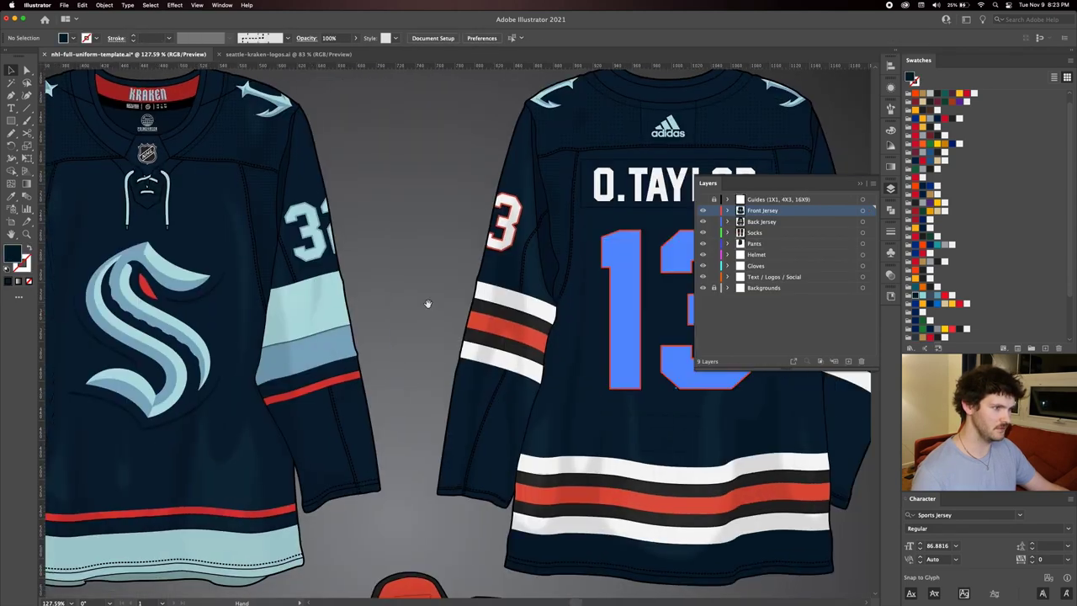
{"action": "double_click", "coordinate": [506, 317]}
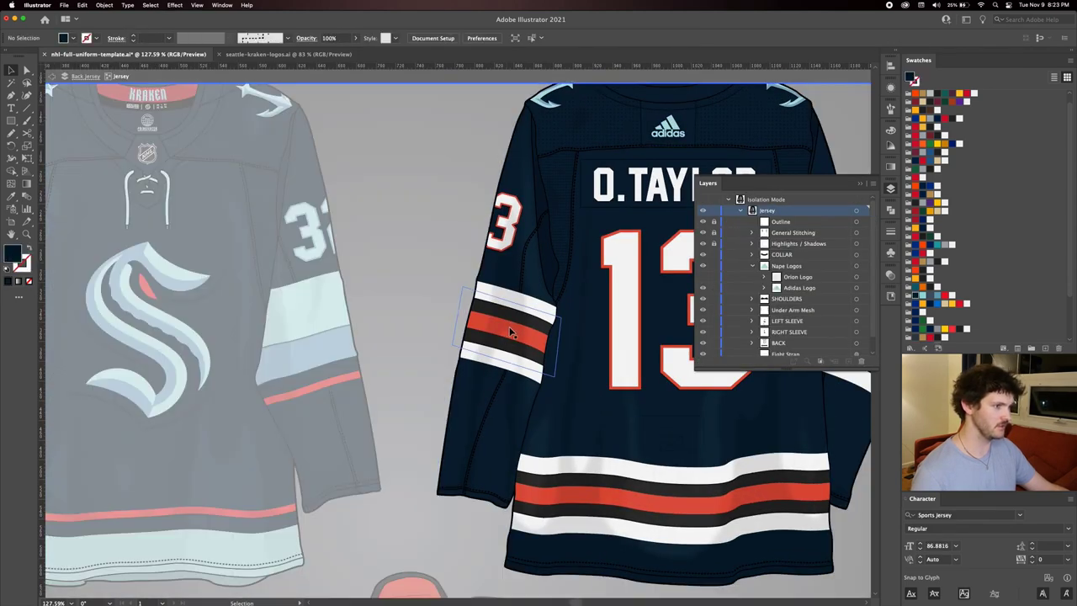
{"action": "double_click", "coordinate": [508, 331]}
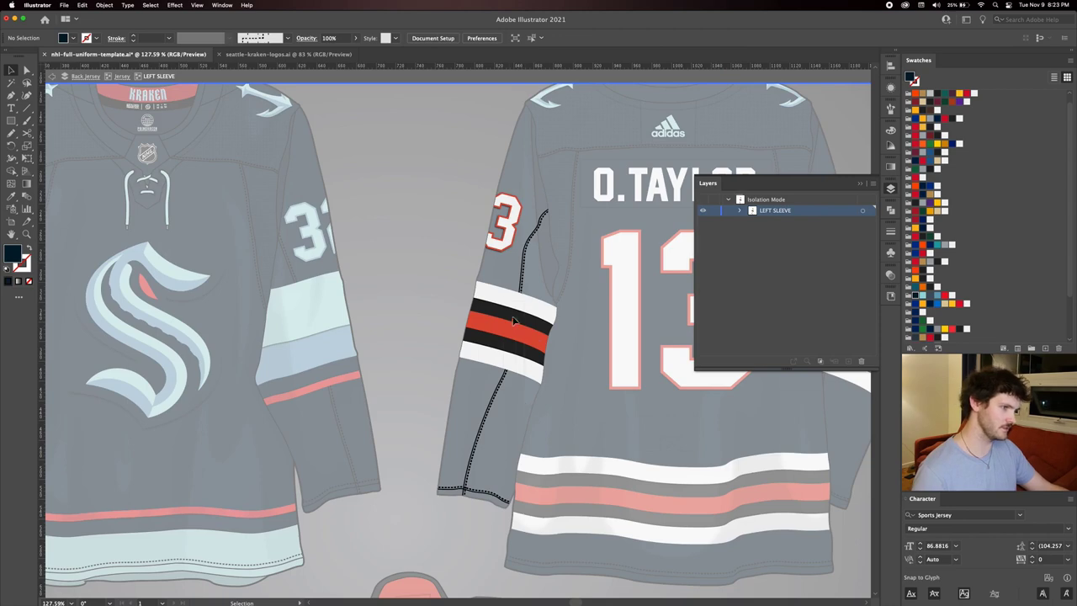
{"action": "left_click", "coordinate": [497, 293]}
{"action": "key", "text": "Delete"}
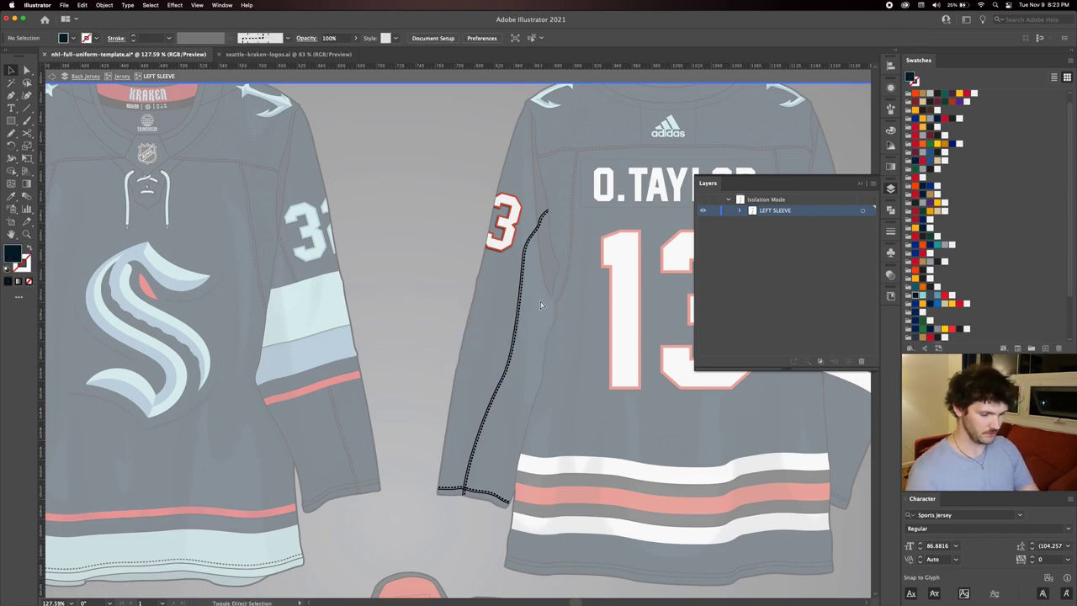
Paste the copied stripes in place and move them about 521 px across onto the back jersey's left sleeve.
{"action": "scroll", "coordinate": [224, 300], "scroll_direction": "left", "scroll_amount": 3}
{"action": "left_click", "coordinate": [104, 328]}
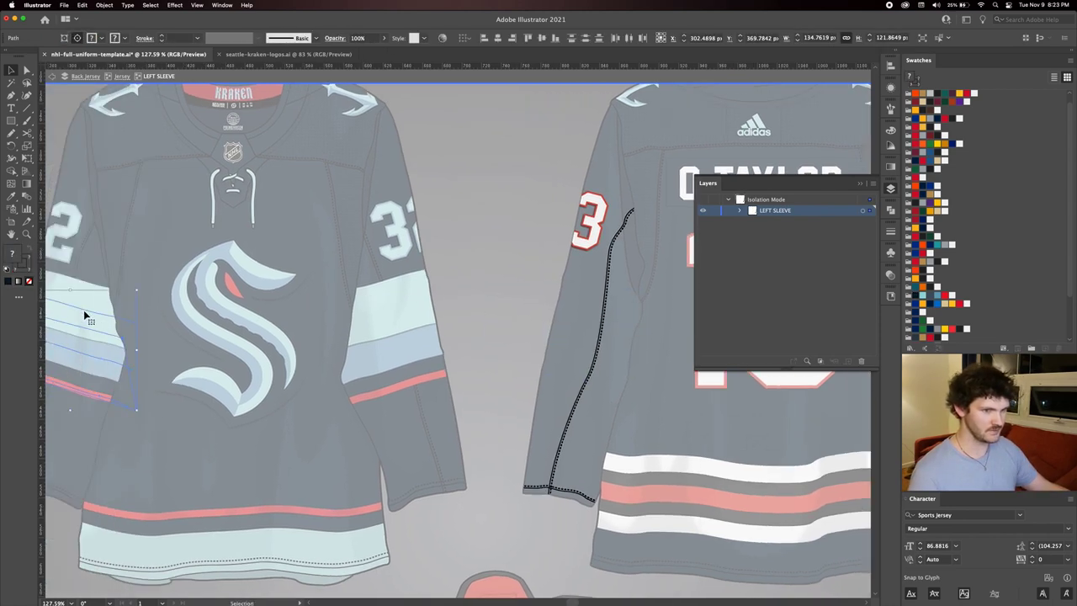
{"action": "left_click_drag", "start_coordinate": [84, 313], "coordinate": [662, 384]}
{"action": "scroll", "coordinate": [662, 384], "scroll_direction": "right", "scroll_amount": 3}
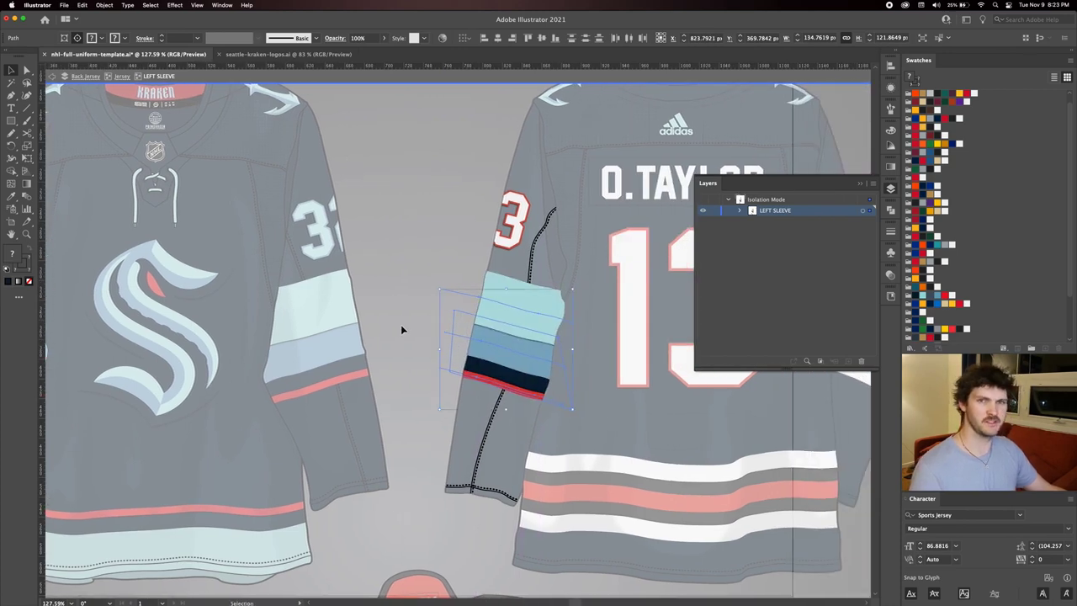
Nudge the back jersey's left-sleeve number down toward the stripes and change it to 32.
{"action": "left_click", "coordinate": [522, 238]}
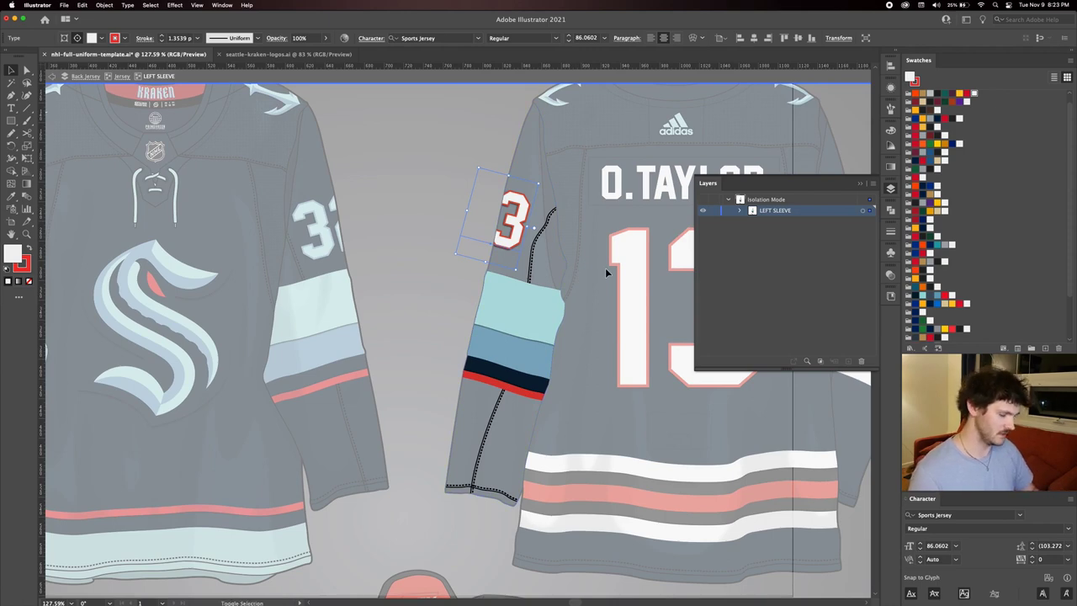
{"action": "key", "text": "shift+Down"}
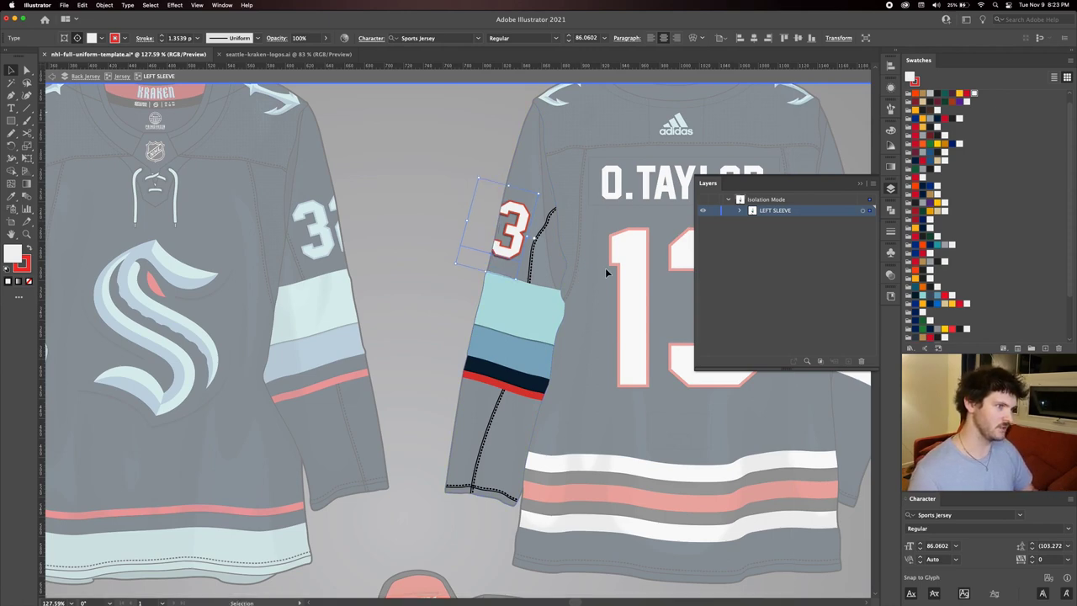
{"action": "double_click", "coordinate": [507, 236]}
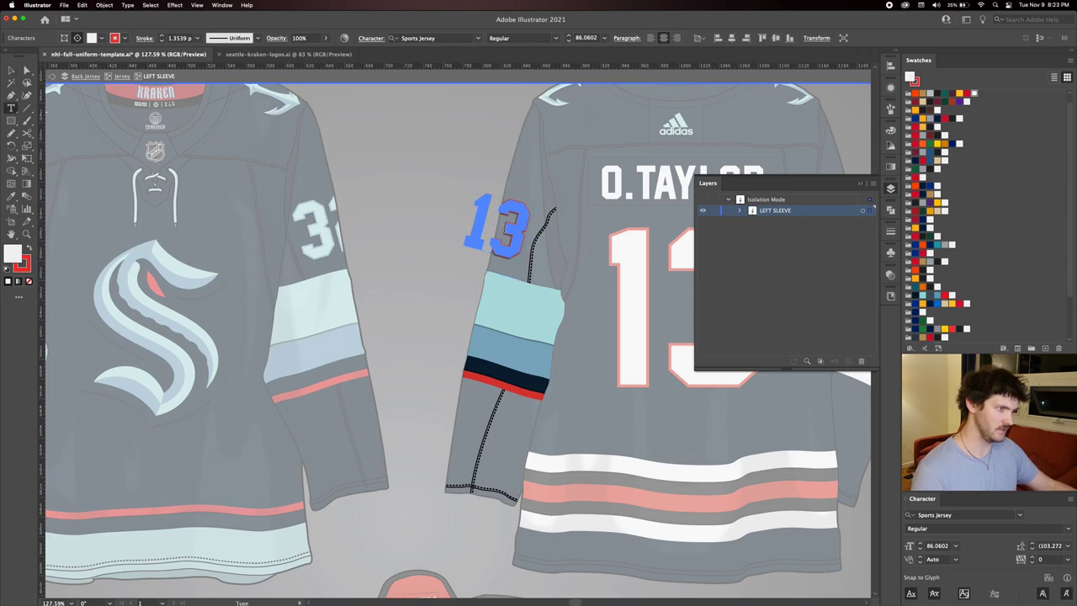
{"action": "type", "text": "32"}
{"action": "key", "text": "Escape"}
{"action": "left_click", "coordinate": [470, 215]}
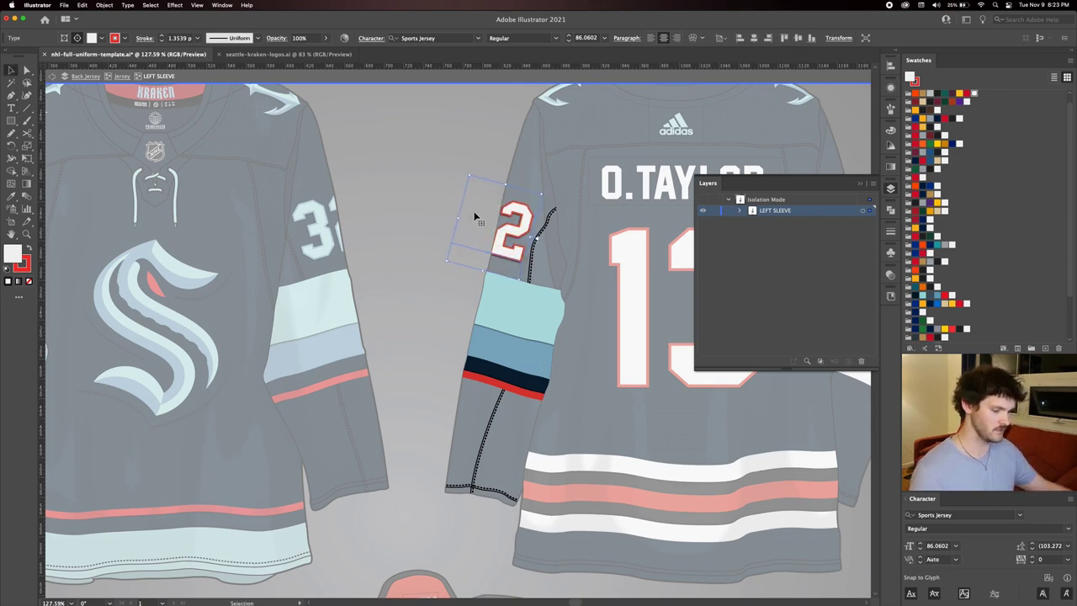
Match the left-sleeve number's fill and stroke to the front jersey's sleeve number with the Eyedropper.
{"action": "key", "text": "i"}
{"action": "left_click", "coordinate": [324, 220]}
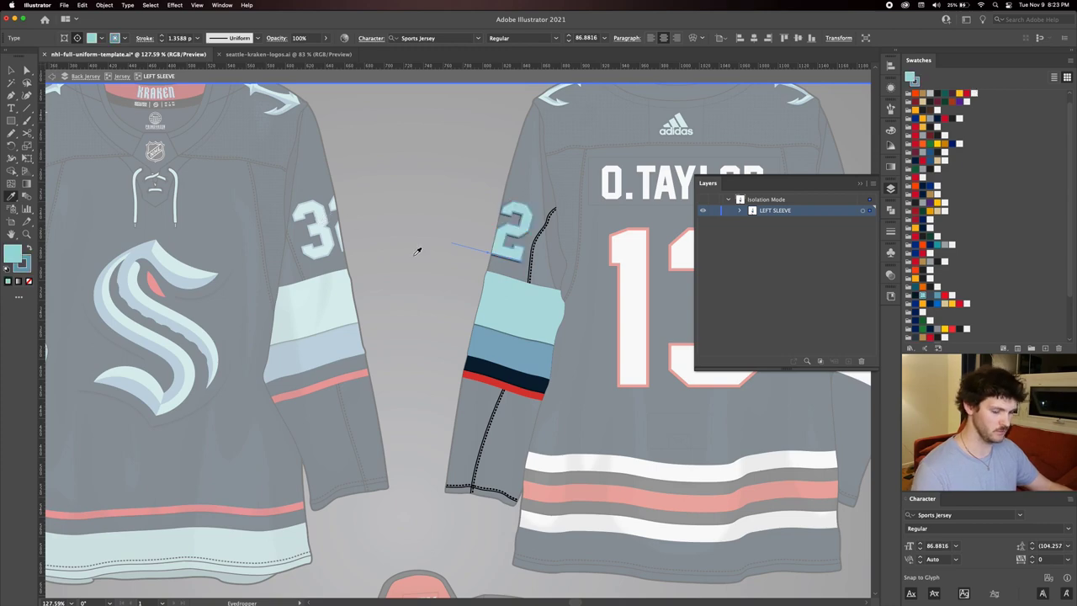
{"action": "left_click_drag", "start_coordinate": [452, 309], "coordinate": [289, 297]}
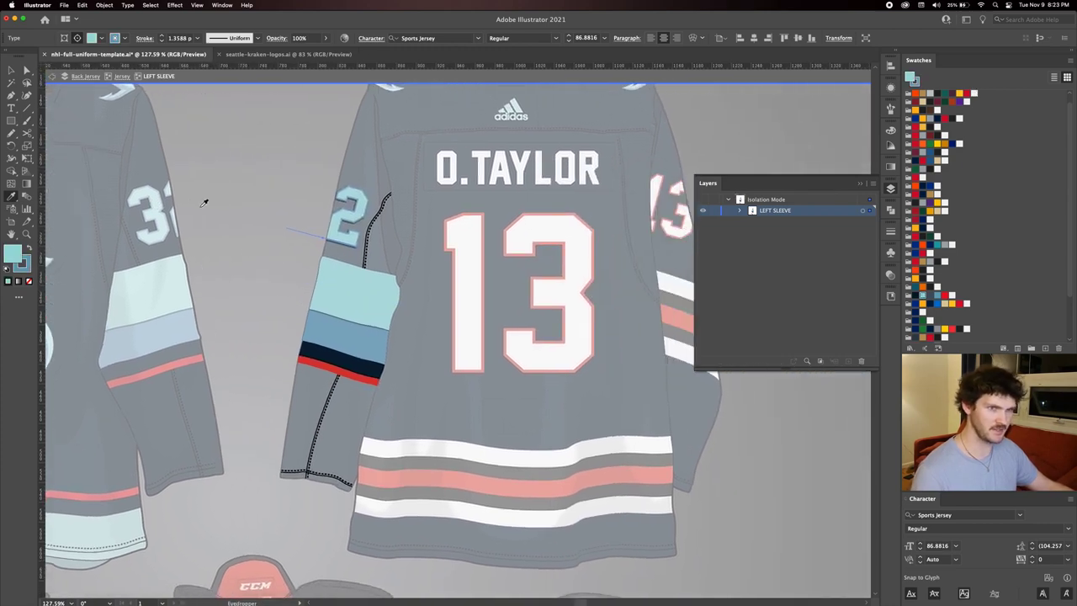
{"action": "left_click", "coordinate": [13, 69]}
Isolate the back jersey's RIGHT SLEEVE group and sample the left-sleeve number's teal fill and blue stroke onto its number.
{"action": "left_click_drag", "start_coordinate": [521, 228], "coordinate": [399, 240]}
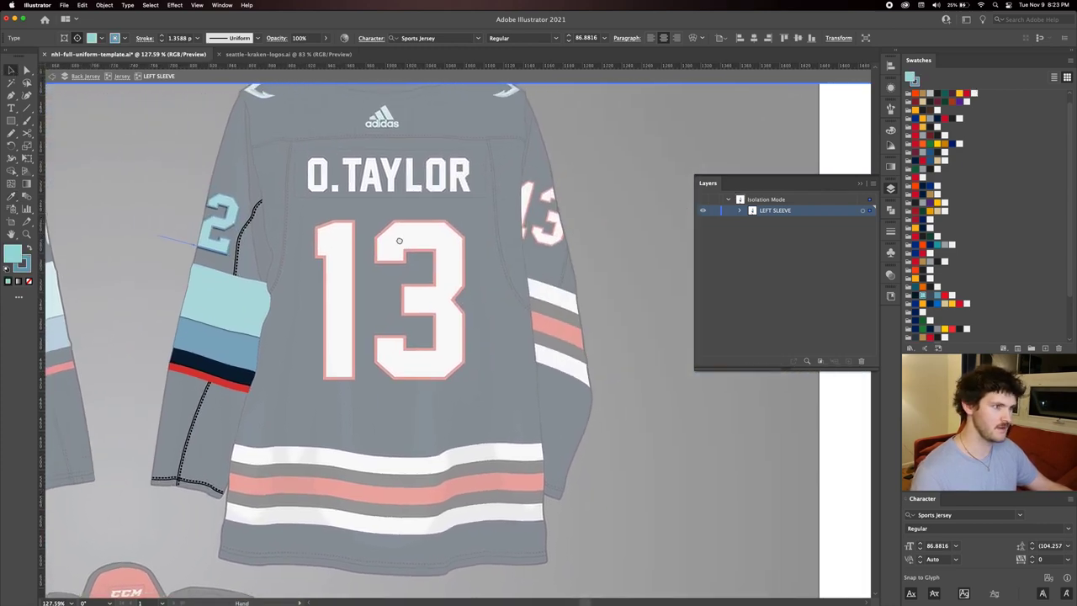
{"action": "double_click", "coordinate": [548, 232]}
{"action": "double_click", "coordinate": [549, 239]}
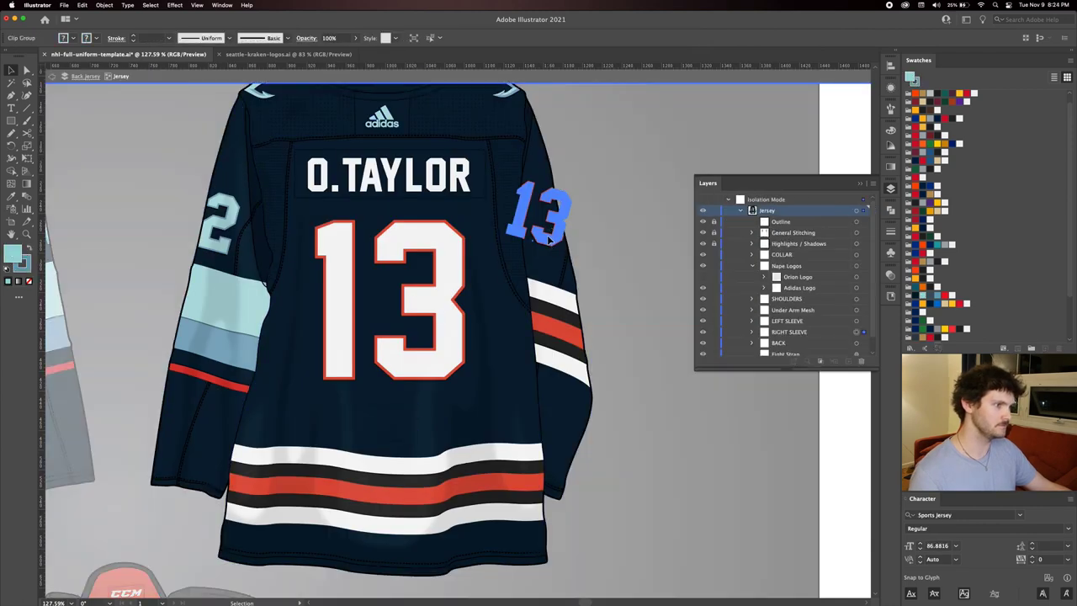
{"action": "double_click", "coordinate": [547, 236]}
{"action": "key", "text": "i"}
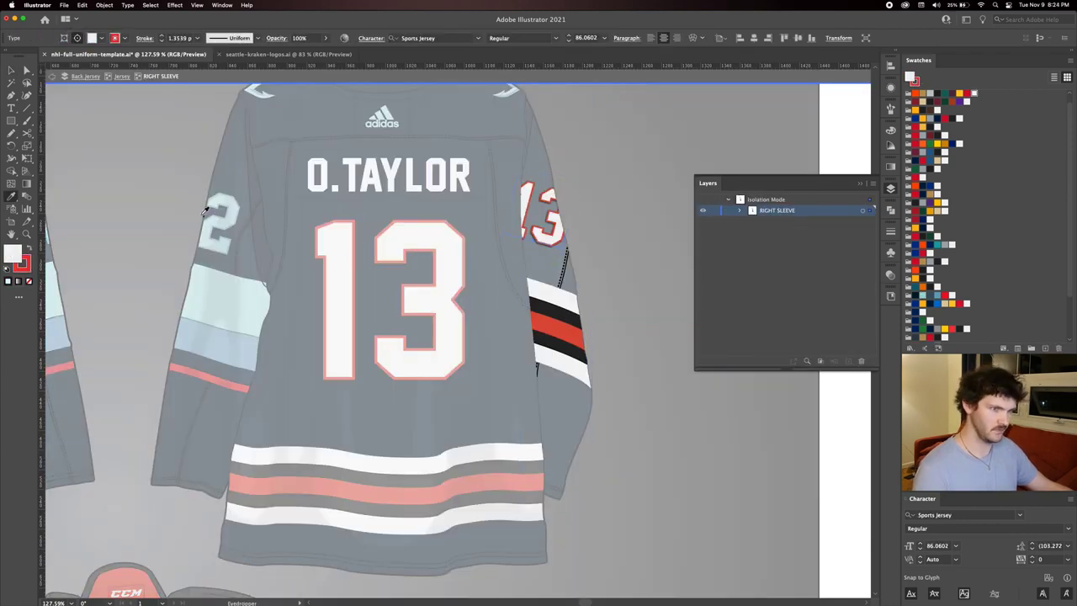
{"action": "left_click", "coordinate": [212, 221]}
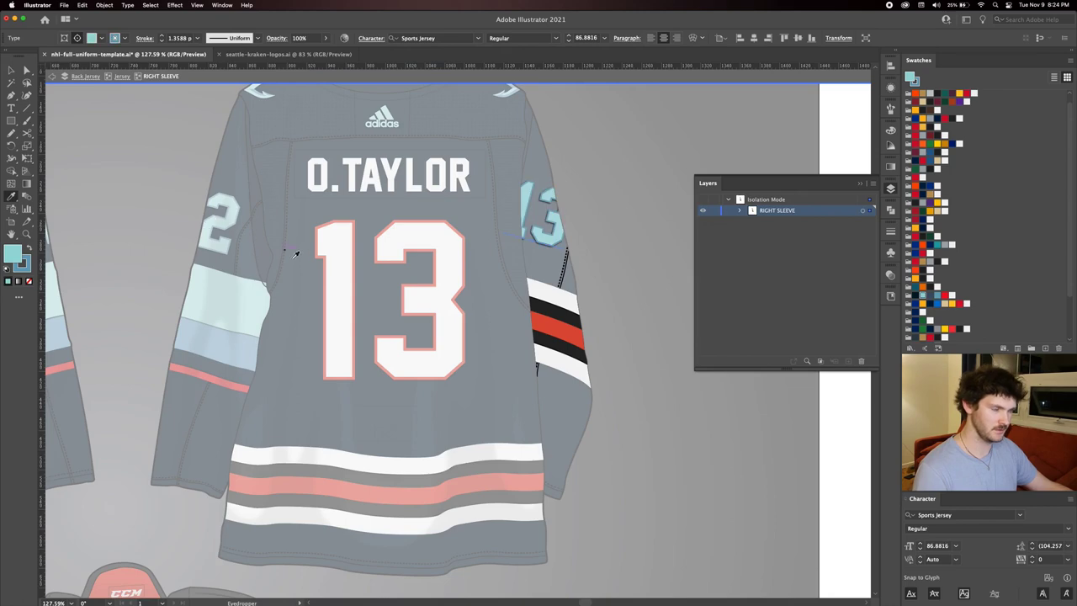
Change the back jersey's right-sleeve number to 32 and nudge it toward the jersey body.
{"action": "key", "text": "t"}
{"action": "double_click", "coordinate": [542, 215]}
{"action": "type", "text": "32"}
{"action": "key", "text": "Escape"}
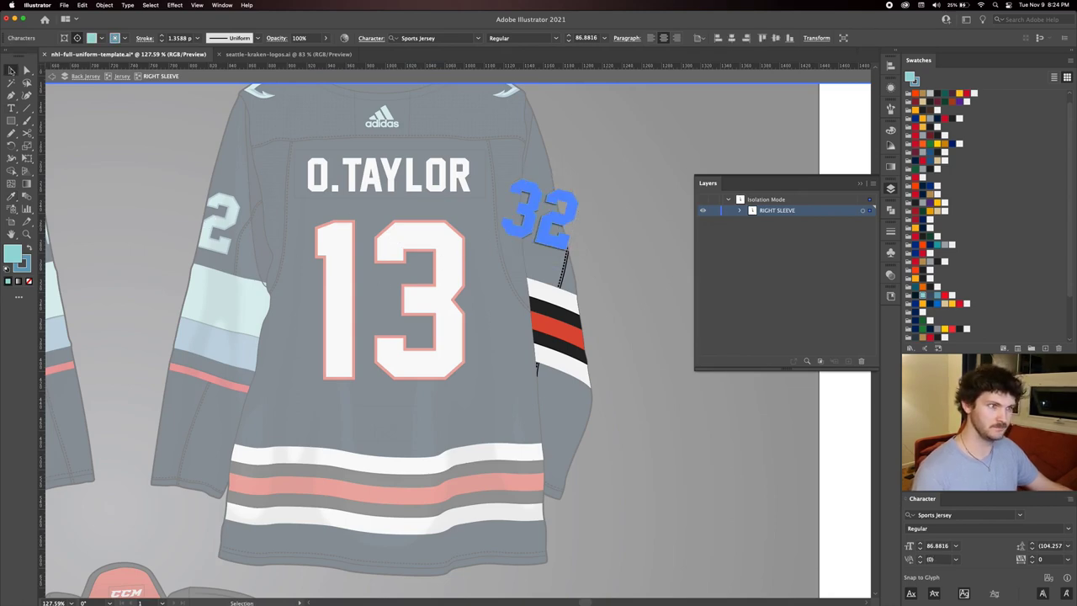
{"action": "key", "text": "Left"}
{"action": "key", "text": "Left"}
{"action": "key", "text": "Left"}
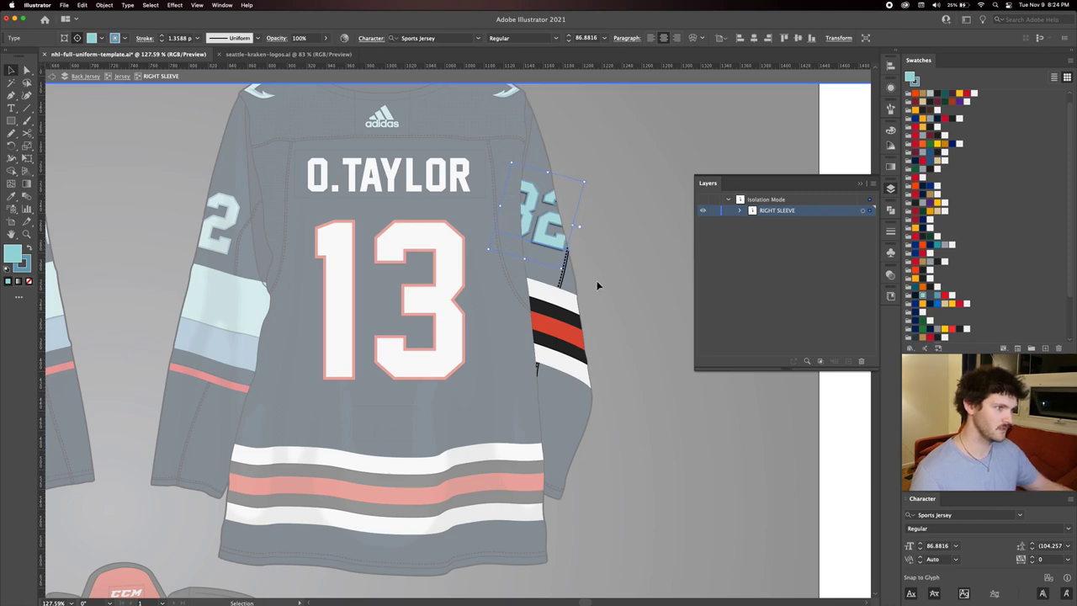
Delete the right sleeve's white, black and red stripes and move the pasted front-jersey sleeve stripes onto the back jersey's right sleeve.
{"action": "left_click", "coordinate": [562, 301]}
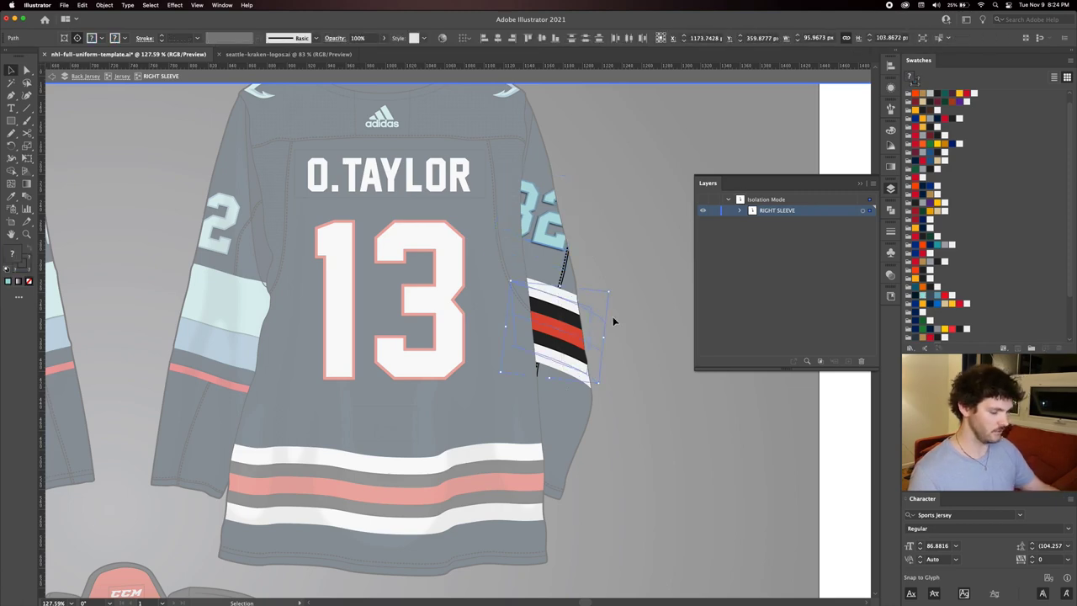
{"action": "key", "text": "Delete"}
{"action": "left_click", "coordinate": [265, 295]}
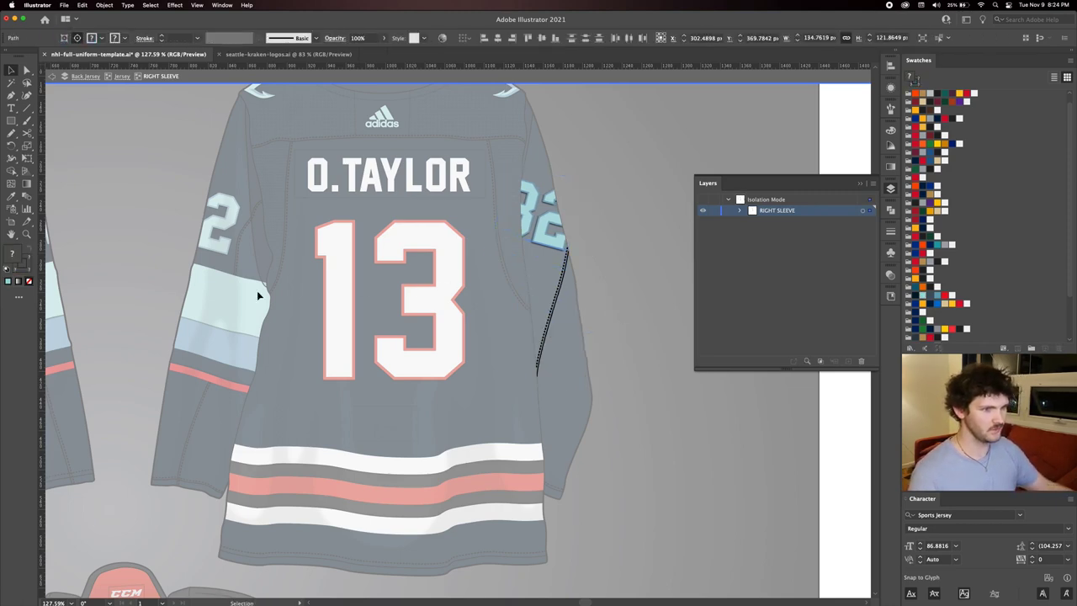
{"action": "key", "text": "z"}
{"action": "left_click_drag", "start_coordinate": [361, 314], "coordinate": [263, 312]}
{"action": "key", "text": "super+0"}
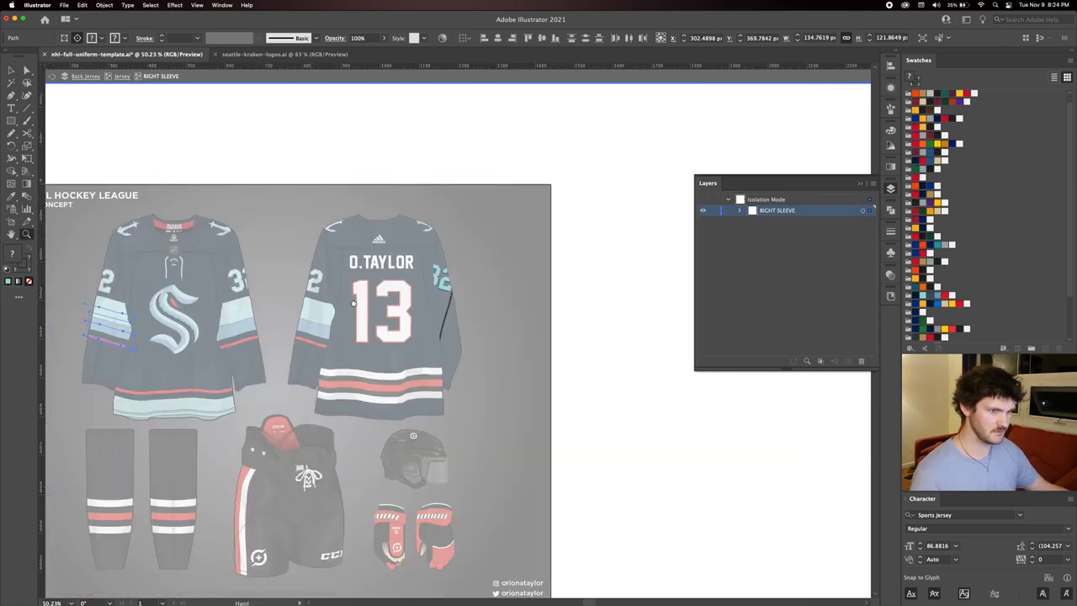
{"action": "key", "text": "v"}
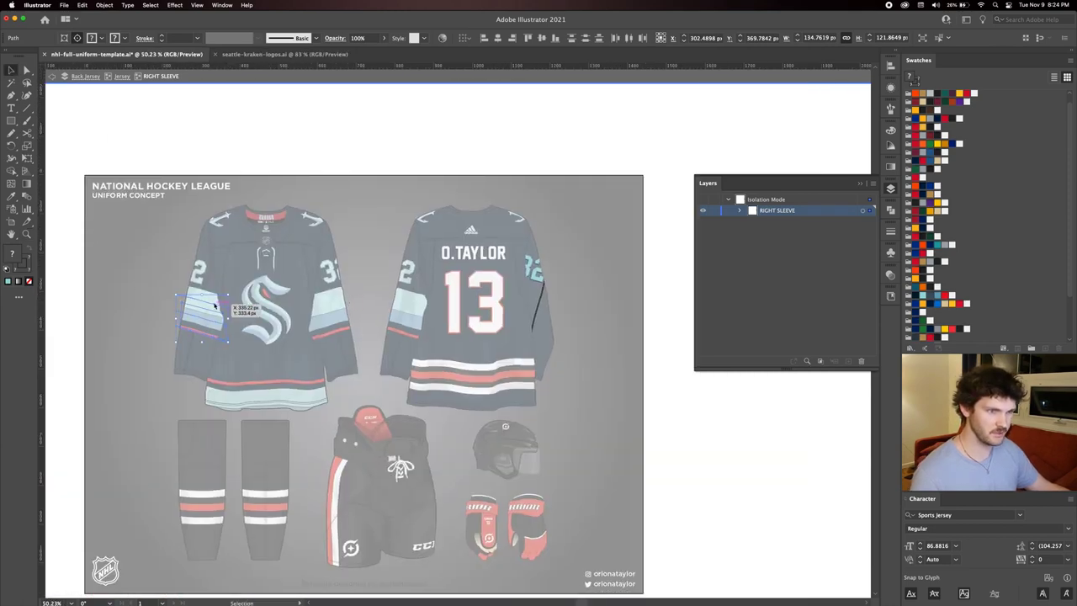
{"action": "left_click_drag", "start_coordinate": [261, 316], "coordinate": [603, 318]}
{"action": "key", "text": "z"}
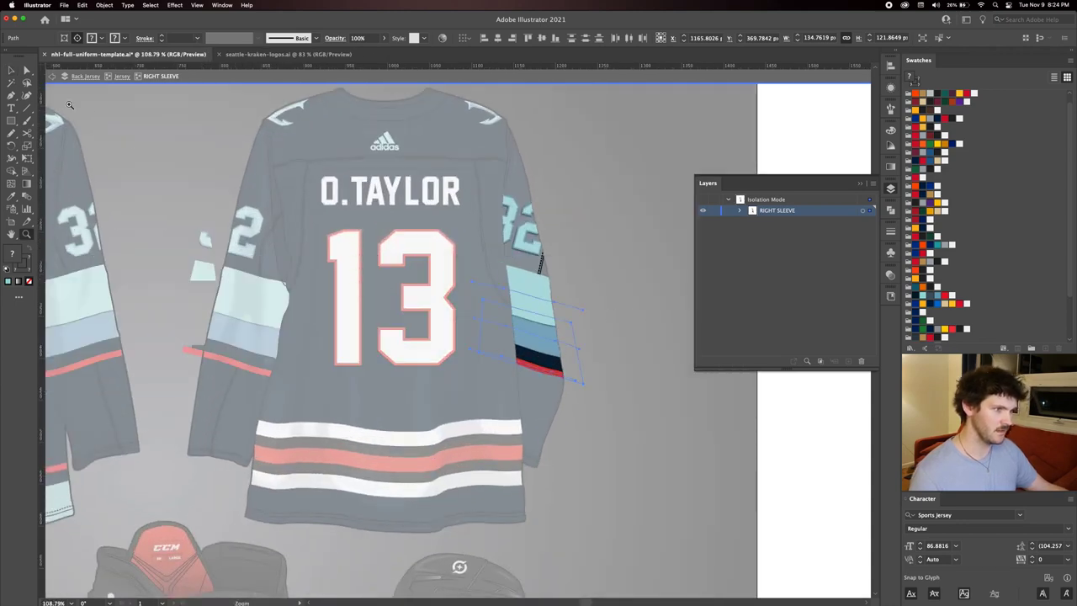
{"action": "left_click", "coordinate": [11, 70]}
{"action": "left_click", "coordinate": [638, 267]}
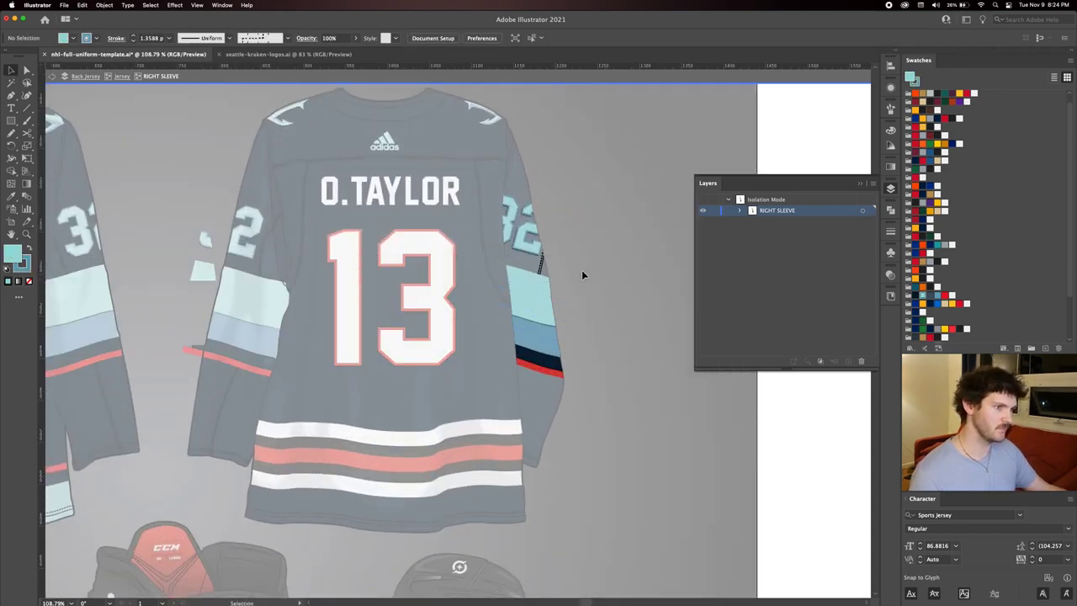
Leave the right sleeve group and isolate the back jersey's BACK group that holds the name, number and hem stripes.
{"action": "scroll", "coordinate": [438, 303], "scroll_direction": "down", "scroll_amount": 2}
{"action": "scroll", "coordinate": [437, 303], "scroll_direction": "left", "scroll_amount": 3}
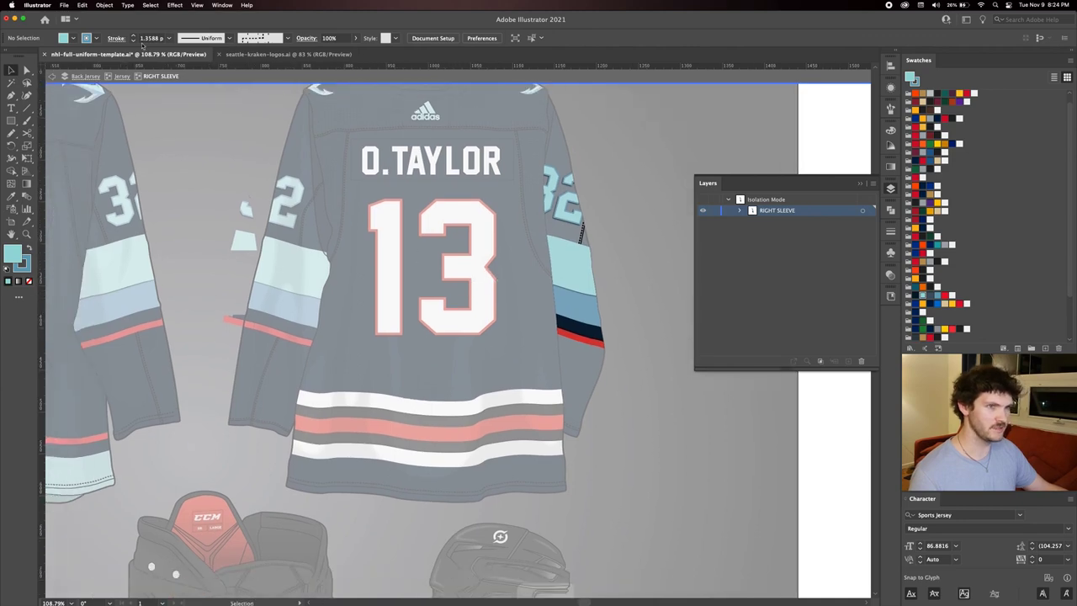
{"action": "left_click", "coordinate": [123, 76]}
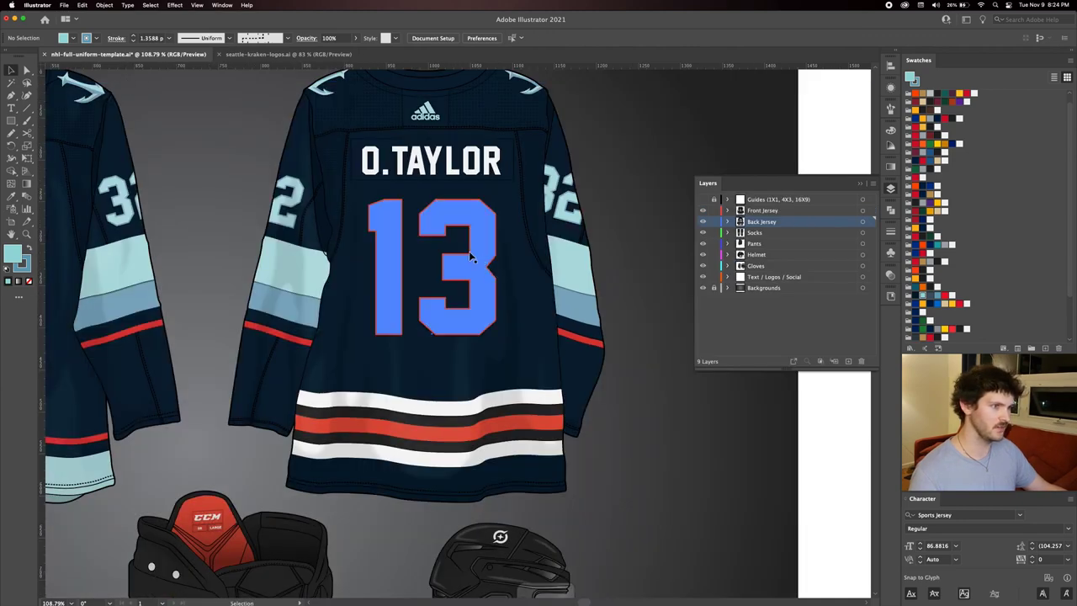
{"action": "double_click", "coordinate": [468, 224]}
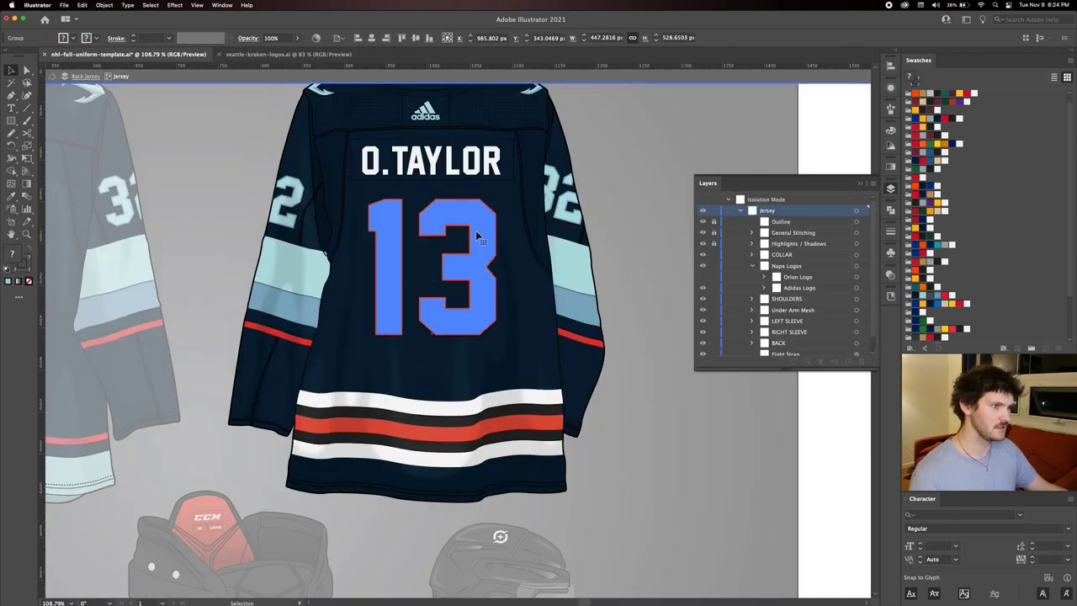
{"action": "double_click", "coordinate": [454, 168]}
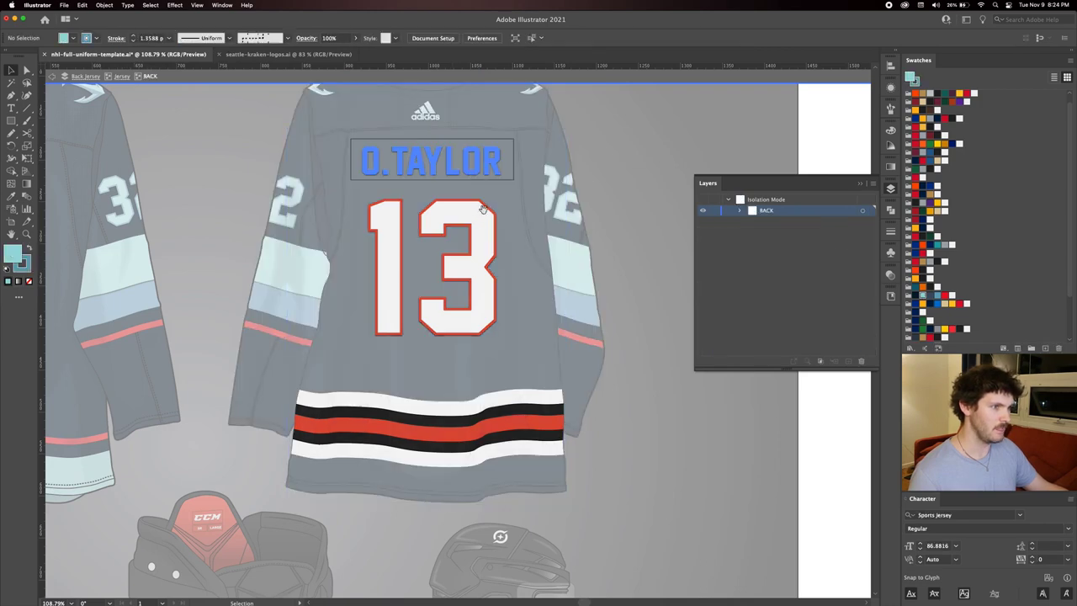
{"action": "left_click_drag", "start_coordinate": [472, 198], "coordinate": [464, 238]}
Browse the available fonts for the nameplate text without changing its font.
{"action": "triple_click", "coordinate": [434, 201]}
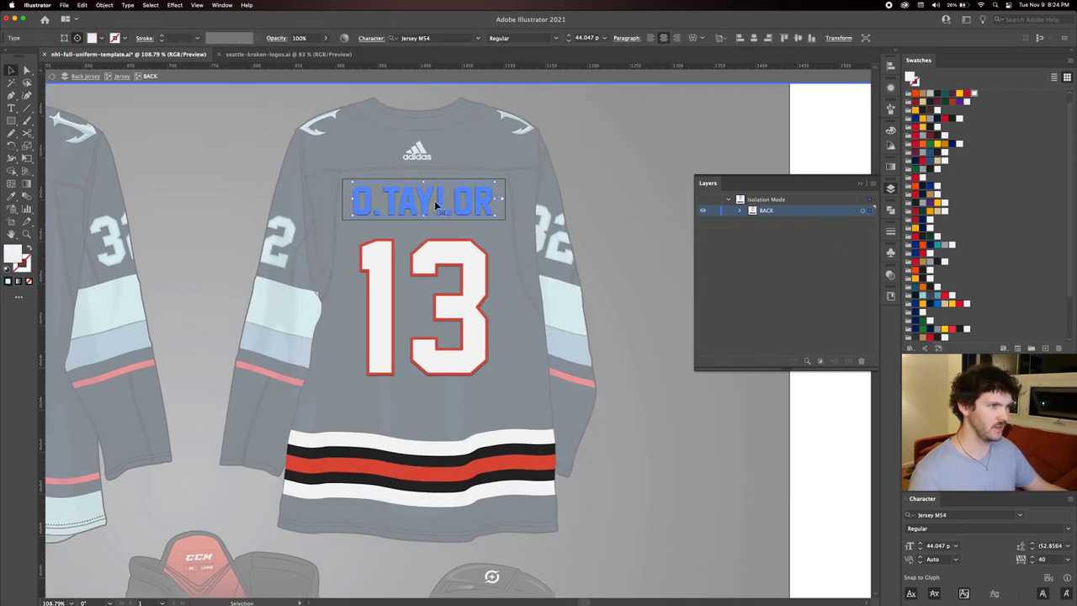
{"action": "key", "text": "Escape"}
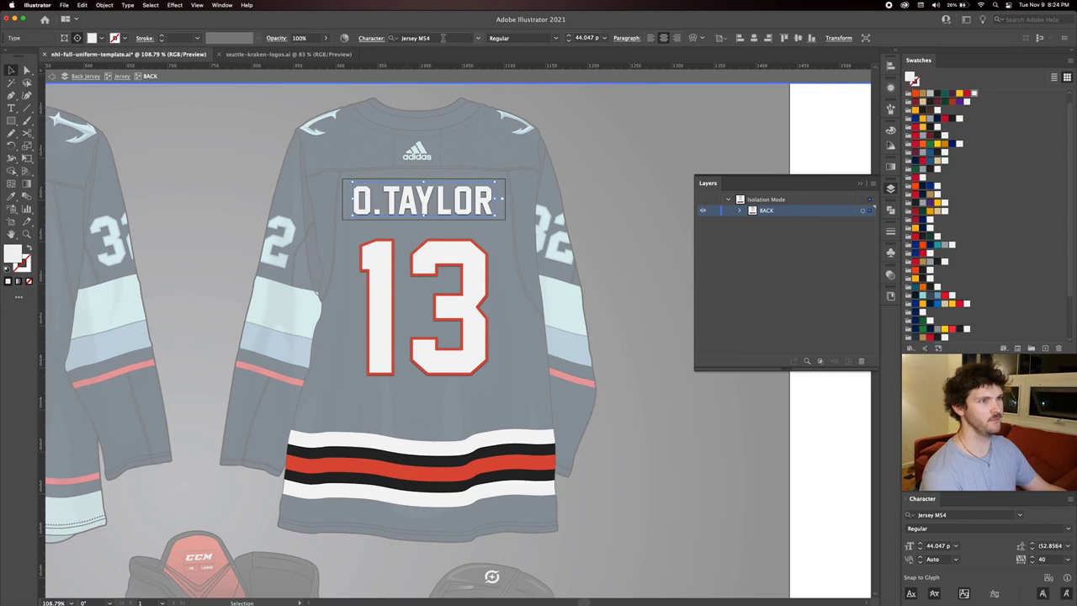
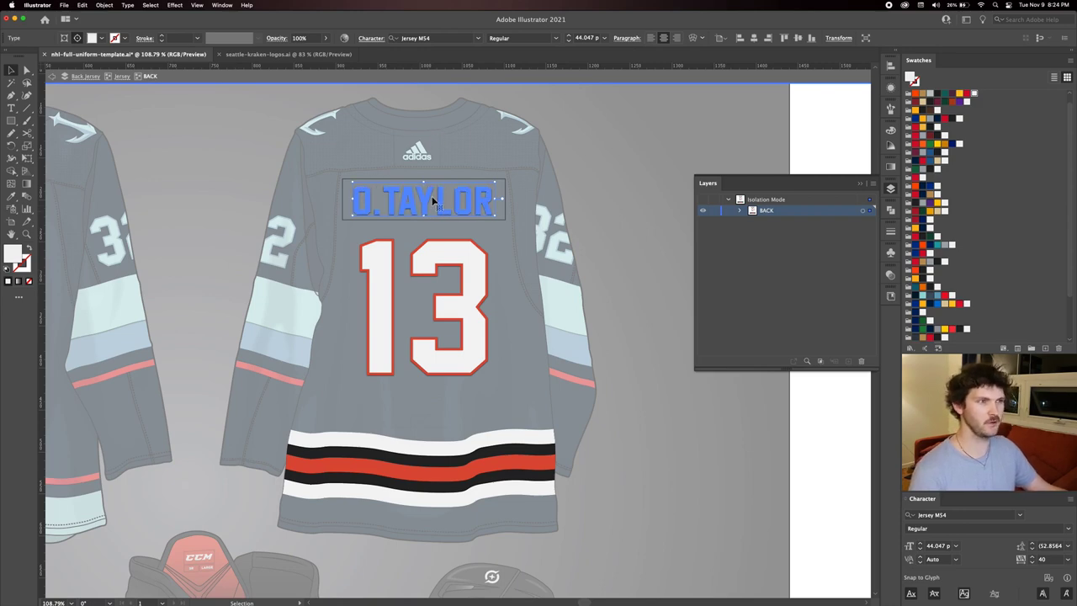
{"action": "left_click", "coordinate": [478, 38]}
{"action": "scroll", "coordinate": [448, 270], "scroll_direction": "down", "scroll_amount": 5}
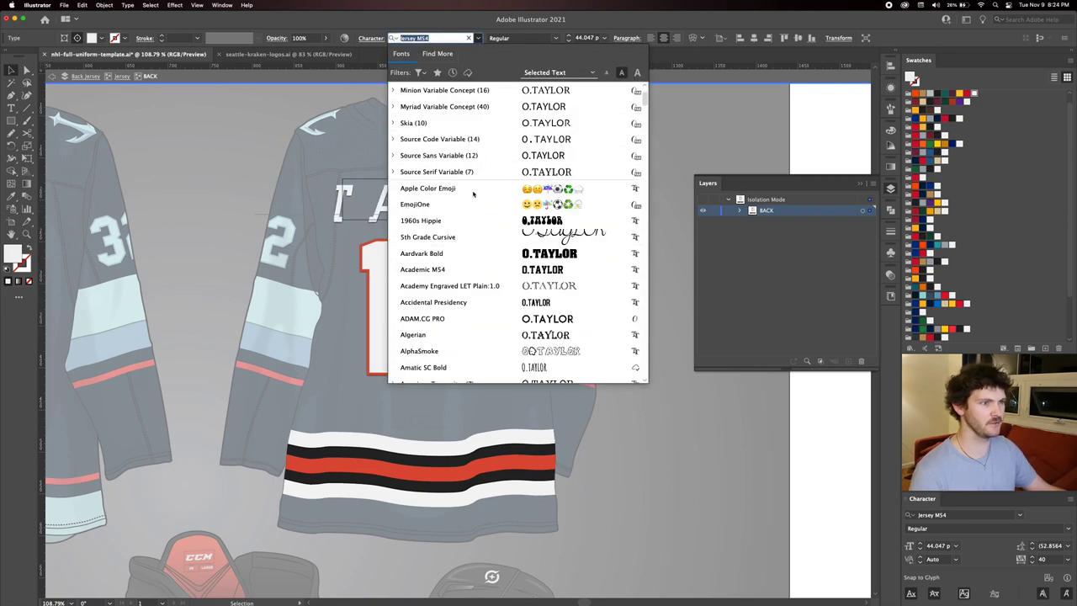
{"action": "left_click", "coordinate": [398, 220]}
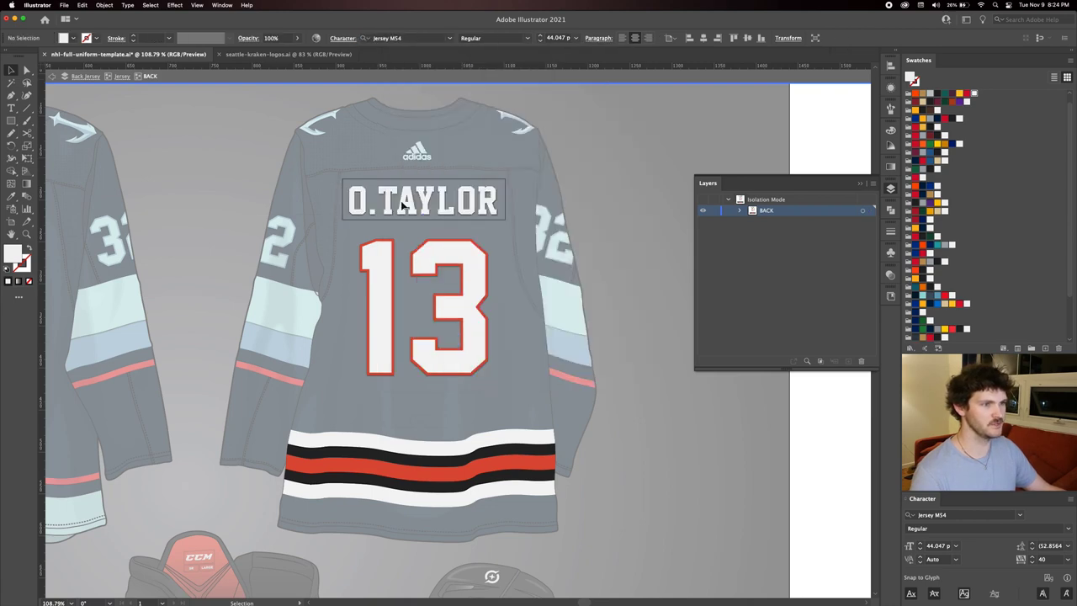
Replace the nameplate text with KRAKEN and fill it with the light teal Kraken swatch.
{"action": "left_click", "coordinate": [449, 204]}
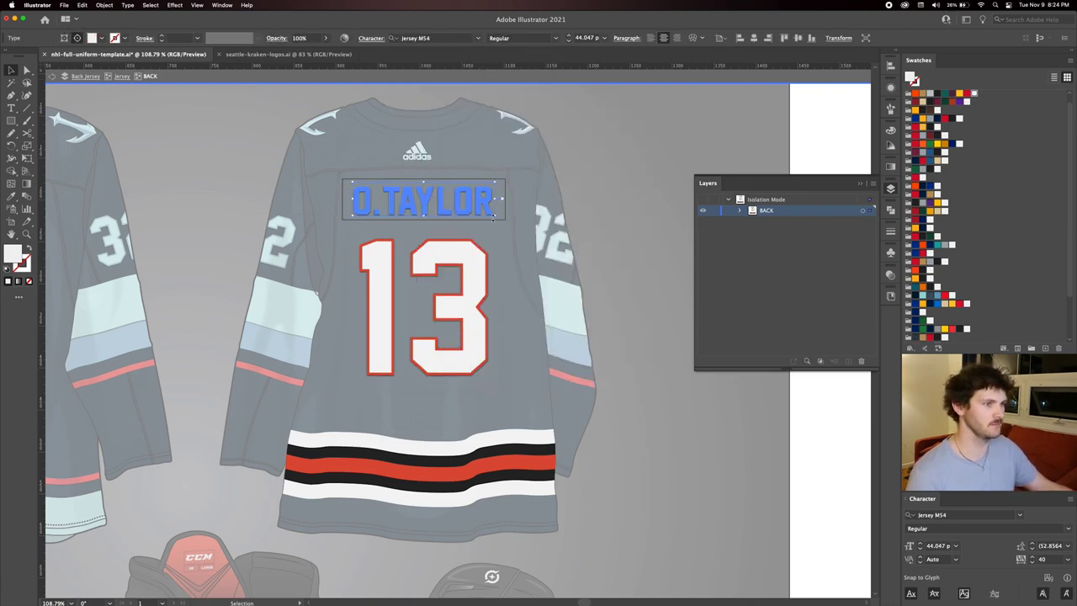
{"action": "double_click", "coordinate": [438, 208]}
{"action": "double_click", "coordinate": [437, 203]}
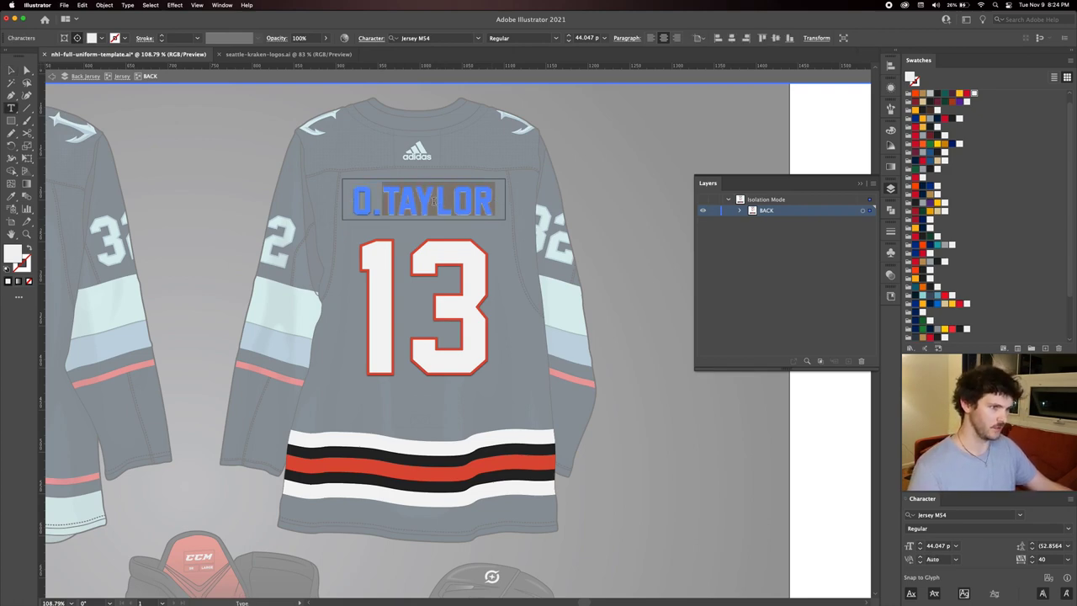
{"action": "triple_click", "coordinate": [438, 205]}
{"action": "type", "text": "KRAKEN"}
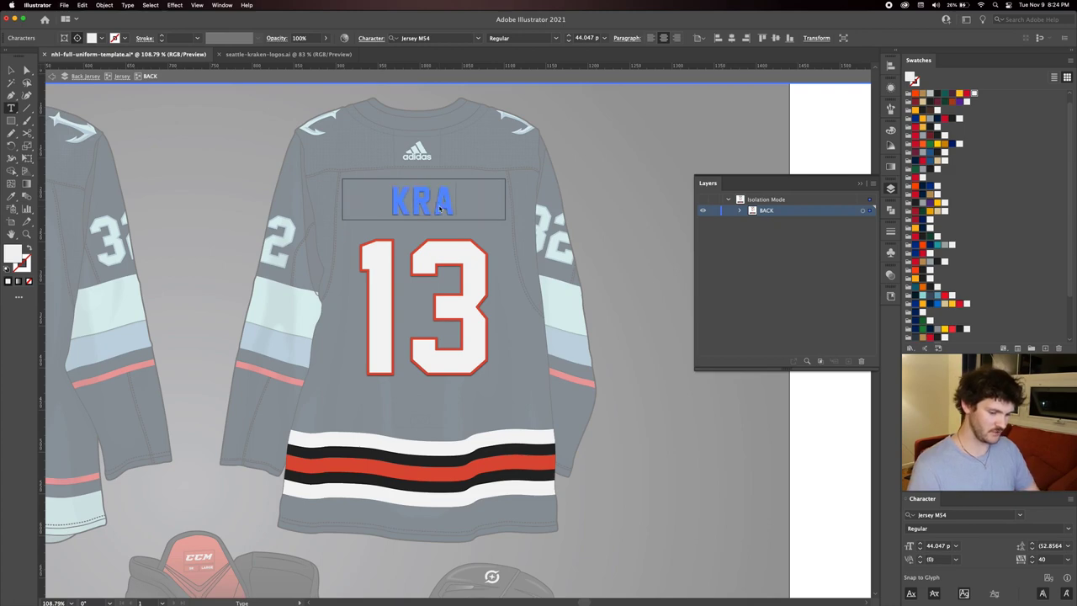
{"action": "left_click", "coordinate": [11, 71]}
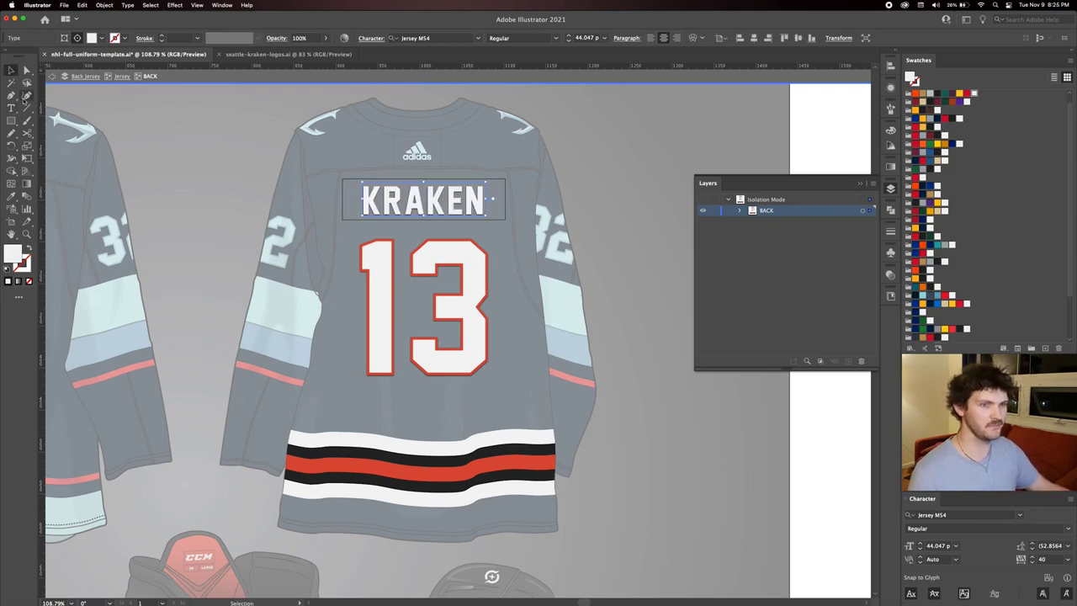
{"action": "left_click", "coordinate": [925, 299]}
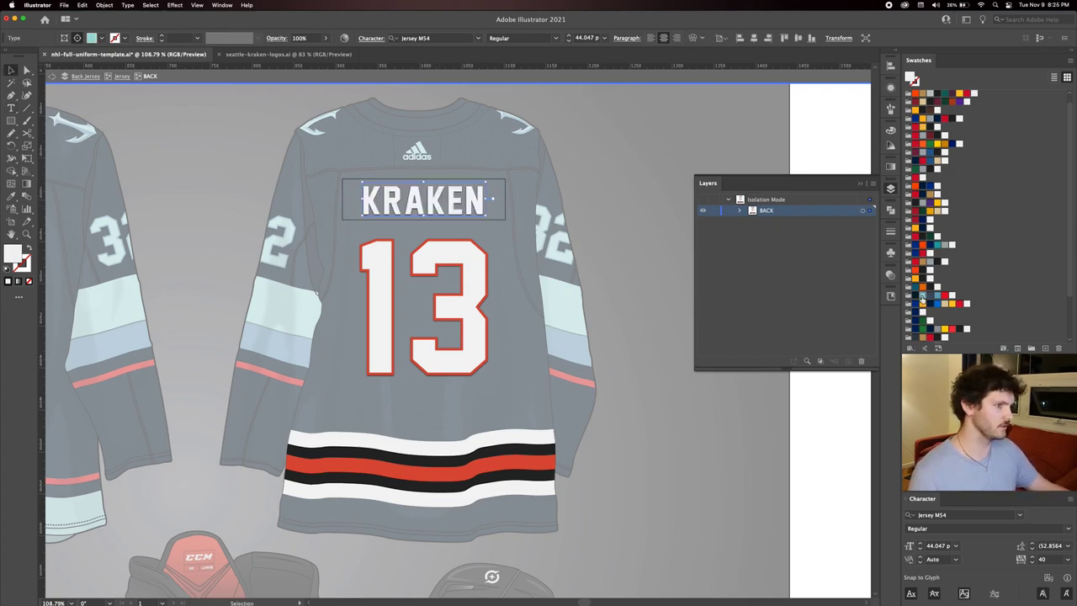
{"action": "left_click", "coordinate": [539, 252]}
Give the back number a light teal fill and a medium blue outline from the Kraken swatches.
{"action": "left_click", "coordinate": [420, 309]}
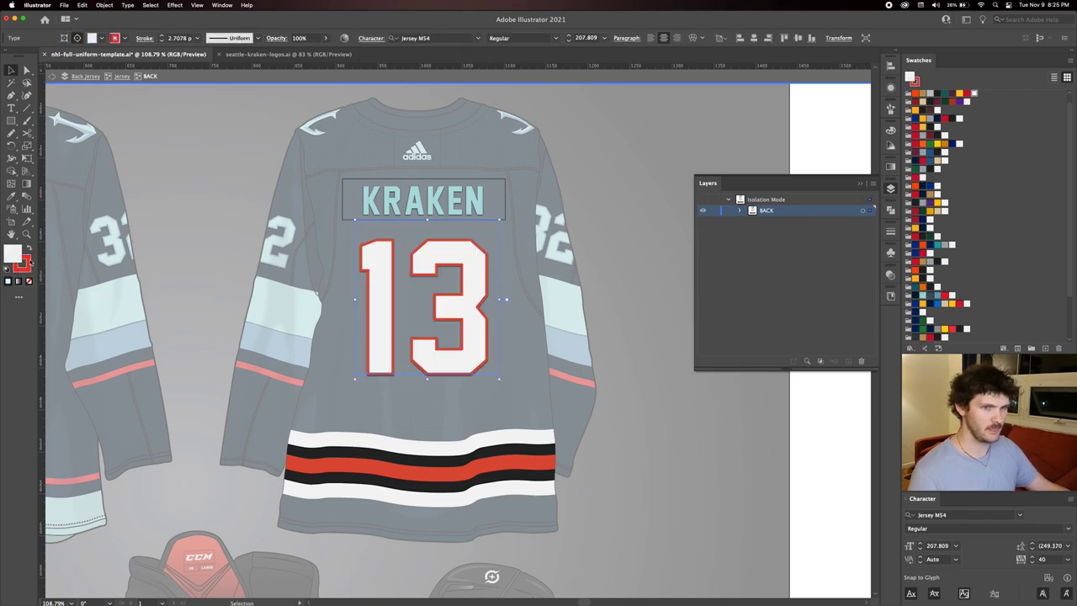
{"action": "left_click", "coordinate": [918, 299]}
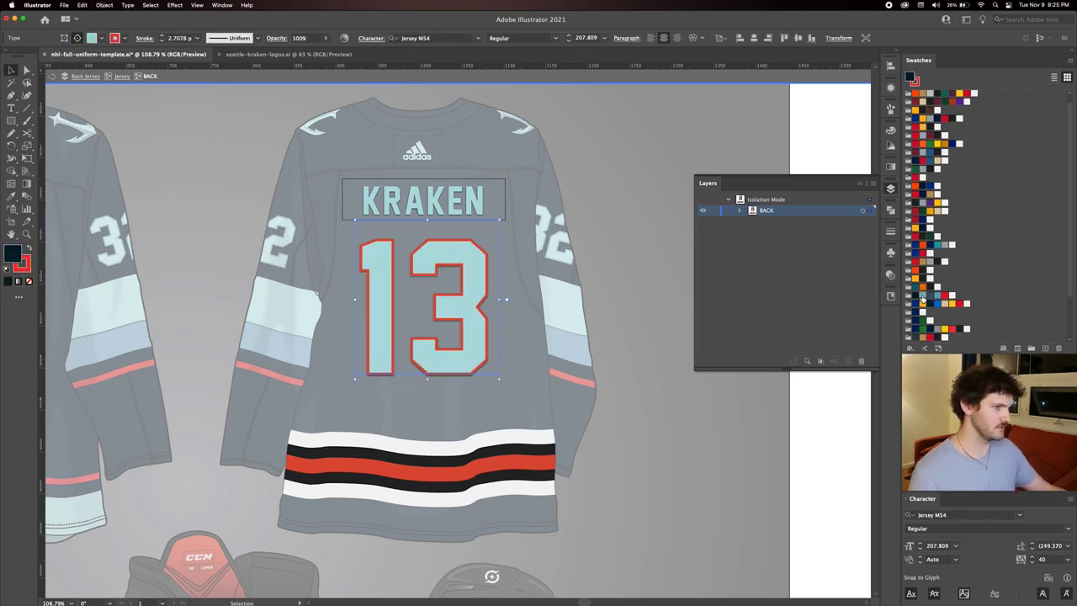
{"action": "left_click", "coordinate": [937, 296]}
Change the back number to 32.
{"action": "double_click", "coordinate": [439, 316]}
{"action": "key", "text": "ctrl+a"}
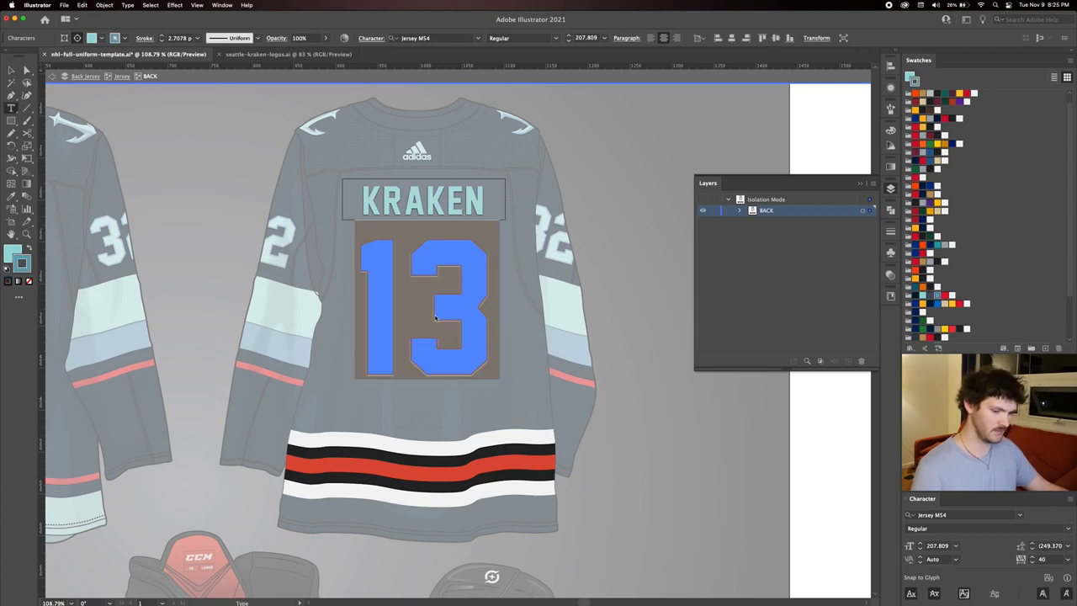
{"action": "type", "text": "32"}
{"action": "key", "text": "Escape"}
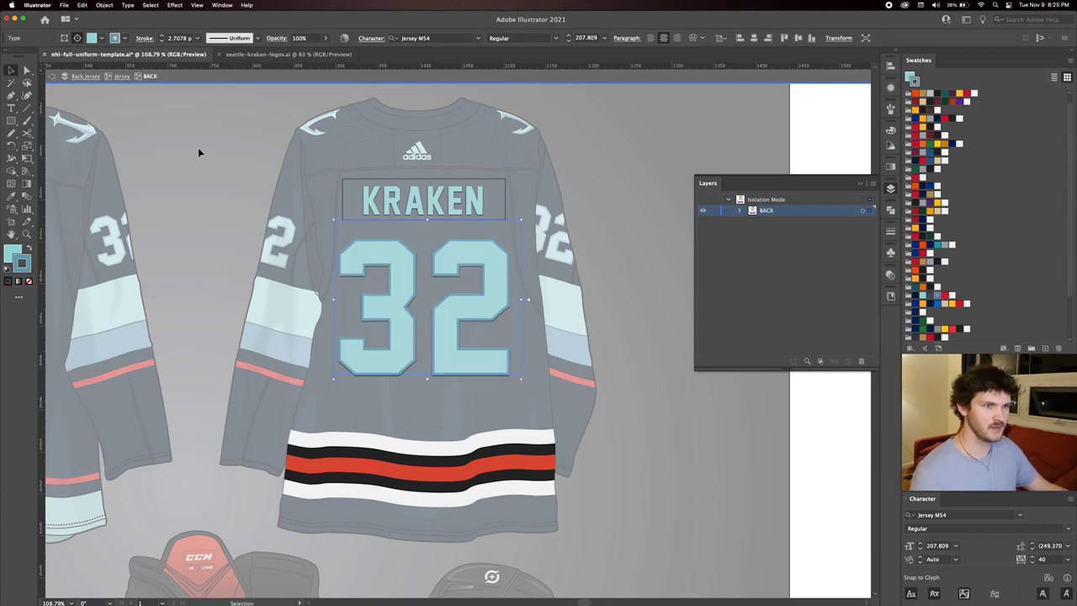
Tighten the back number's tracking to -10.
{"action": "scroll", "coordinate": [583, 264], "scroll_direction": "down", "scroll_amount": 2}
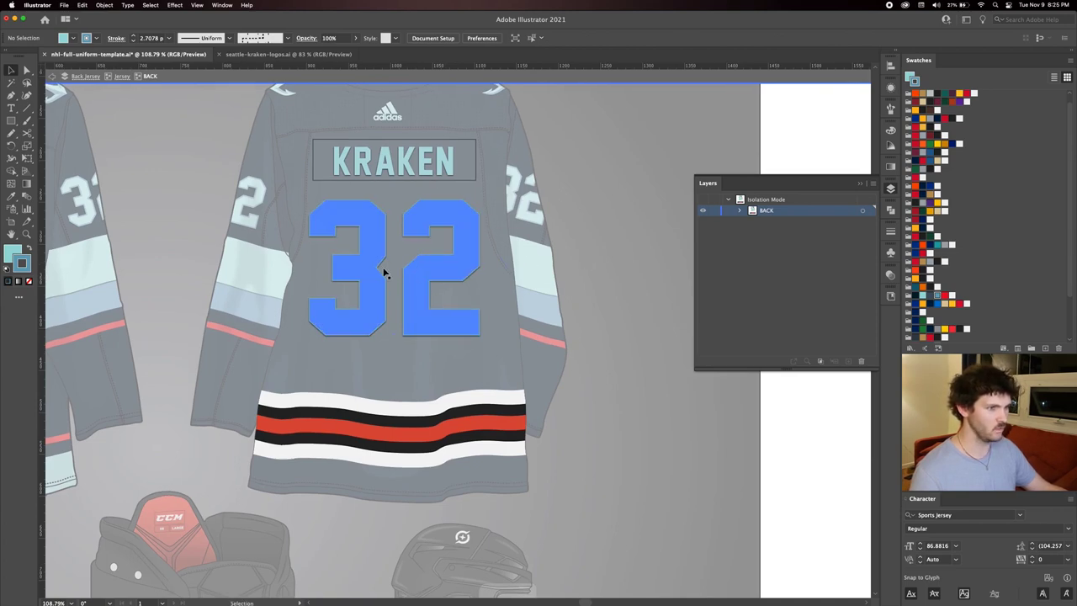
{"action": "left_click", "coordinate": [414, 264]}
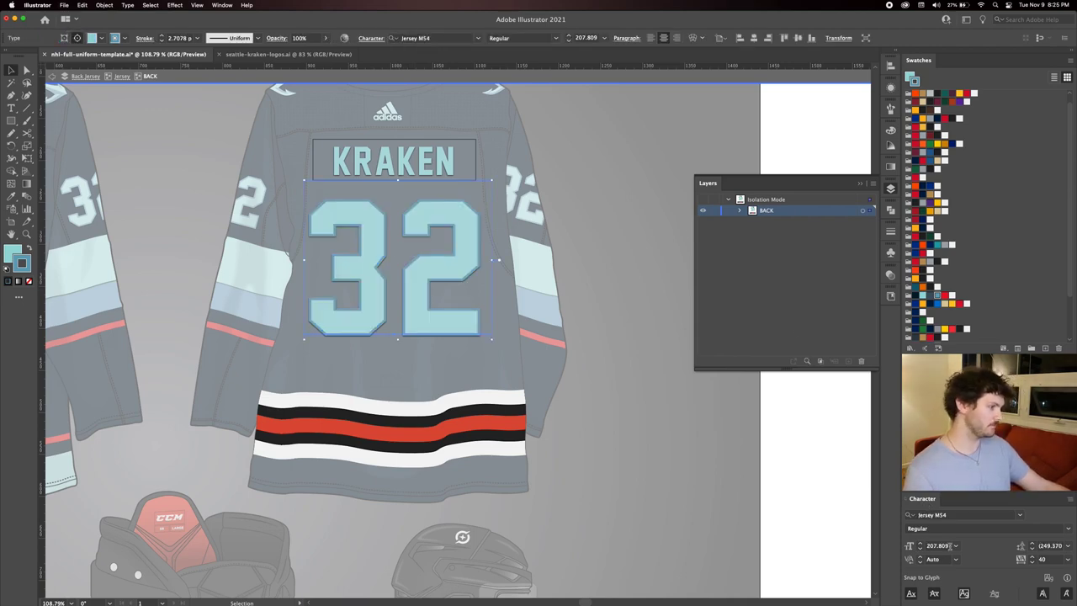
{"action": "left_click", "coordinate": [1045, 559]}
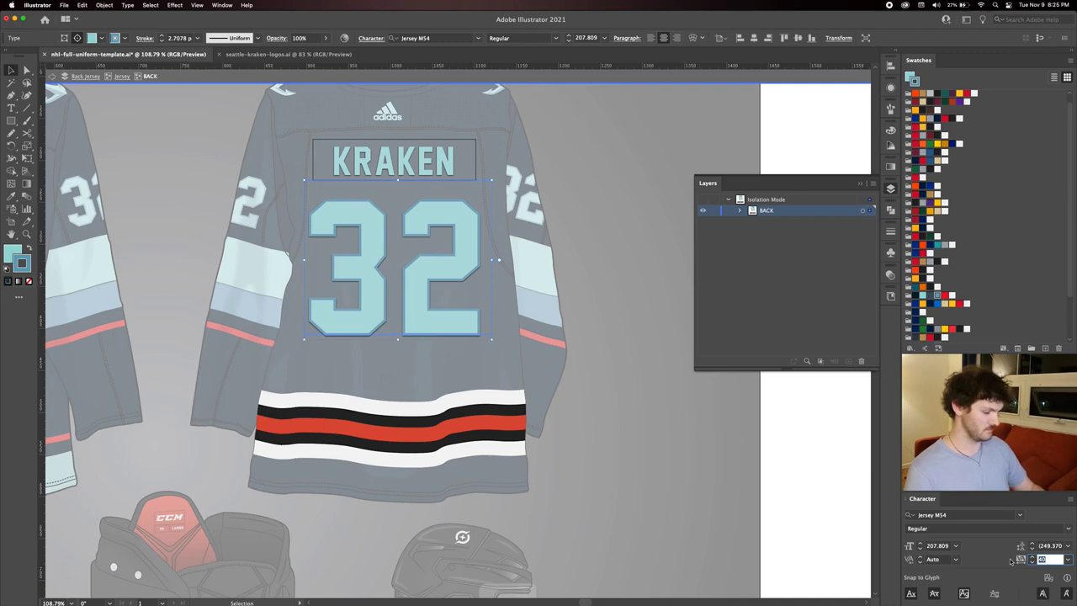
{"action": "key", "text": "Down"}
{"action": "key", "text": "Down"}
{"action": "key", "text": "Down"}
{"action": "key", "text": "Down"}
{"action": "key", "text": "Down"}
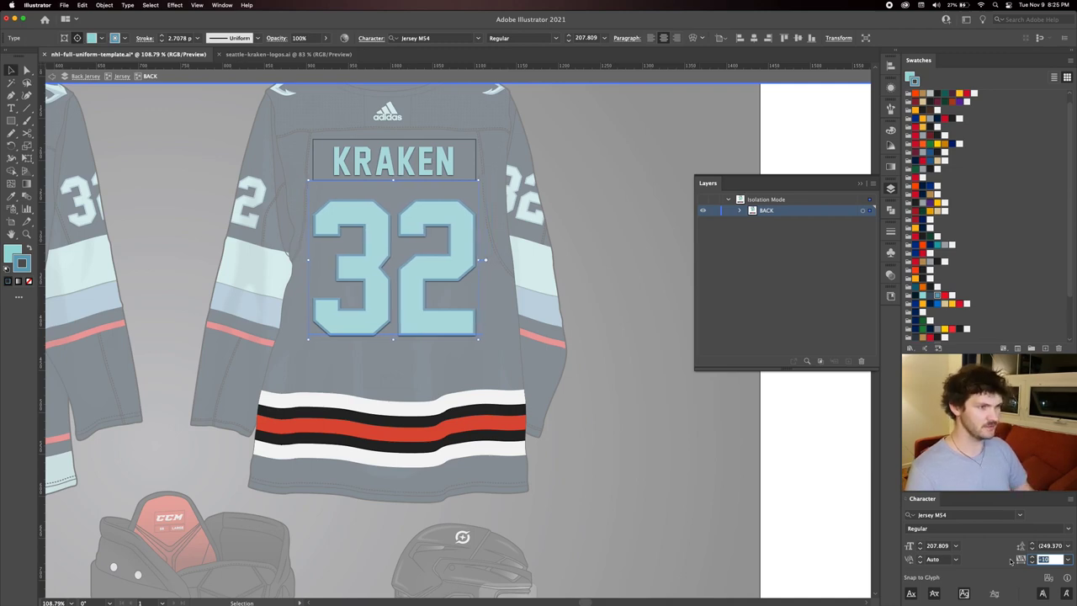
{"action": "key", "text": "Down"}
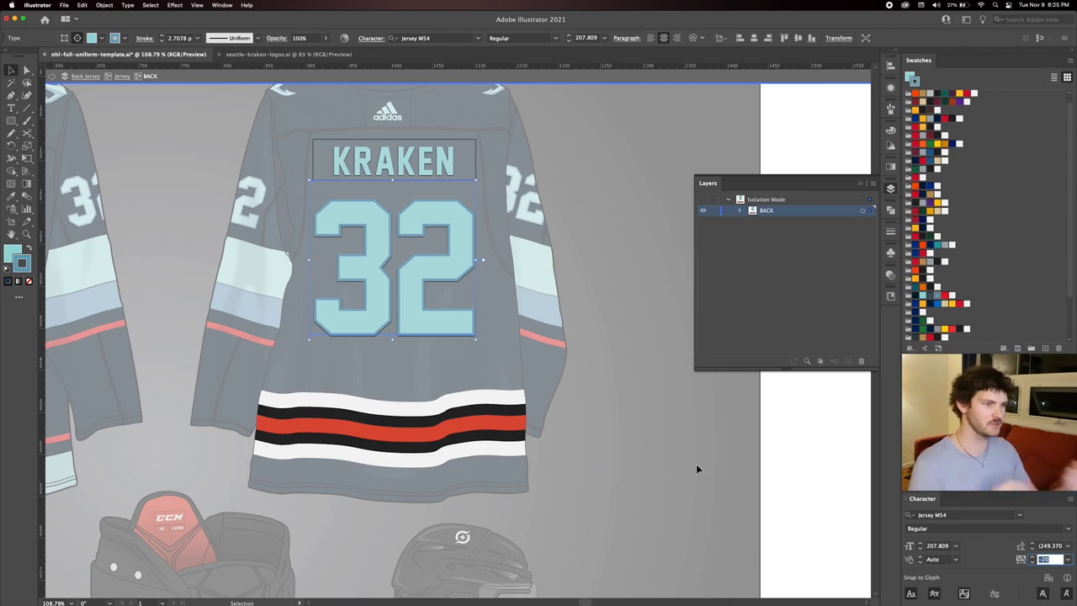
{"action": "key", "text": "Up"}
{"action": "left_click", "coordinate": [570, 317]}
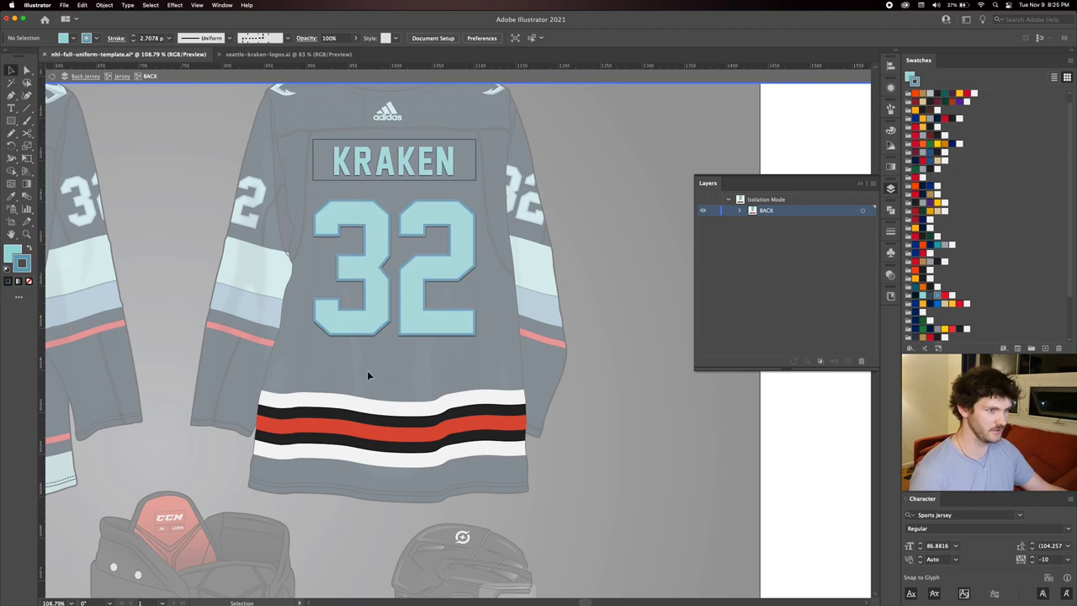
Restyle the back hem's upper white stripe as a 7 pt red stroke by sampling the front sleeve's red stripe with the Eyedropper.
{"action": "scroll", "coordinate": [378, 353], "scroll_direction": "down", "scroll_amount": 3}
{"action": "left_click", "coordinate": [429, 351]}
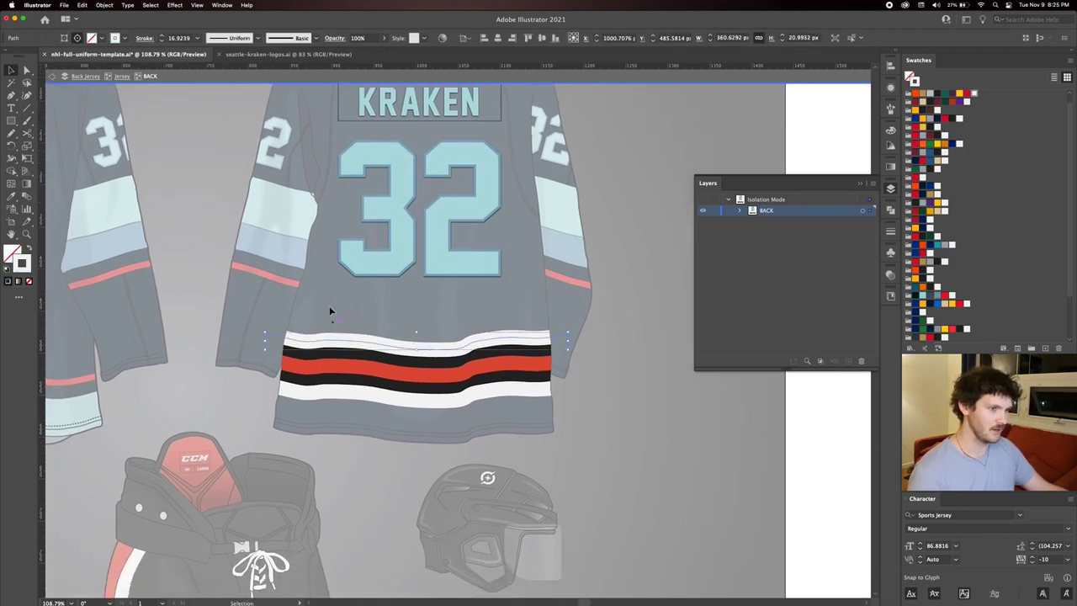
{"action": "scroll", "coordinate": [362, 277], "scroll_direction": "left", "scroll_amount": 3}
{"action": "scroll", "coordinate": [362, 278], "scroll_direction": "down", "scroll_amount": 2}
{"action": "key", "text": "i"}
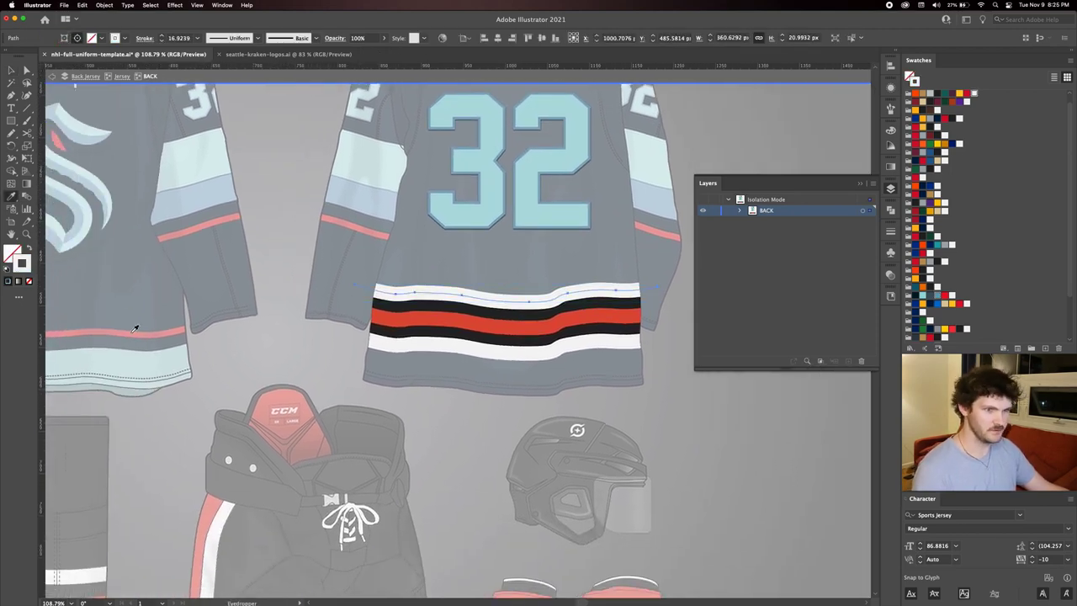
{"action": "left_click", "coordinate": [118, 327]}
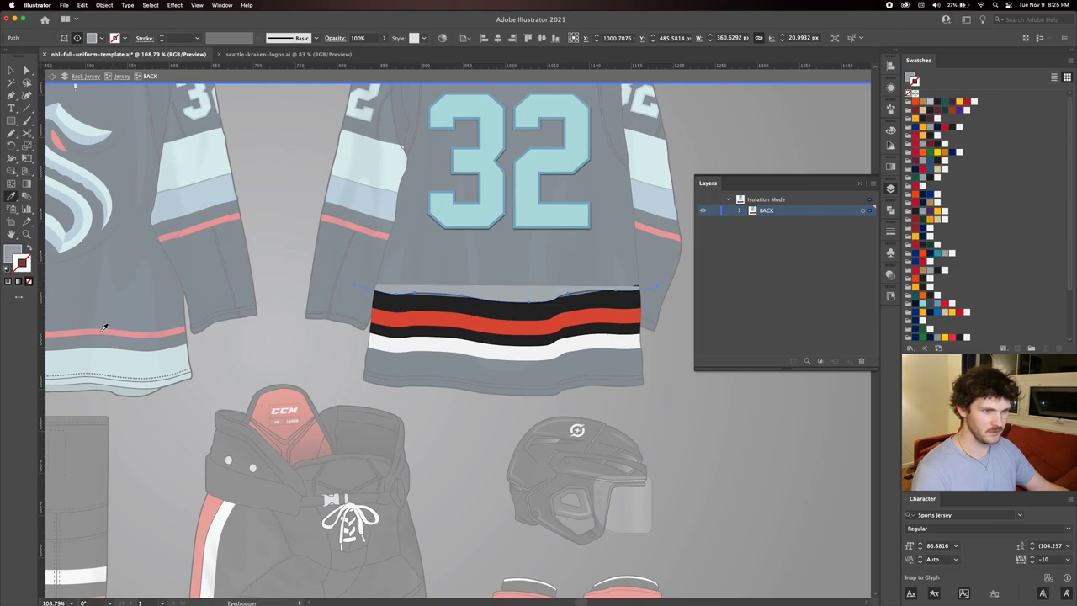
{"action": "left_click", "coordinate": [215, 225]}
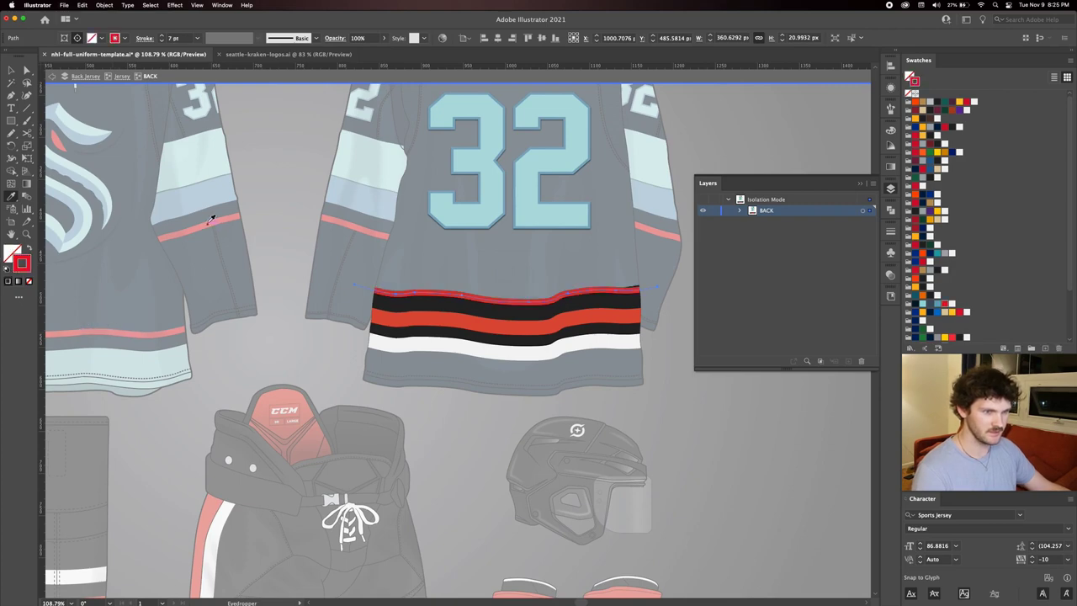
{"action": "left_click", "coordinate": [11, 69]}
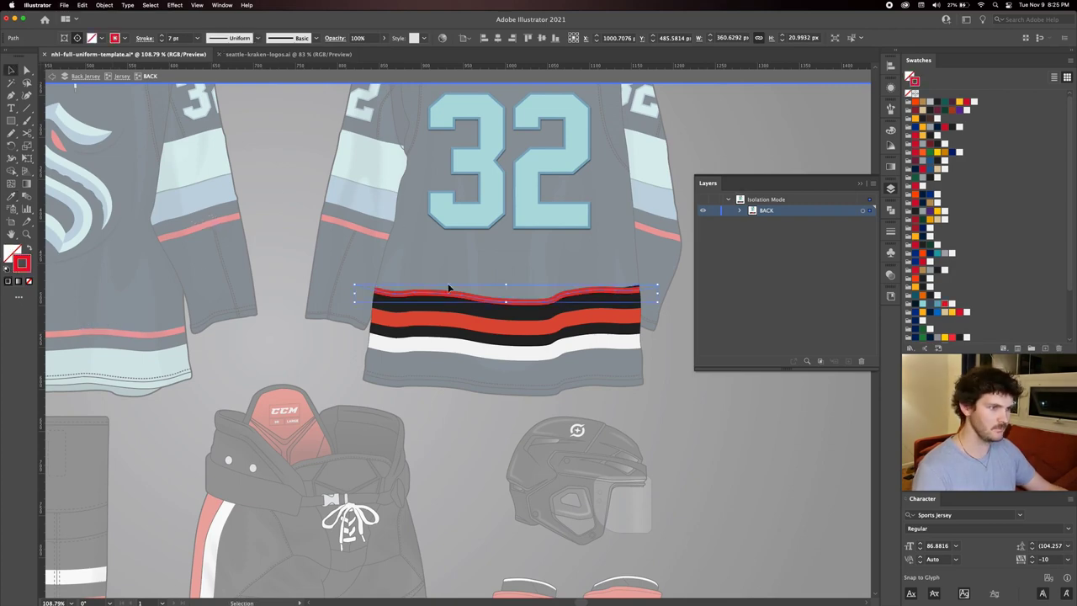
Delete the black backing band and the middle red stripe from the back jersey's hem.
{"action": "left_click", "coordinate": [474, 320]}
{"action": "key", "text": "super+shift+a"}
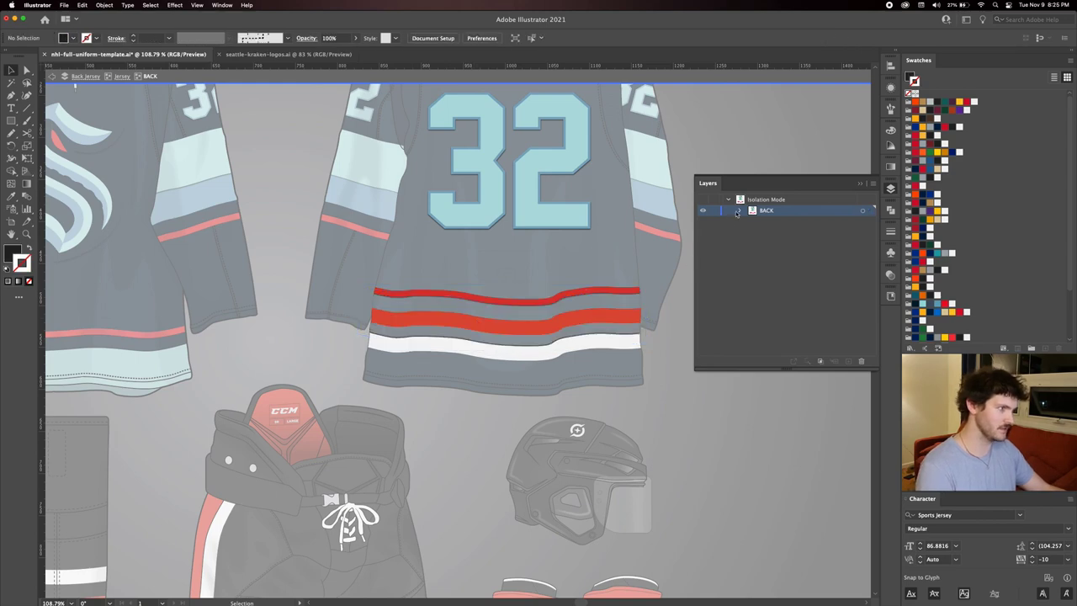
{"action": "left_click", "coordinate": [740, 209]}
{"action": "left_click", "coordinate": [516, 328]}
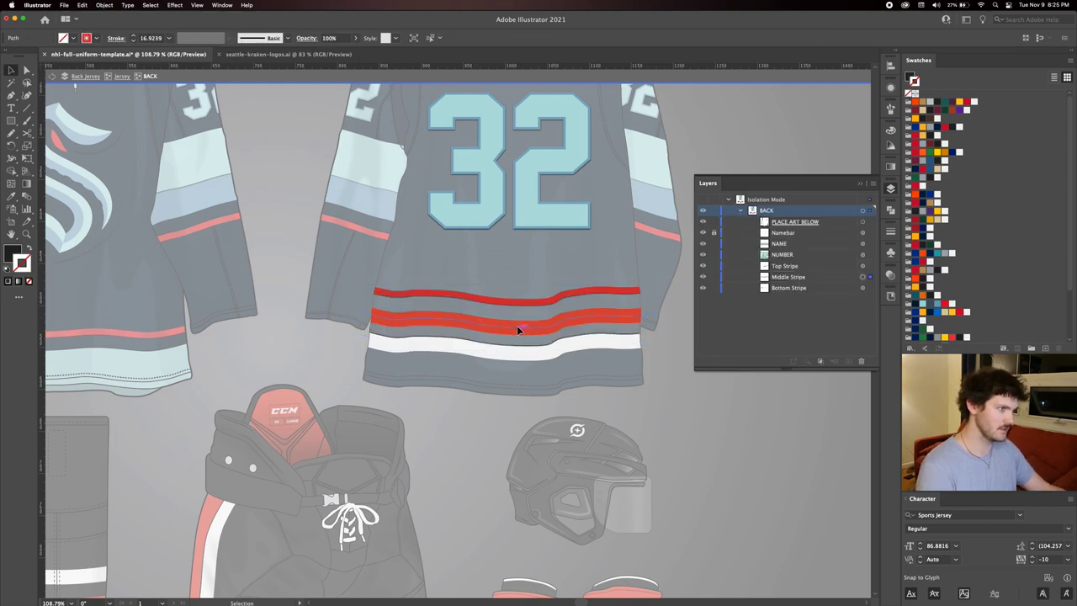
{"action": "key", "text": "Delete"}
Restyle the back hem's bottom white stripe as a 55 pt light teal stroke by sampling the front sleeve's teal stripe with the Eyedropper.
{"action": "left_click", "coordinate": [508, 353]}
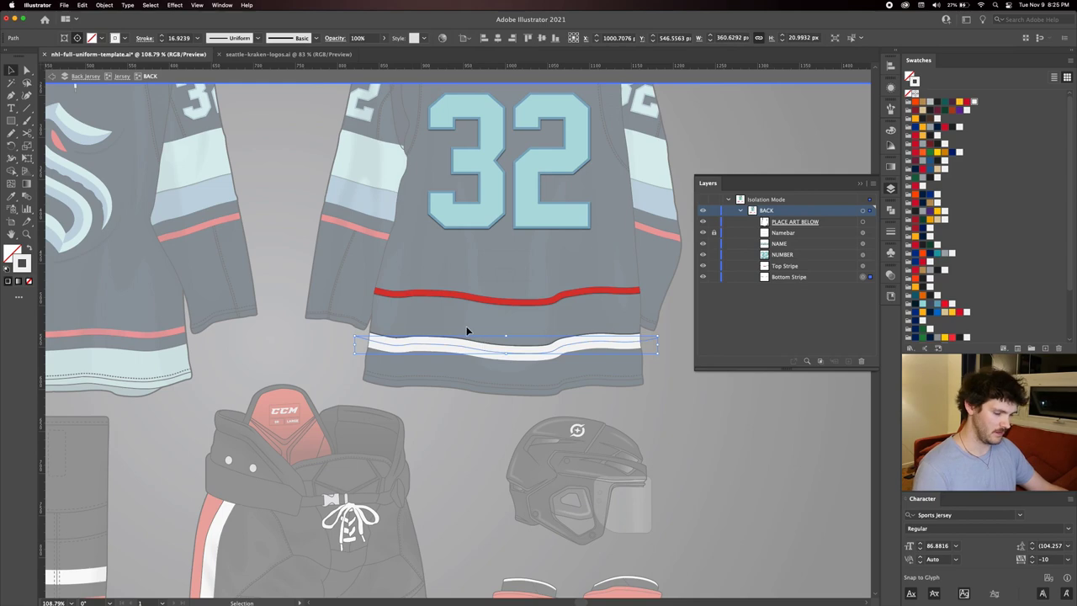
{"action": "key", "text": "o"}
{"action": "key", "text": "i"}
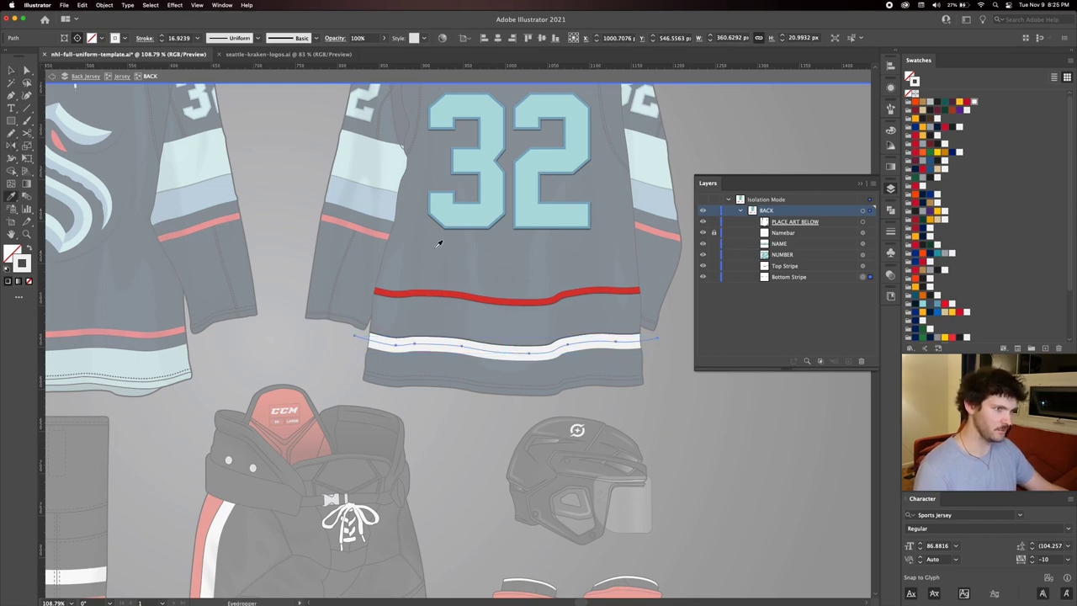
{"action": "left_click", "coordinate": [393, 167]}
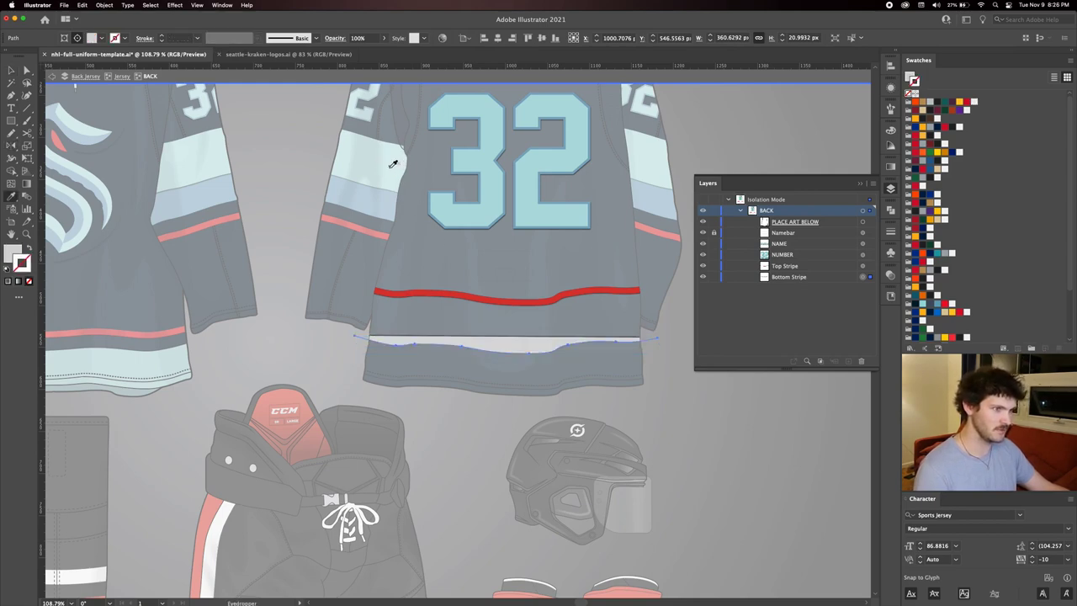
{"action": "left_click", "coordinate": [193, 162]}
Nudge the light teal stripe down about 26 px so it fills the back jersey's hem to its lower edge.
{"action": "key", "text": "v"}
{"action": "key", "text": "Down"}
{"action": "key", "text": "Down"}
{"action": "key", "text": "Down"}
{"action": "key", "text": "Down"}
{"action": "key", "text": "Down"}
{"action": "key", "text": "Down"}
{"action": "key", "text": "Down"}
{"action": "key", "text": "Down"}
{"action": "key", "text": "Down"}
{"action": "key", "text": "Down"}
{"action": "key", "text": "Down"}
{"action": "key", "text": "Down"}
{"action": "key", "text": "Down"}
{"action": "key", "text": "Down"}
{"action": "key", "text": "Down"}
{"action": "key", "text": "Down"}
{"action": "key", "text": "Down"}
{"action": "key", "text": "Down"}
{"action": "key", "text": "Down"}
{"action": "key", "text": "Down"}
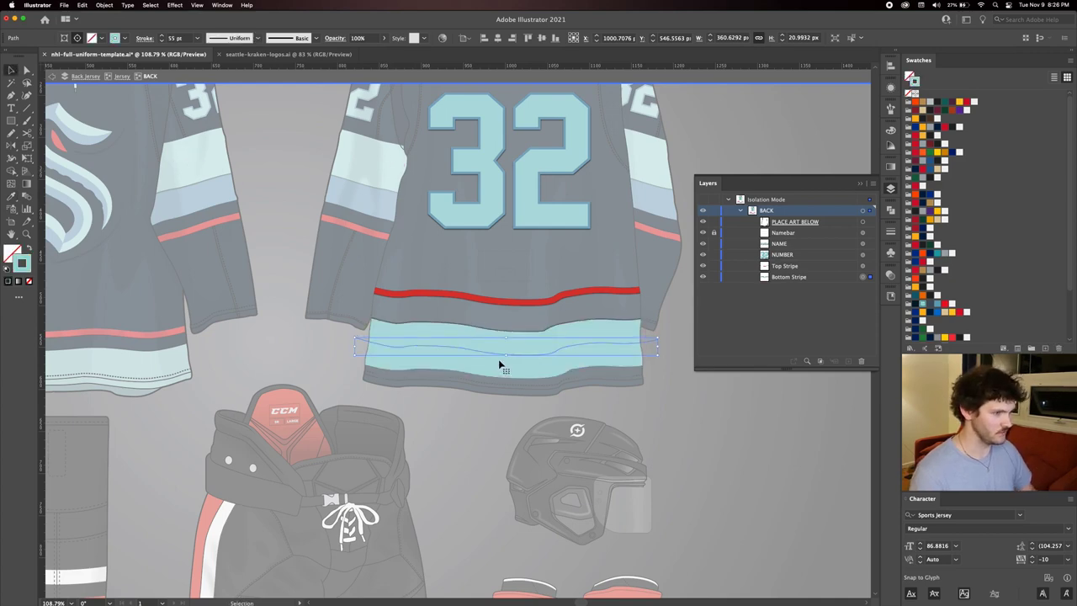
{"action": "key", "text": "Down"}
{"action": "key", "text": "Down"}
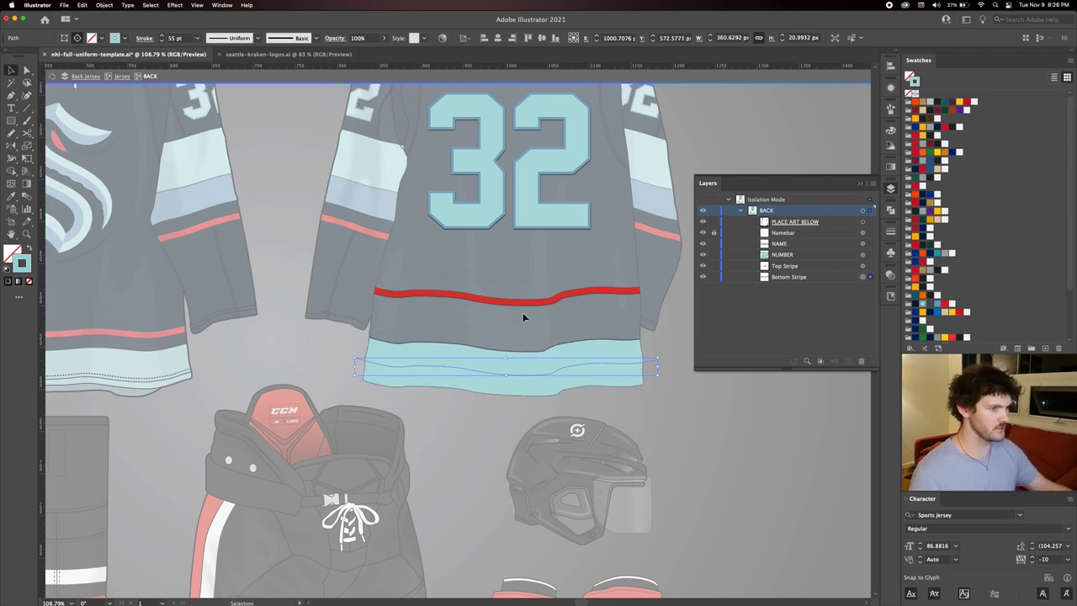
Move the back hem's red stripe down about 37 px to sit just above the teal band, and exit isolation mode.
{"action": "left_click_drag", "start_coordinate": [521, 311], "coordinate": [516, 337]}
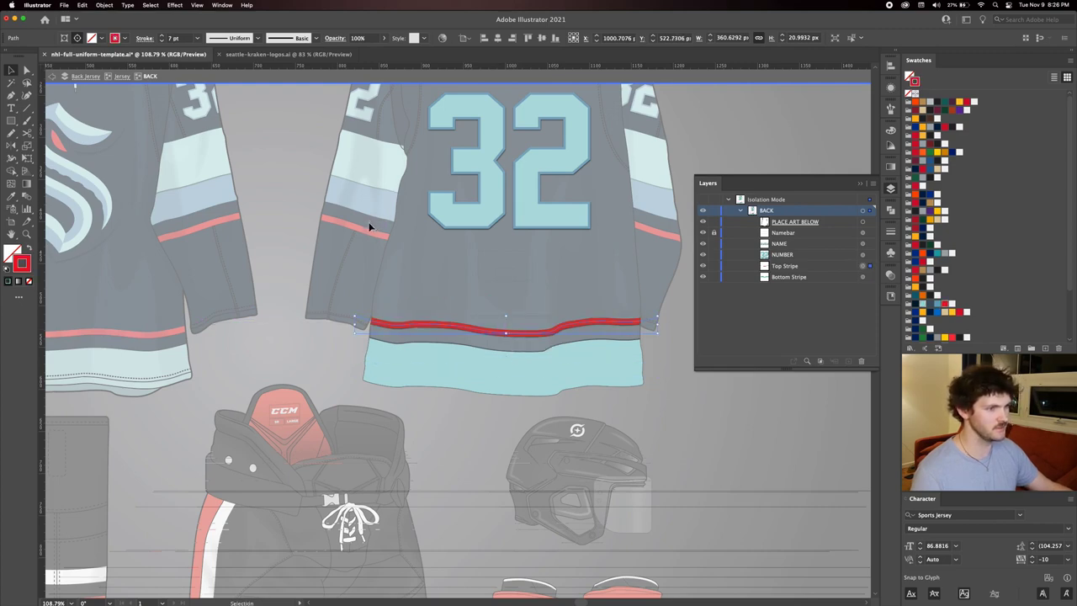
{"action": "left_click", "coordinate": [622, 387]}
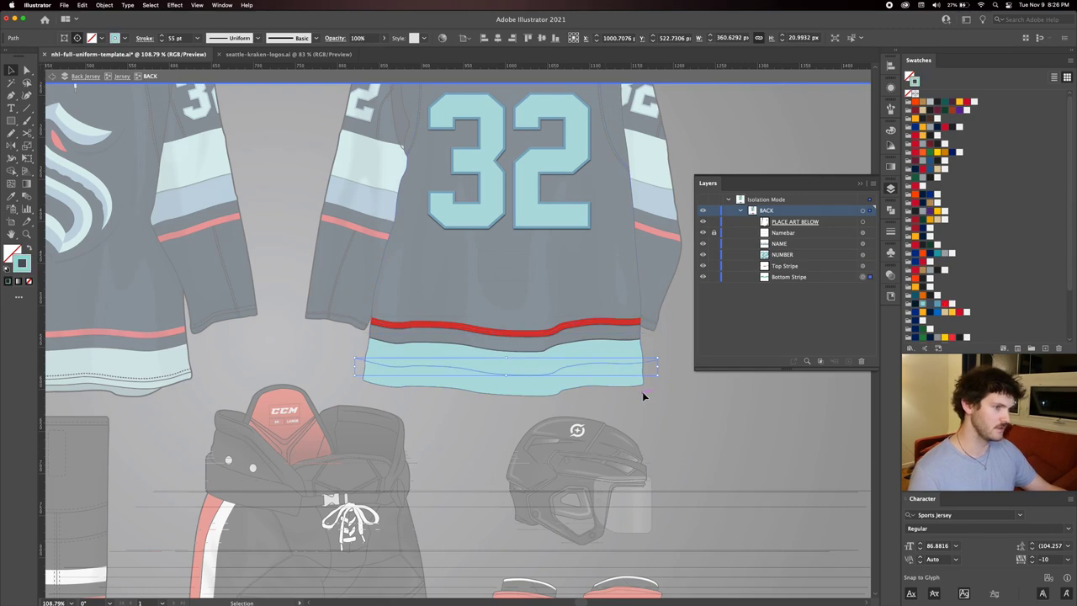
{"action": "left_click", "coordinate": [481, 302]}
{"action": "key", "text": "Escape"}
Isolate the Socks group and fill the base colour of both socks with the dark navy Kraken swatch.
{"action": "key", "text": "z"}
{"action": "left_click", "coordinate": [523, 290], "text": "alt"}
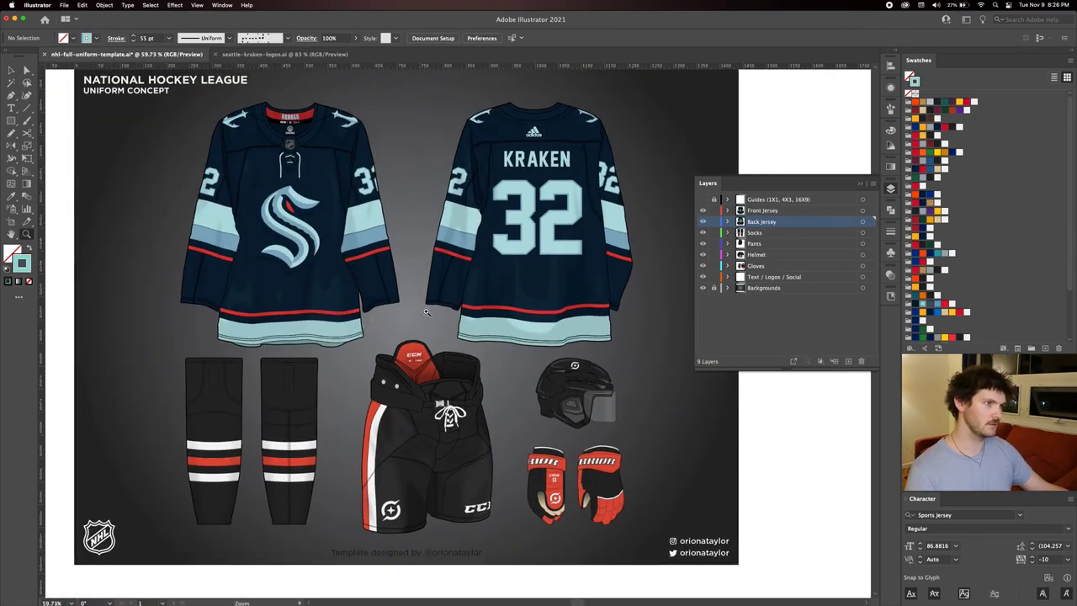
{"action": "mouse_move", "coordinate": [352, 282]}
{"action": "left_mouse_down"}
{"action": "mouse_move", "coordinate": [385, 256]}
{"action": "mouse_move", "coordinate": [355, 287]}
{"action": "left_mouse_up"}
{"action": "scroll", "coordinate": [274, 313], "scroll_direction": "down", "scroll_amount": 3}
{"action": "scroll", "coordinate": [274, 313], "scroll_direction": "left", "scroll_amount": 3}
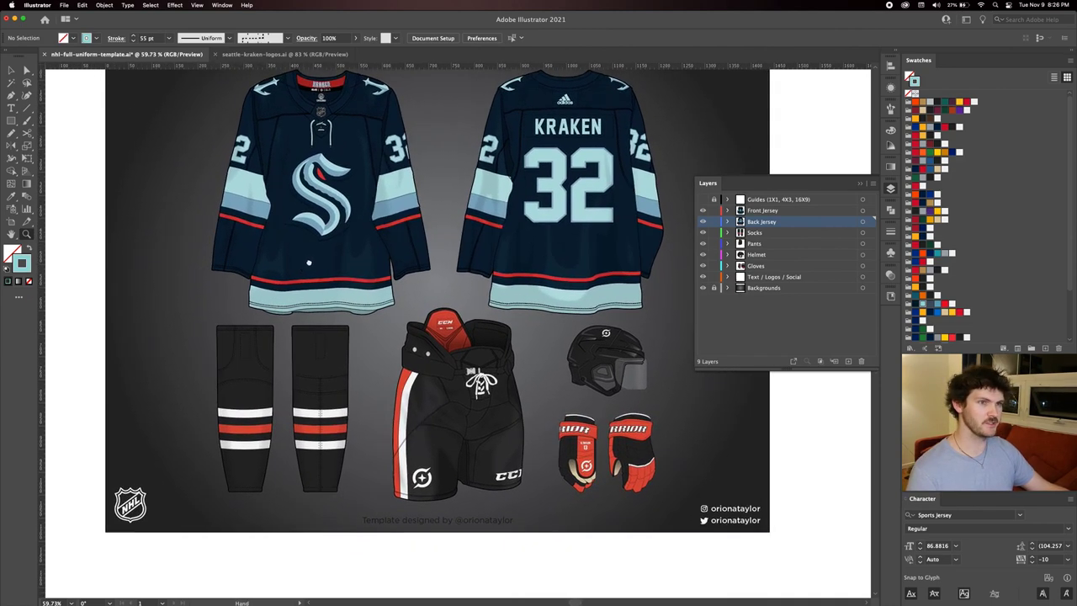
{"action": "left_click", "coordinate": [312, 377]}
{"action": "scroll", "coordinate": [397, 386], "scroll_direction": "left", "scroll_amount": 2}
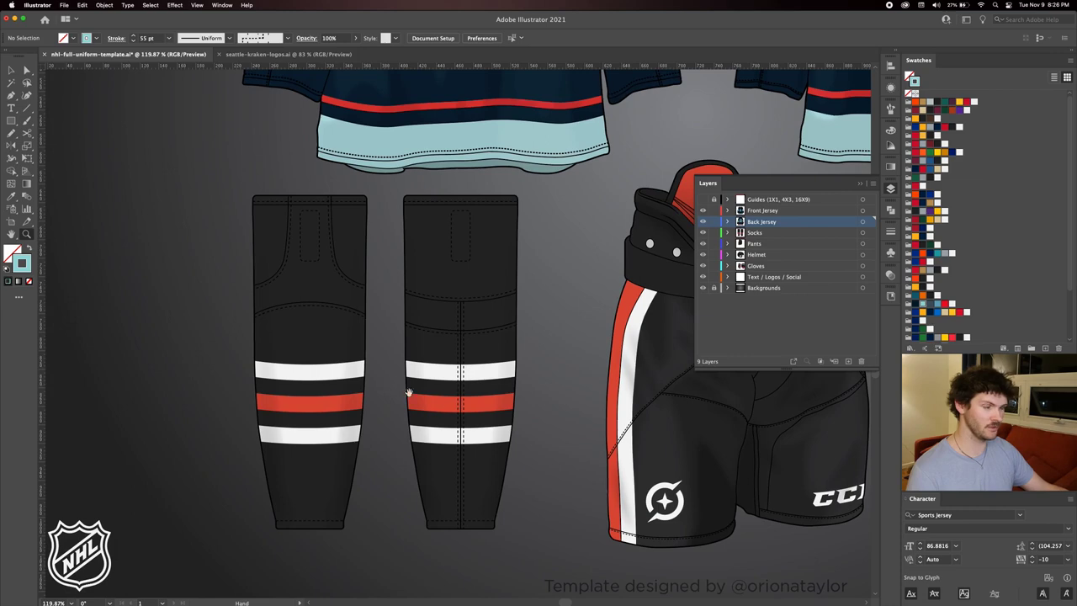
{"action": "key", "text": "v"}
{"action": "double_click", "coordinate": [309, 334]}
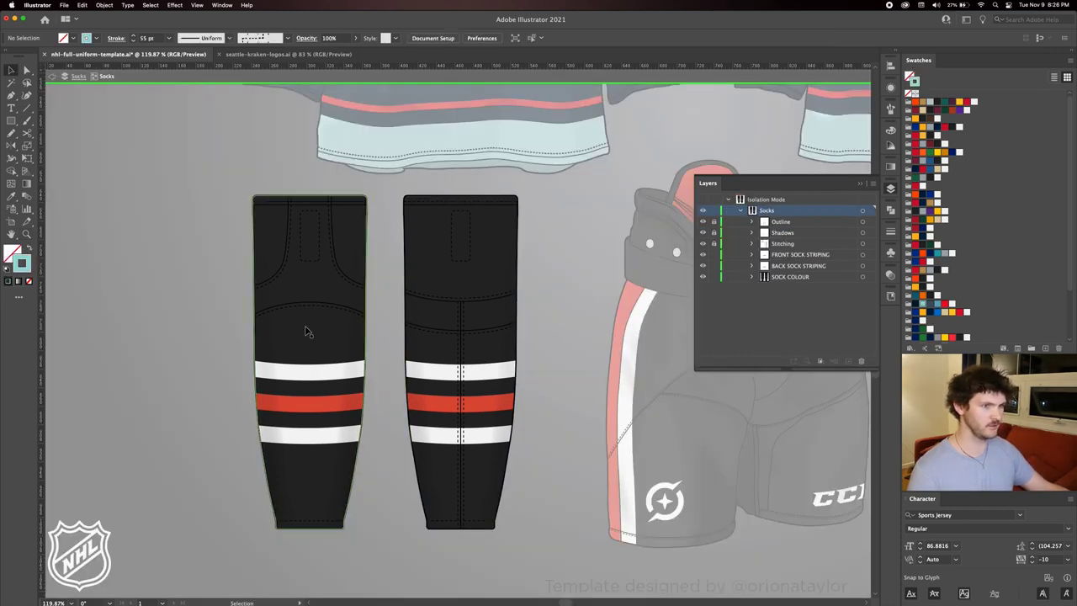
{"action": "left_click", "coordinate": [308, 334]}
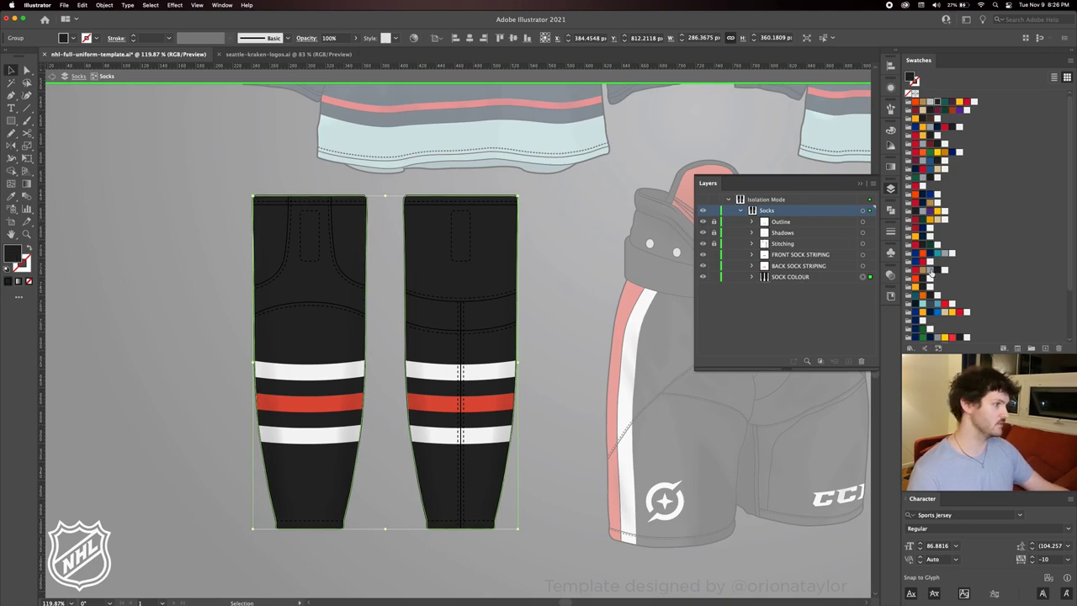
{"action": "left_click", "coordinate": [917, 308]}
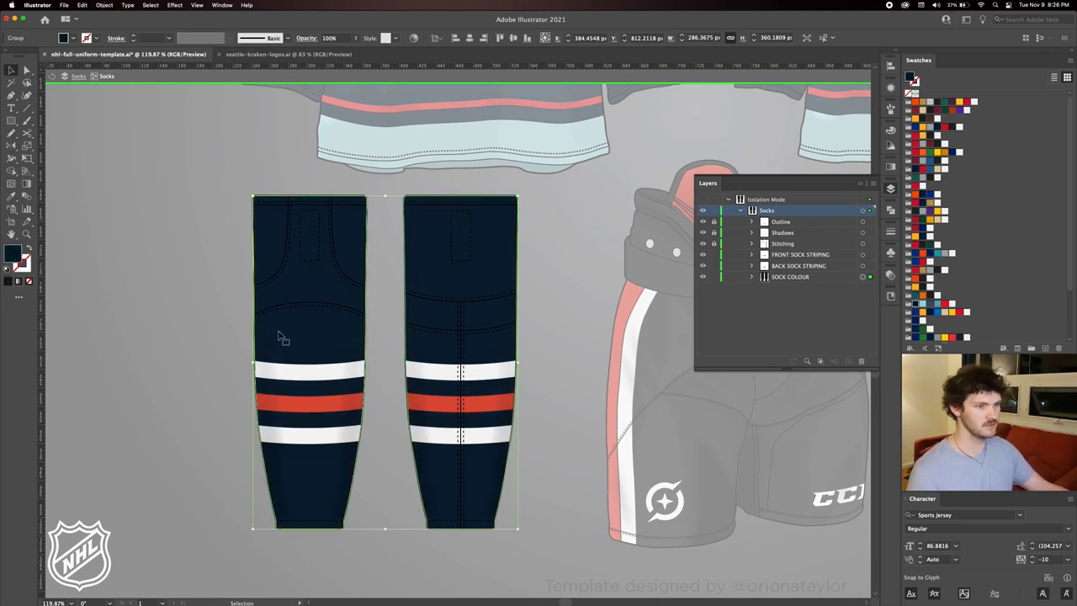
Isolate the FRONT SOCK STRIPING group and hide the Warp: Arc effect on its stripes.
{"action": "left_click", "coordinate": [316, 372]}
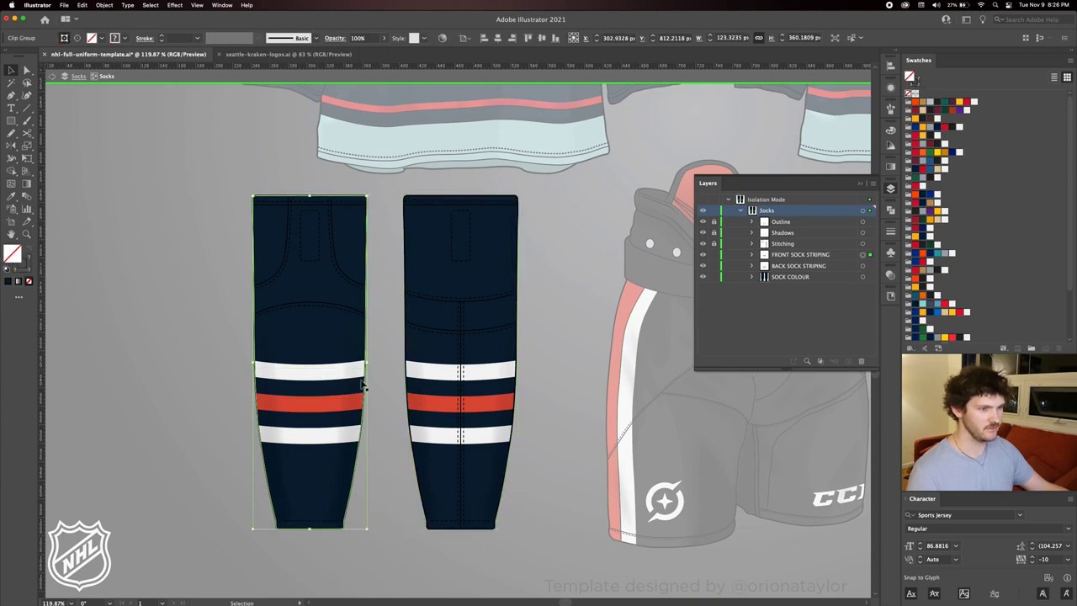
{"action": "left_click", "coordinate": [433, 370]}
{"action": "left_click", "coordinate": [293, 373]}
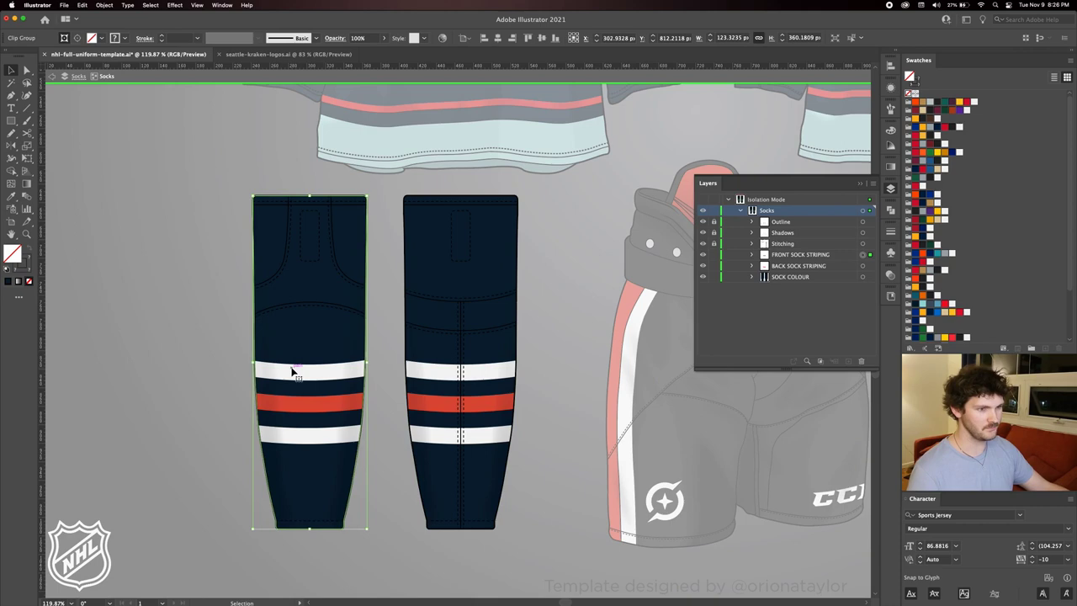
{"action": "double_click", "coordinate": [292, 370]}
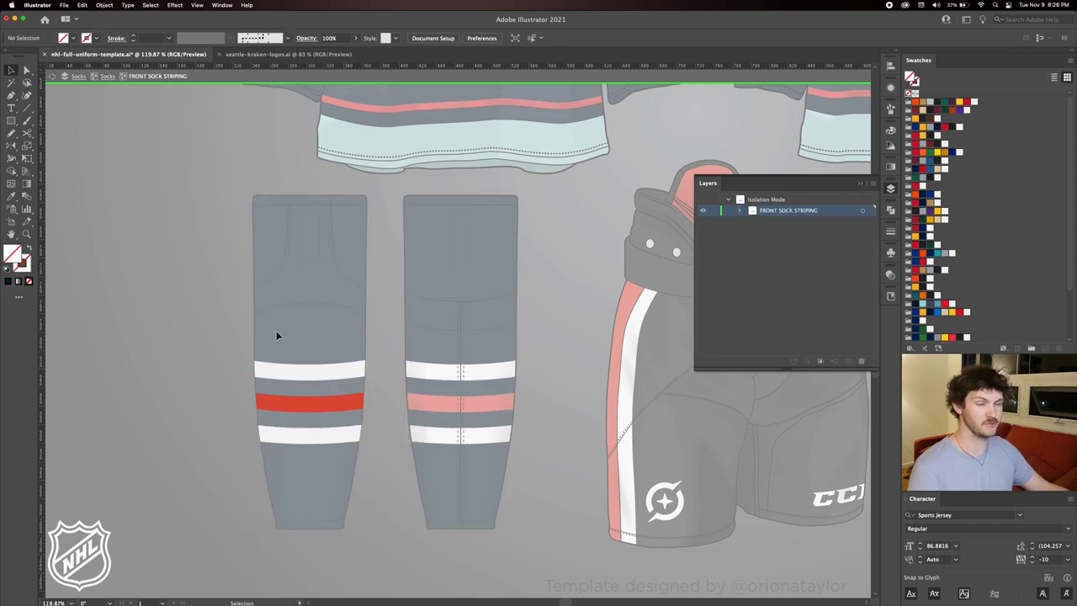
{"action": "left_click", "coordinate": [309, 372]}
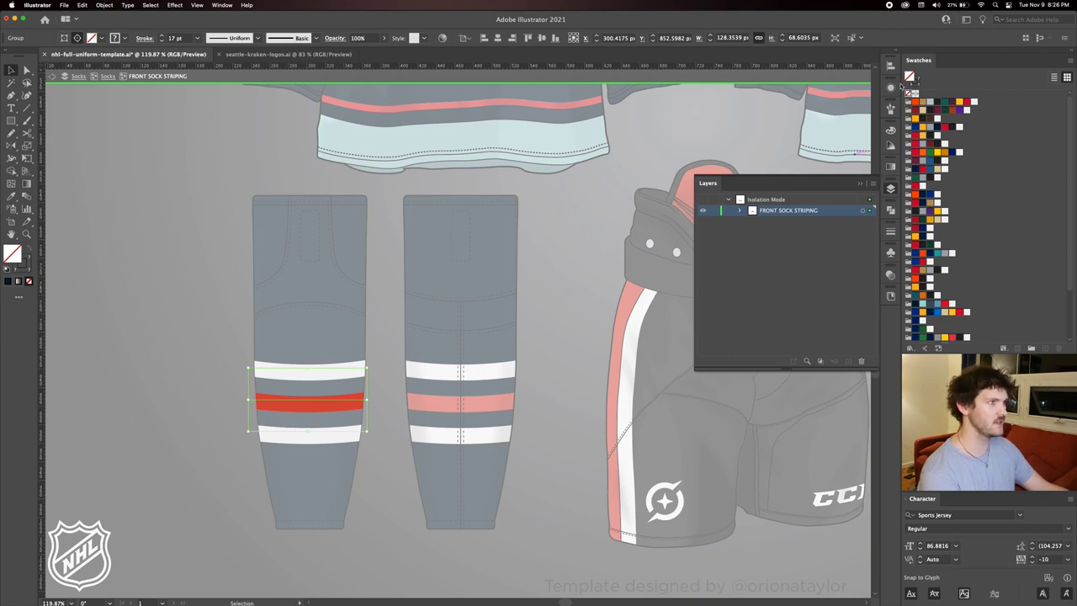
{"action": "left_click", "coordinate": [890, 87]}
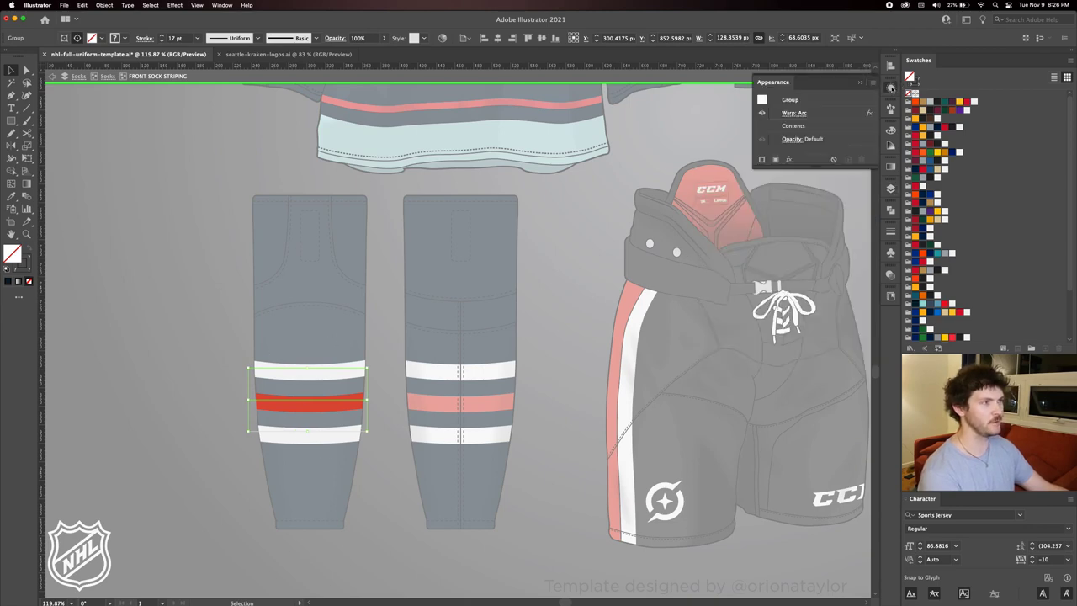
{"action": "left_click", "coordinate": [828, 114]}
{"action": "left_click", "coordinate": [762, 116]}
{"action": "left_click", "coordinate": [582, 249]}
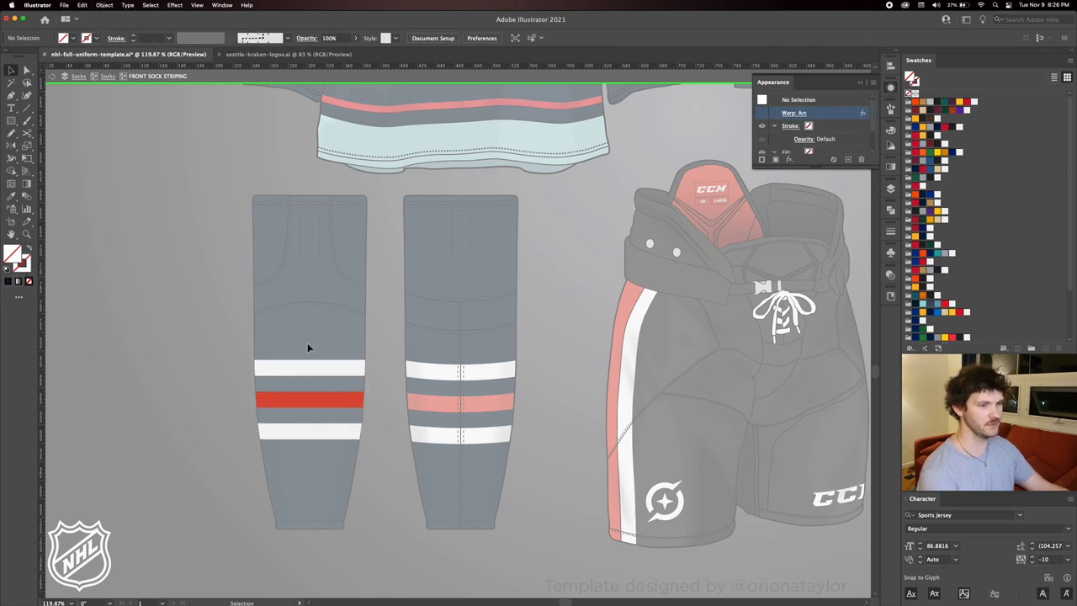
Isolate the front sock's stripe group, set the upper white stripe to a 55 pt stroke, and nudge it up about 4 px and right about 2 px.
{"action": "left_click", "coordinate": [313, 369]}
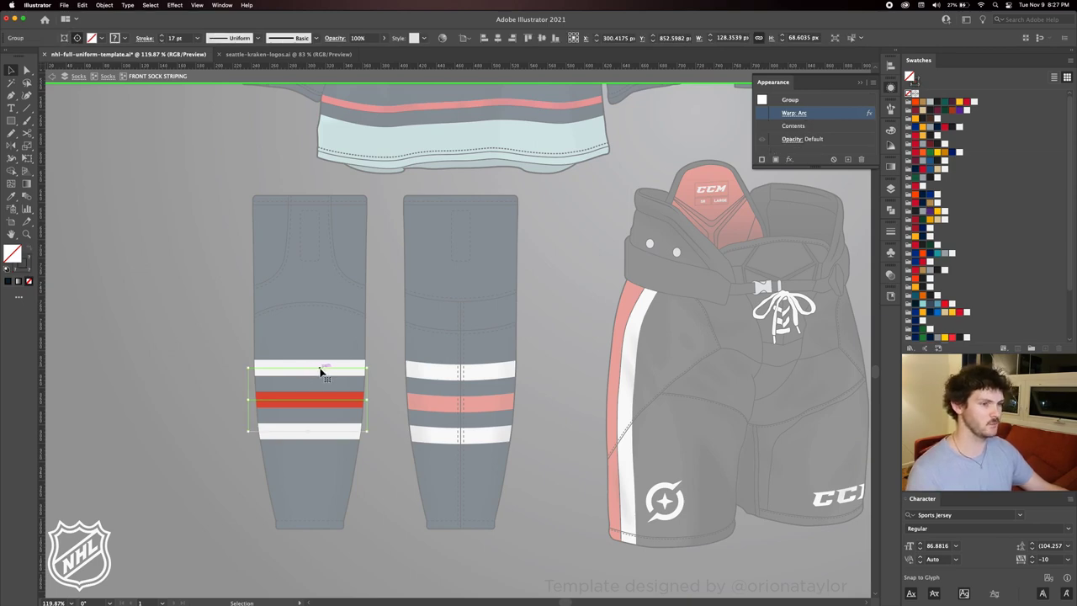
{"action": "double_click", "coordinate": [323, 370]}
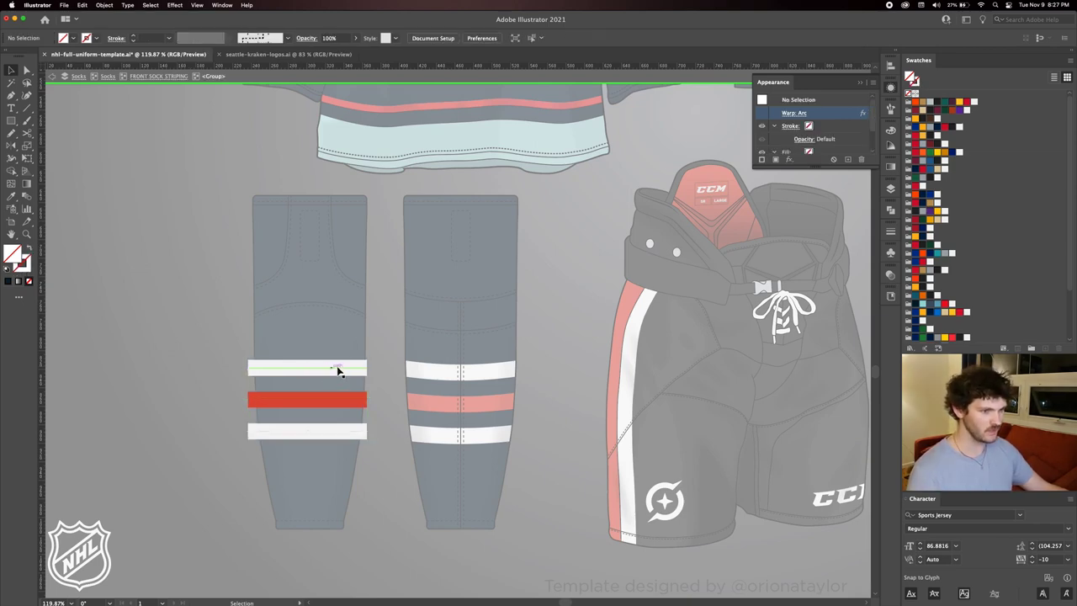
{"action": "left_click", "coordinate": [332, 370]}
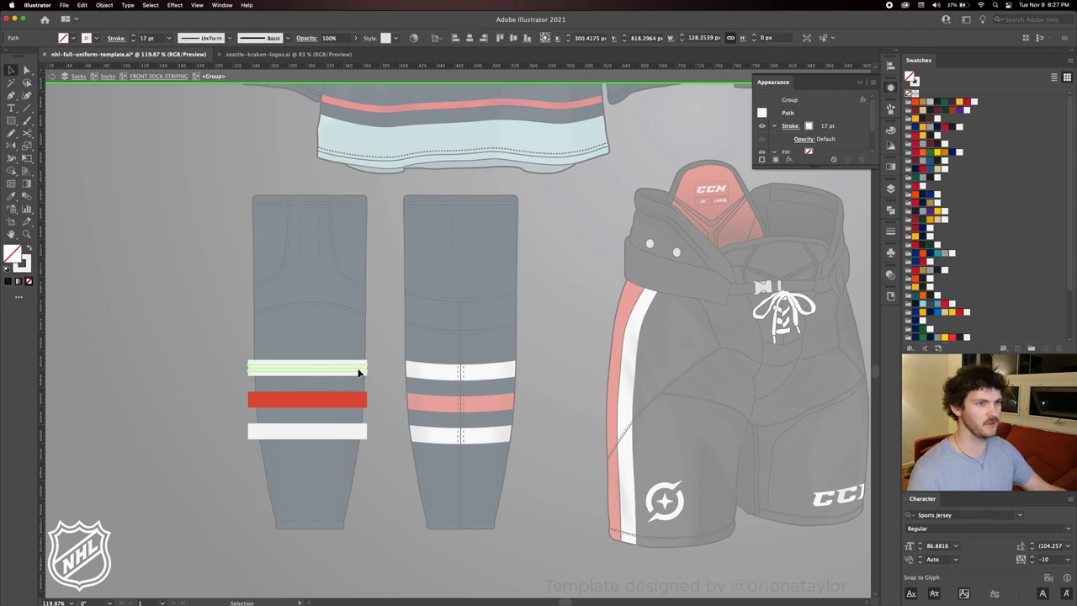
{"action": "left_click", "coordinate": [134, 36]}
{"action": "left_click", "coordinate": [134, 36]}
{"action": "left_click", "coordinate": [134, 37]}
{"action": "left_click", "coordinate": [134, 36]}
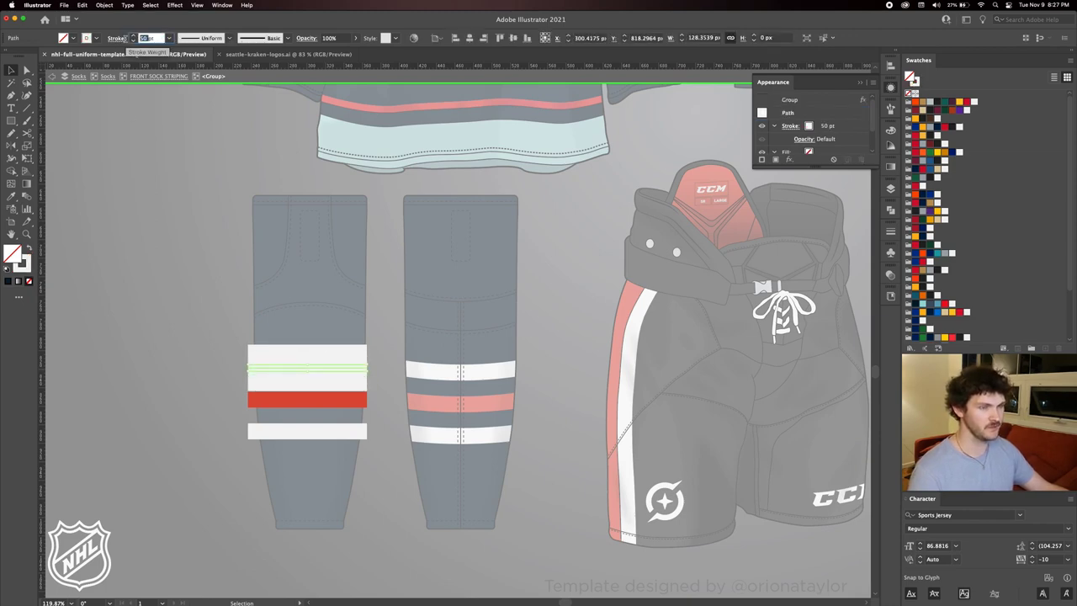
{"action": "type", "text": "55"}
{"action": "key", "text": "Return"}
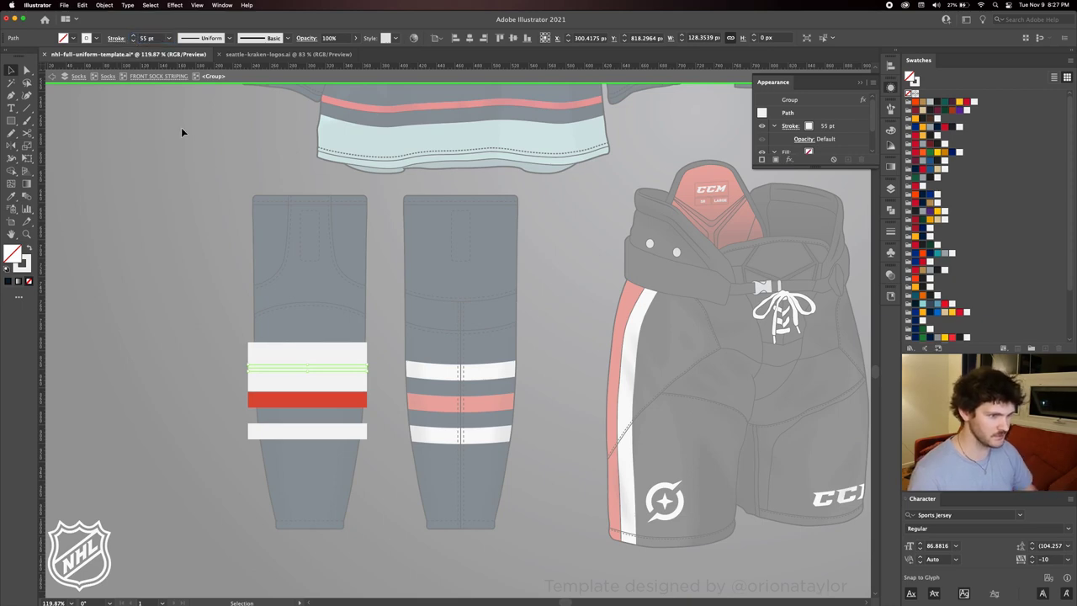
{"action": "key", "text": "Right"}
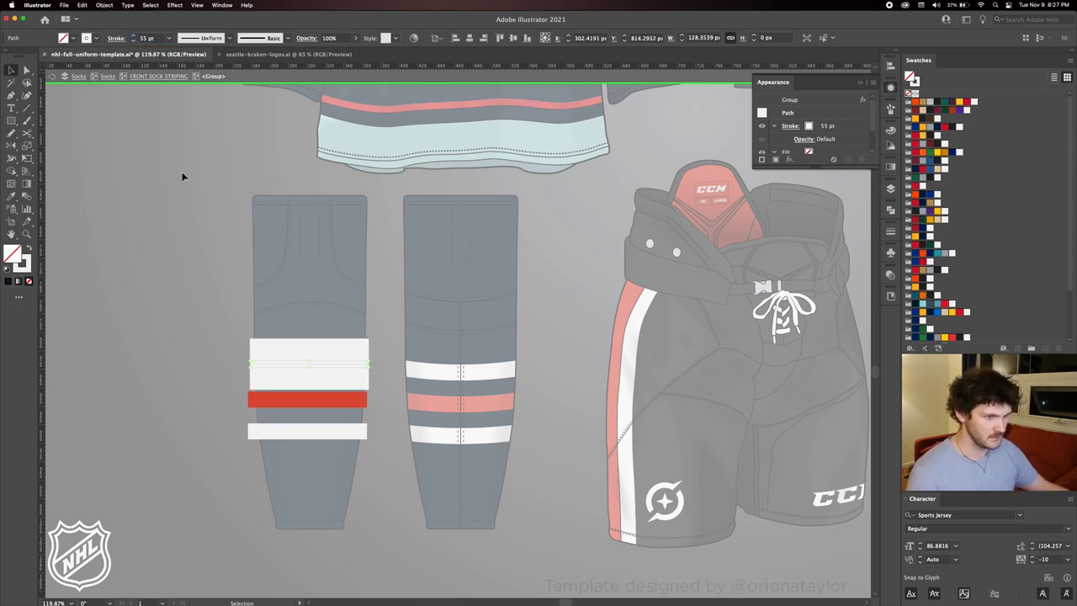
Set the front sock's middle red stripe to a 35 pt stroke and nudge it down about 6 px to meet the white stripe's lower edge.
{"action": "left_click", "coordinate": [332, 399]}
{"action": "left_click", "coordinate": [147, 38]}
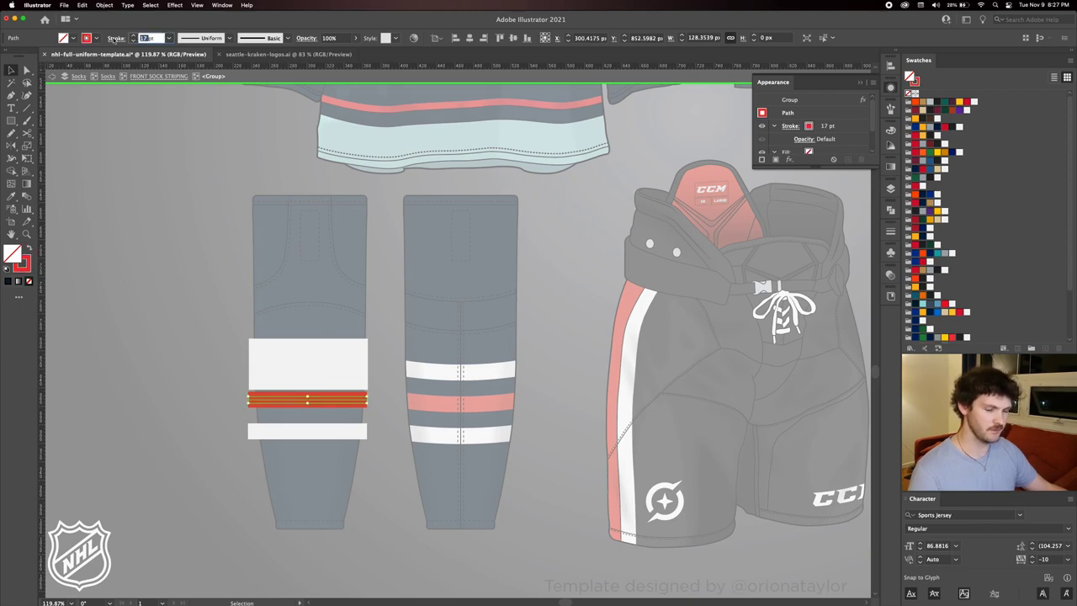
{"action": "type", "text": "35"}
{"action": "key", "text": "Return"}
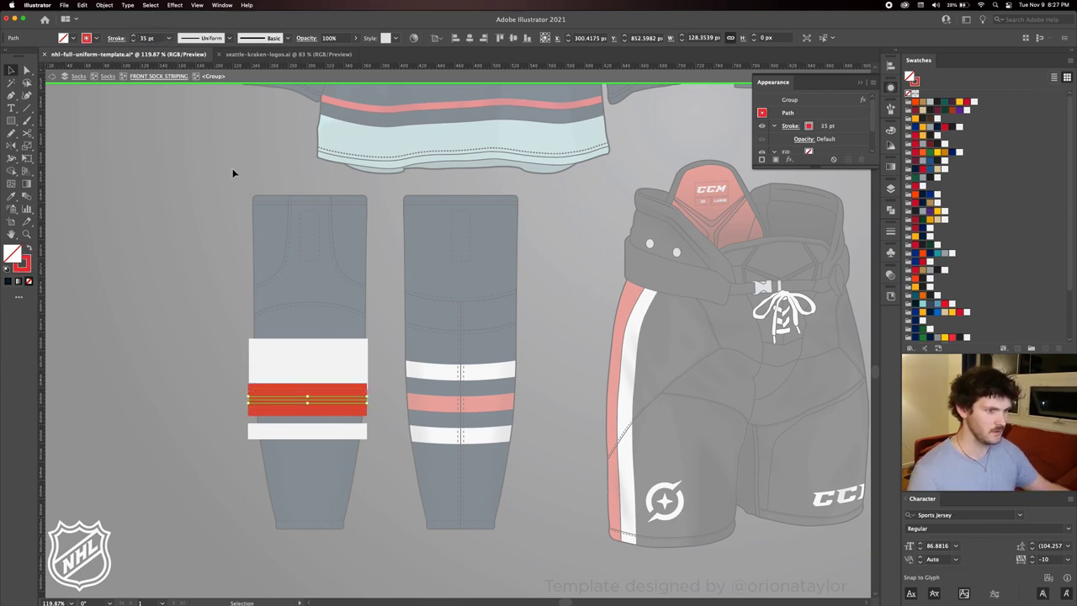
{"action": "key", "text": "Down"}
{"action": "key", "text": "Down"}
{"action": "key", "text": "Down"}
{"action": "key", "text": "Down"}
{"action": "key", "text": "Down"}
{"action": "key", "text": "Down"}
{"action": "key", "text": "Down"}
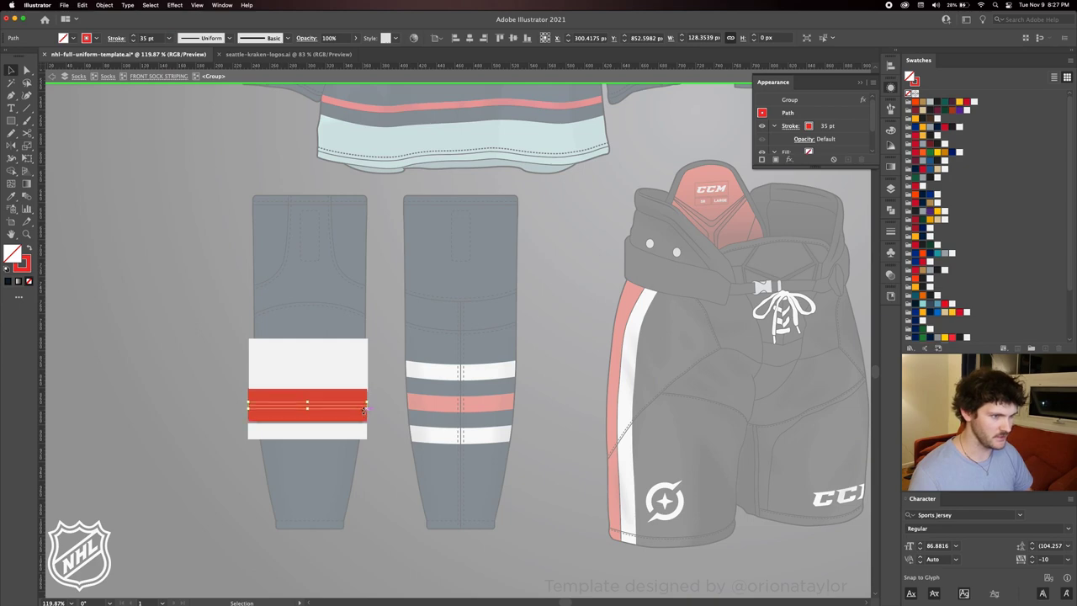
{"action": "key", "text": "z"}
{"action": "left_click", "coordinate": [334, 406]}
{"action": "left_click_drag", "start_coordinate": [341, 415], "coordinate": [423, 385]}
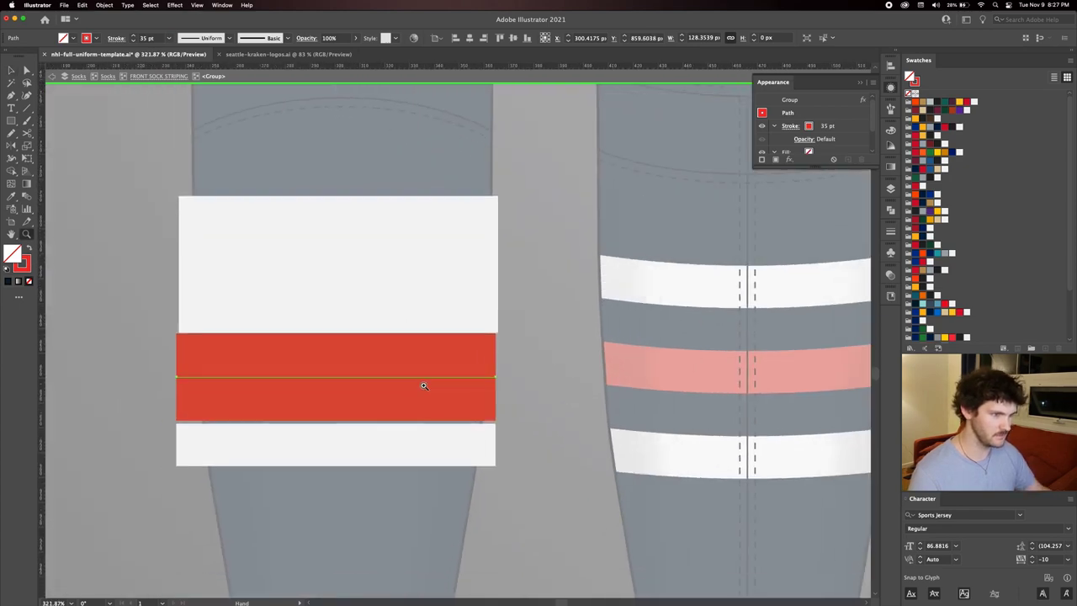
{"action": "key", "text": "Up"}
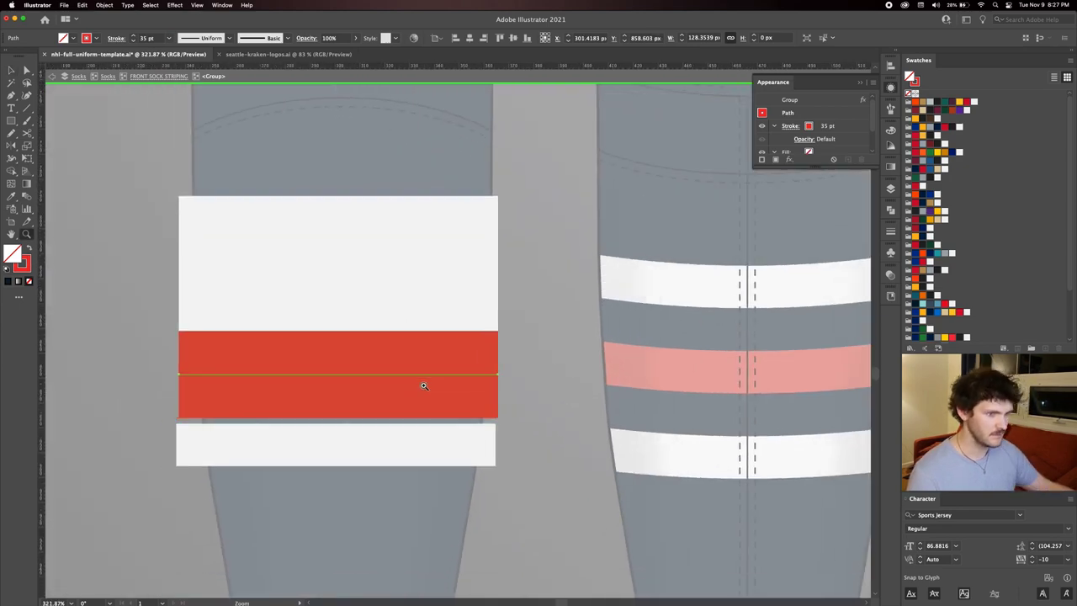
Set the front sock's bottom white stripe to a 7 pt stroke and nudge it down to leave a gap beneath the red stripe.
{"action": "key", "text": "v"}
{"action": "left_click", "coordinate": [328, 446]}
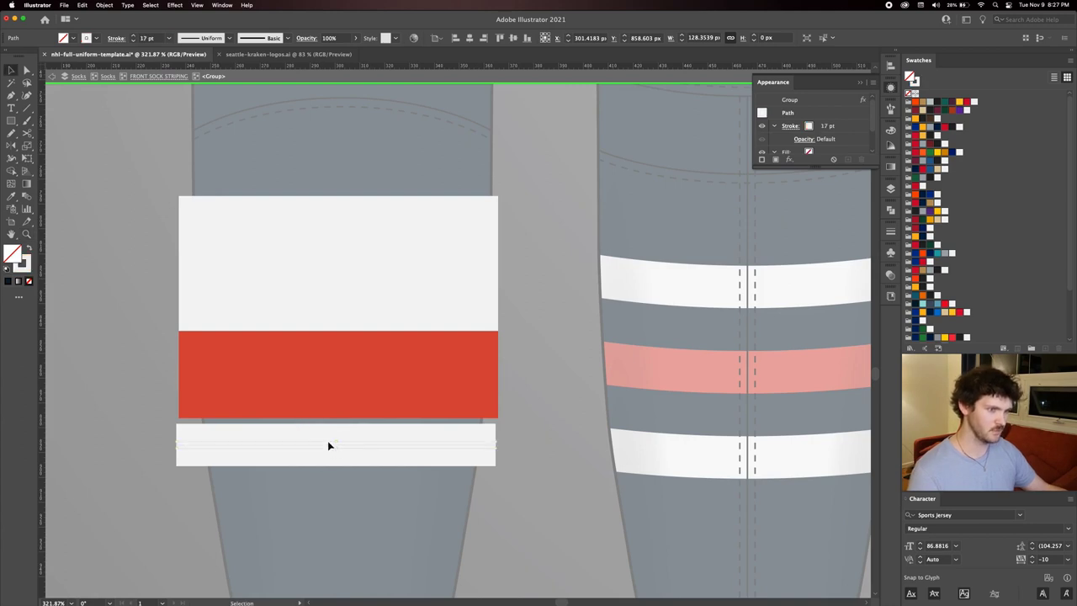
{"action": "double_click", "coordinate": [145, 37]}
{"action": "type", "text": "7"}
{"action": "key", "text": "Return"}
{"action": "key", "text": "Down"}
{"action": "key", "text": "Down"}
{"action": "key", "text": "Down"}
{"action": "key", "text": "Down"}
{"action": "key", "text": "Down"}
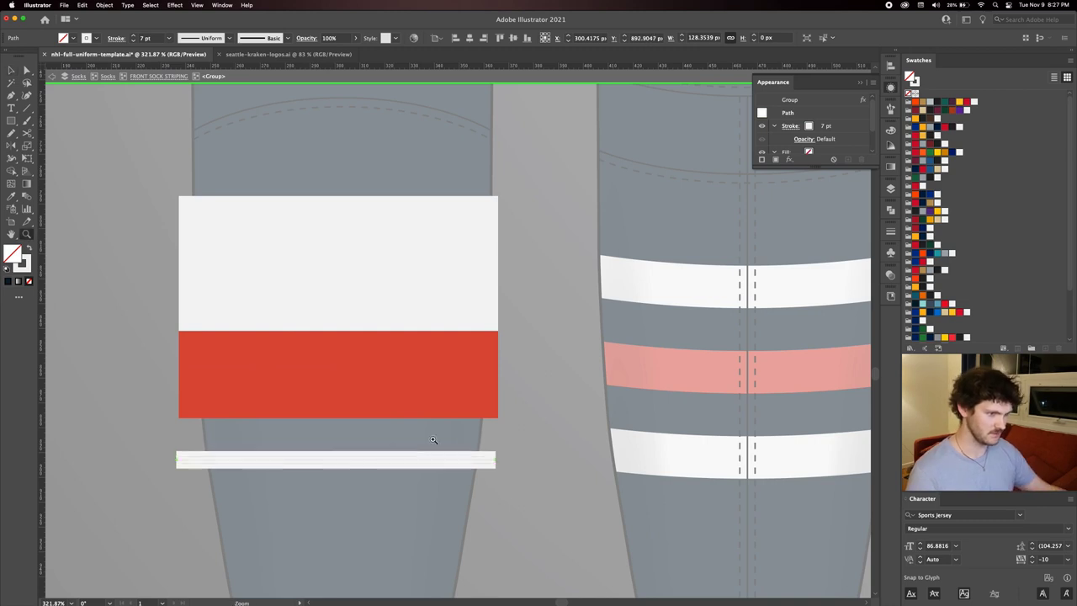
{"action": "scroll", "coordinate": [393, 452], "scroll_direction": "down", "scroll_amount": 8}
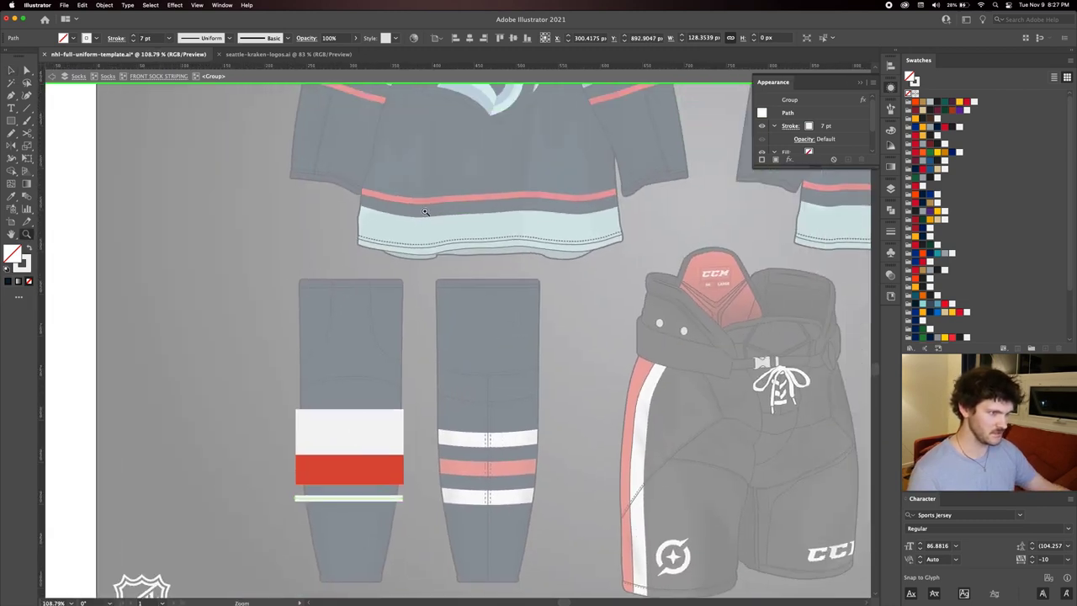
Nudge the front sock's bottom white stripe down a further 2 px.
{"action": "key", "text": "Down"}
{"action": "key", "text": "Down"}
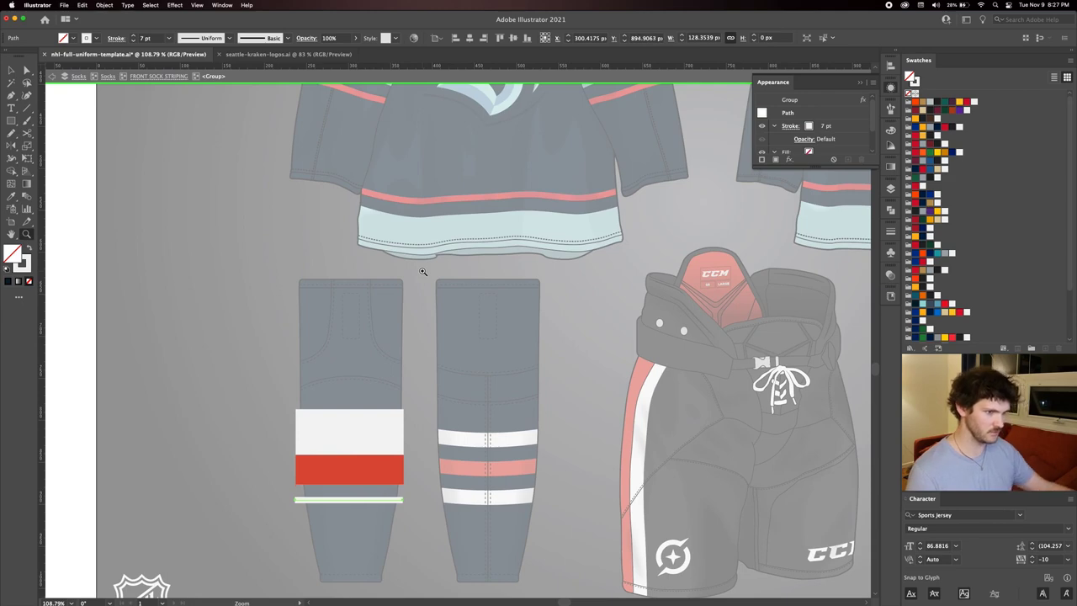
Recolour the front sock's upper stripe light teal, the middle one mid-blue and the thin bottom one Kraken red, returning to the Socks group.
{"action": "left_click", "coordinate": [14, 71]}
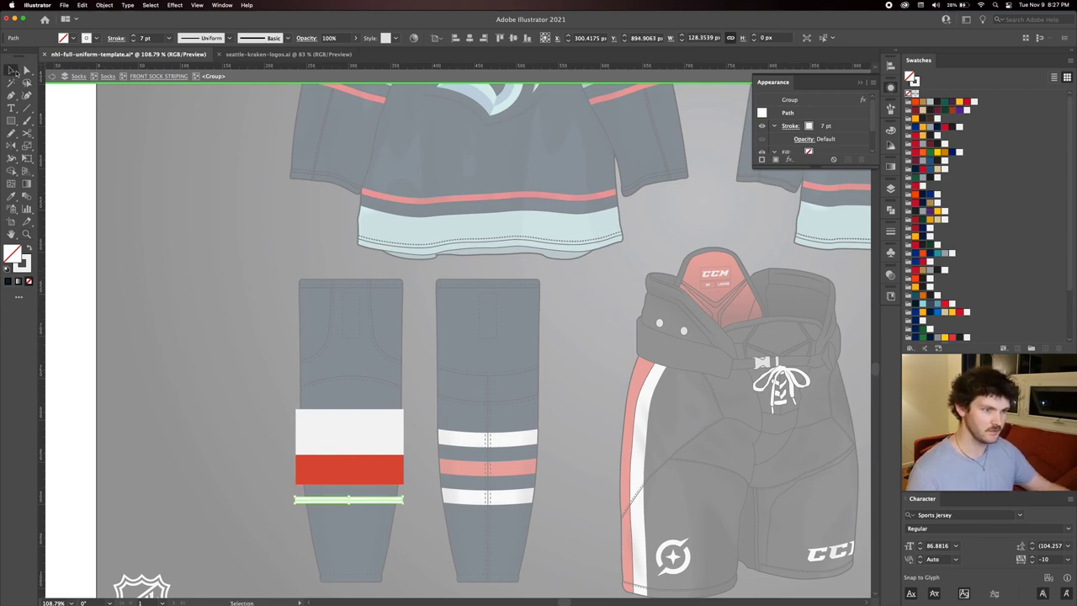
{"action": "left_click", "coordinate": [348, 434]}
{"action": "key", "text": "x"}
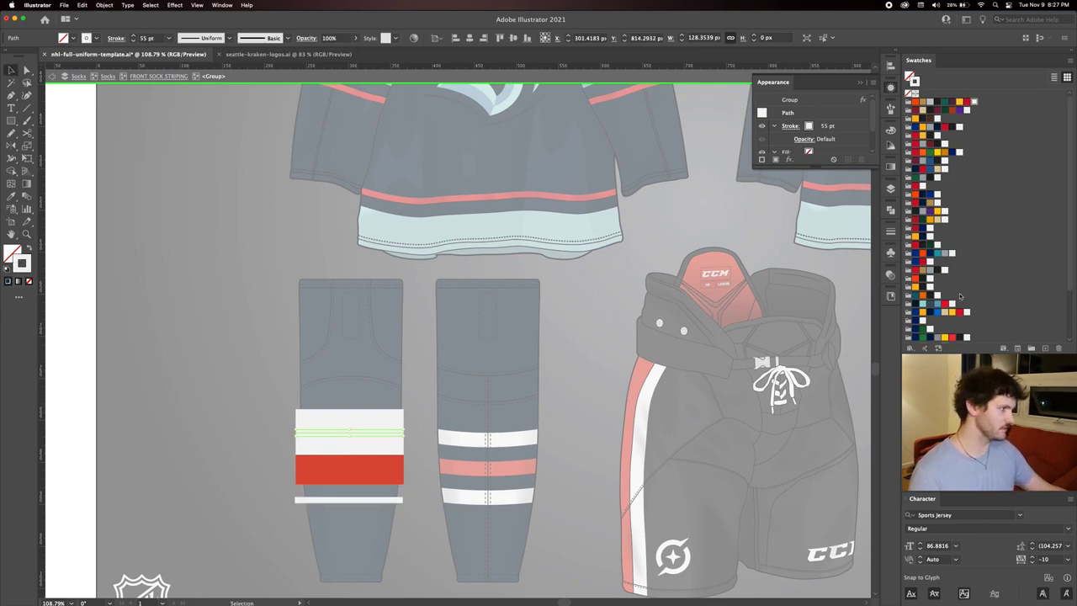
{"action": "left_click", "coordinate": [921, 306]}
{"action": "left_click", "coordinate": [329, 474]}
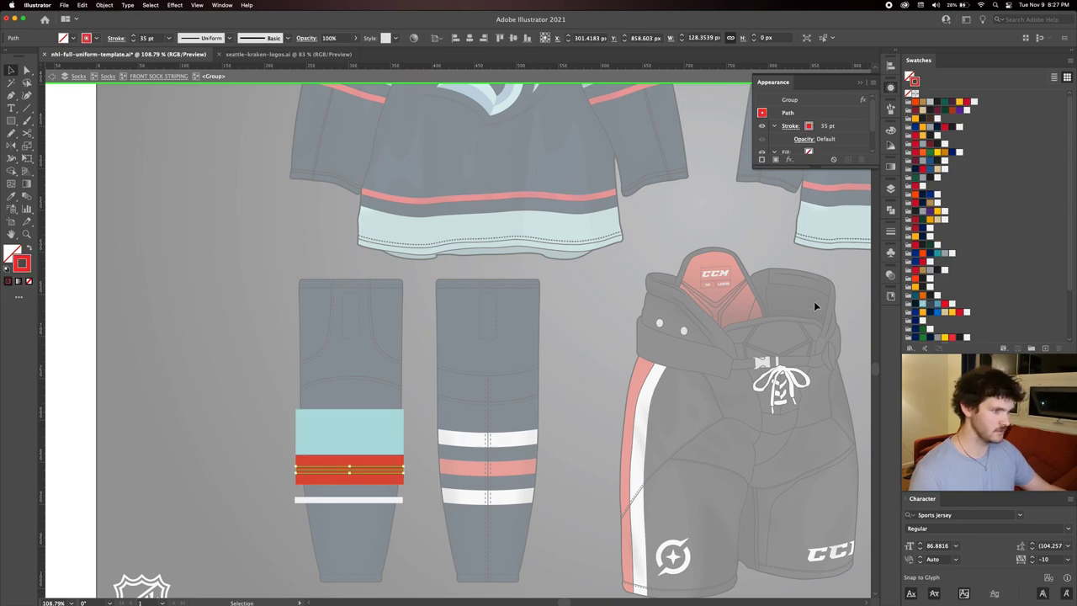
{"action": "left_click", "coordinate": [936, 304]}
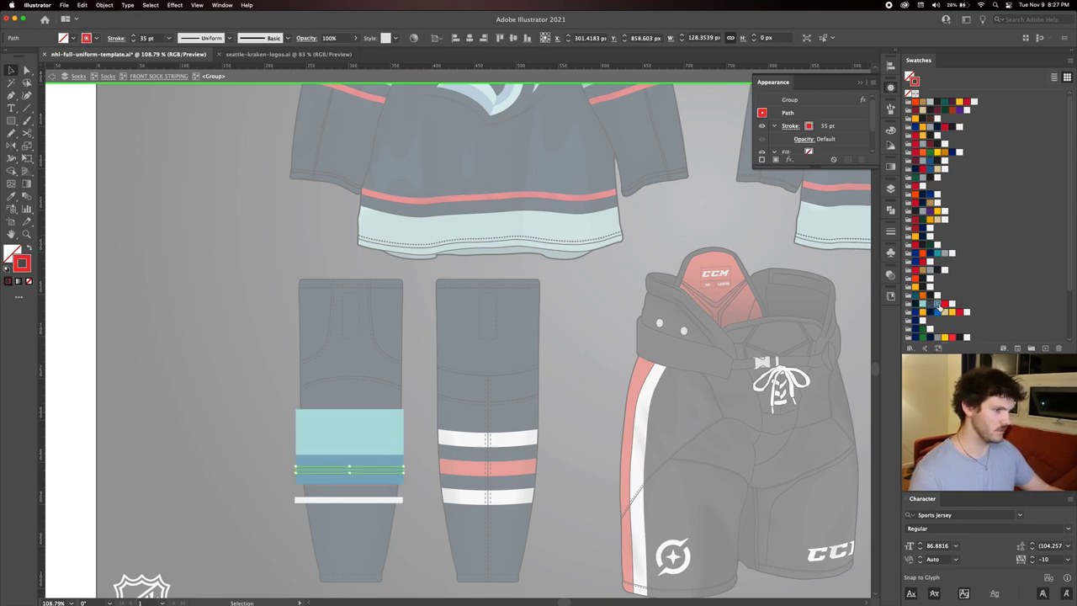
{"action": "left_click", "coordinate": [356, 500]}
{"action": "left_click", "coordinate": [943, 304]}
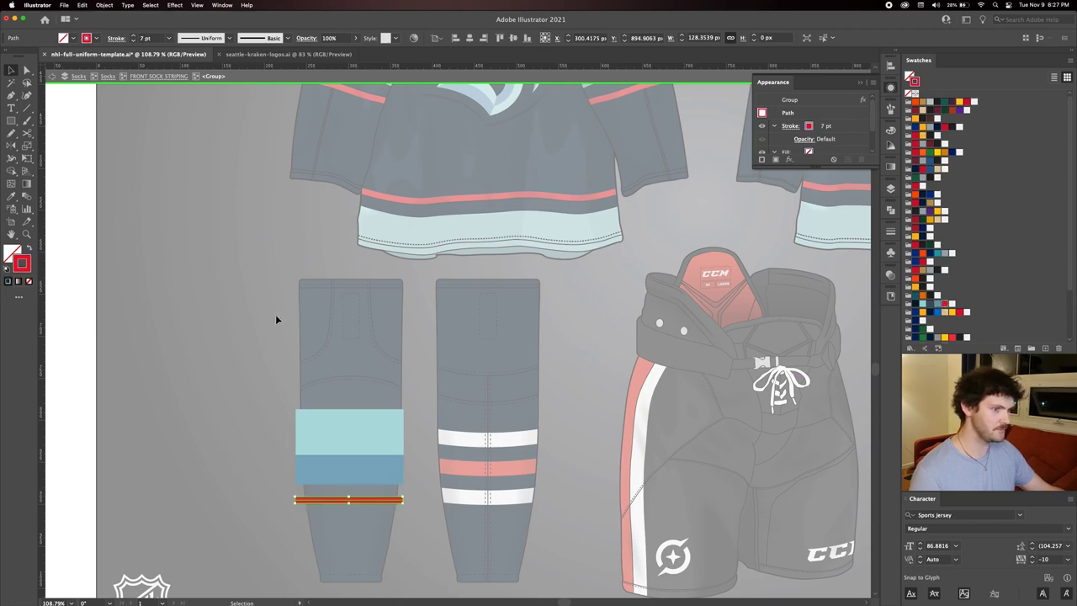
{"action": "left_click", "coordinate": [158, 75]}
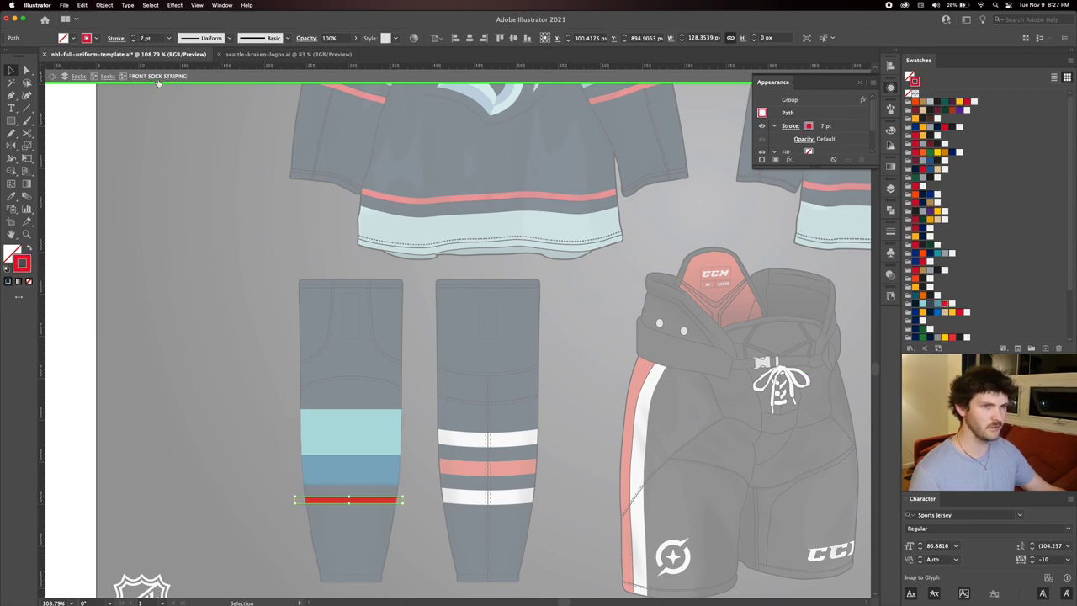
{"action": "left_click", "coordinate": [108, 77]}
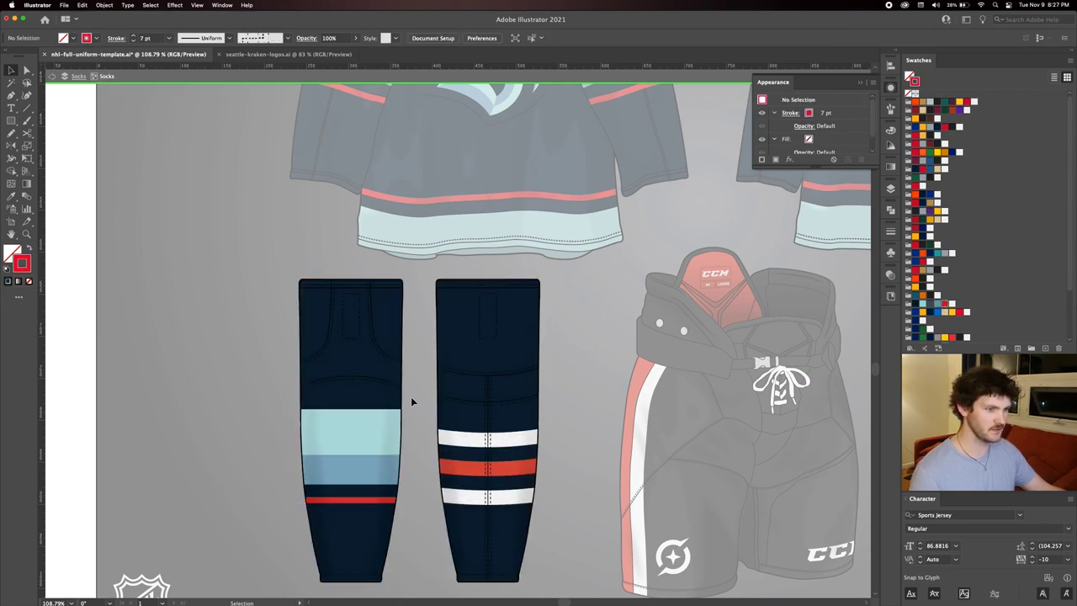
Isolate the FRONT SOCK STRIPING group and show the Warp: Arc effect on its stripes again.
{"action": "left_click", "coordinate": [357, 436]}
{"action": "double_click", "coordinate": [355, 435]}
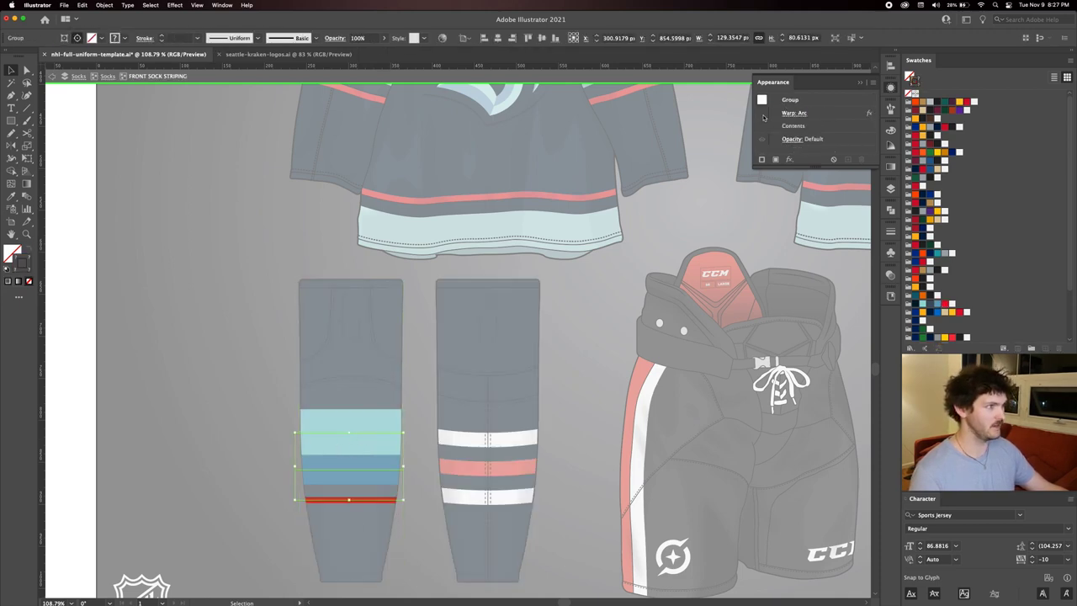
{"action": "left_click", "coordinate": [762, 115]}
{"action": "left_click", "coordinate": [257, 398]}
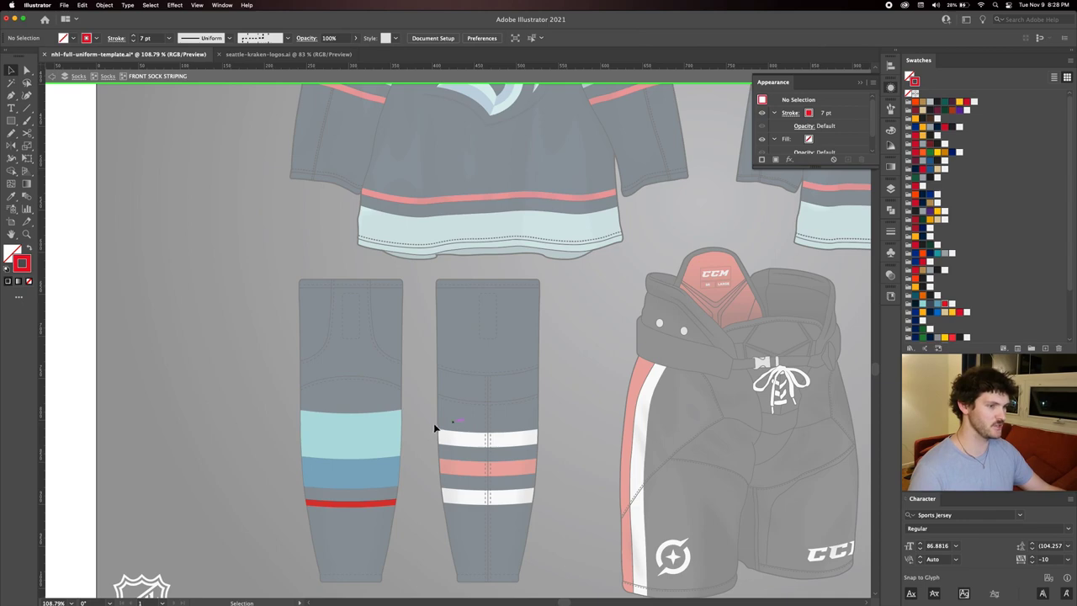
Copy the front sock's arced stripe group and leave isolation mode.
{"action": "left_click", "coordinate": [361, 504]}
{"action": "key", "text": "a"}
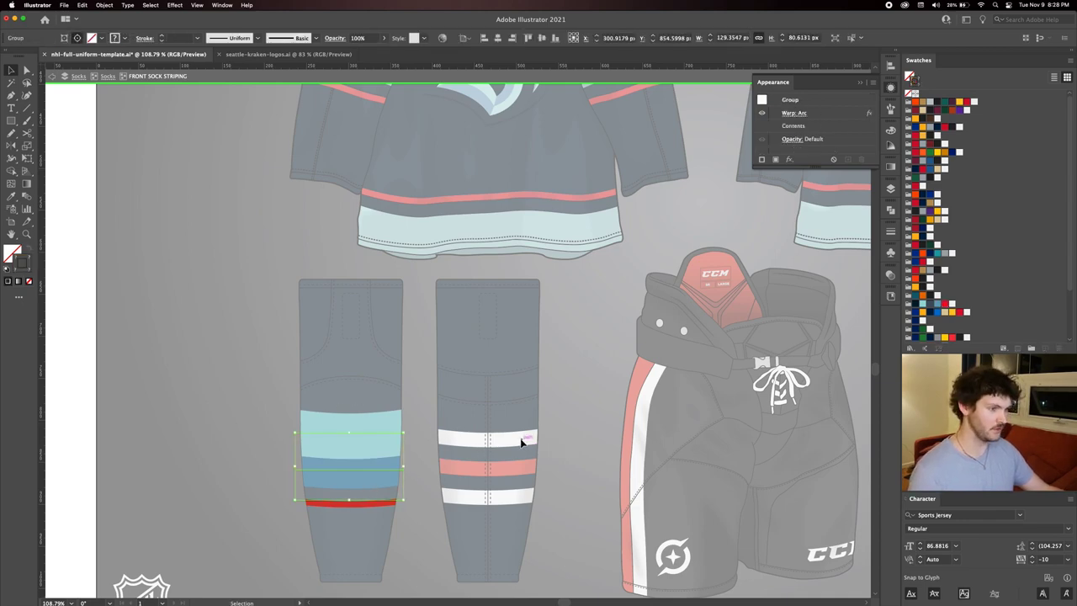
{"action": "key", "text": "Escape"}
{"action": "key", "text": "v"}
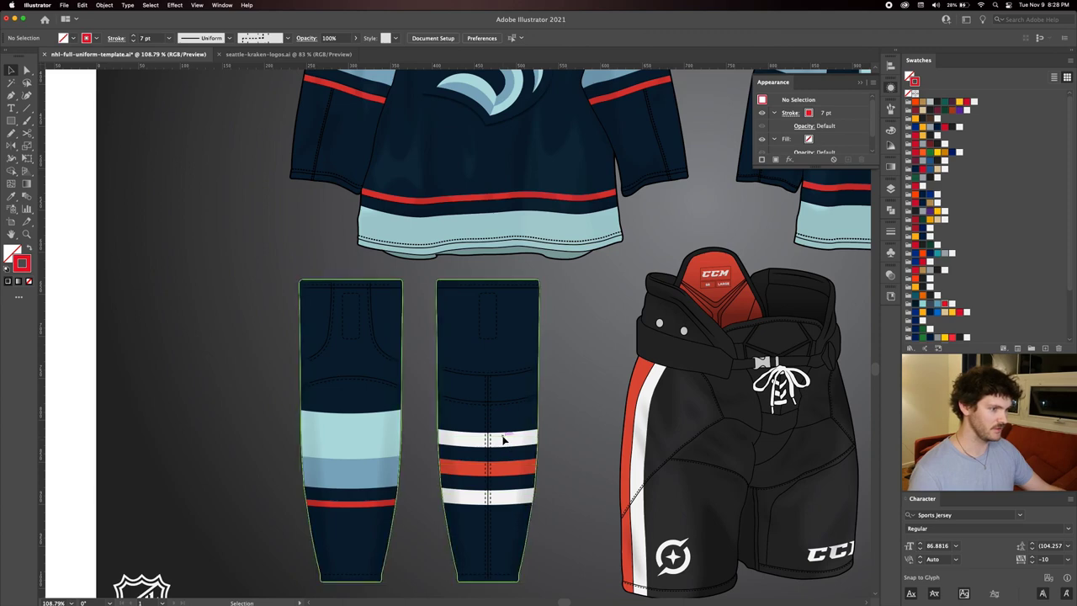
Isolate the BACK SOCK STRIPING group and delete its white and red stripe group.
{"action": "double_click", "coordinate": [503, 440]}
{"action": "double_click", "coordinate": [503, 440]}
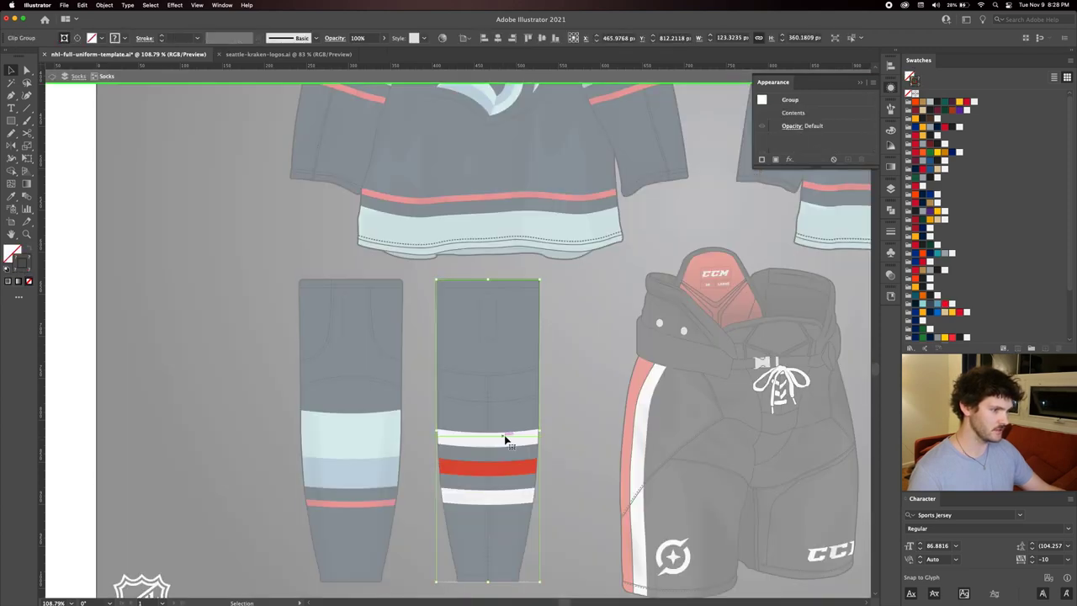
{"action": "left_click", "coordinate": [889, 188]}
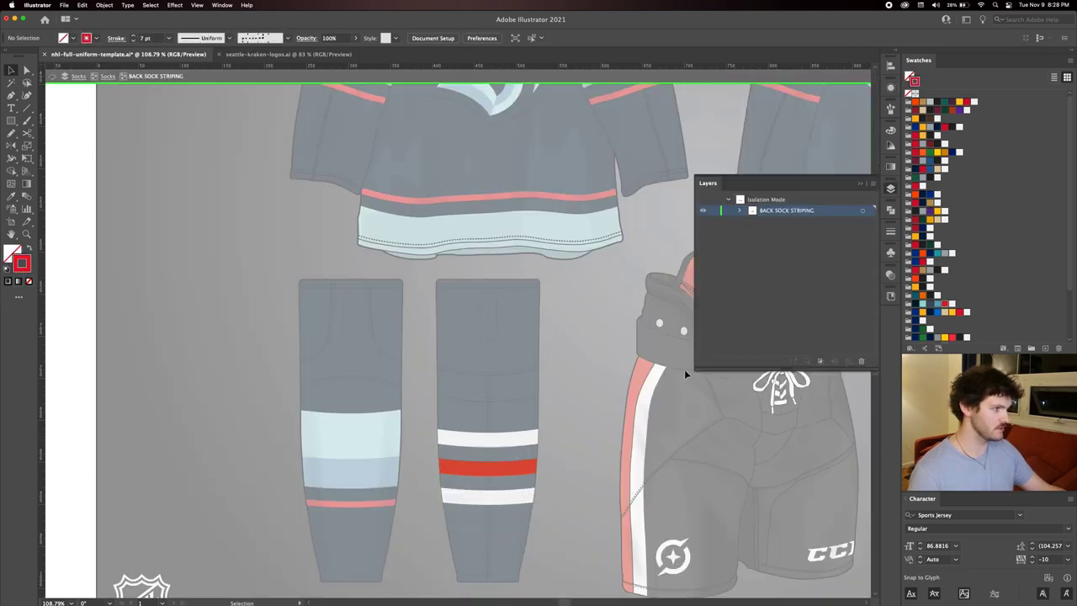
{"action": "left_click", "coordinate": [740, 210]}
{"action": "left_click", "coordinate": [515, 439]}
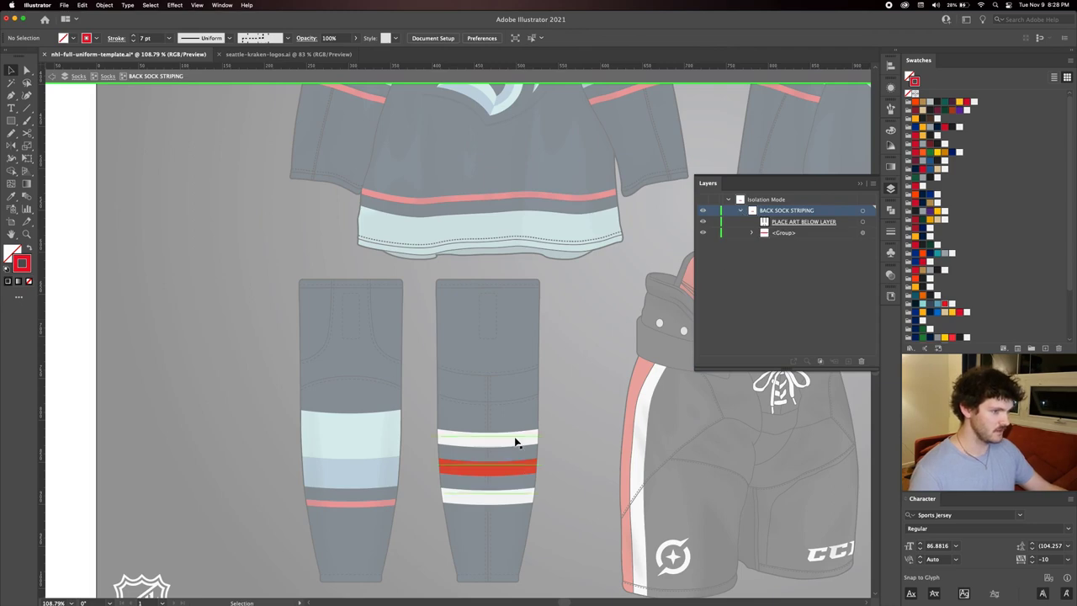
{"action": "key", "text": "ctrl+z"}
{"action": "key", "text": "ctrl+z"}
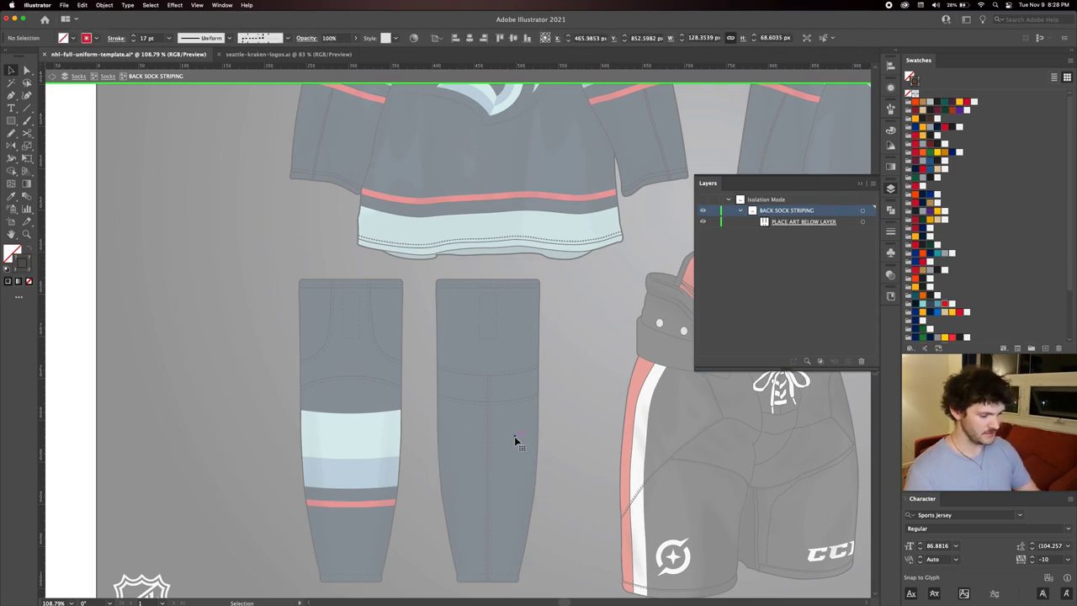
Place the copied stripe group on the back sock, level with the front sock's stripes and about 164 px to the right, and exit isolation.
{"action": "left_click_drag", "start_coordinate": [363, 436], "coordinate": [500, 444]}
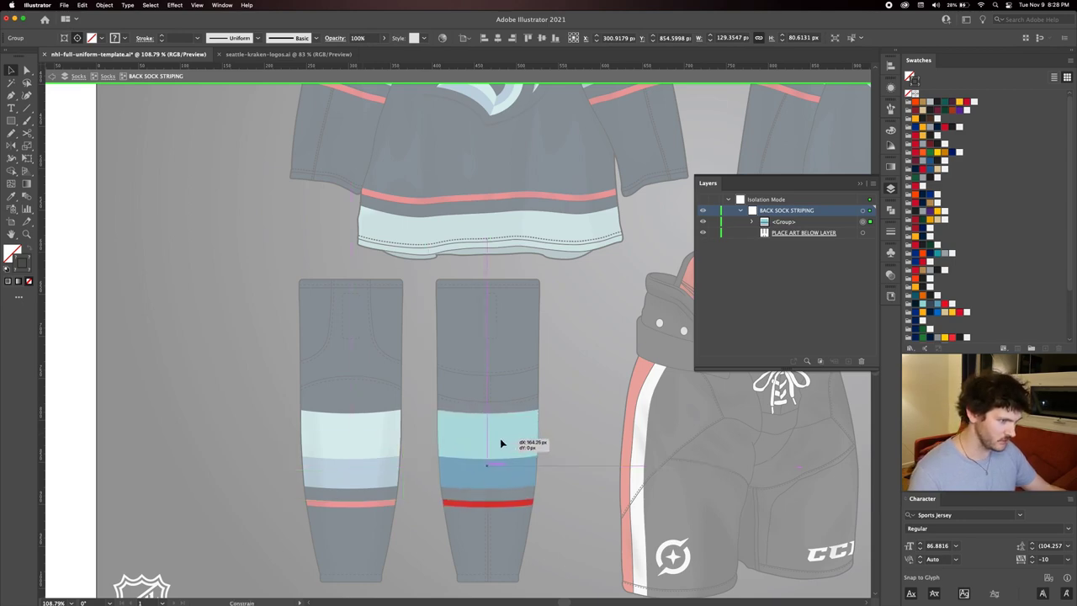
{"action": "left_click_drag", "start_coordinate": [500, 443], "coordinate": [502, 443]}
{"action": "left_click", "coordinate": [598, 407]}
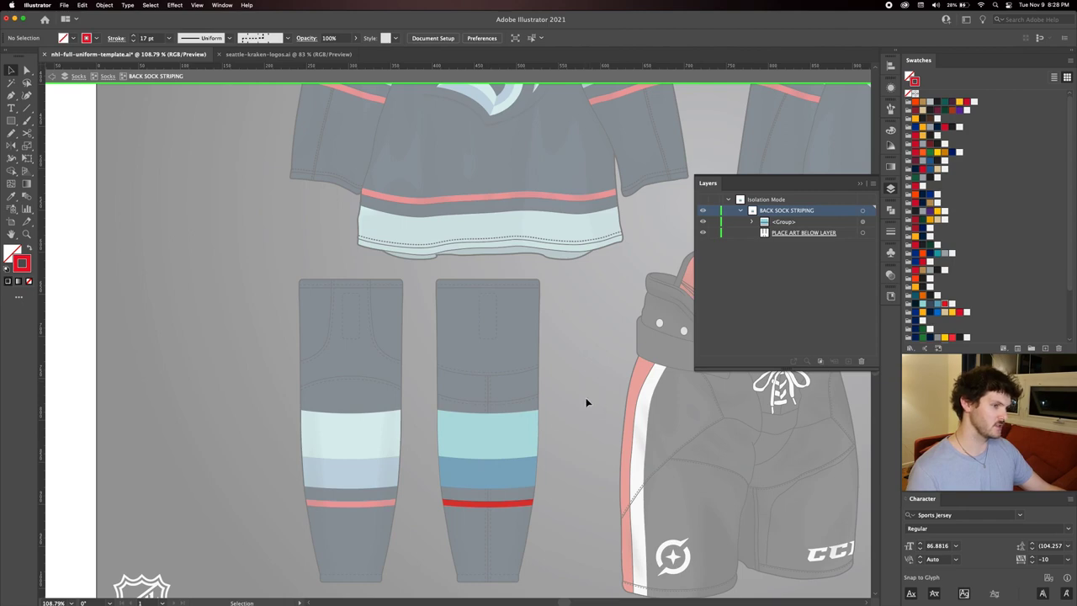
{"action": "double_click", "coordinate": [586, 401]}
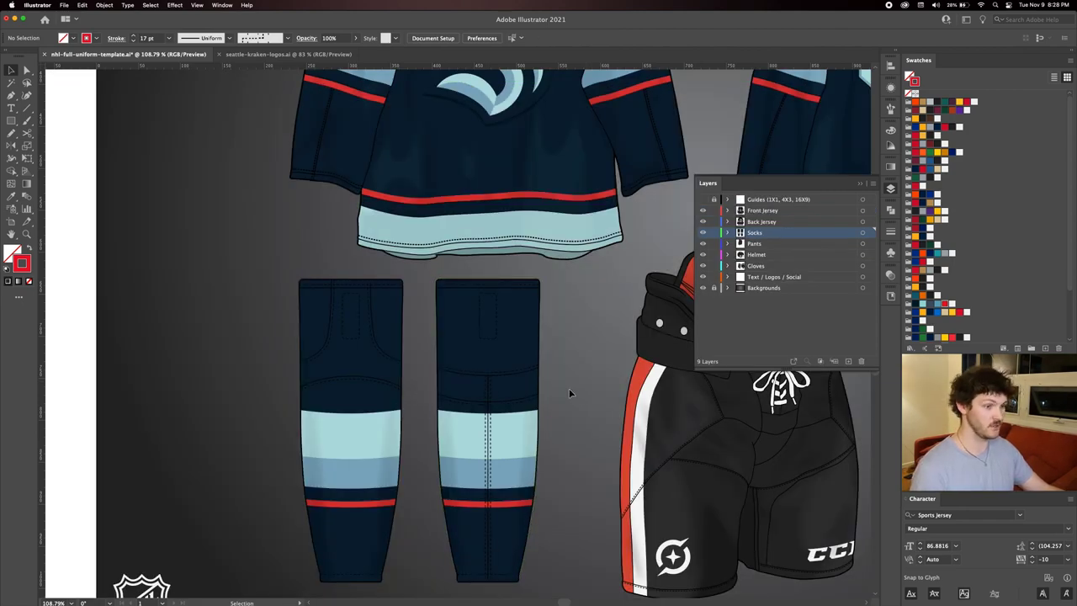
Isolate the Pants group and fill the PANTS COLOUR shape with the Kraken dark navy swatch.
{"action": "scroll", "coordinate": [538, 380], "scroll_direction": "right", "scroll_amount": 5}
{"action": "scroll", "coordinate": [538, 381], "scroll_direction": "down", "scroll_amount": 1}
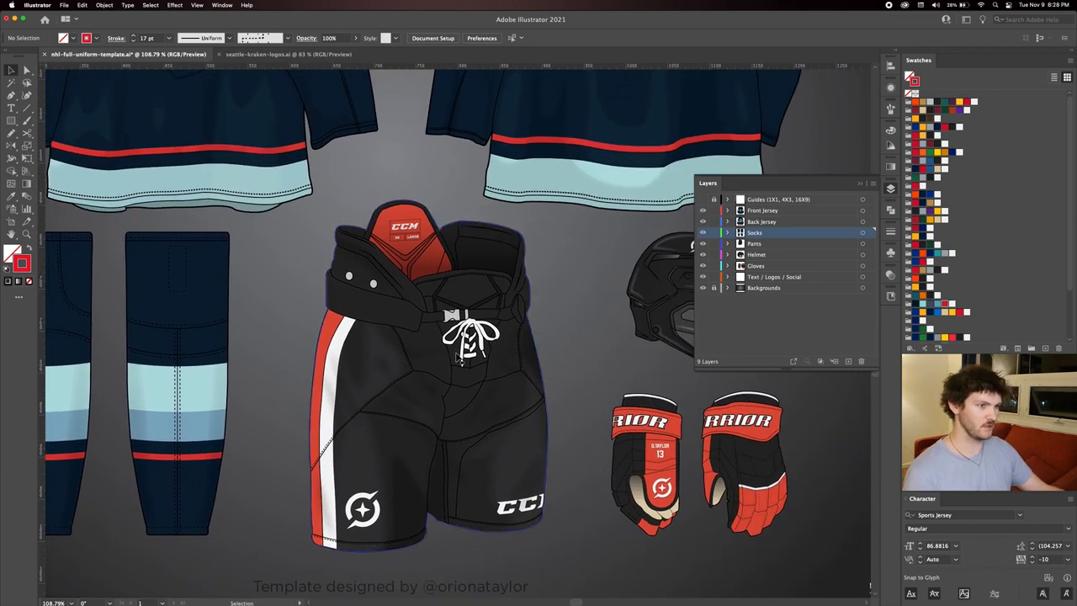
{"action": "left_click", "coordinate": [377, 352]}
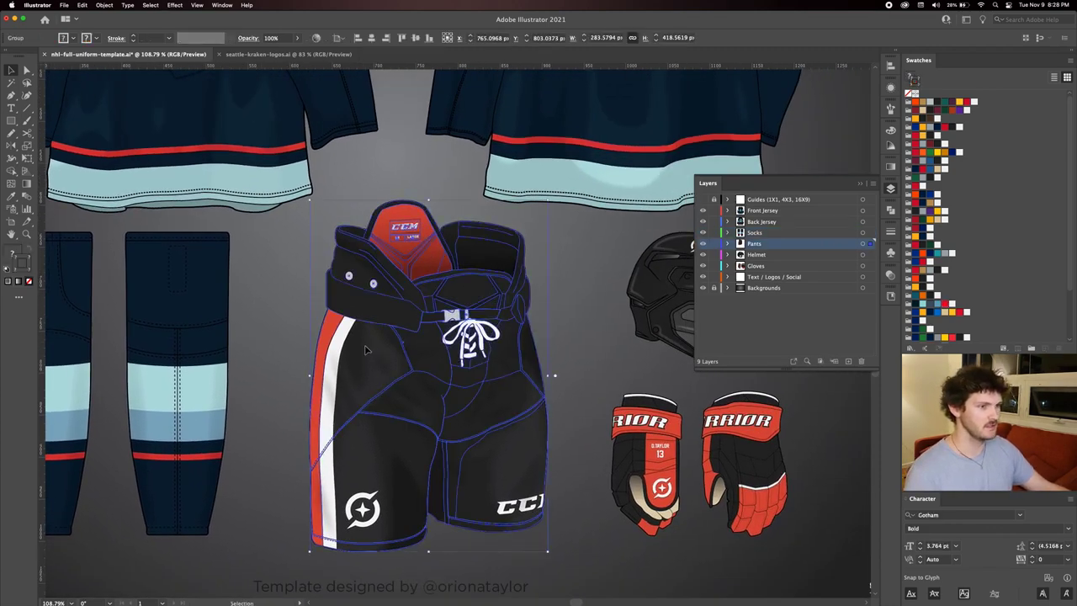
{"action": "double_click", "coordinate": [365, 350]}
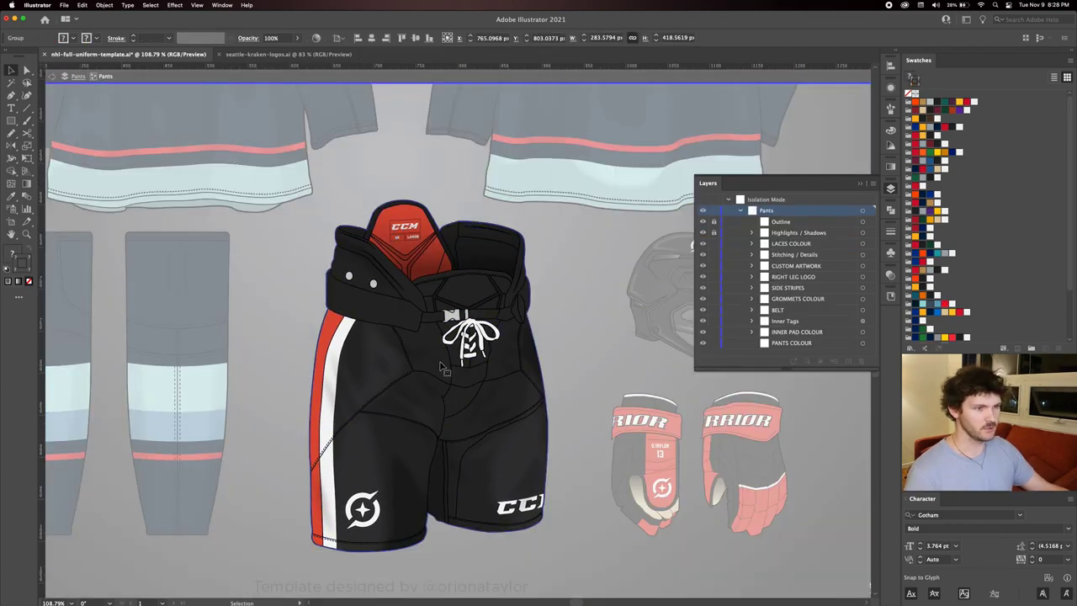
{"action": "left_click", "coordinate": [364, 364]}
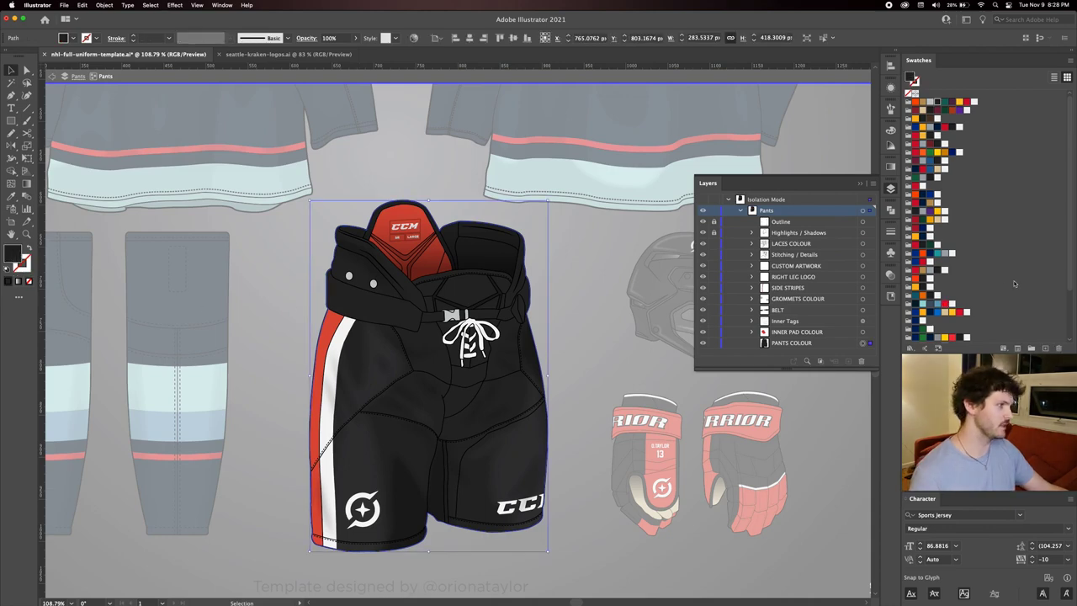
{"action": "left_click", "coordinate": [917, 306]}
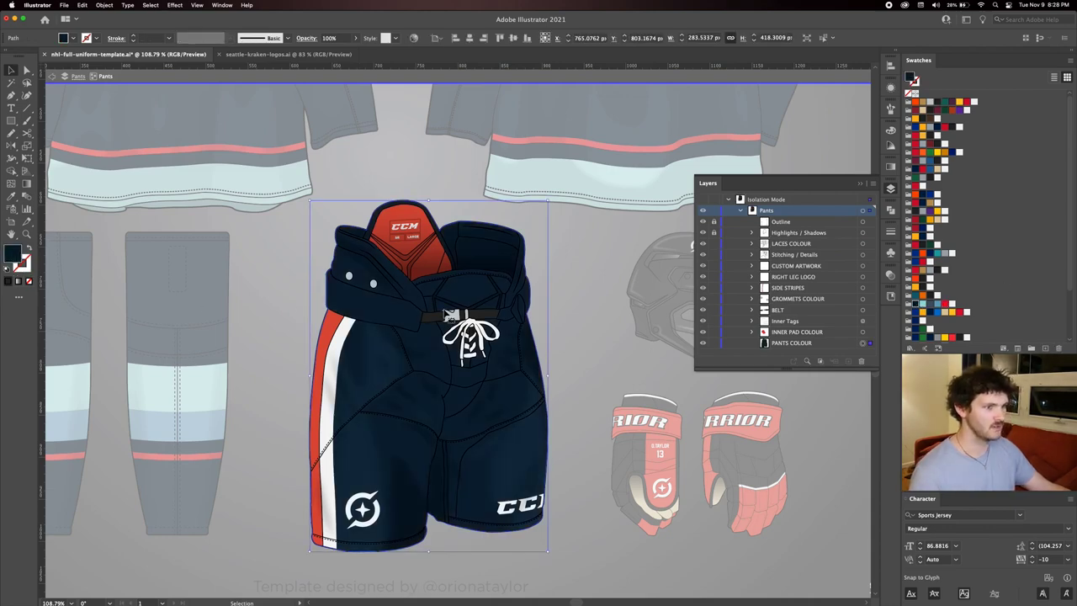
Isolate the BELT group, fill the belt strap with the dark navy swatch, and return to the Pants group.
{"action": "left_click", "coordinate": [448, 316]}
{"action": "double_click", "coordinate": [437, 322]}
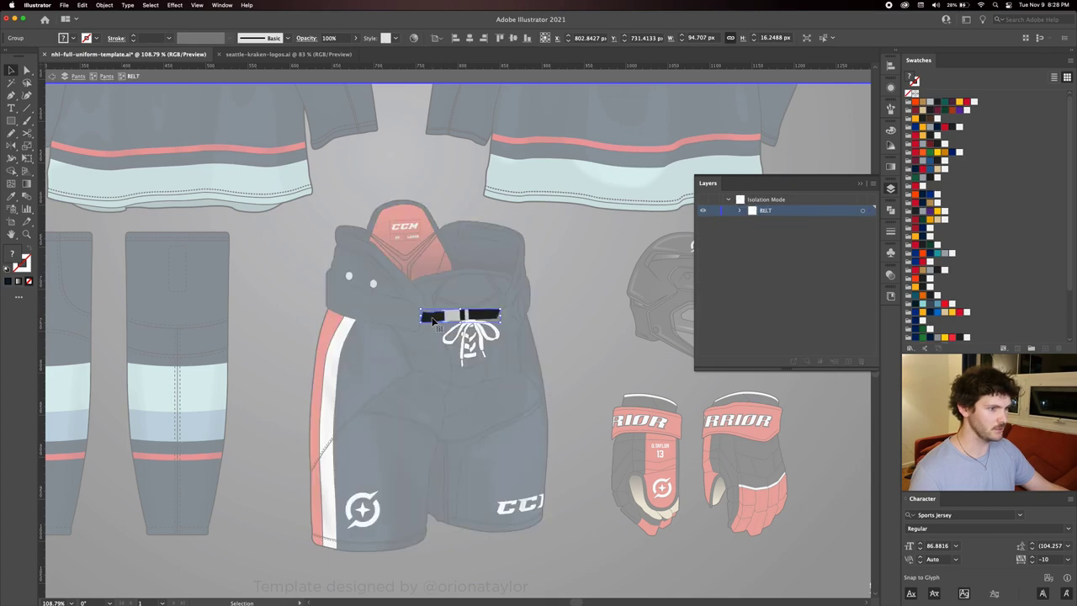
{"action": "left_click", "coordinate": [915, 303]}
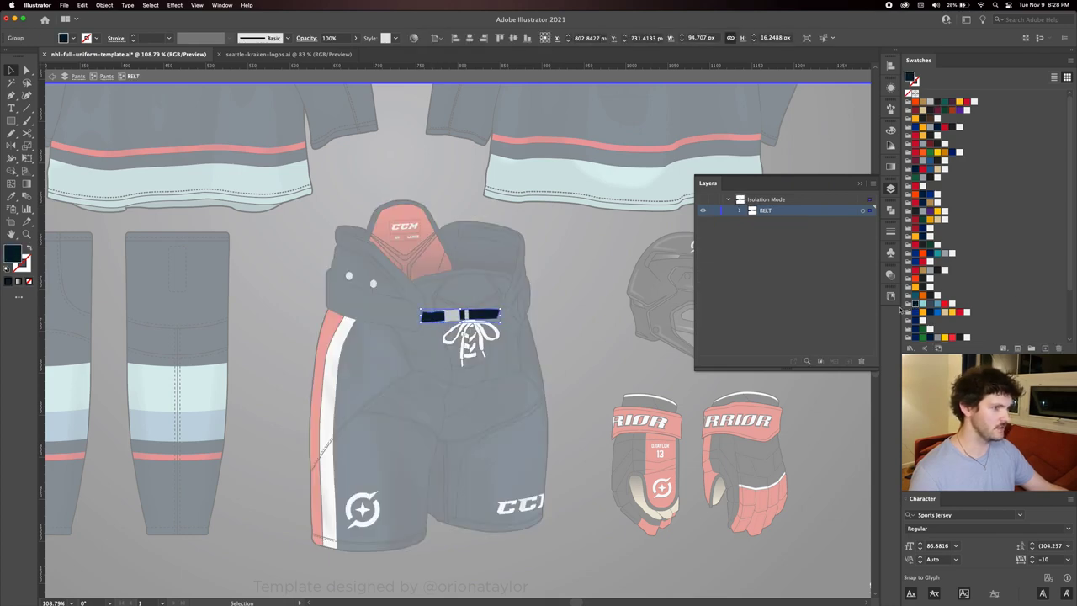
{"action": "left_click", "coordinate": [106, 76]}
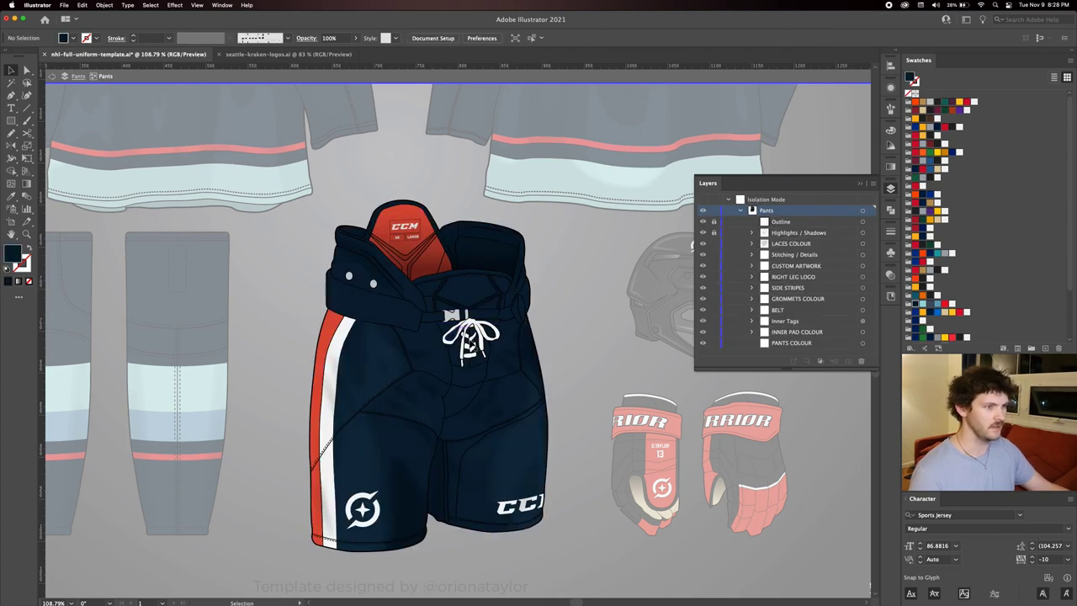
Fill the pants' laces with the light teal swatch.
{"action": "left_click", "coordinate": [473, 336]}
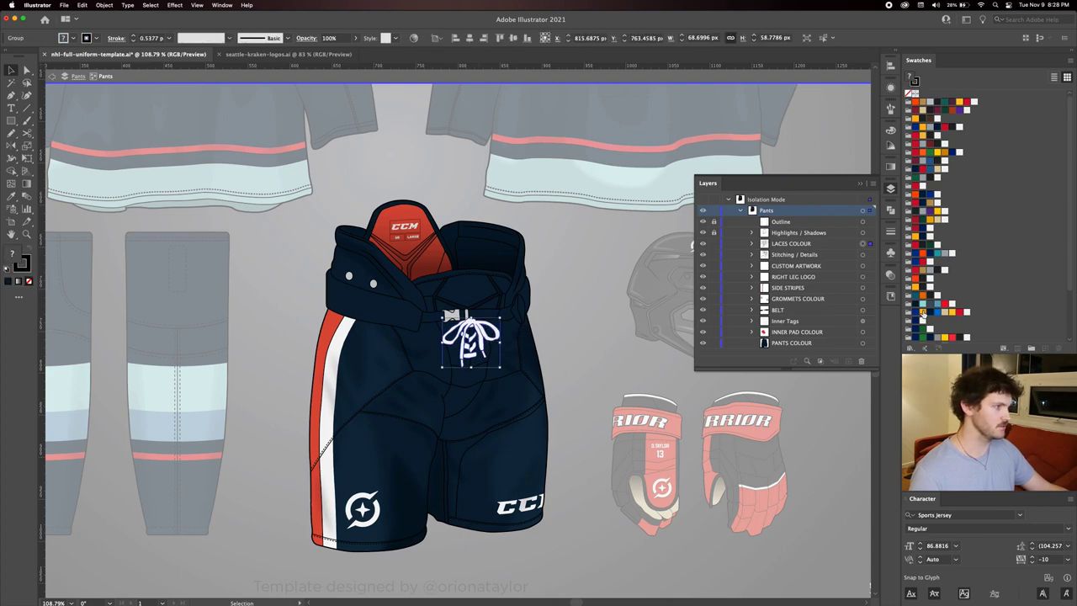
{"action": "left_click", "coordinate": [922, 310]}
{"action": "left_click", "coordinate": [566, 330]}
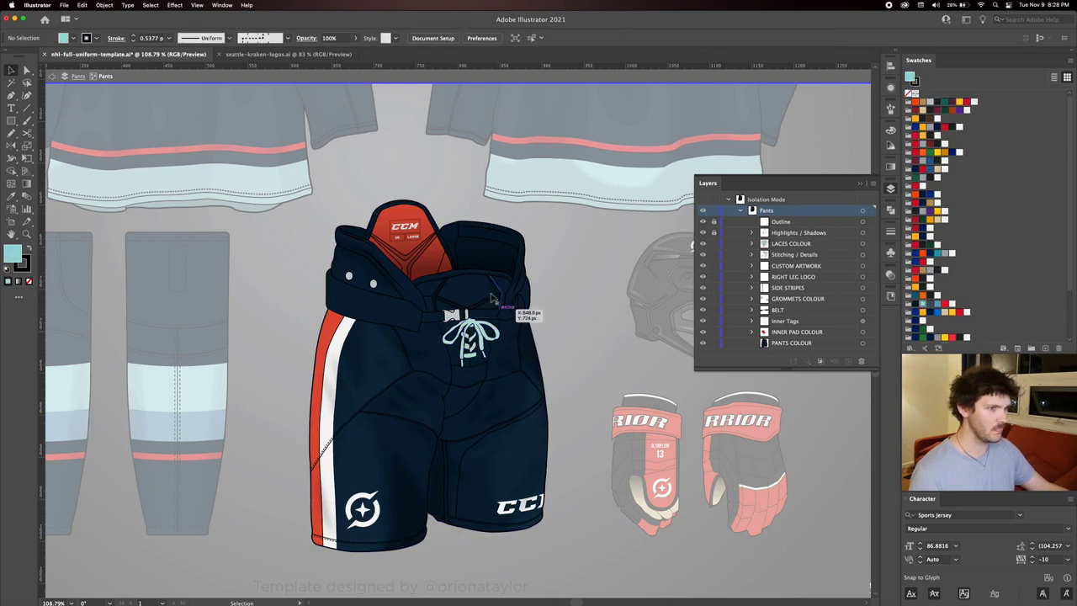
Isolate the INNER PAD COLOUR group, fill the pad with the Kraken red swatch, and return to the Pants group.
{"action": "left_click", "coordinate": [426, 270]}
{"action": "double_click", "coordinate": [426, 270]}
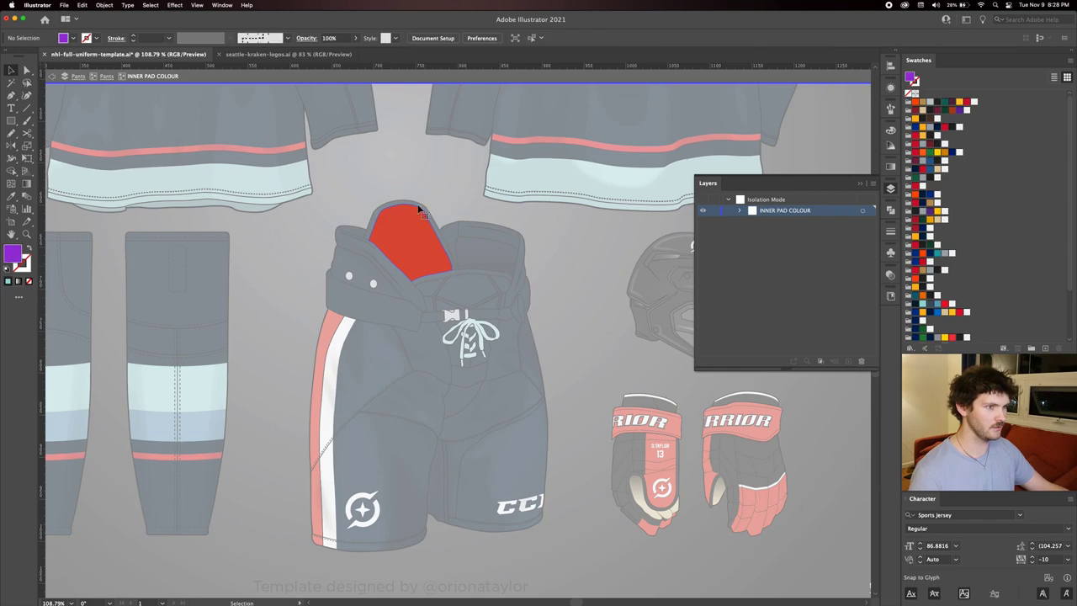
{"action": "left_click", "coordinate": [412, 240]}
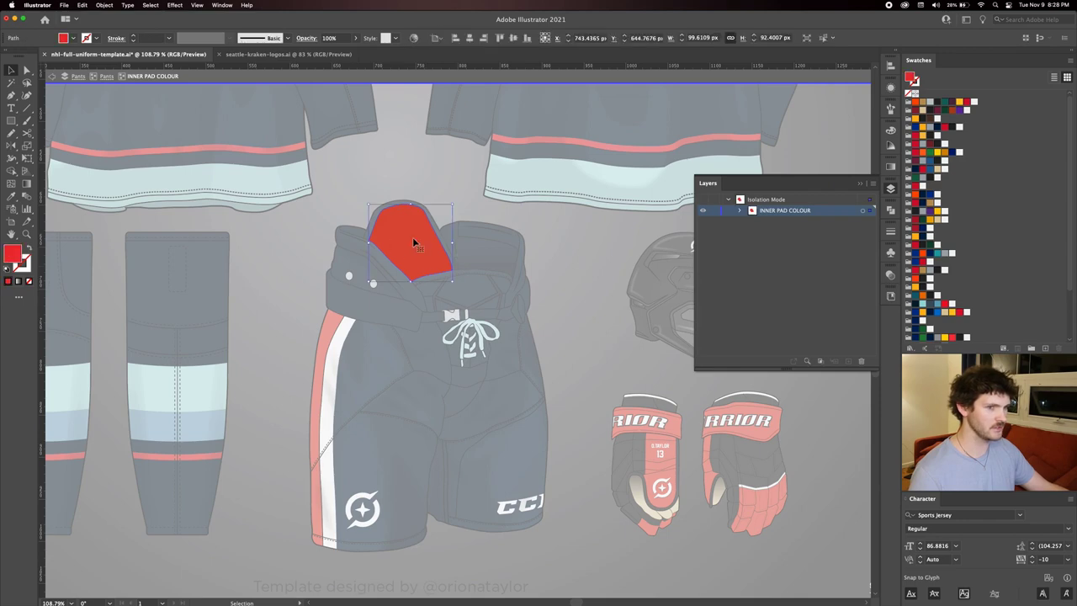
{"action": "left_click", "coordinate": [944, 304]}
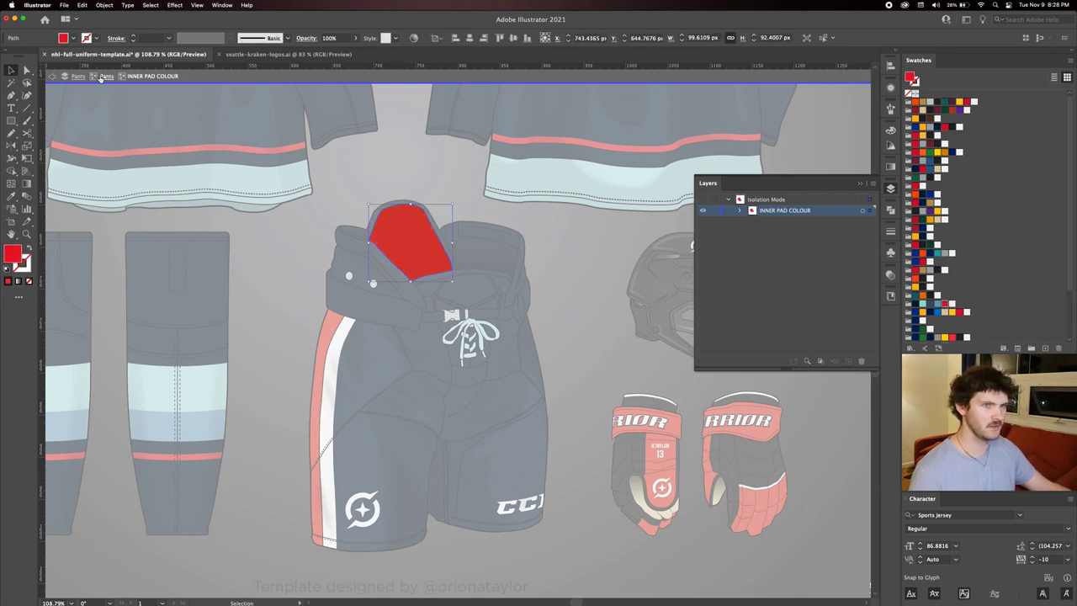
{"action": "key", "text": "Escape"}
Isolate the Inner Tags group on the inner pad, hide the CCM Logo and show the Bauer Logo.
{"action": "scroll", "coordinate": [416, 221], "scroll_direction": "up", "scroll_amount": 8}
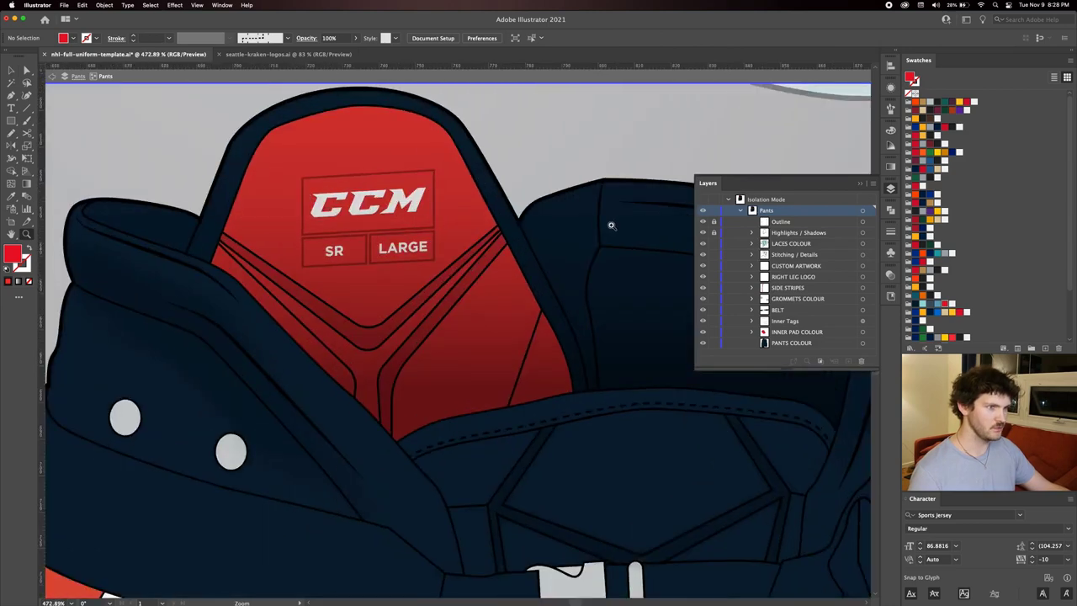
{"action": "left_click_drag", "start_coordinate": [422, 221], "coordinate": [459, 269]}
{"action": "left_click", "coordinate": [11, 70]}
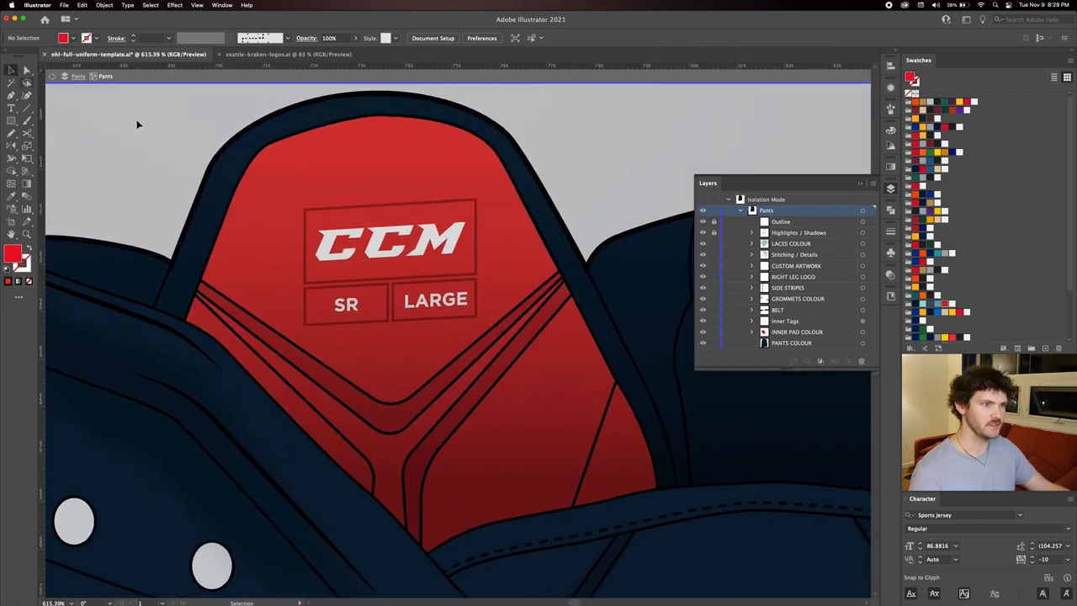
{"action": "double_click", "coordinate": [425, 241]}
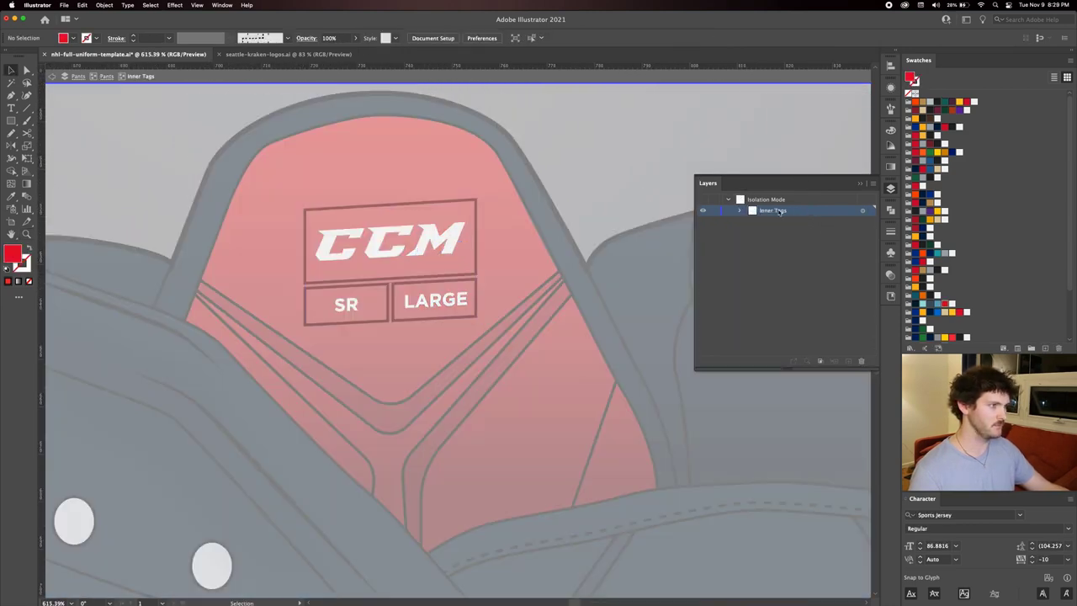
{"action": "left_click", "coordinate": [741, 211]}
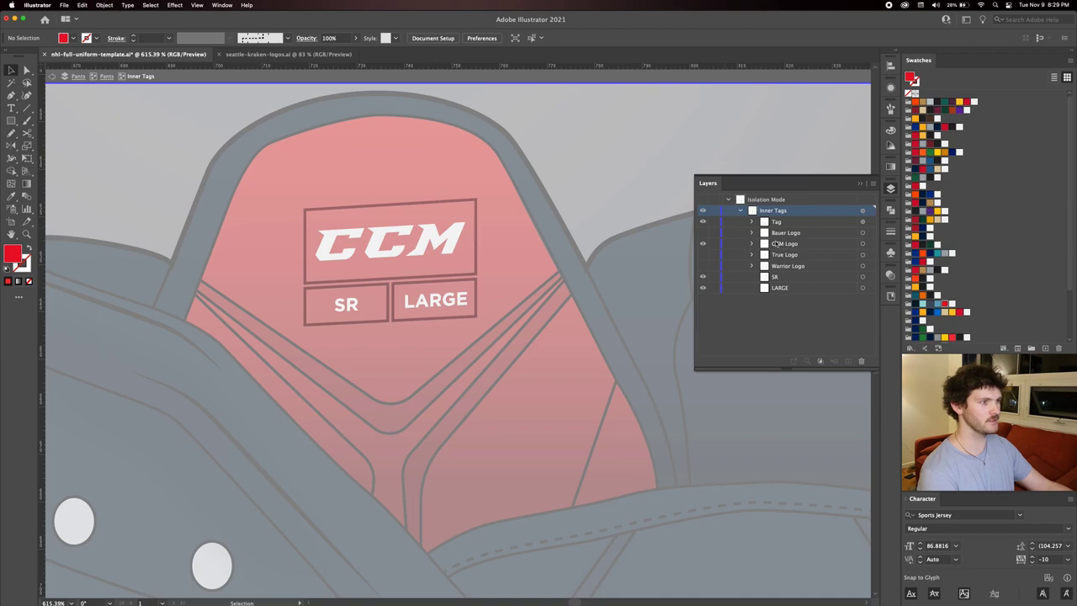
{"action": "left_click", "coordinate": [454, 239]}
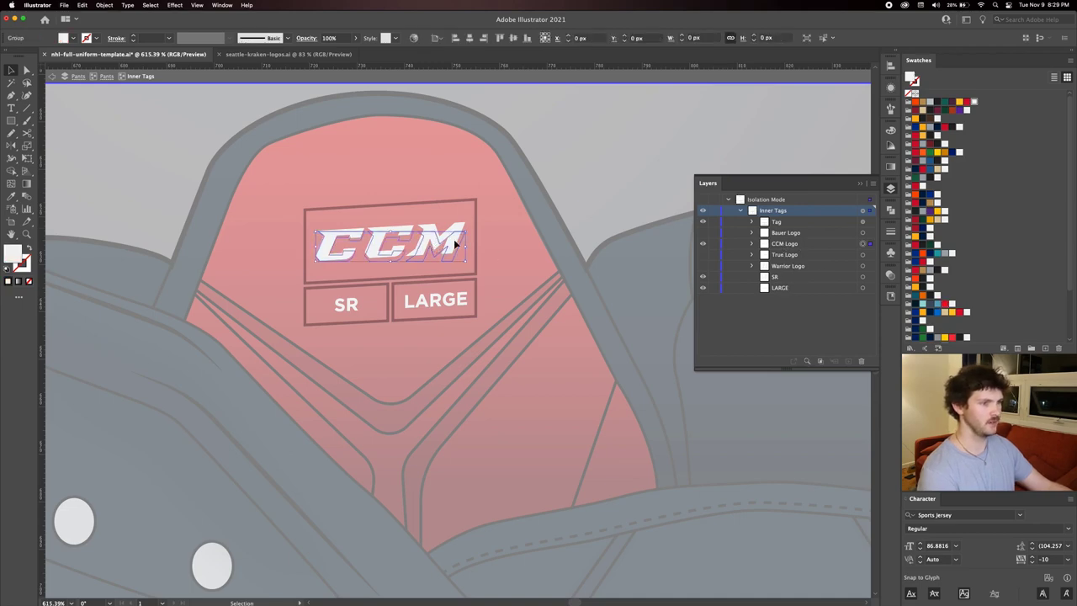
{"action": "left_click", "coordinate": [703, 244]}
{"action": "left_click", "coordinate": [703, 233]}
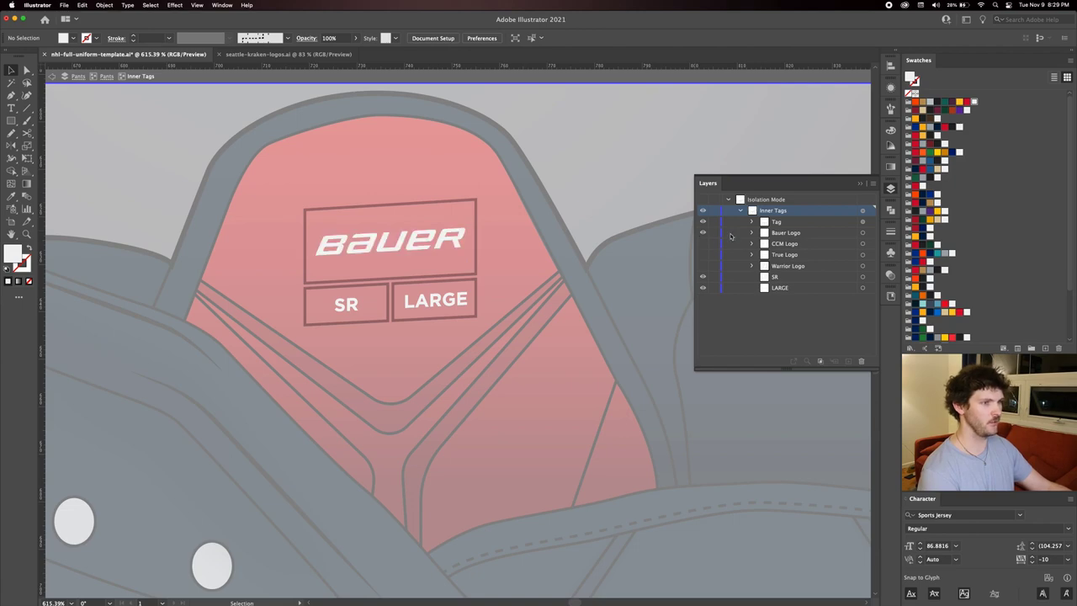
Try JR and SMALL as the inner tag's size texts, and undo both text changes.
{"action": "left_click", "coordinate": [346, 307]}
{"action": "mouse_move", "coordinate": [349, 307]}
{"action": "left_mouse_down"}
{"action": "mouse_move", "coordinate": [439, 303]}
{"action": "mouse_move", "coordinate": [349, 307]}
{"action": "left_mouse_up"}
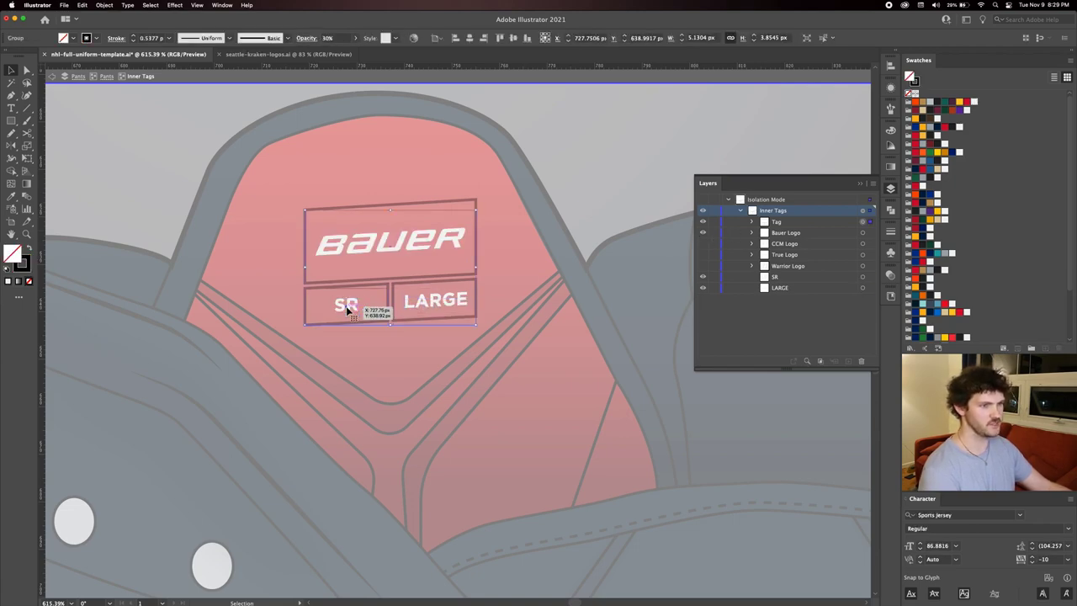
{"action": "double_click", "coordinate": [349, 306]}
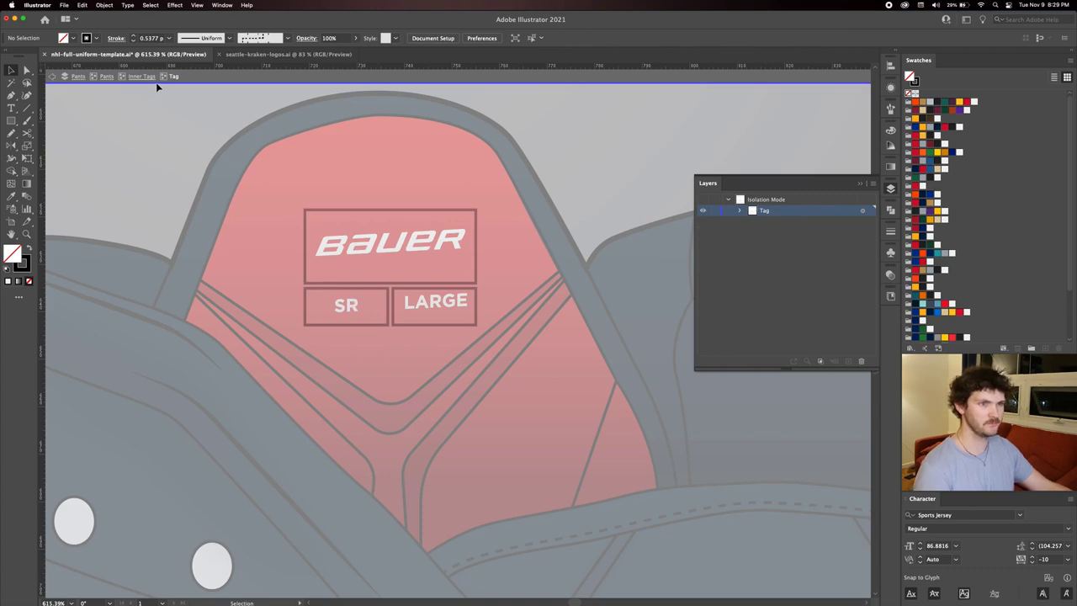
{"action": "left_click", "coordinate": [141, 77]}
{"action": "double_click", "coordinate": [347, 307]}
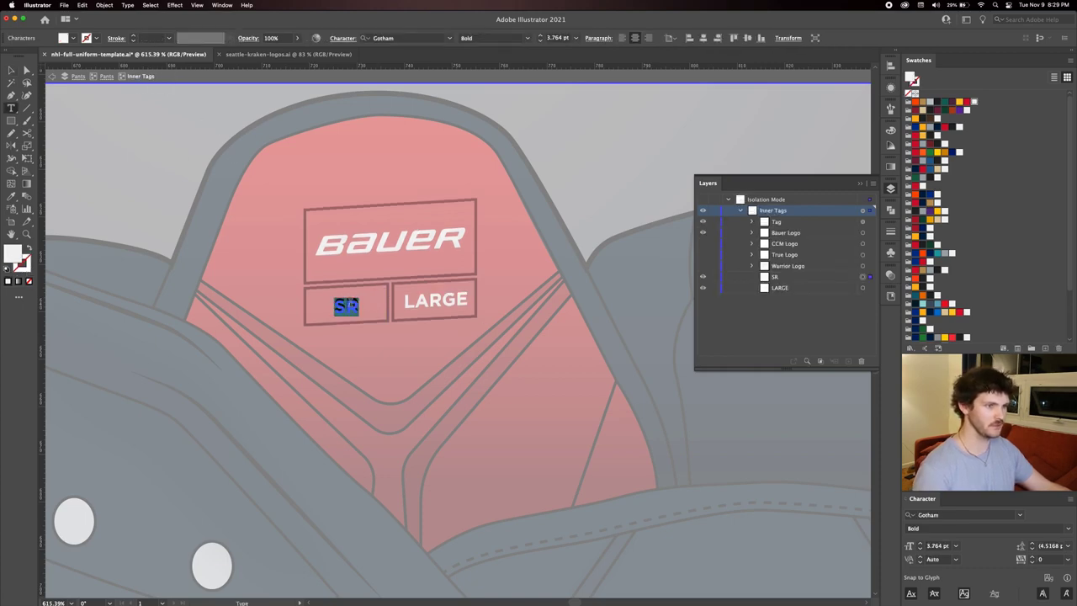
{"action": "type", "text": "JR"}
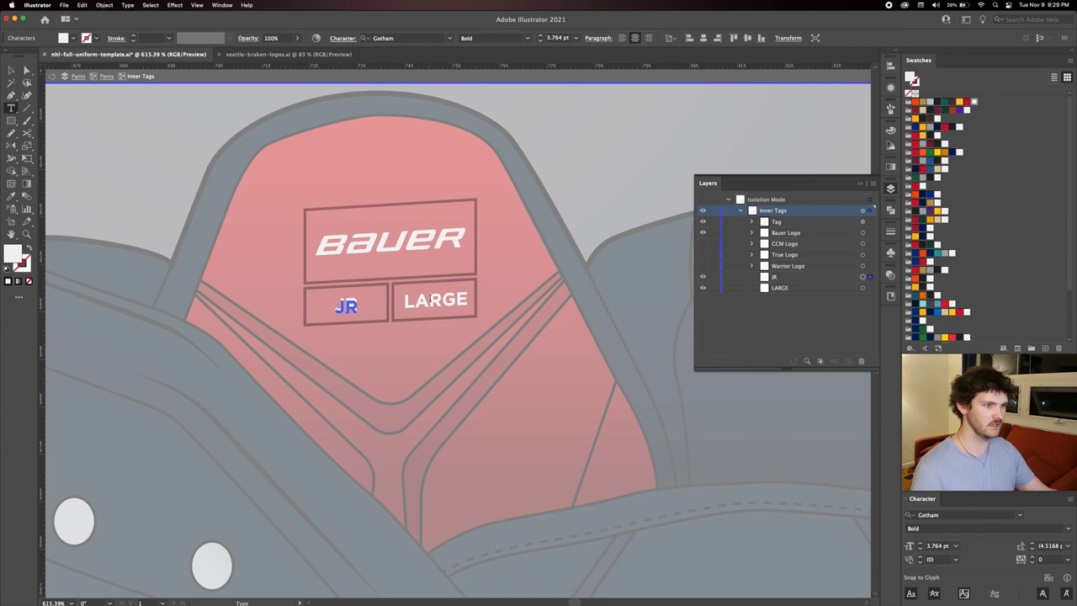
{"action": "double_click", "coordinate": [431, 301]}
{"action": "type", "text": "SMALL"}
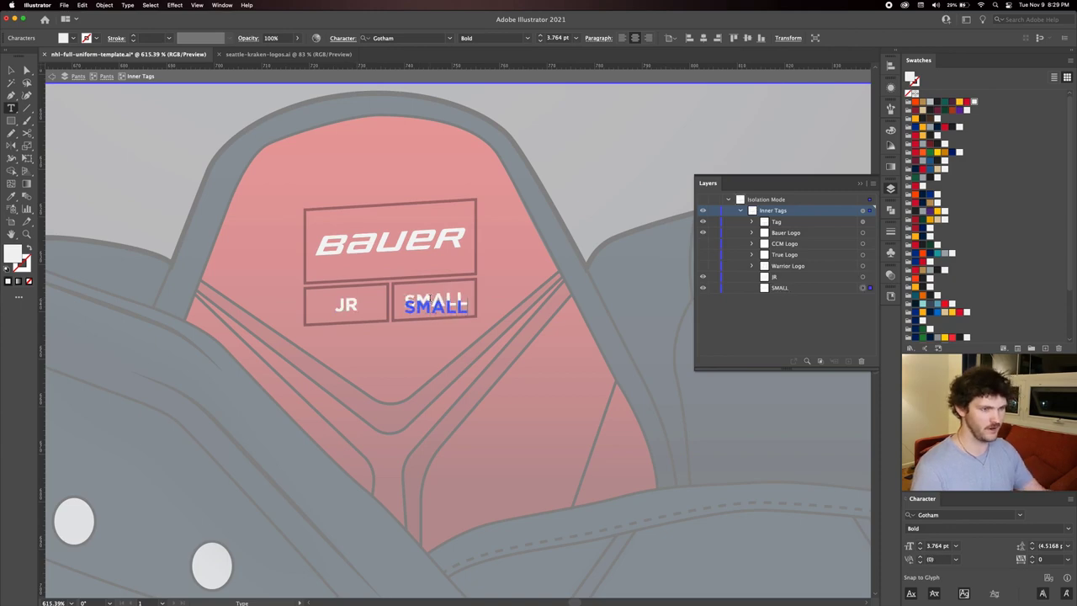
{"action": "key", "text": "super+z"}
{"action": "key", "text": "super+z"}
Replace the SR text on the inner tag with OT and return to the Pants group.
{"action": "double_click", "coordinate": [346, 304]}
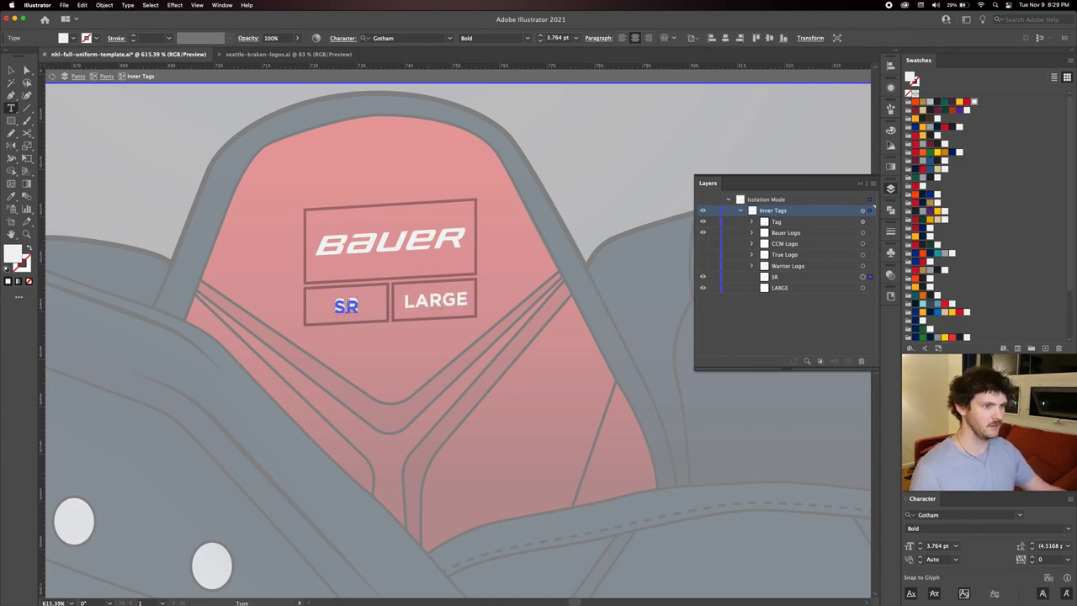
{"action": "type", "text": "OT"}
{"action": "key", "text": "Escape"}
{"action": "key", "text": "super+a"}
{"action": "key", "text": "super+z"}
{"action": "key", "text": "super+z"}
{"action": "key", "text": "super+z"}
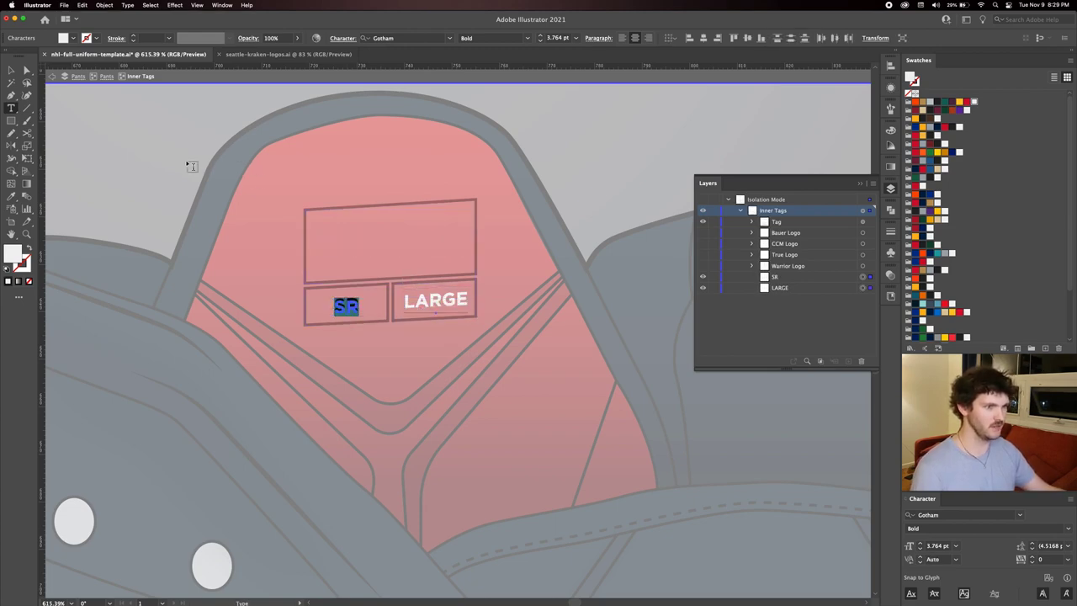
{"action": "key", "text": "super+shift+z"}
{"action": "key", "text": "super+shift+z"}
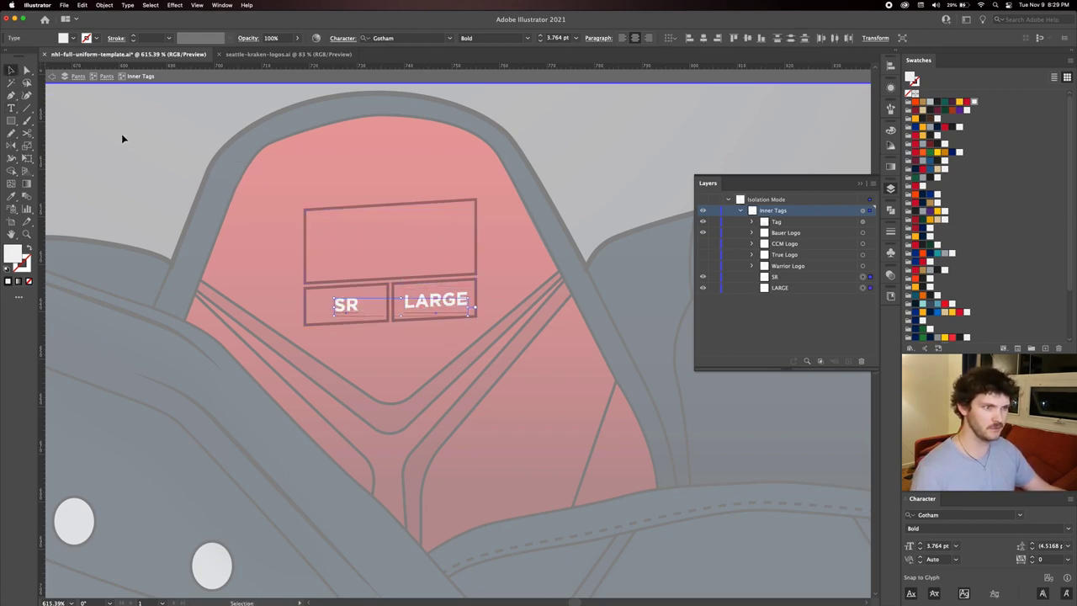
{"action": "key", "text": "super+shift+a"}
{"action": "key", "text": "z"}
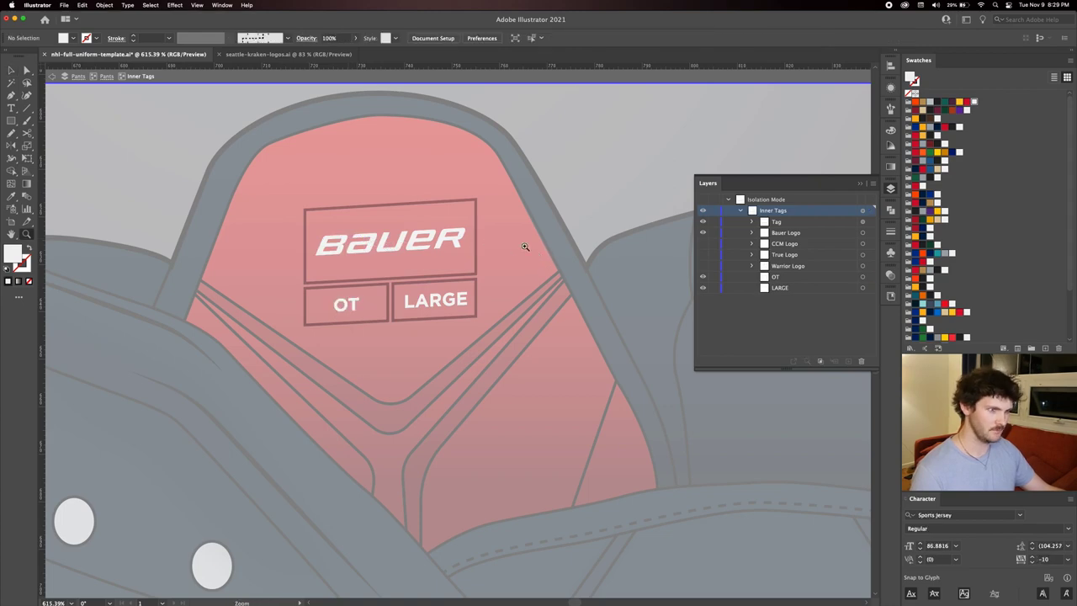
{"action": "left_click_drag", "start_coordinate": [524, 243], "coordinate": [418, 251]}
{"action": "left_click", "coordinate": [106, 77]}
Isolate the SIDE STRIPES group and fill the white inner stripe with the Kraken light teal swatch.
{"action": "mouse_move", "coordinate": [488, 269]}
{"action": "left_mouse_down"}
{"action": "mouse_move", "coordinate": [539, 269]}
{"action": "mouse_move", "coordinate": [494, 267]}
{"action": "left_mouse_up"}
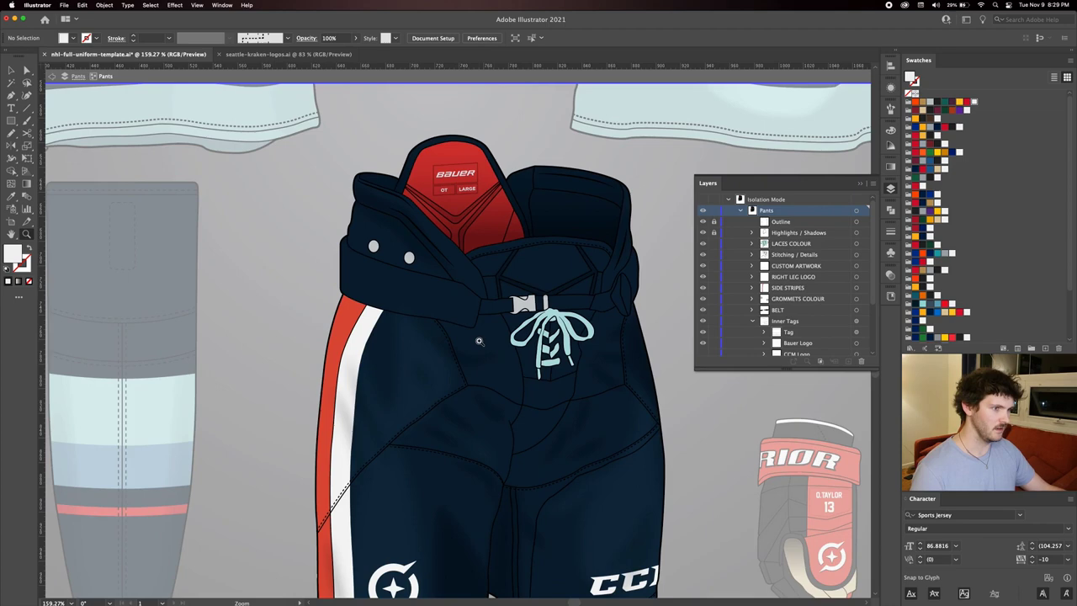
{"action": "scroll", "coordinate": [522, 281], "scroll_direction": "down", "scroll_amount": 3}
{"action": "left_click_drag", "start_coordinate": [511, 199], "coordinate": [353, 321]}
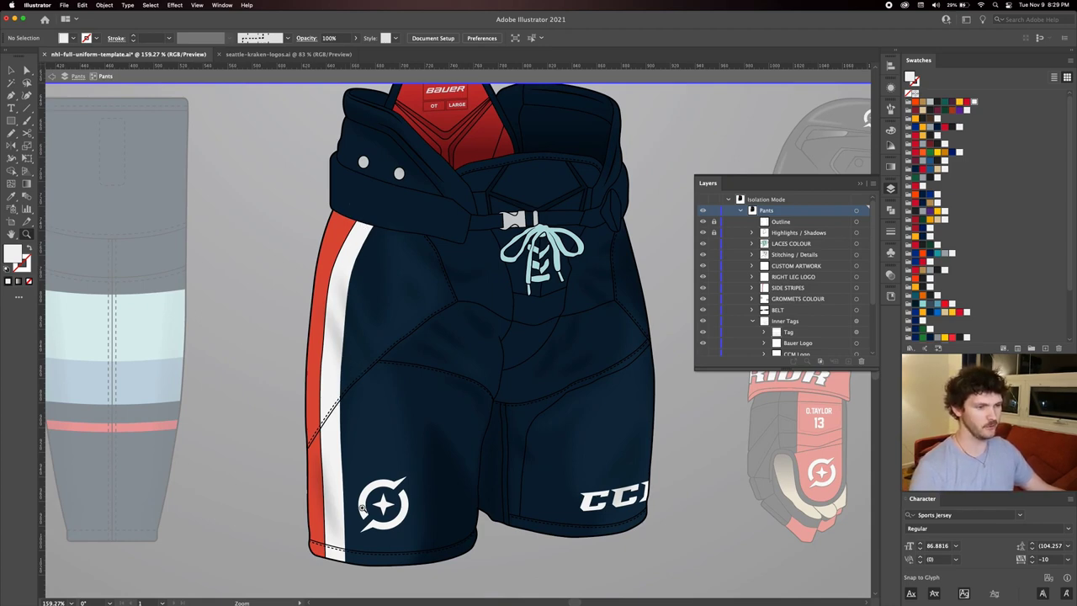
{"action": "left_click", "coordinate": [10, 70]}
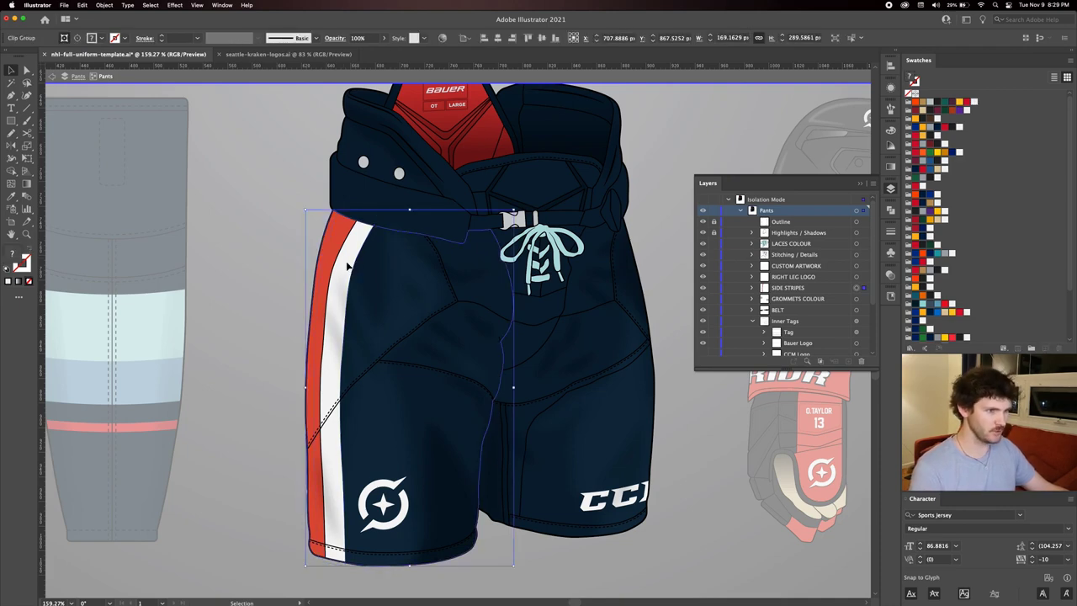
{"action": "double_click", "coordinate": [347, 275]}
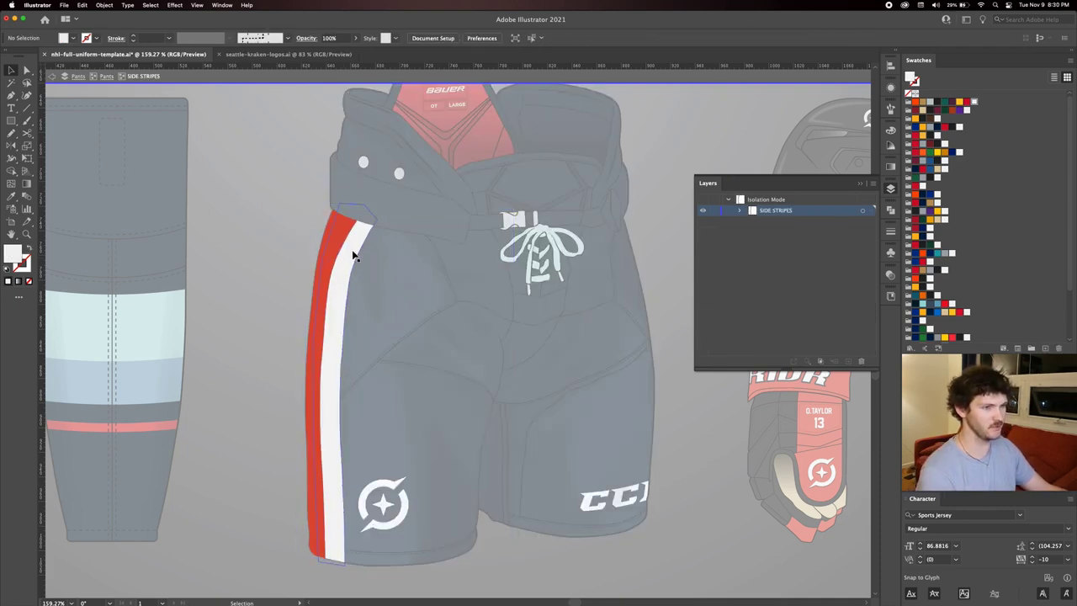
{"action": "left_click_drag", "start_coordinate": [354, 256], "coordinate": [417, 254]}
{"action": "key", "text": "super+z"}
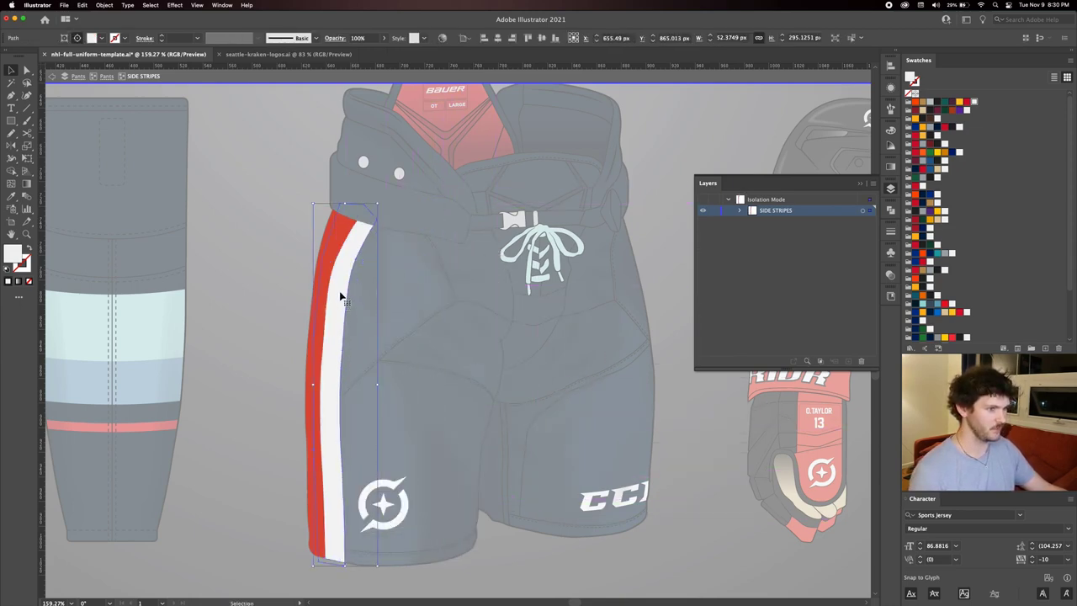
{"action": "left_click", "coordinate": [740, 210]}
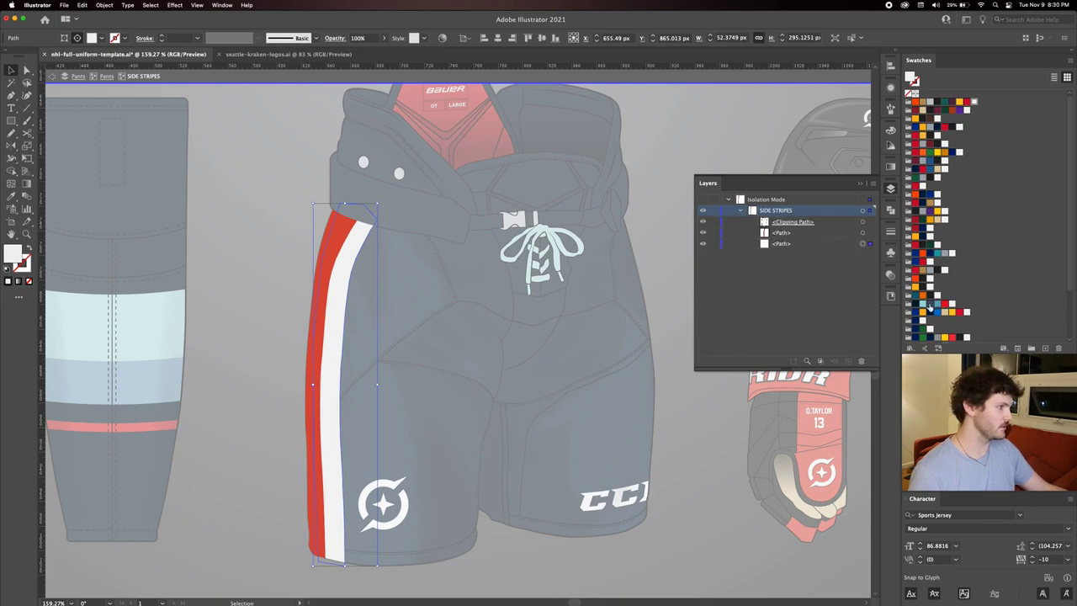
{"action": "left_click", "coordinate": [921, 306]}
Fill the red outer side stripe with the Kraken mid-blue swatch and return to the Pants group.
{"action": "left_click", "coordinate": [342, 227]}
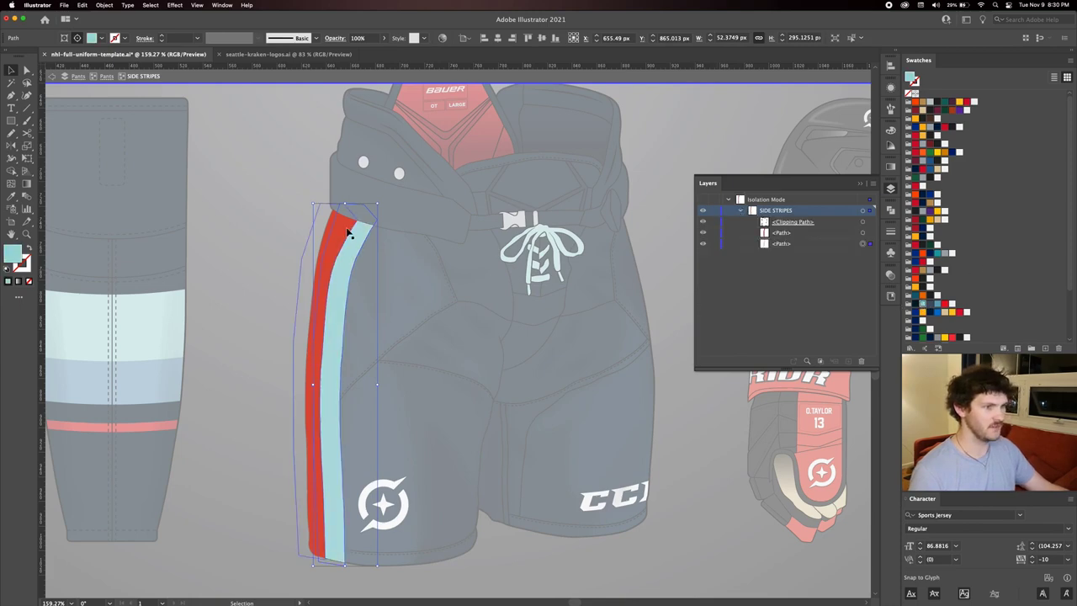
{"action": "left_click", "coordinate": [342, 227]}
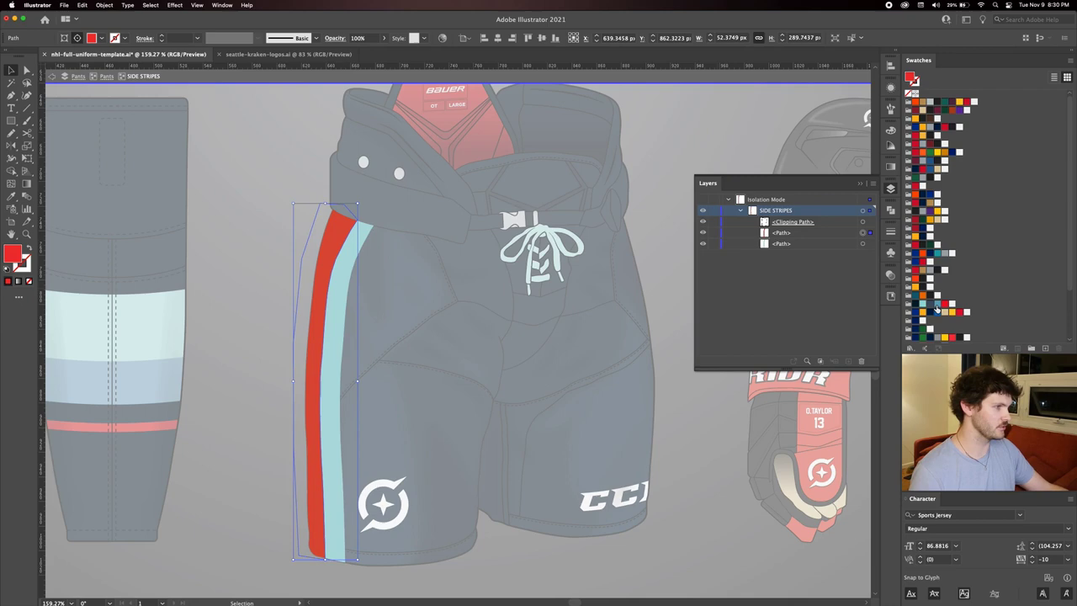
{"action": "left_click", "coordinate": [937, 304]}
{"action": "left_click", "coordinate": [517, 323]}
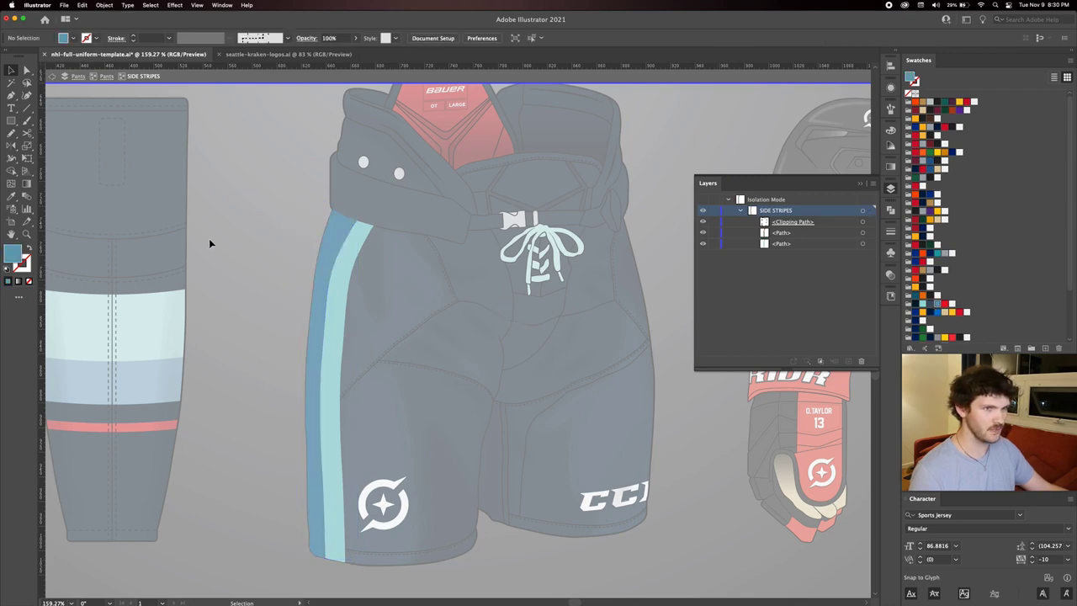
{"action": "left_click", "coordinate": [106, 76]}
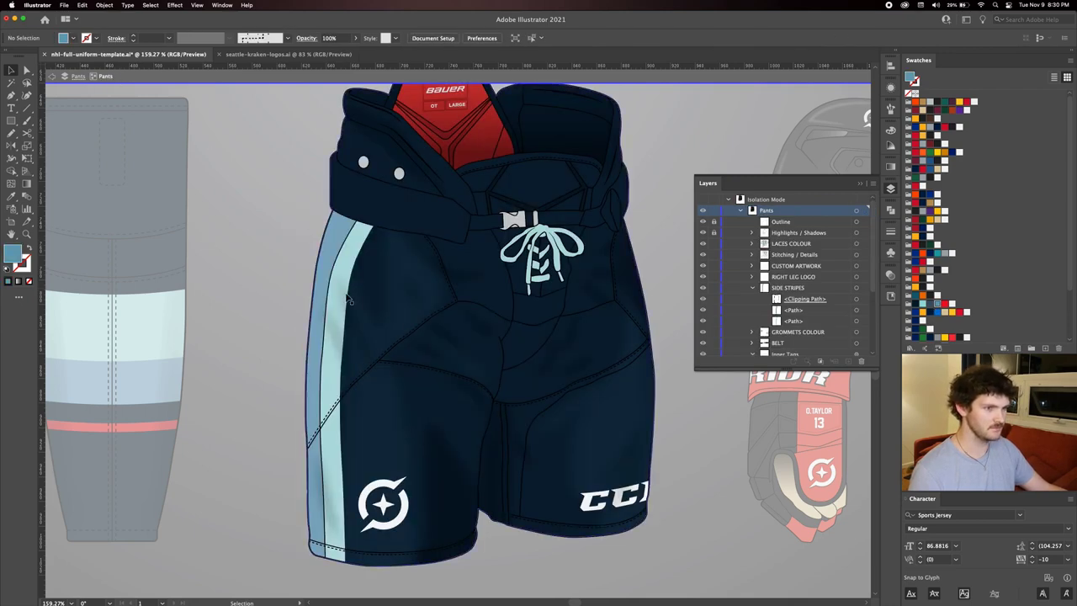
Isolate the CUSTOM ARTWORK group that holds the placeholder logo on the striped leg of the pants.
{"action": "left_click_drag", "start_coordinate": [254, 316], "coordinate": [338, 312]}
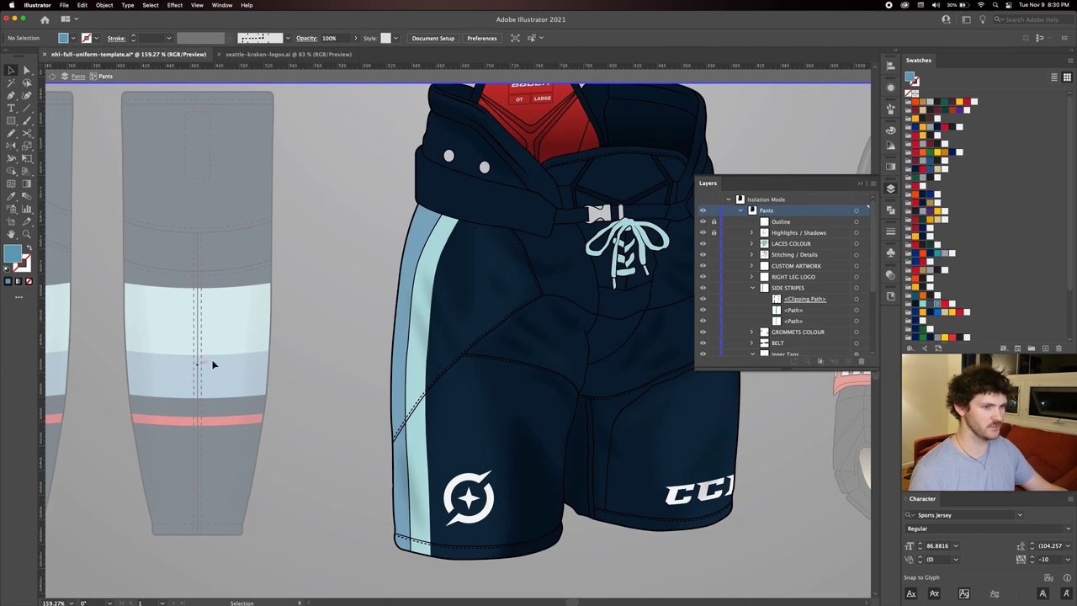
{"action": "scroll", "coordinate": [404, 235], "scroll_direction": "right", "scroll_amount": 6}
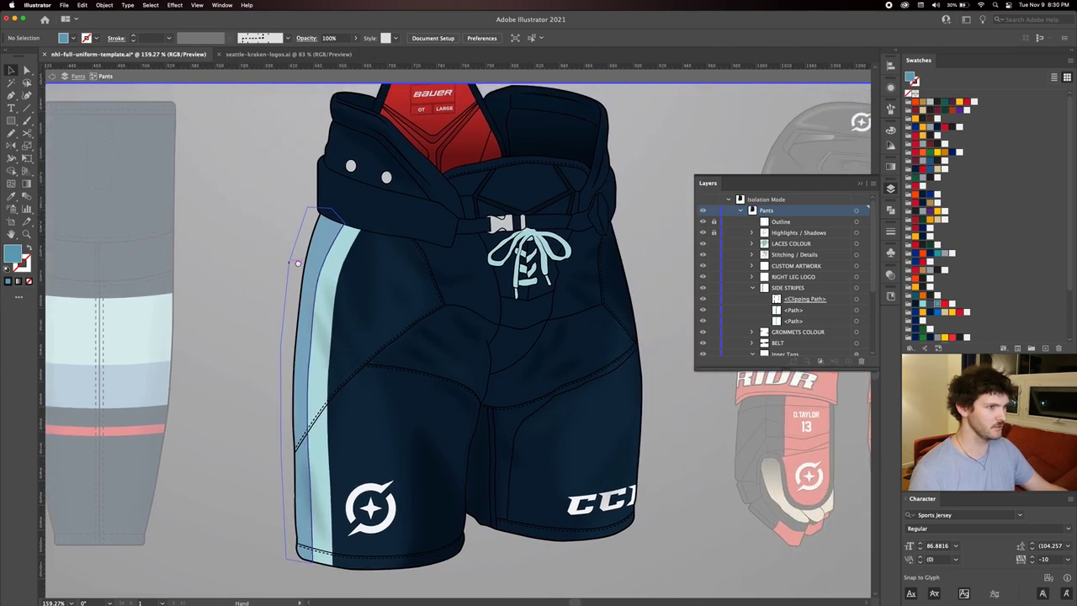
{"action": "left_click", "coordinate": [410, 225]}
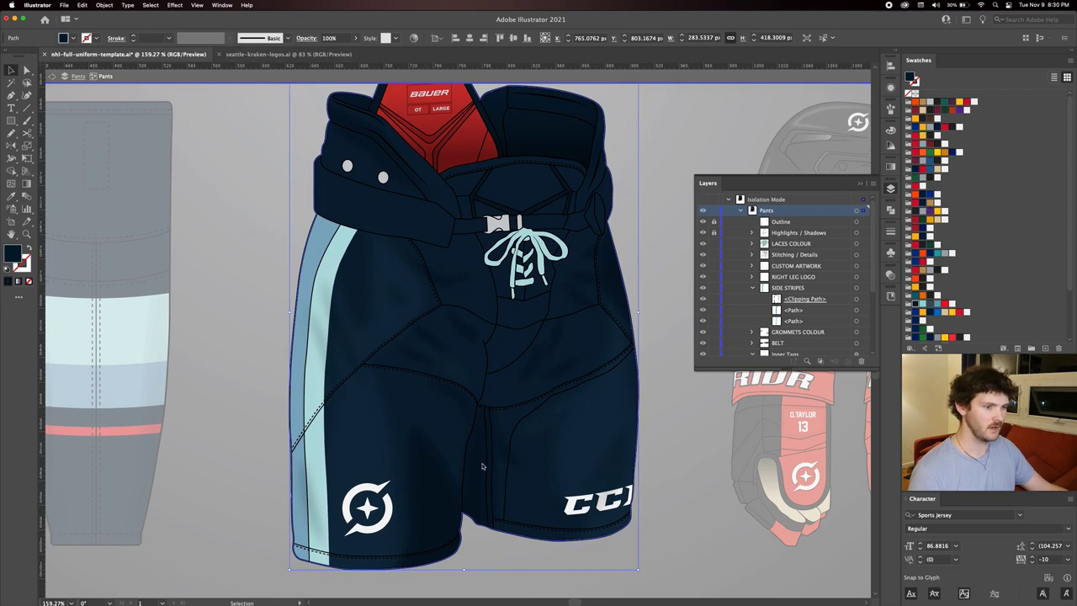
{"action": "scroll", "coordinate": [371, 499], "scroll_direction": "down", "scroll_amount": 3}
{"action": "left_click", "coordinate": [362, 455]}
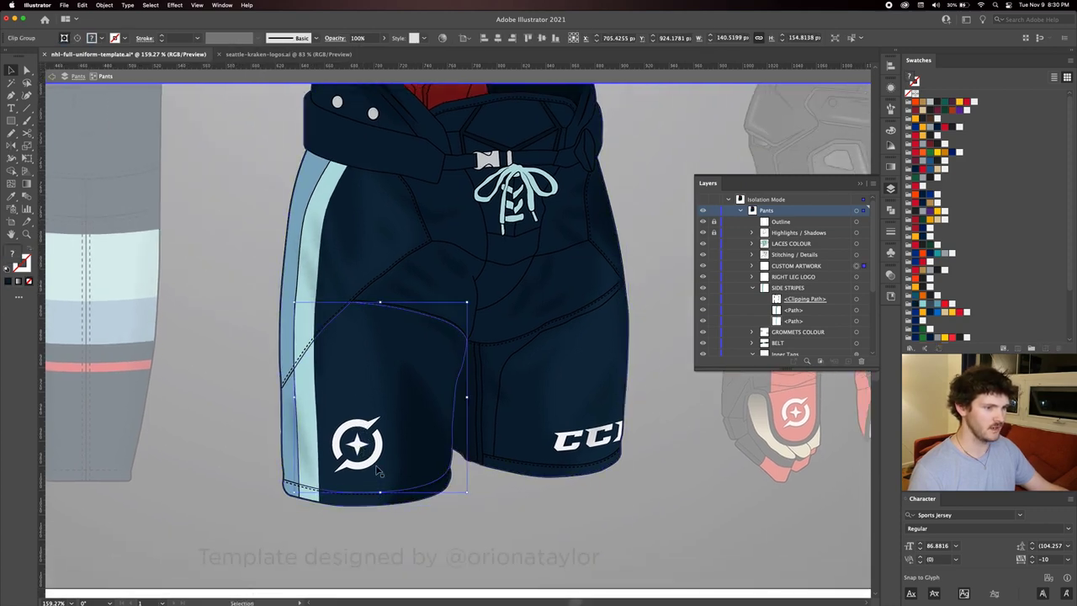
{"action": "double_click", "coordinate": [361, 451]}
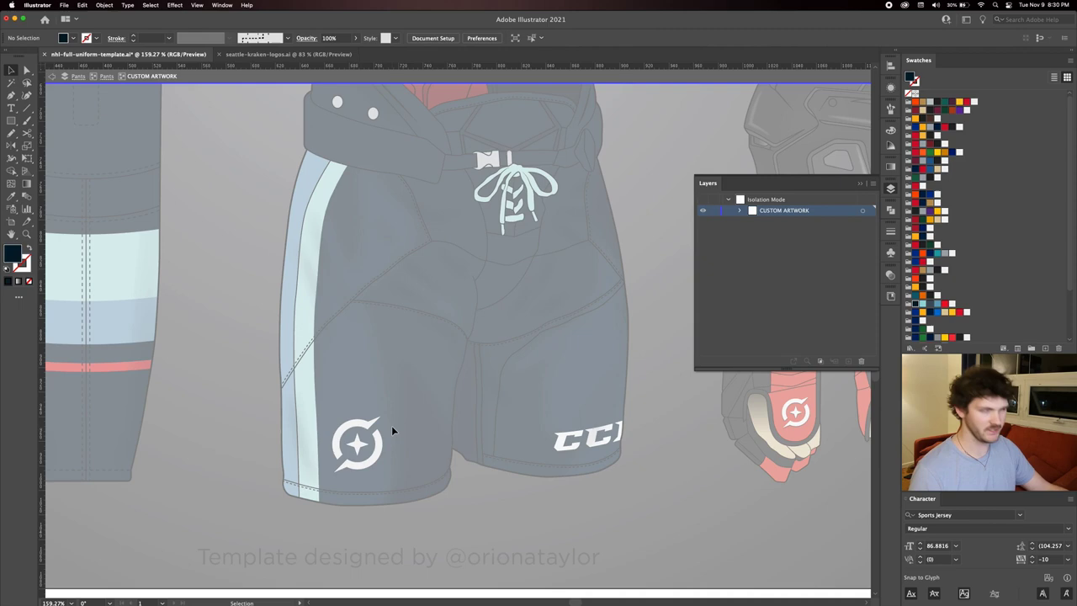
Replace the placeholder leg logo with a copy of the Kraken S logo from seattle-kraken-logos.ai.
{"action": "left_click", "coordinate": [286, 54]}
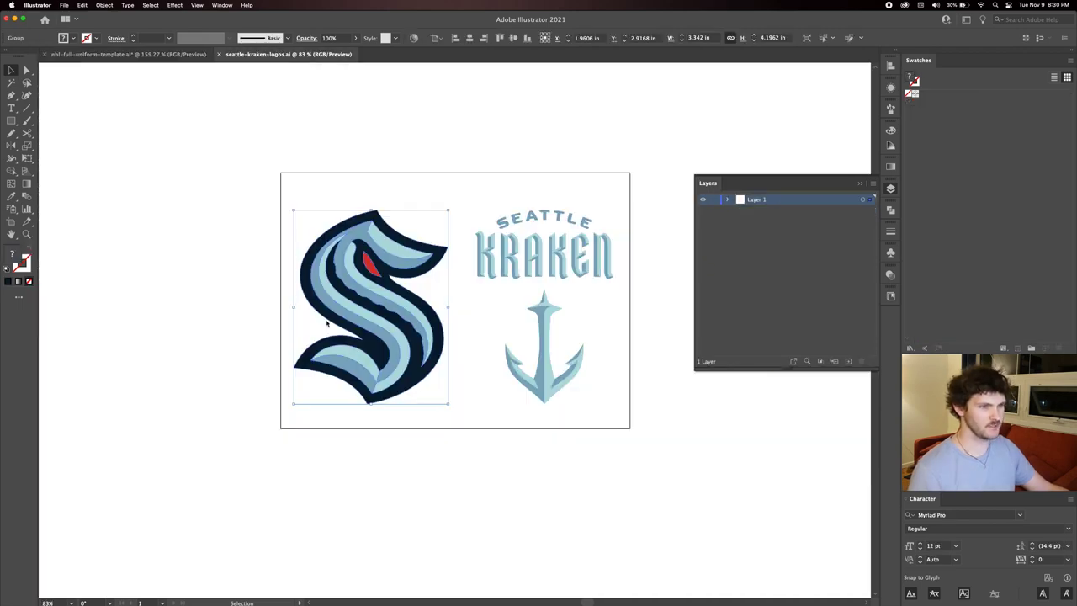
{"action": "key", "text": "super+c"}
{"action": "left_click", "coordinate": [126, 54]}
{"action": "left_click", "coordinate": [367, 440]}
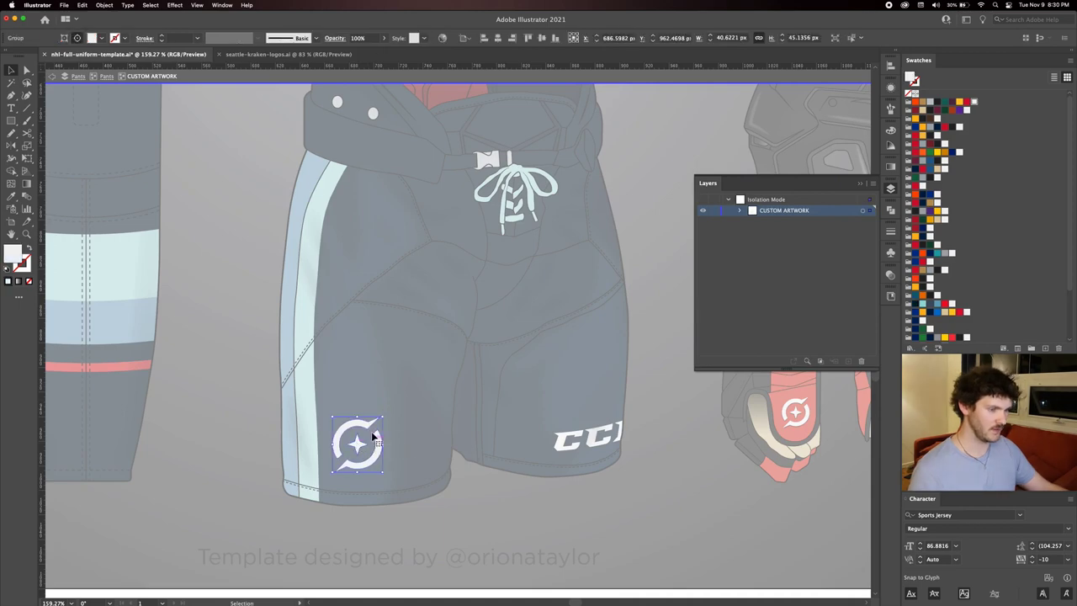
{"action": "key", "text": "Delete"}
{"action": "key", "text": "super+v"}
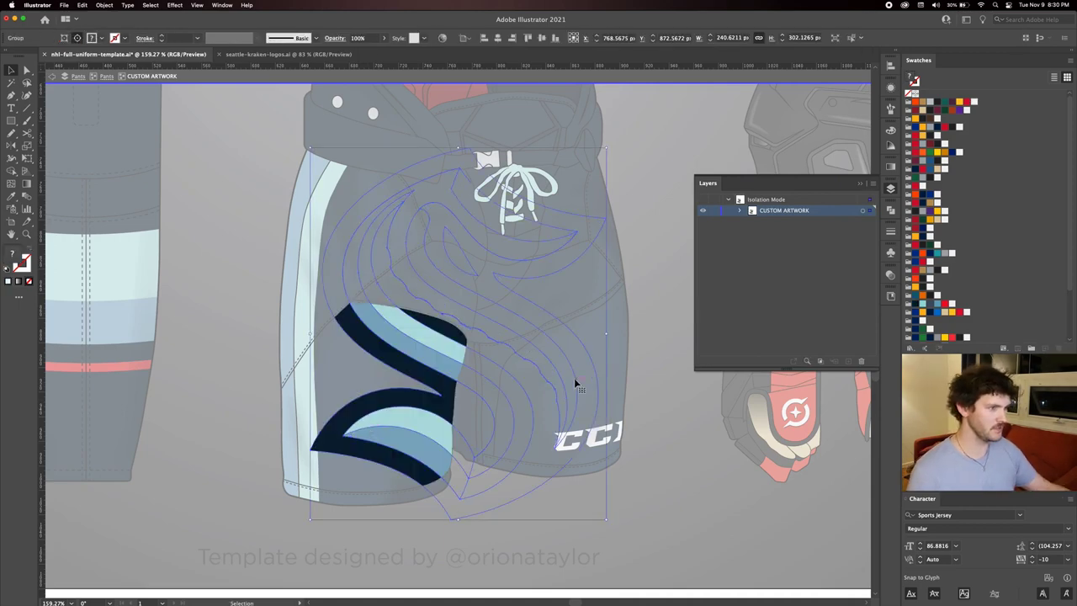
Scale the Kraken S logo to about 48 × 60 px, place it beside the stripe above the leg hem, and keep it selected.
{"action": "left_click_drag", "start_coordinate": [608, 337], "coordinate": [391, 440]}
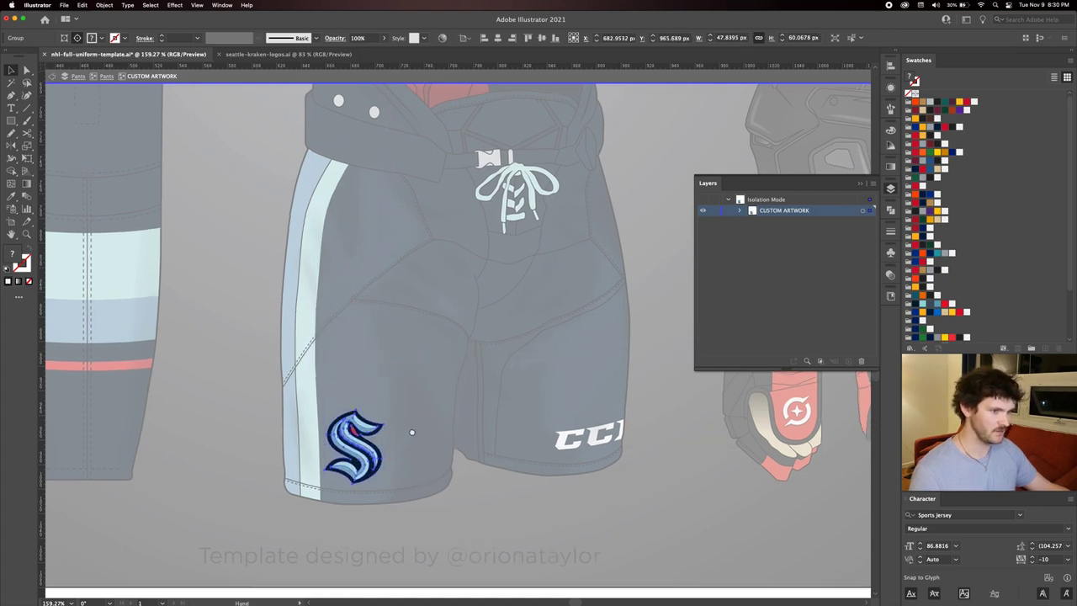
{"action": "scroll", "coordinate": [409, 432], "scroll_direction": "down", "scroll_amount": 3}
{"action": "scroll", "coordinate": [408, 432], "scroll_direction": "left", "scroll_amount": 2}
{"action": "left_click", "coordinate": [456, 389]}
{"action": "left_click", "coordinate": [383, 408]}
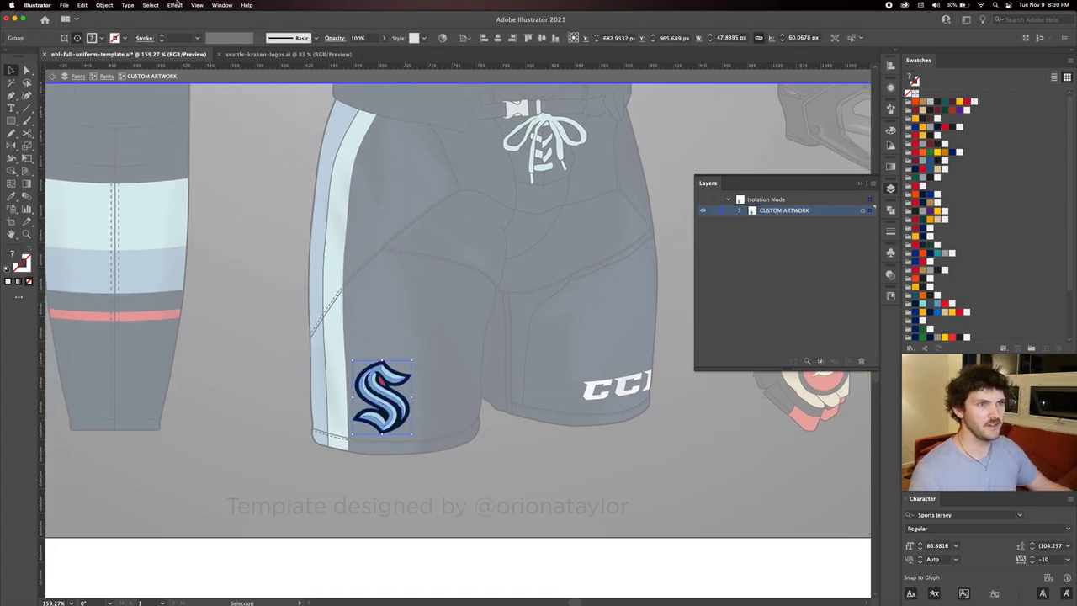
Apply a Multiply drop shadow to the Kraken S logo with 50% opacity, 0 px X offset, 1 px Y offset and .5 px blur.
{"action": "left_click", "coordinate": [175, 5]}
{"action": "left_click", "coordinate": [201, 29]}
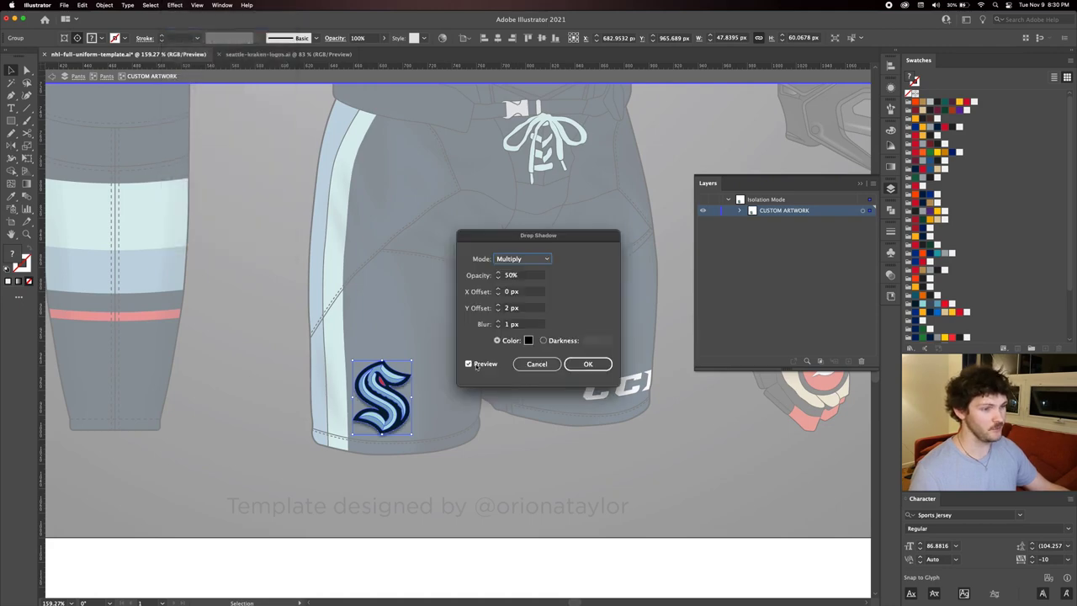
{"action": "left_click", "coordinate": [523, 307]}
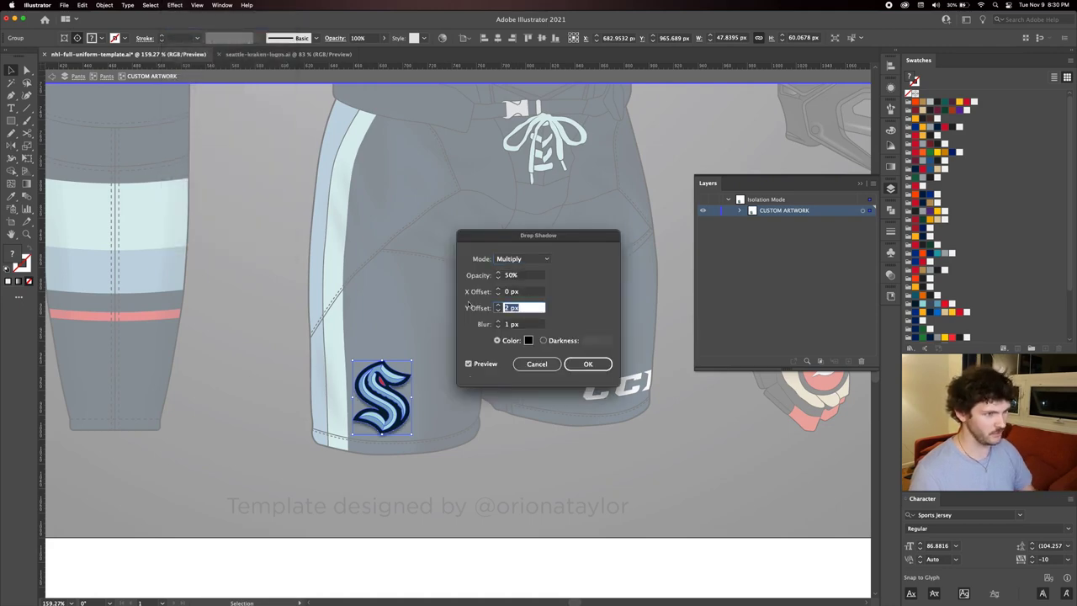
{"action": "key", "text": "Down"}
{"action": "key", "text": "Tab"}
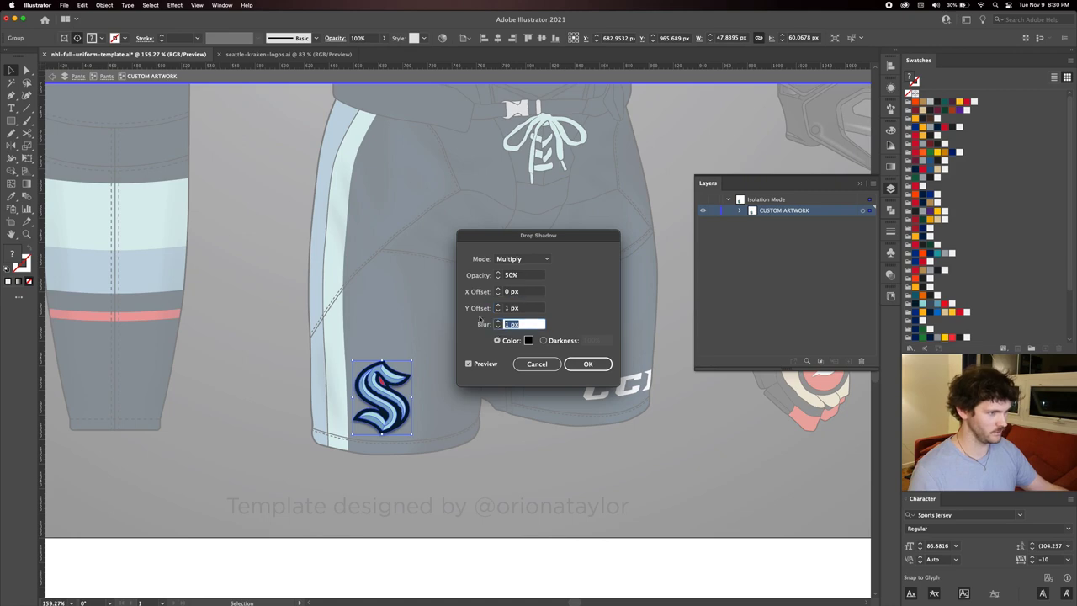
{"action": "type", "text": ".5"}
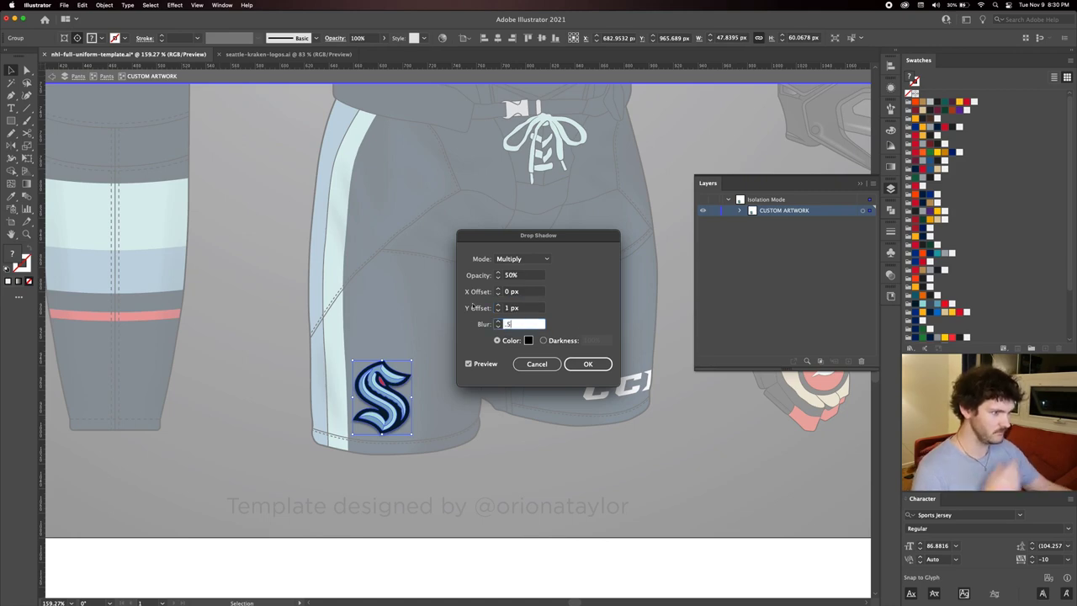
{"action": "left_click", "coordinate": [587, 364]}
{"action": "left_click", "coordinate": [510, 403]}
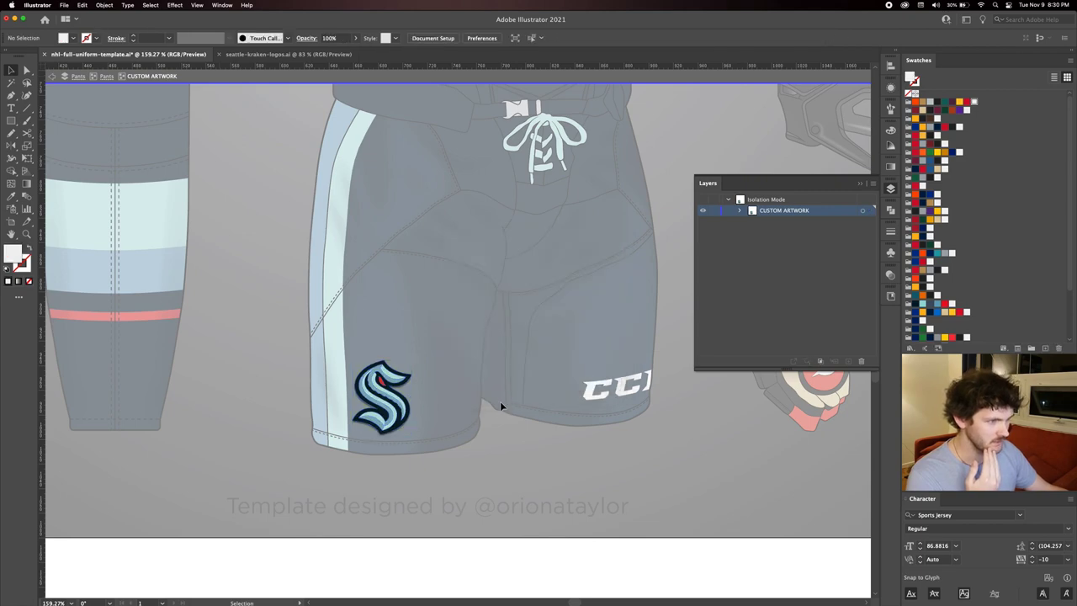
{"action": "left_click", "coordinate": [107, 77]}
Nudge the Kraken S leg logo 2 px to the right, away from the side stripe, and return to the Pants group.
{"action": "scroll", "coordinate": [445, 387], "scroll_direction": "right", "scroll_amount": 3}
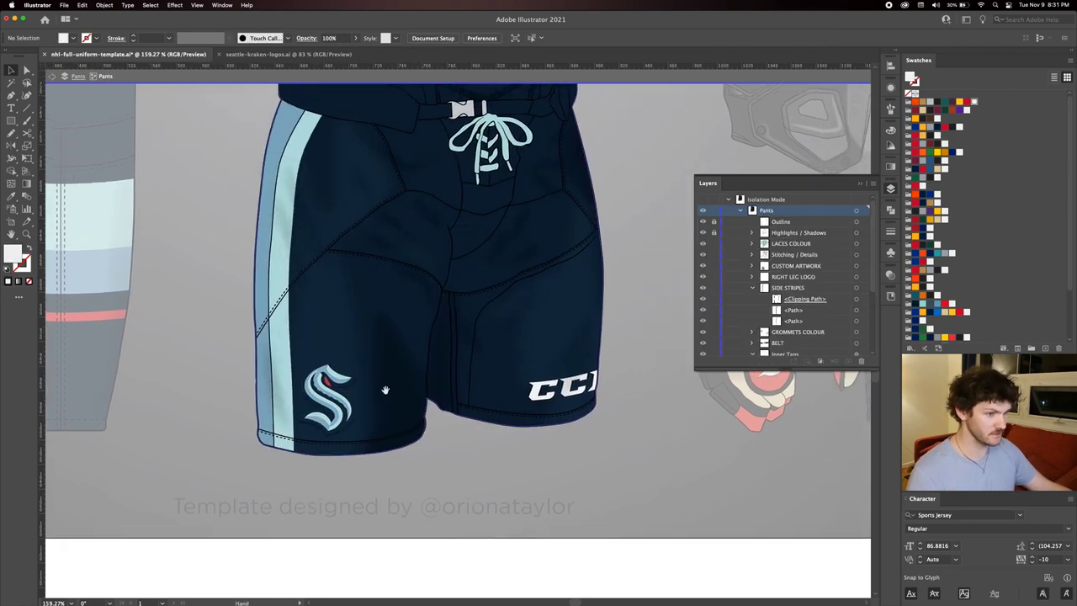
{"action": "double_click", "coordinate": [337, 407]}
{"action": "left_click", "coordinate": [336, 407]}
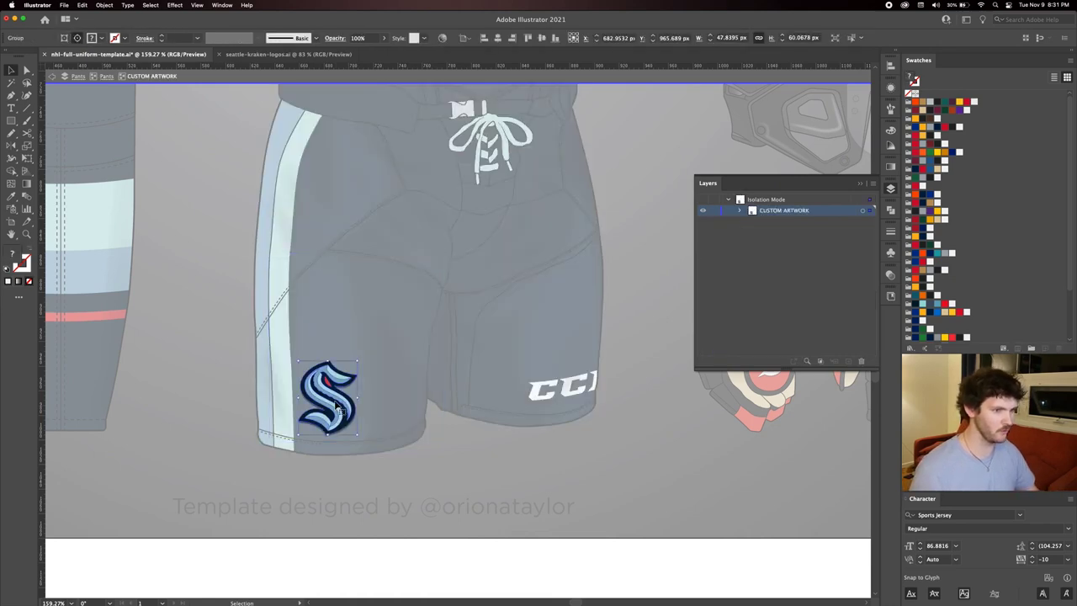
{"action": "key", "text": "Right"}
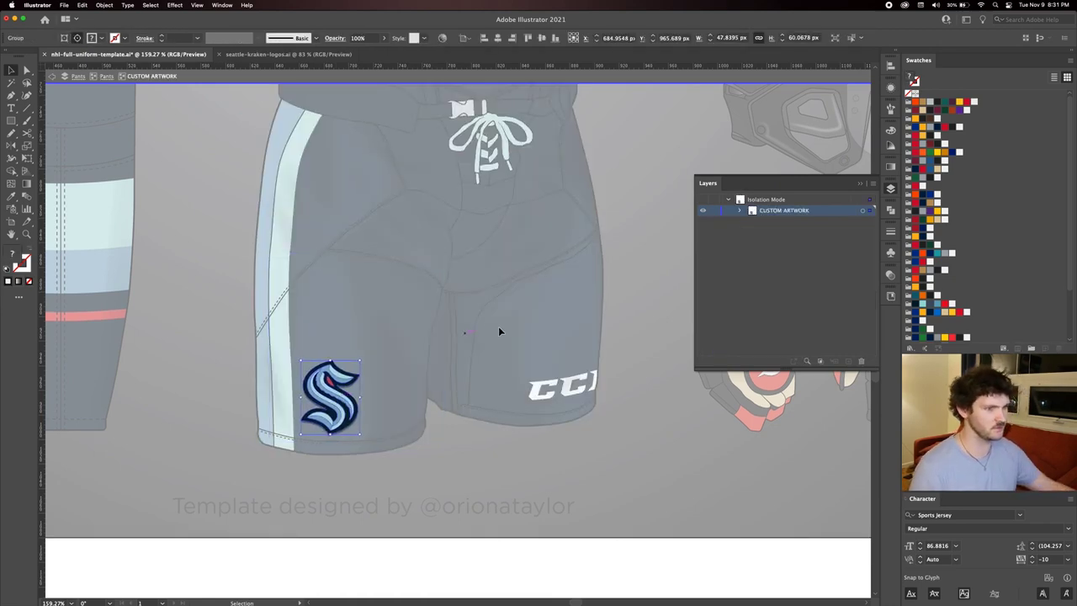
{"action": "left_click", "coordinate": [556, 350]}
{"action": "left_click", "coordinate": [107, 76]}
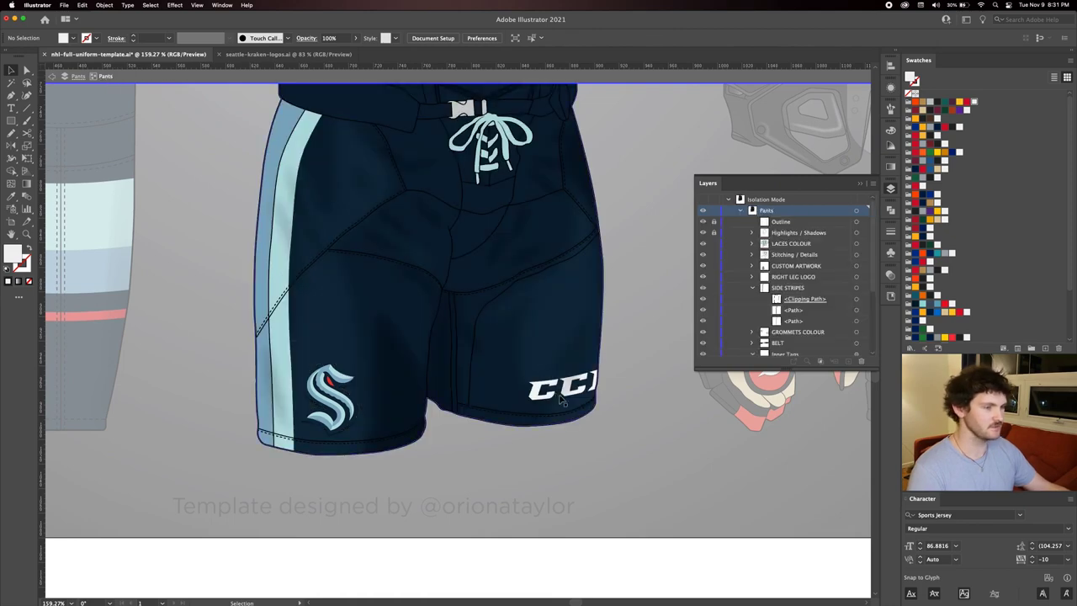
Isolate the RIGHT LEG LOGO group, hide the CCM Logo and show the Bauer Logo instead.
{"action": "double_click", "coordinate": [572, 394]}
{"action": "left_click", "coordinate": [535, 346]}
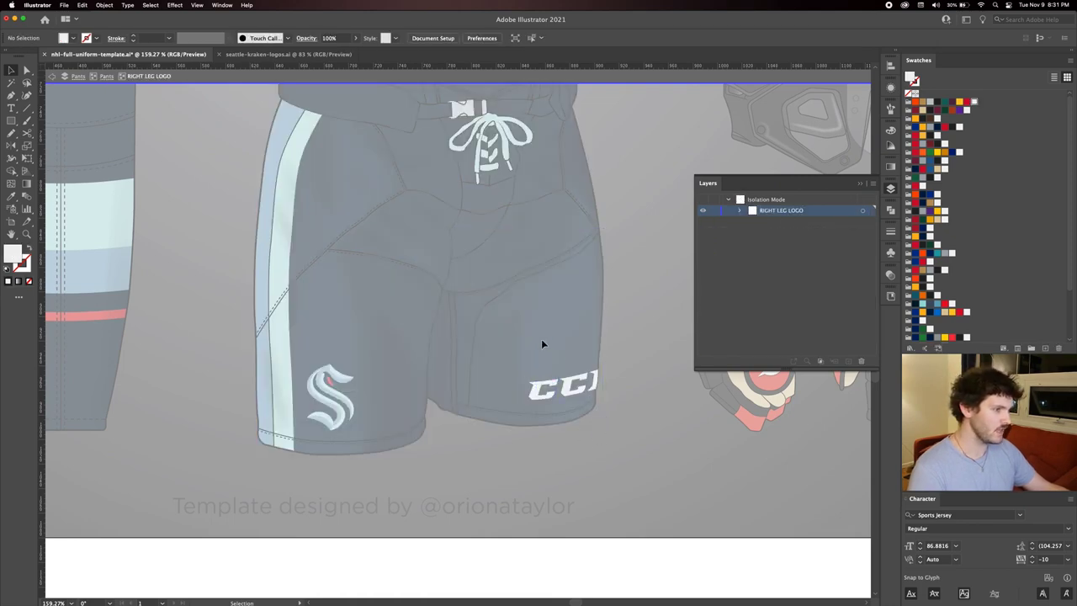
{"action": "left_click", "coordinate": [570, 388]}
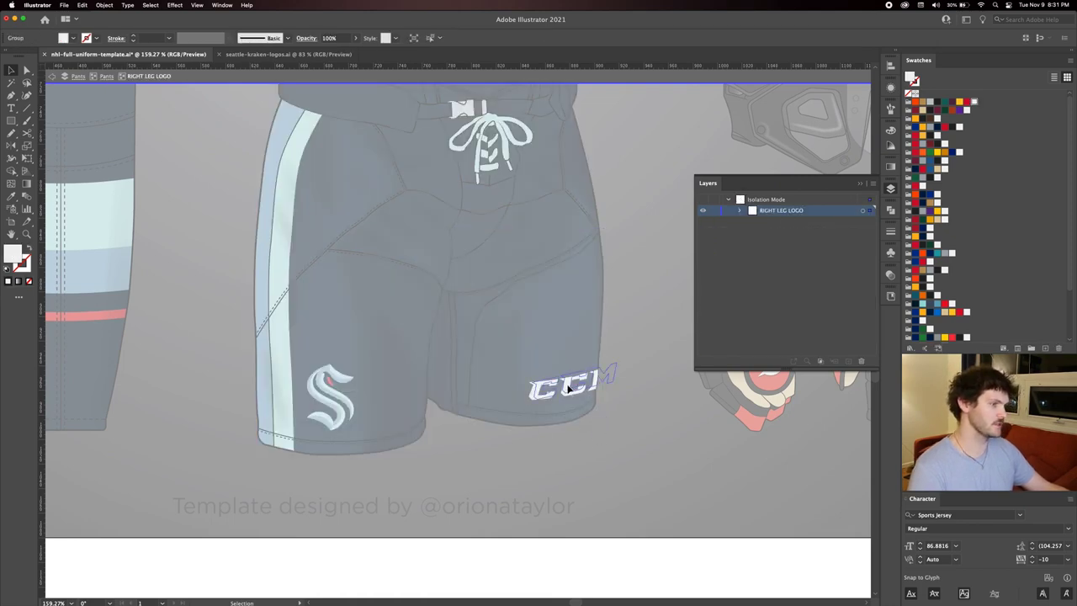
{"action": "left_click", "coordinate": [741, 210]}
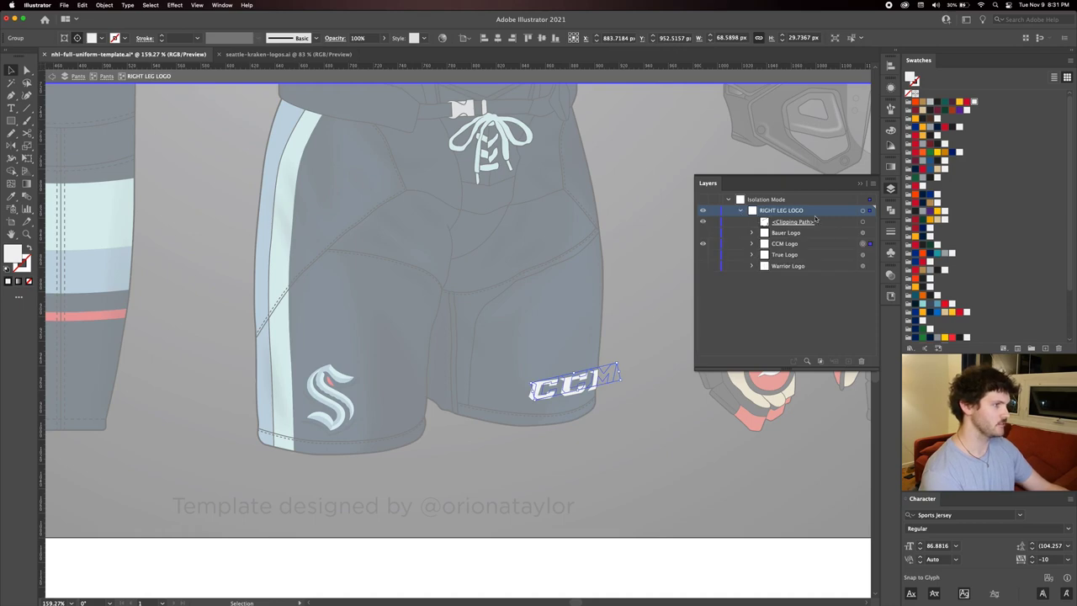
{"action": "left_click", "coordinate": [726, 243]}
{"action": "left_click", "coordinate": [703, 244]}
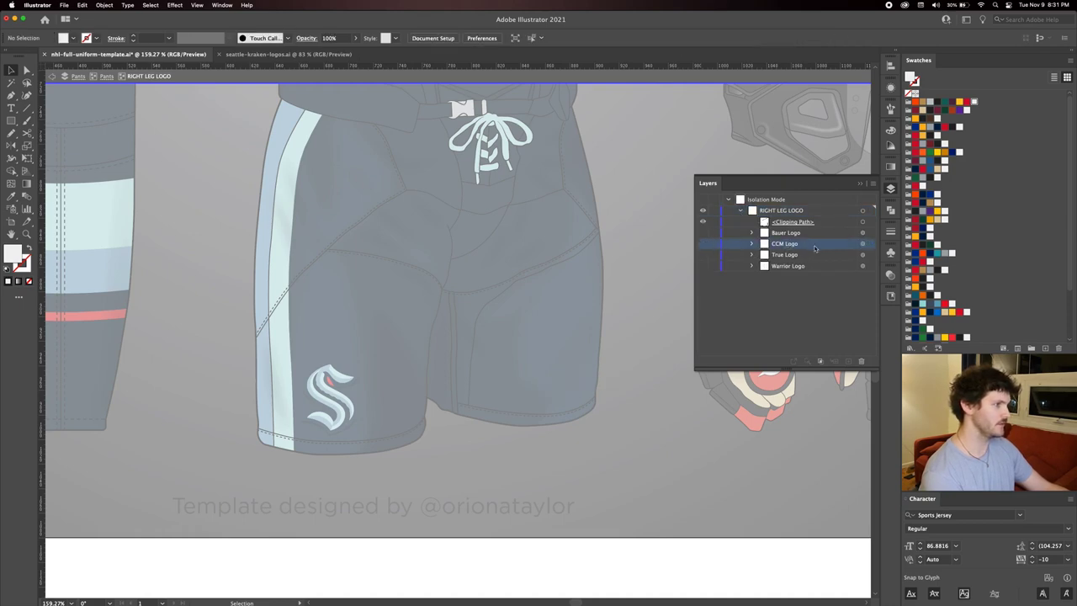
{"action": "left_click", "coordinate": [715, 236]}
{"action": "left_click", "coordinate": [702, 233]}
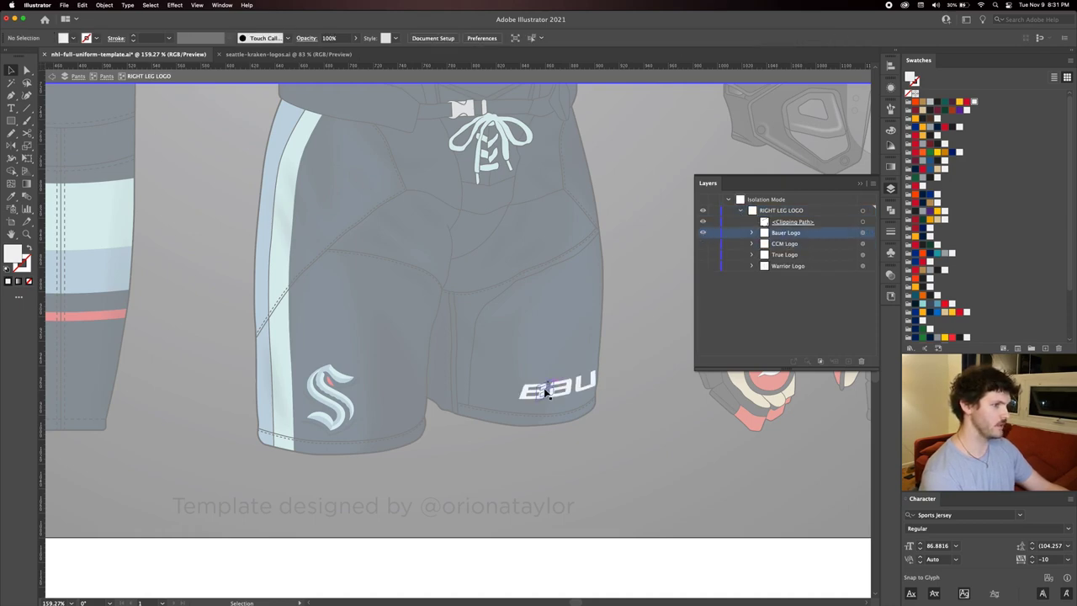
Fill the Bauer leg logo with the Kraken light ice-blue swatch and return to the Pants group.
{"action": "key", "text": "super+a"}
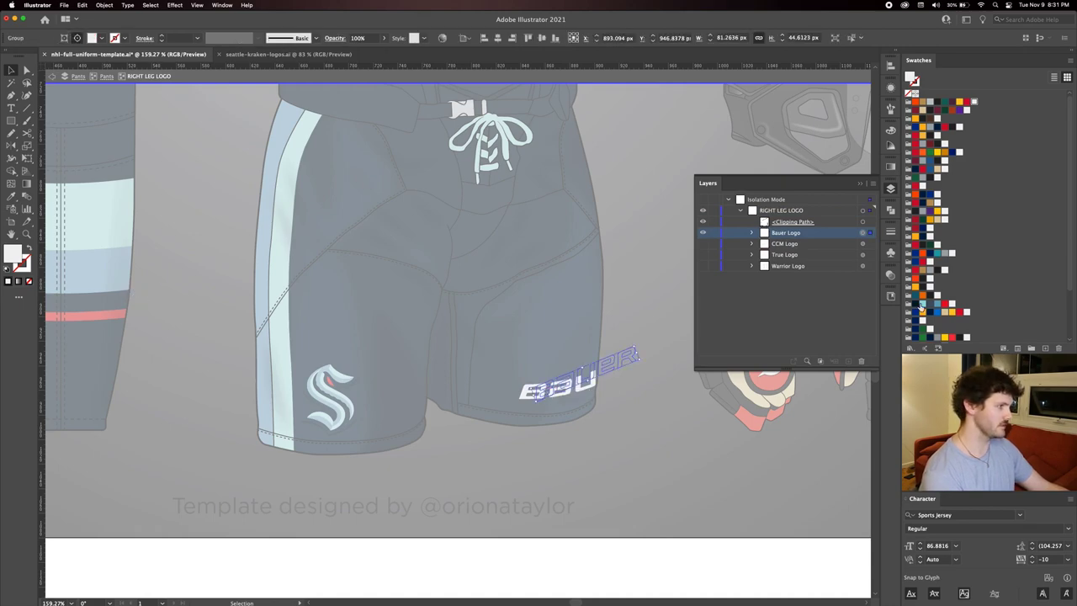
{"action": "left_click", "coordinate": [920, 304]}
{"action": "left_click", "coordinate": [104, 77]}
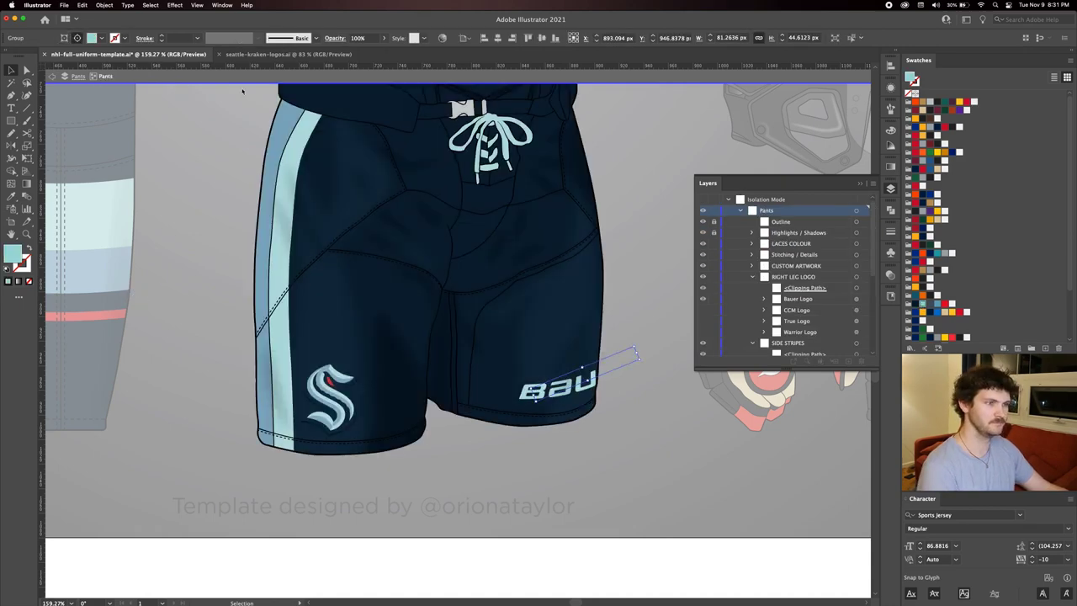
Isolate the BELT group on the pants, fill the belt with the Kraken red swatch and return to the Pants group.
{"action": "key", "text": "z"}
{"action": "left_click", "coordinate": [498, 260]}
{"action": "left_click_drag", "start_coordinate": [499, 260], "coordinate": [5, 51]}
{"action": "left_click", "coordinate": [11, 70]}
{"action": "left_click", "coordinate": [409, 224]}
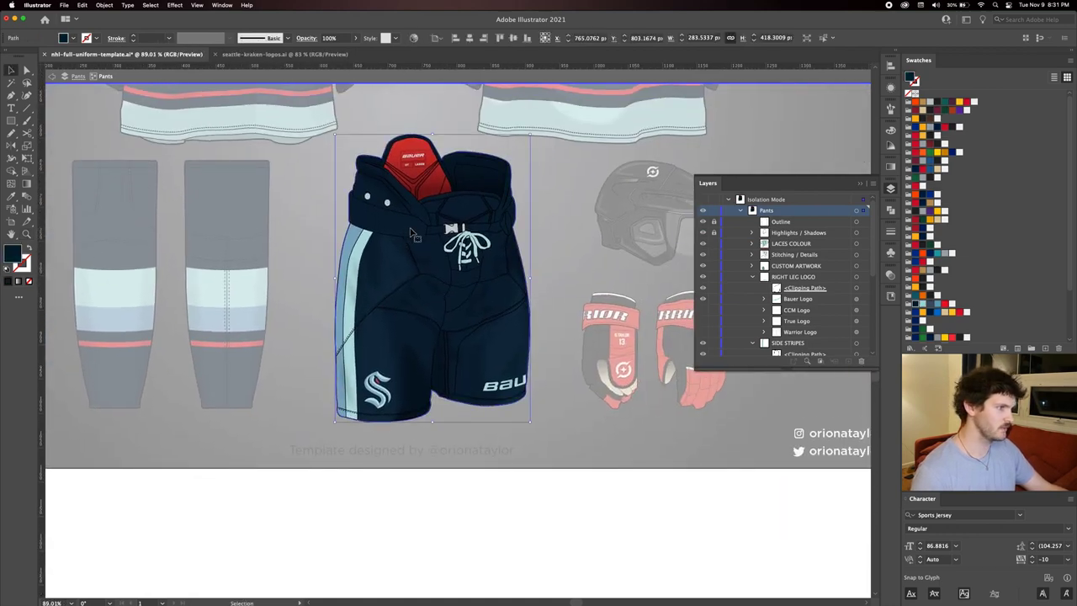
{"action": "left_click", "coordinate": [751, 276]}
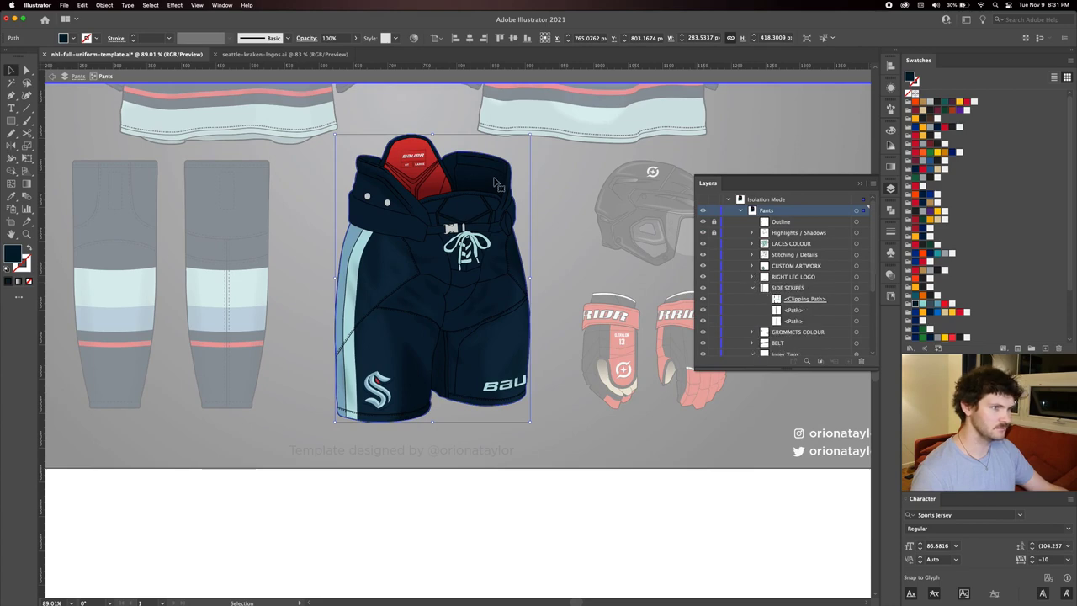
{"action": "left_click", "coordinate": [483, 230]}
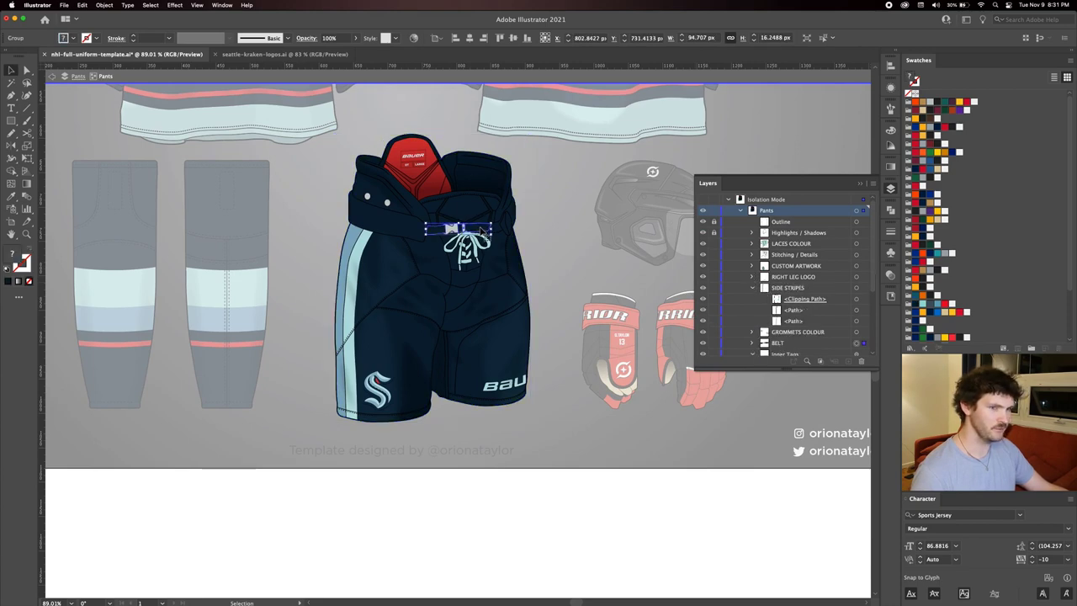
{"action": "double_click", "coordinate": [482, 229]}
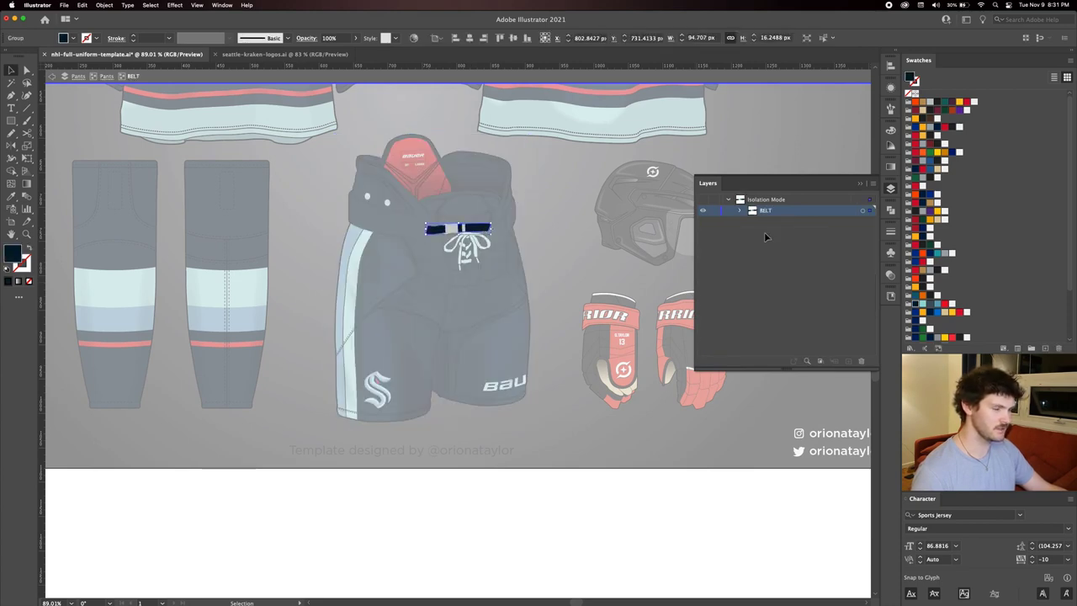
{"action": "left_click", "coordinate": [945, 304]}
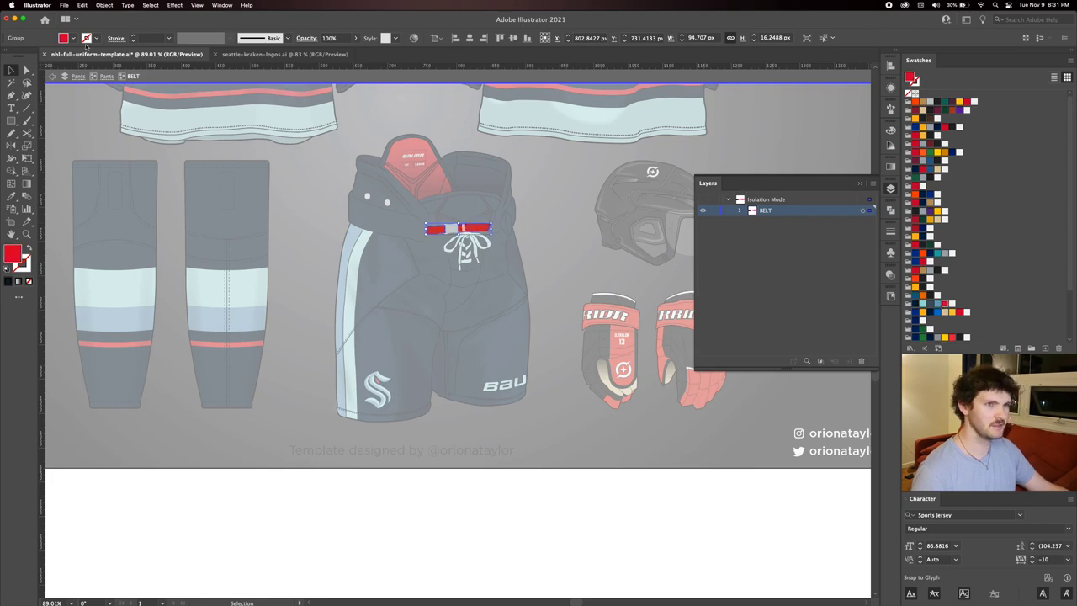
{"action": "left_click", "coordinate": [105, 76]}
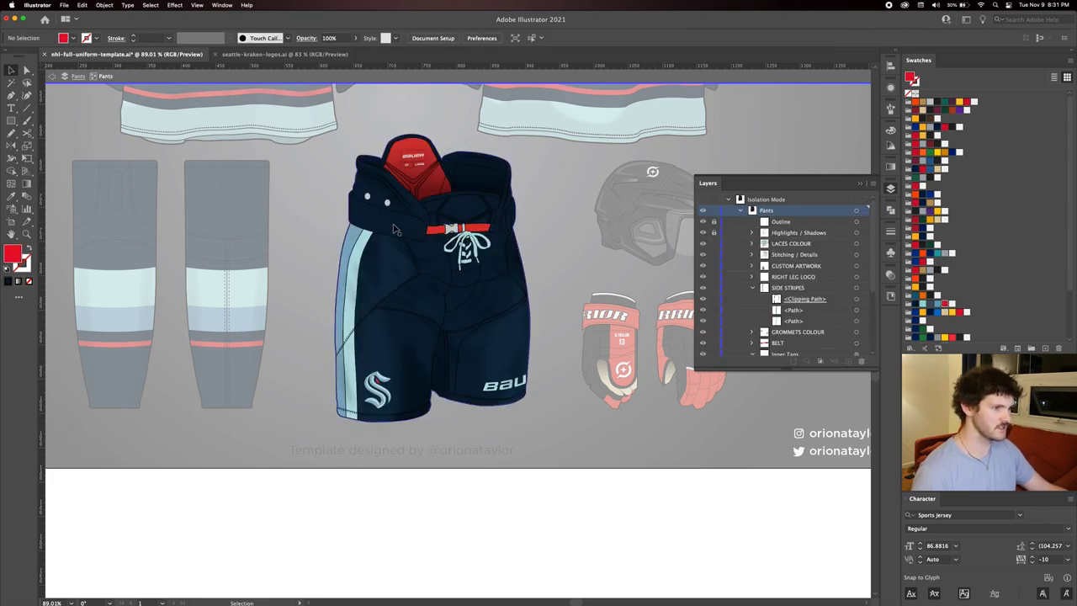
Leave the pants isolation and isolate the Helmet group.
{"action": "scroll", "coordinate": [517, 243], "scroll_direction": "right", "scroll_amount": 5}
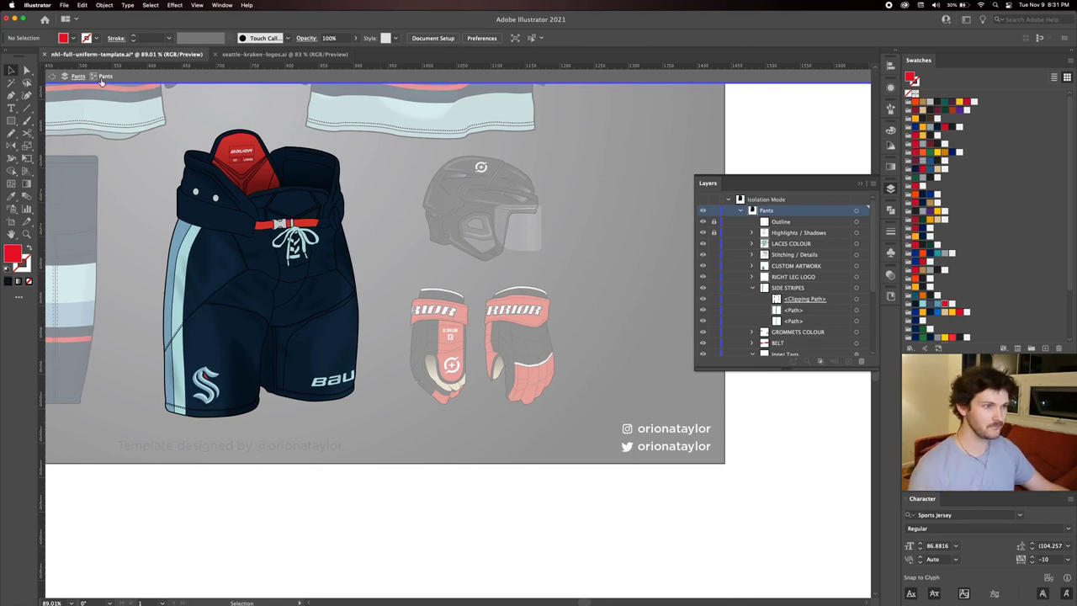
{"action": "double_click", "coordinate": [474, 197]}
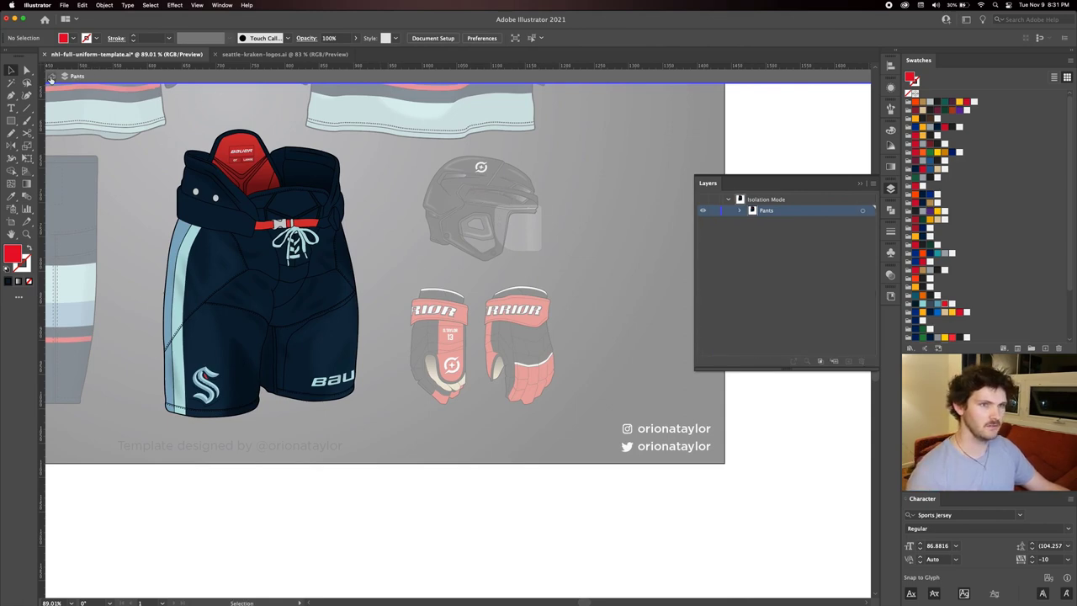
{"action": "left_click", "coordinate": [51, 76]}
{"action": "left_click", "coordinate": [437, 202]}
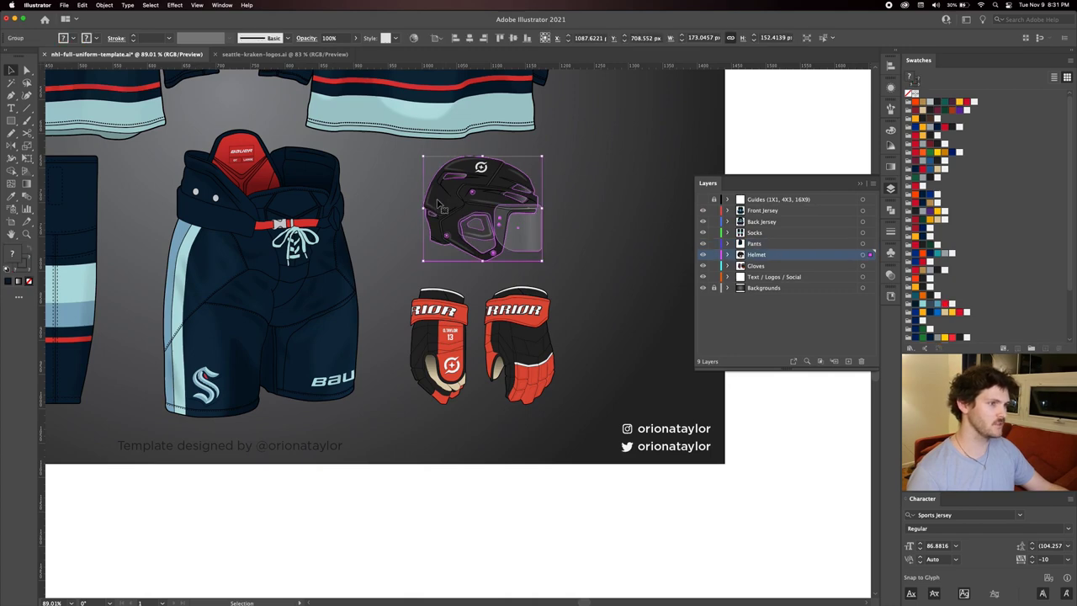
{"action": "double_click", "coordinate": [438, 203]}
Fill the helmet's base colour shape with the Kraken dark navy swatch.
{"action": "scroll", "coordinate": [528, 229], "scroll_direction": "up", "scroll_amount": 2}
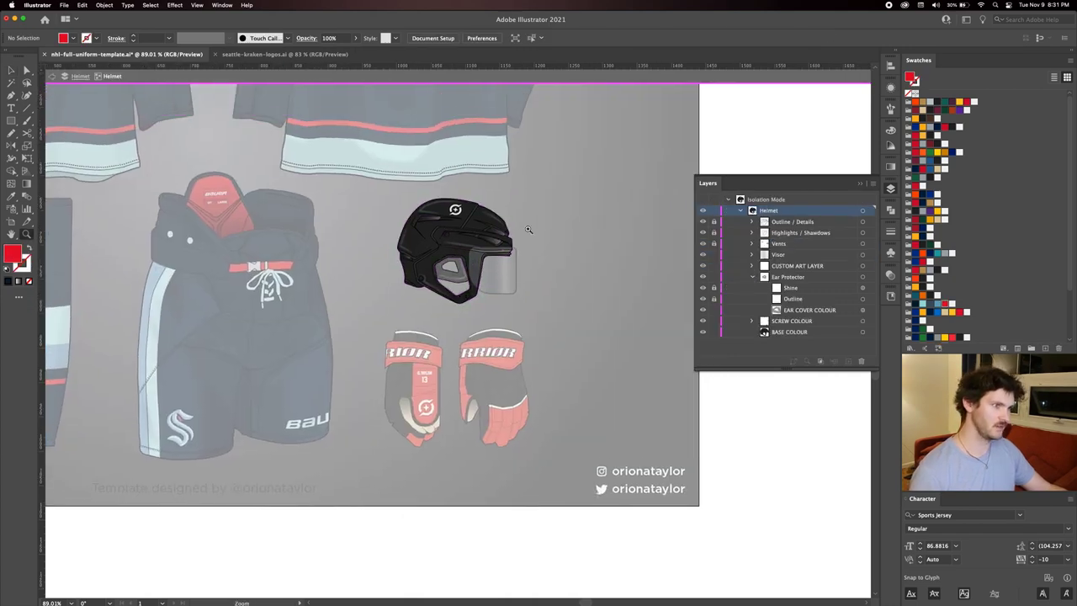
{"action": "left_click_drag", "start_coordinate": [528, 229], "coordinate": [588, 229]}
{"action": "left_click_drag", "start_coordinate": [381, 296], "coordinate": [280, 286]}
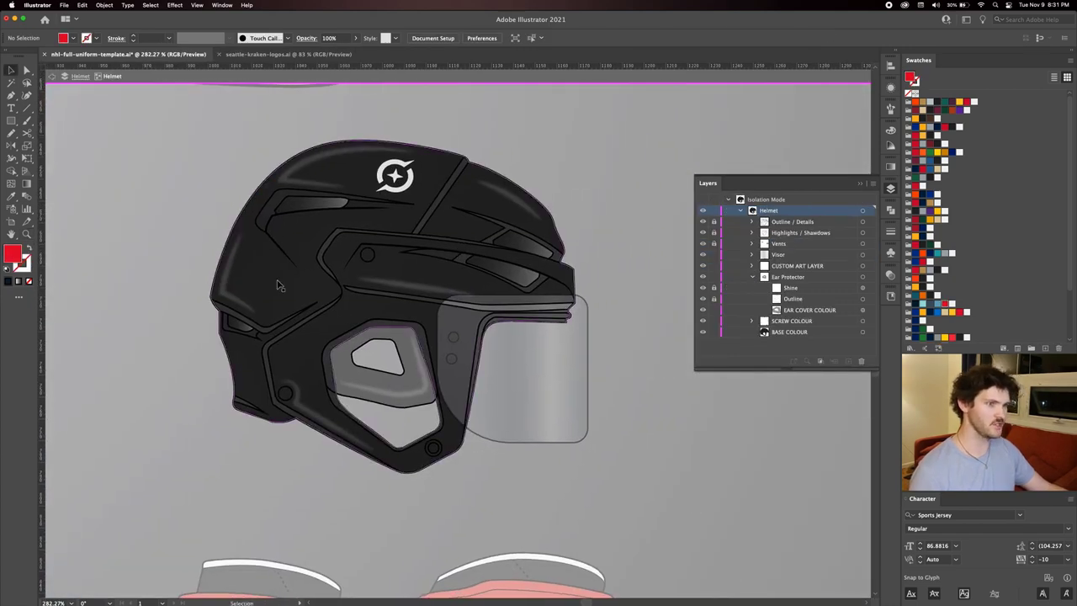
{"action": "left_click", "coordinate": [280, 286]}
{"action": "left_click", "coordinate": [915, 307]}
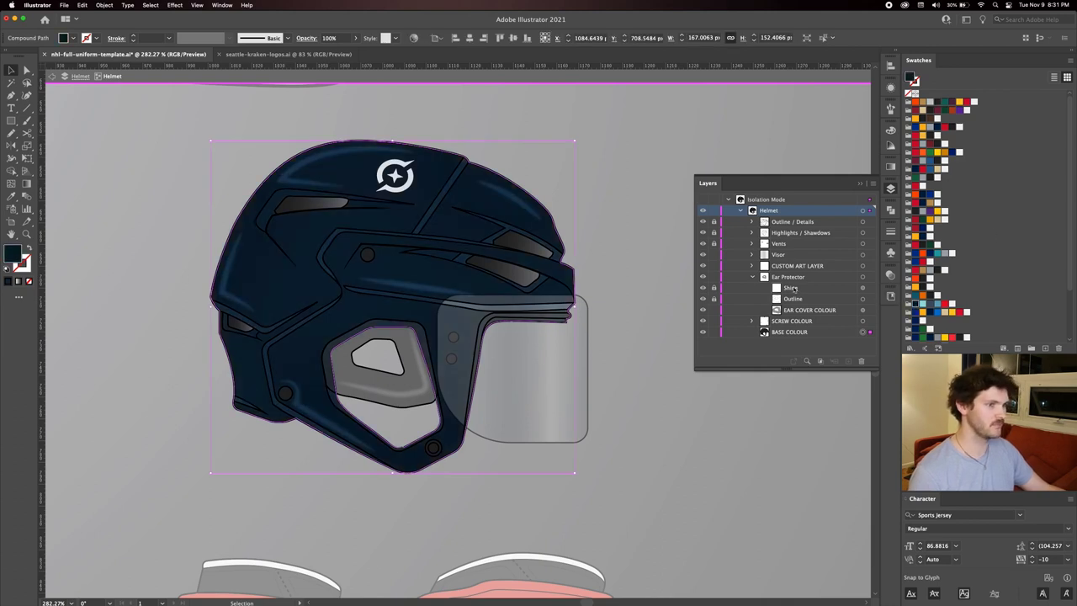
Isolate the Ear Protector group, fill the ear cover with the Kraken dark navy swatch and return to the Helmet group.
{"action": "left_click", "coordinate": [386, 390]}
{"action": "double_click", "coordinate": [388, 392]}
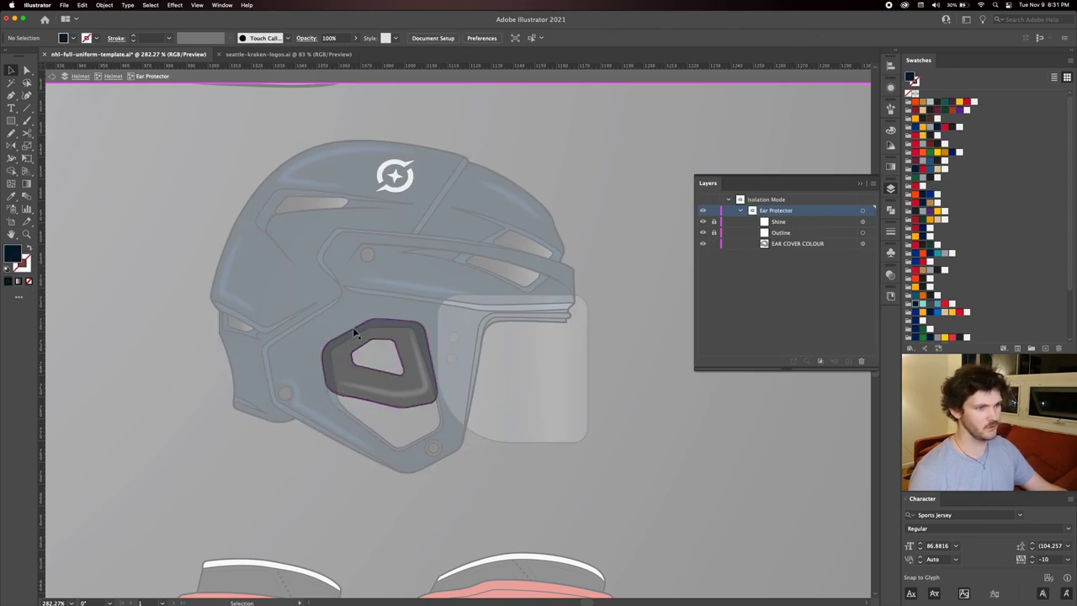
{"action": "left_click", "coordinate": [352, 351]}
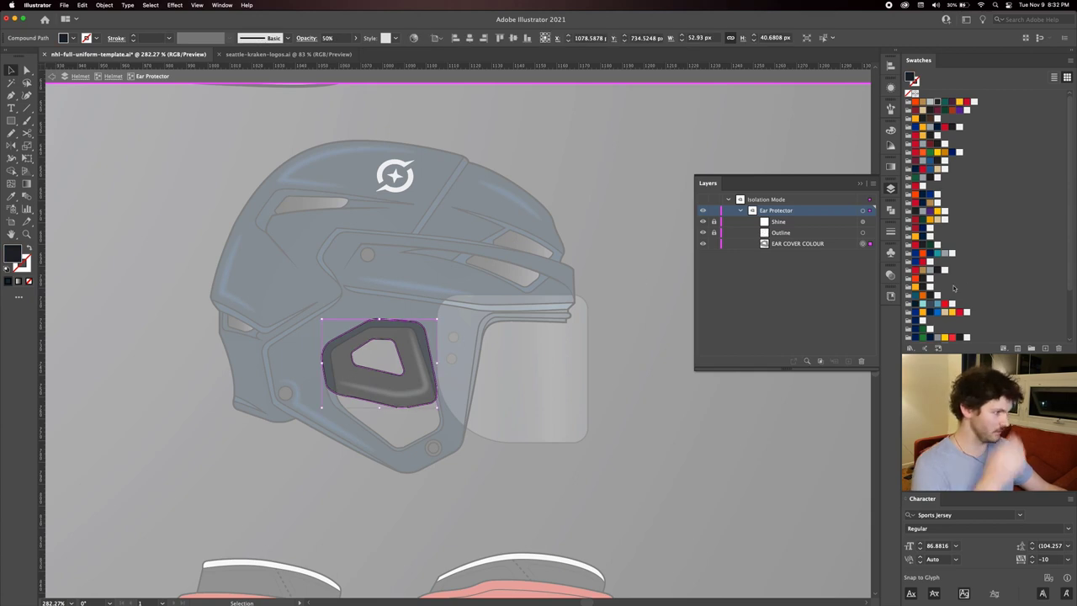
{"action": "left_click", "coordinate": [915, 308]}
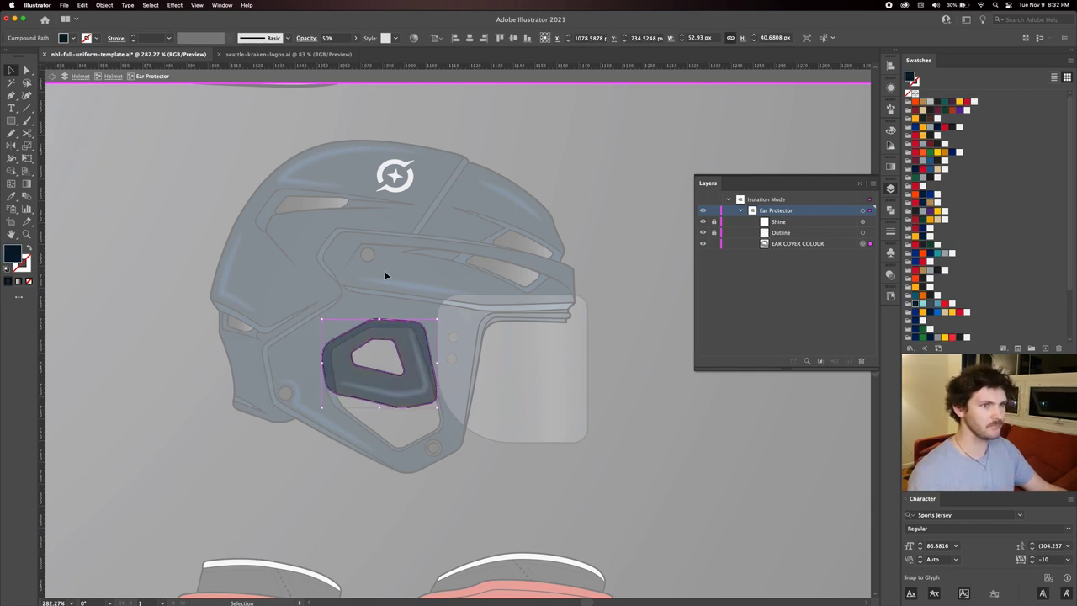
{"action": "left_click", "coordinate": [113, 76]}
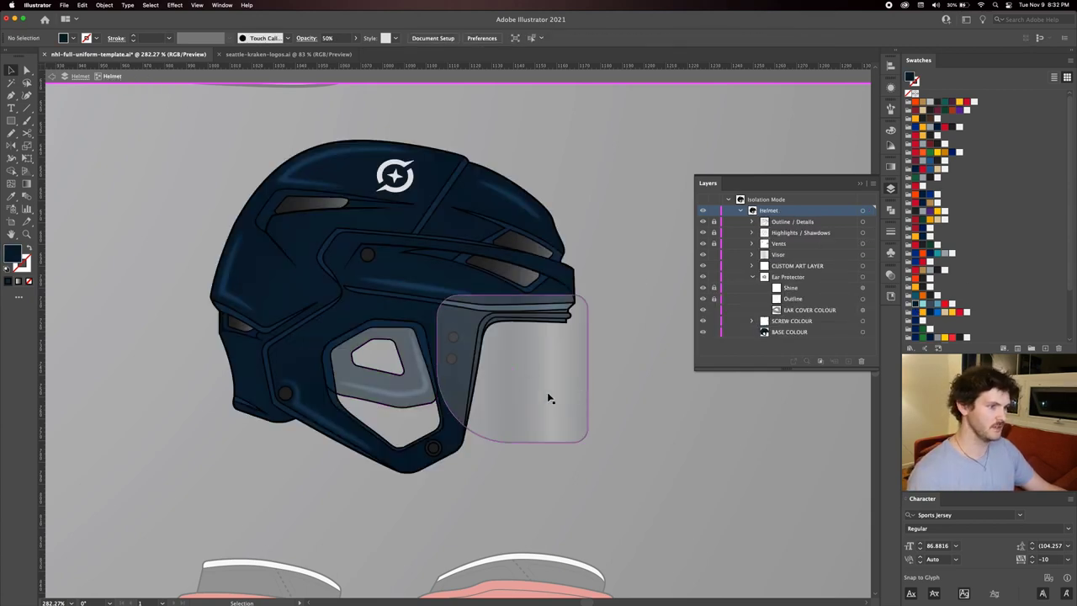
Isolate the Visor group, fill the visor with the Kraken light ice-blue swatch and deselect it.
{"action": "double_click", "coordinate": [534, 373]}
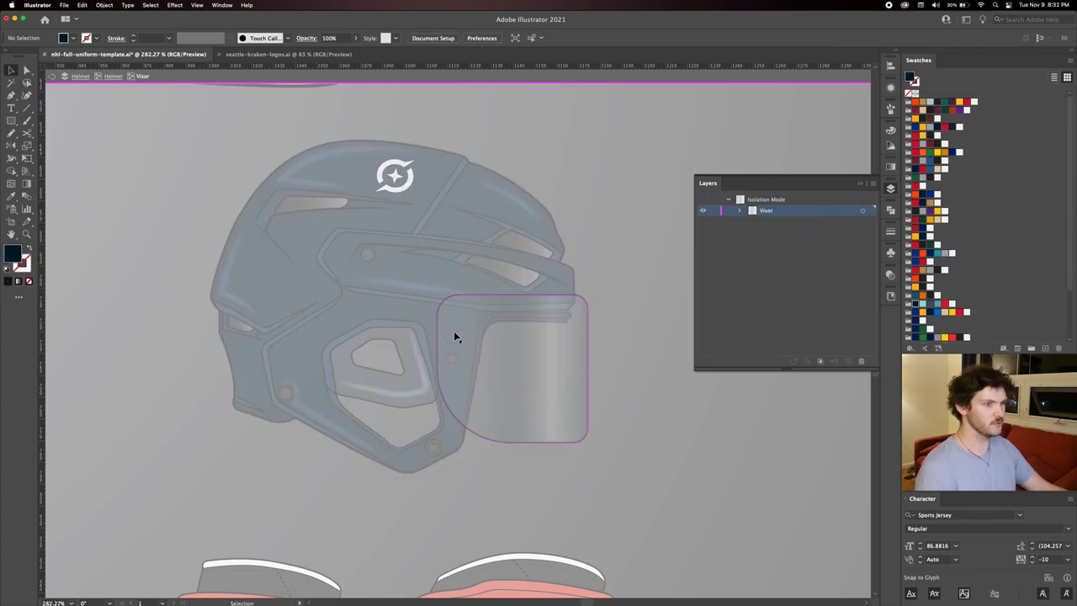
{"action": "left_click", "coordinate": [515, 352]}
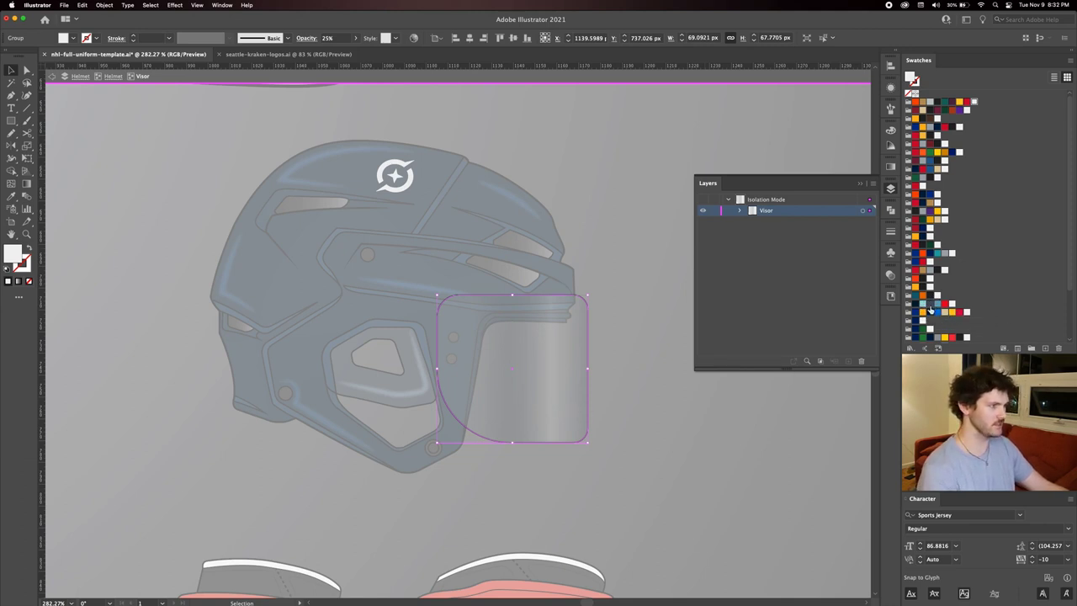
{"action": "left_click", "coordinate": [923, 307]}
{"action": "left_click", "coordinate": [653, 454]}
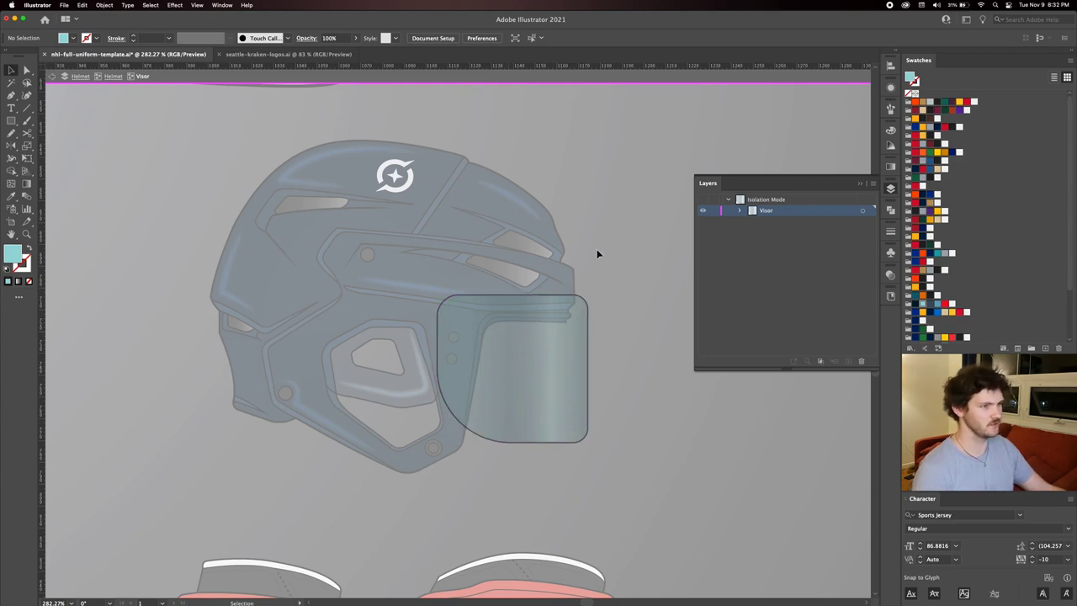
Return to the Helmet group, isolate its custom art layer and select the placeholder star logo.
{"action": "left_click", "coordinate": [112, 76]}
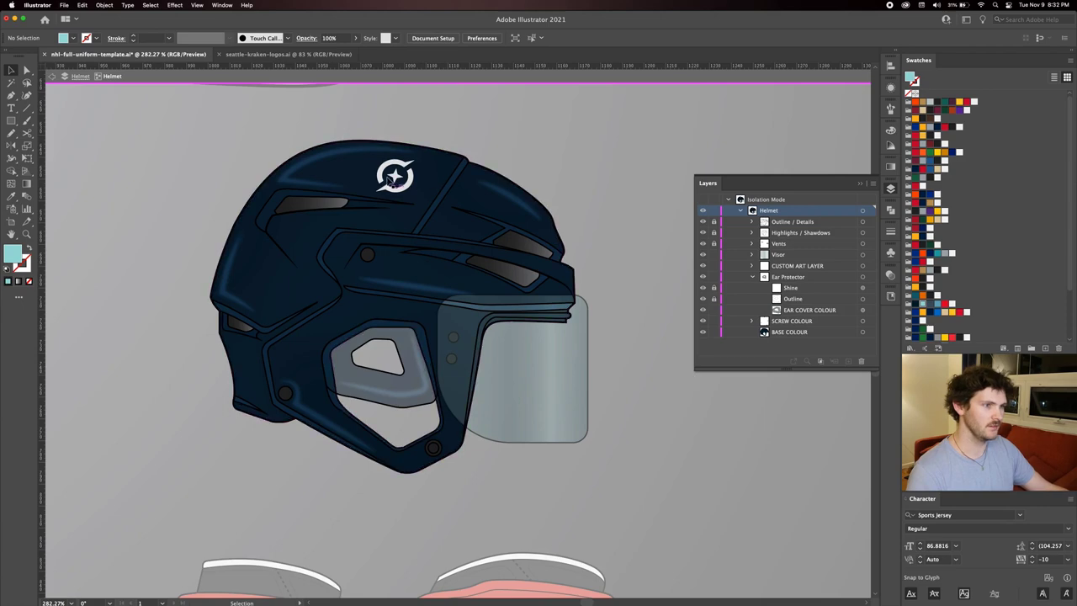
{"action": "left_click", "coordinate": [393, 177]}
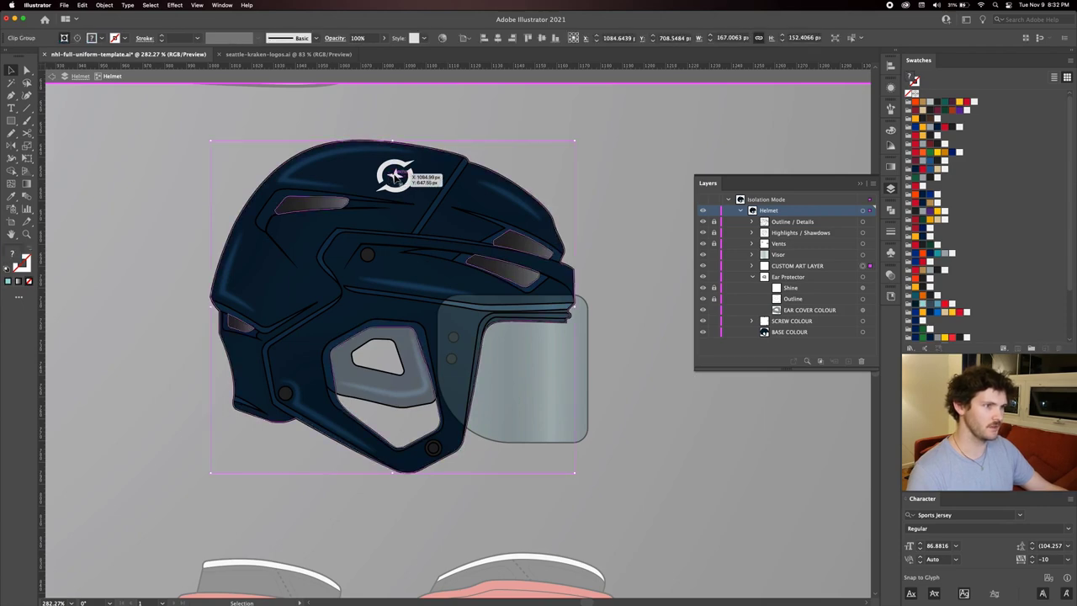
{"action": "double_click", "coordinate": [393, 175]}
{"action": "left_click", "coordinate": [404, 180]}
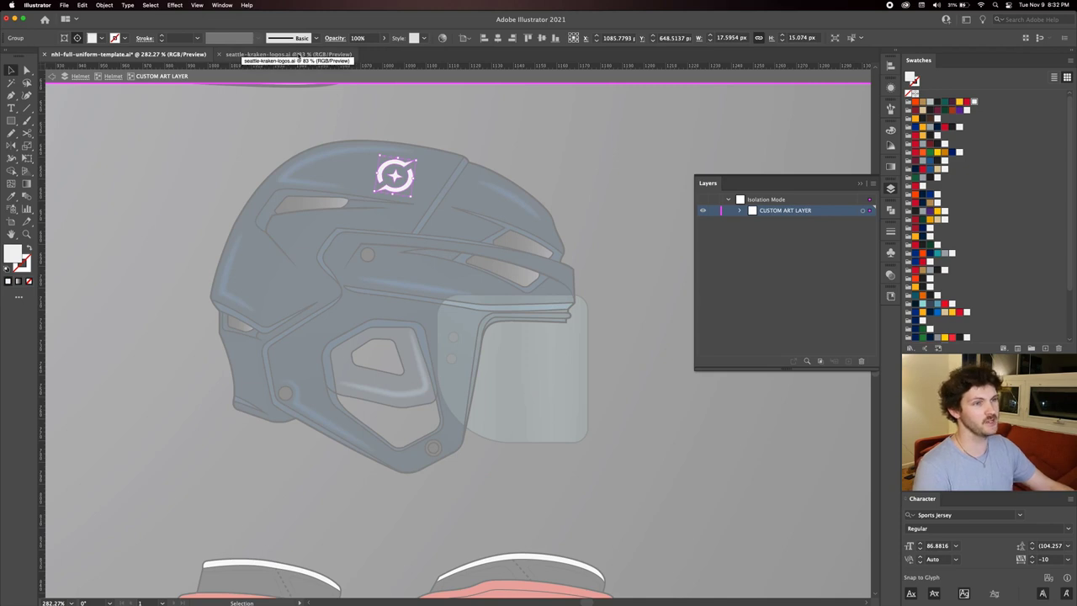
Replace the helmet's placeholder star logo with the Seattle Kraken wordmark copied from the seattle-kraken-logos.ai document.
{"action": "left_click", "coordinate": [299, 55]}
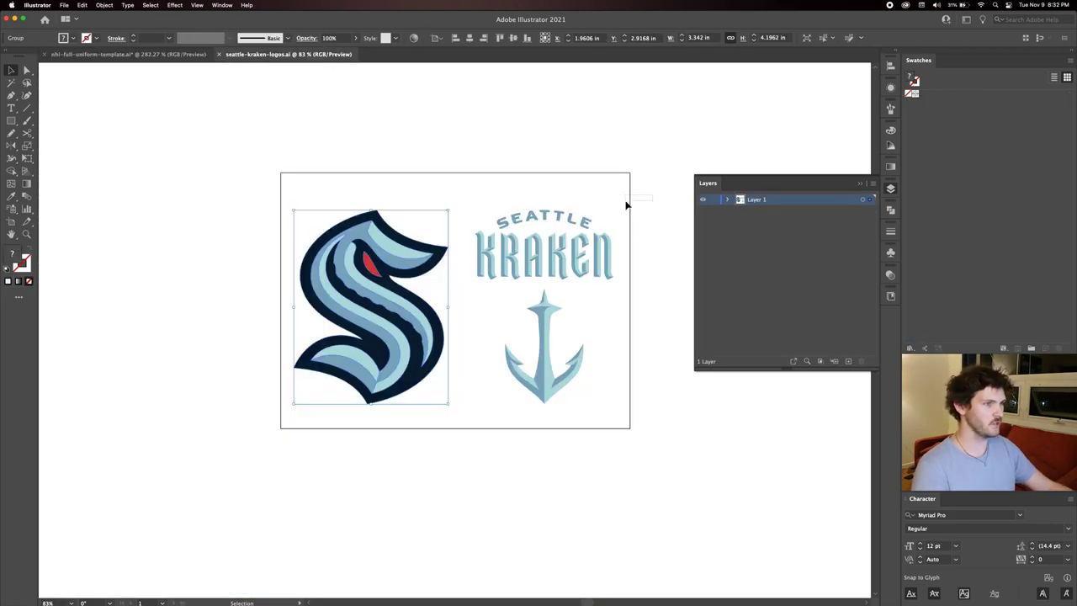
{"action": "left_click", "coordinate": [543, 268]}
{"action": "key", "text": "super+g"}
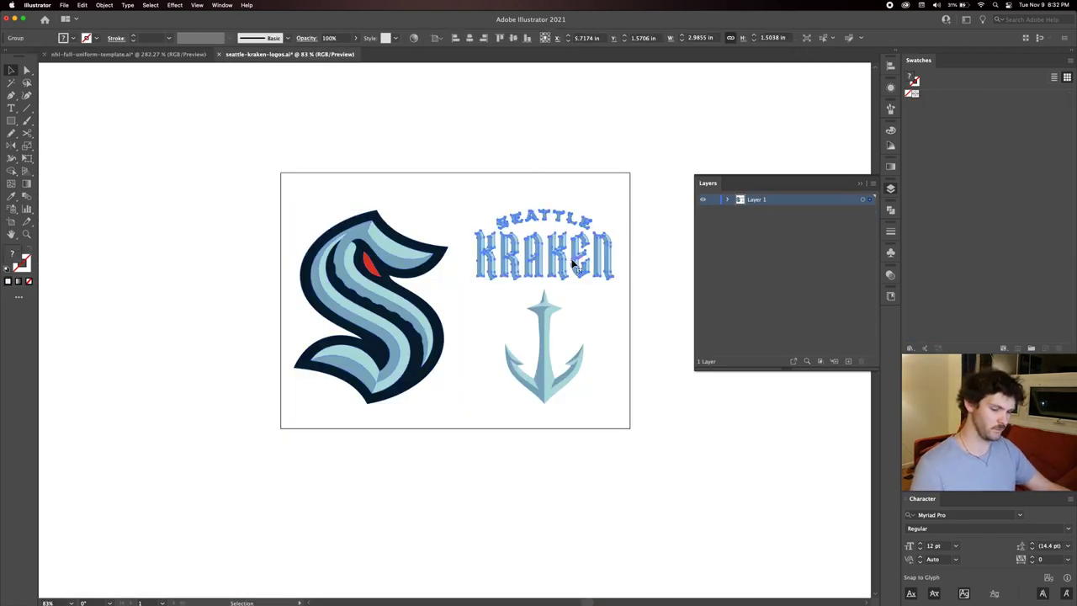
{"action": "left_click", "coordinate": [173, 54]}
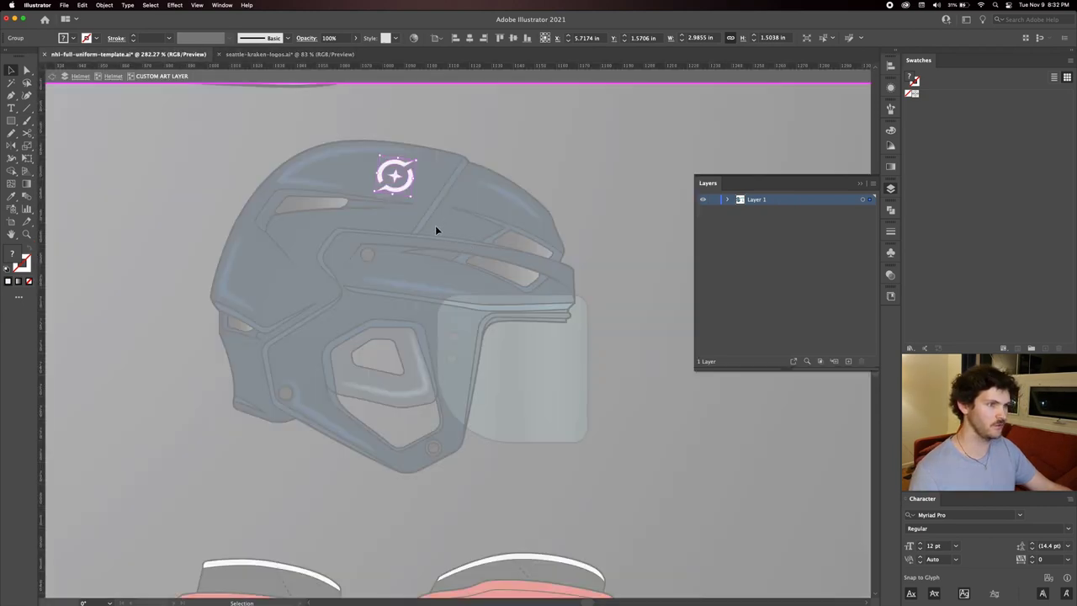
{"action": "key", "text": "Delete"}
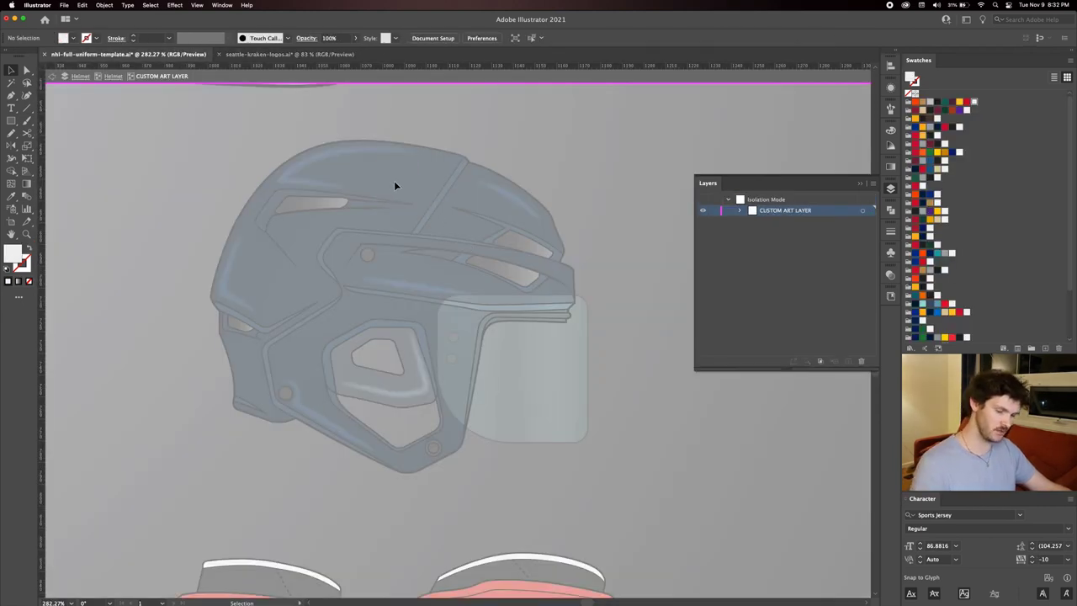
{"action": "key", "text": "super+v"}
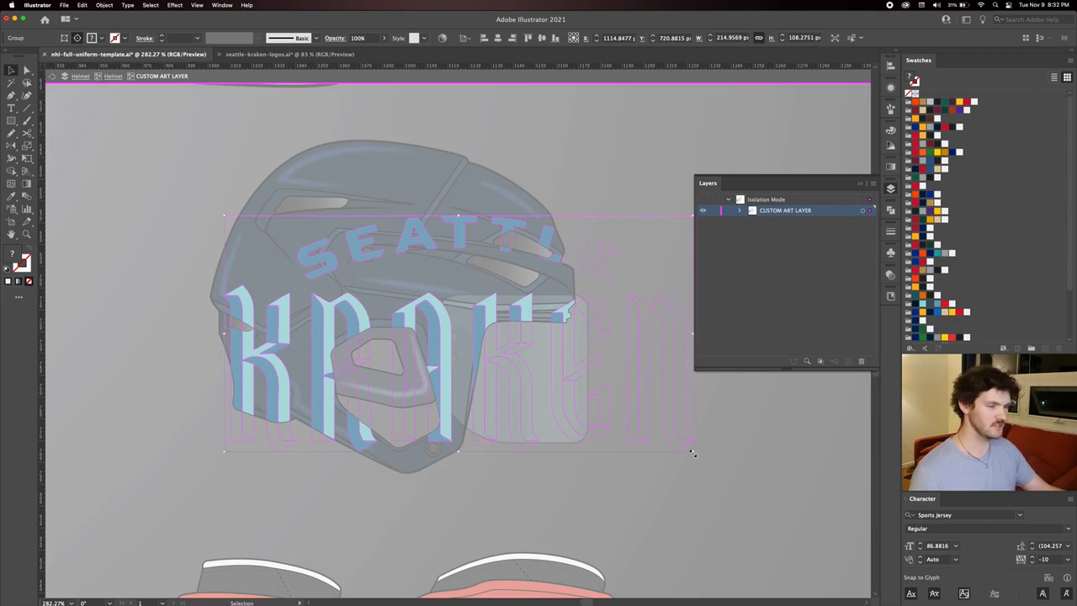
Scale the wordmark down to about 172 px wide, tilt it clockwise, shift it over the helmet and leave isolation.
{"action": "left_click_drag", "start_coordinate": [694, 454], "coordinate": [599, 405]}
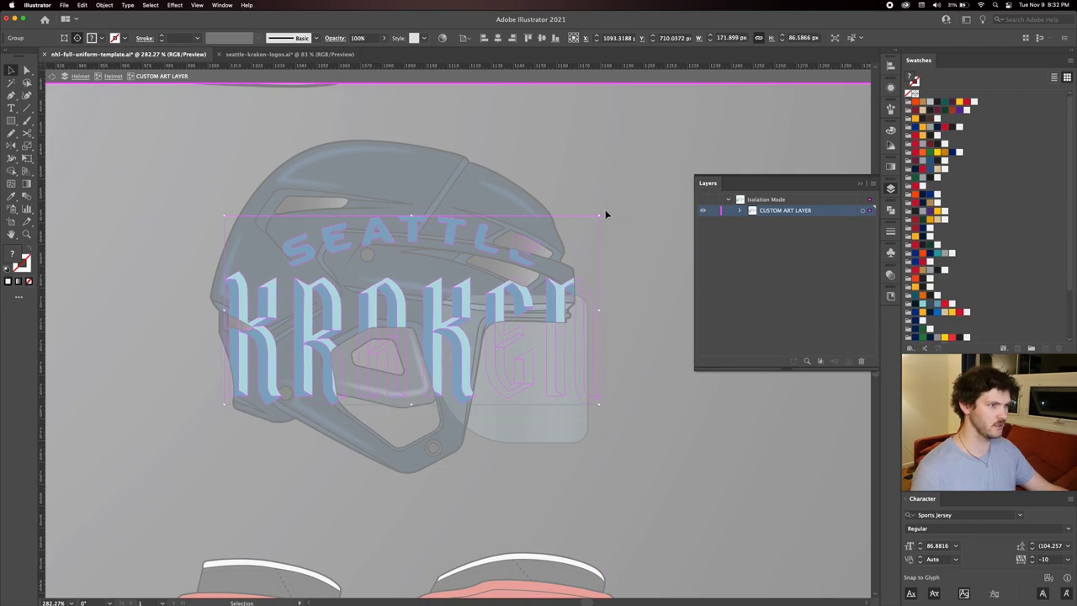
{"action": "left_click_drag", "start_coordinate": [602, 212], "coordinate": [613, 253]}
{"action": "left_click_drag", "start_coordinate": [495, 318], "coordinate": [468, 306]}
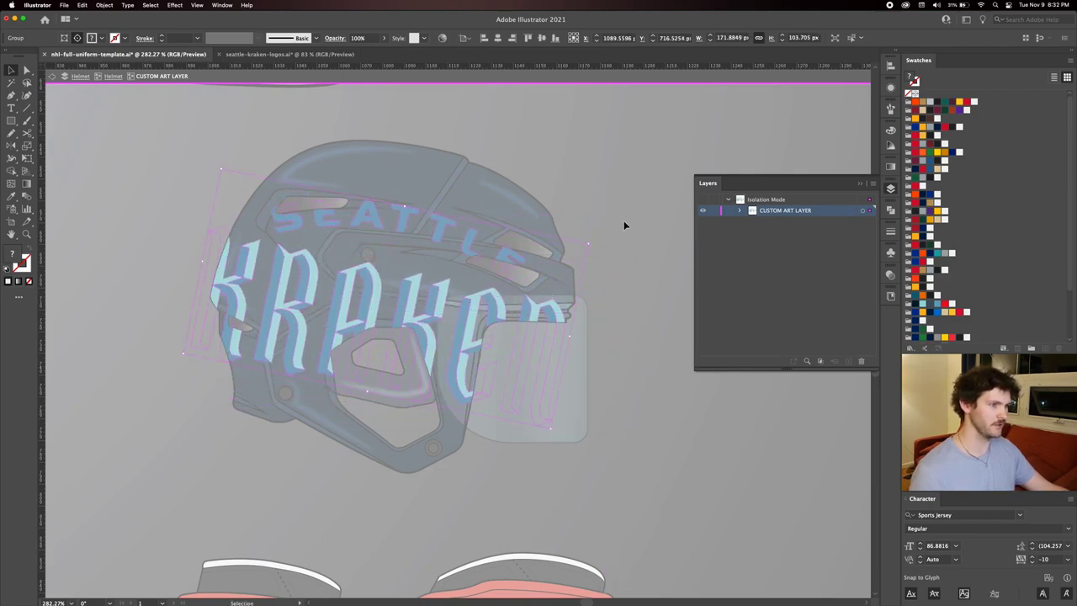
{"action": "double_click", "coordinate": [627, 220]}
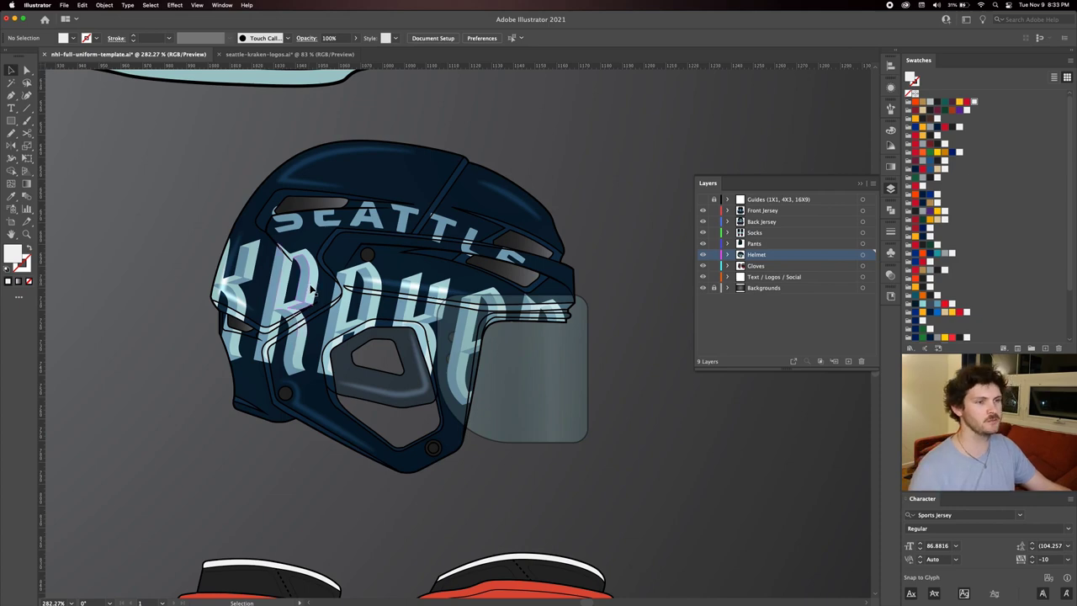
Isolate the helmet's custom art layer again and place the wordmark on the upper shell, scaled to about 43 px wide.
{"action": "left_click", "coordinate": [310, 290]}
{"action": "double_click", "coordinate": [312, 291]}
{"action": "left_click", "coordinate": [310, 290]}
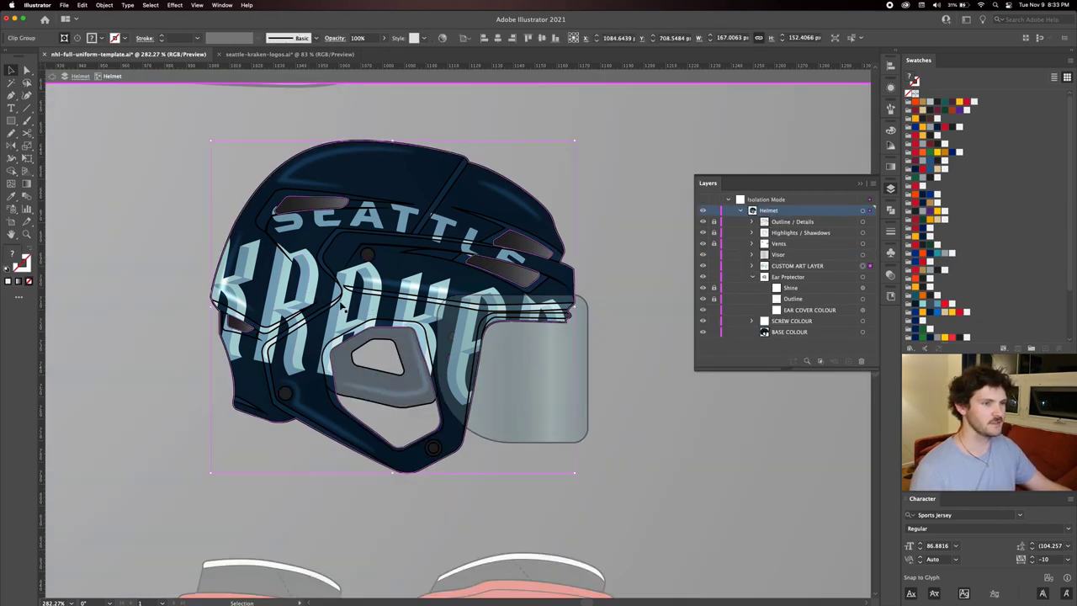
{"action": "double_click", "coordinate": [309, 289]}
{"action": "left_click_drag", "start_coordinate": [368, 391], "coordinate": [471, 186]}
Fine-tune the wordmark's rotation to follow the helmet's upper shell and deselect it.
{"action": "key", "text": "z"}
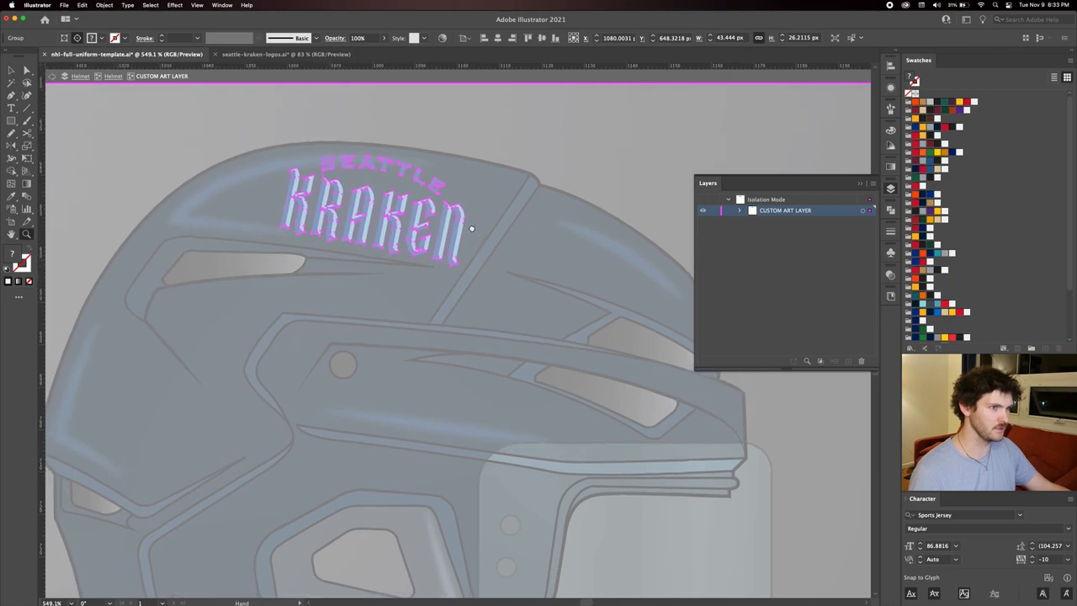
{"action": "key", "text": "v"}
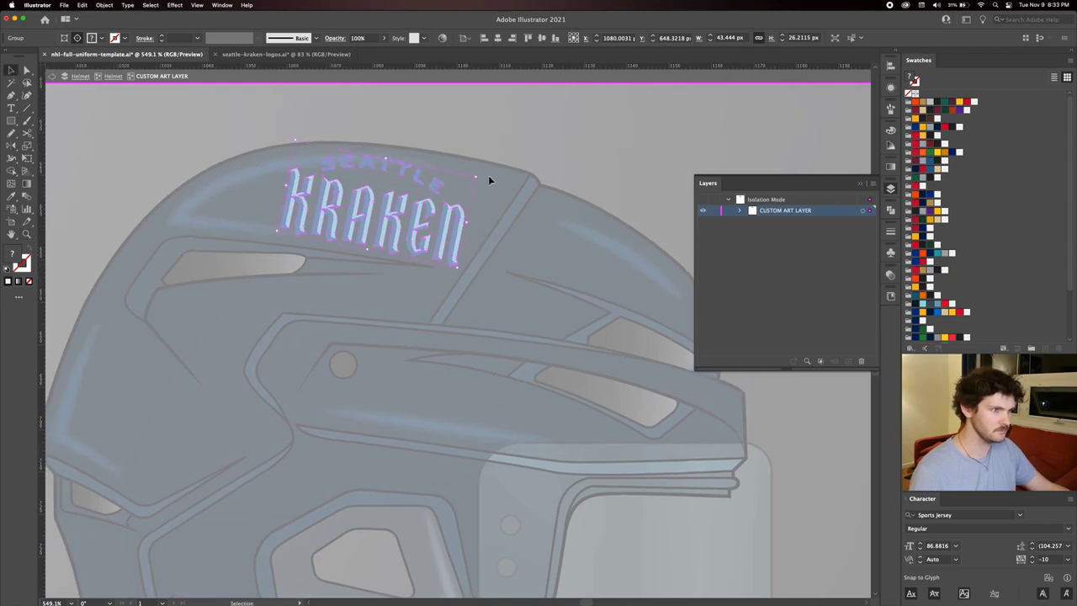
{"action": "left_click_drag", "start_coordinate": [481, 174], "coordinate": [479, 172]}
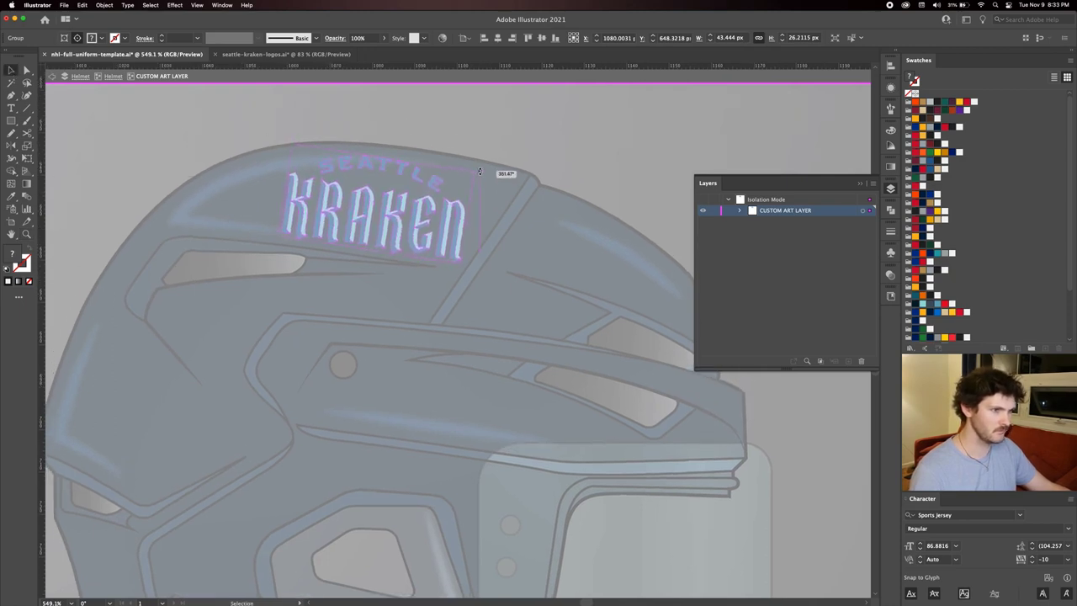
{"action": "left_click", "coordinate": [526, 183]}
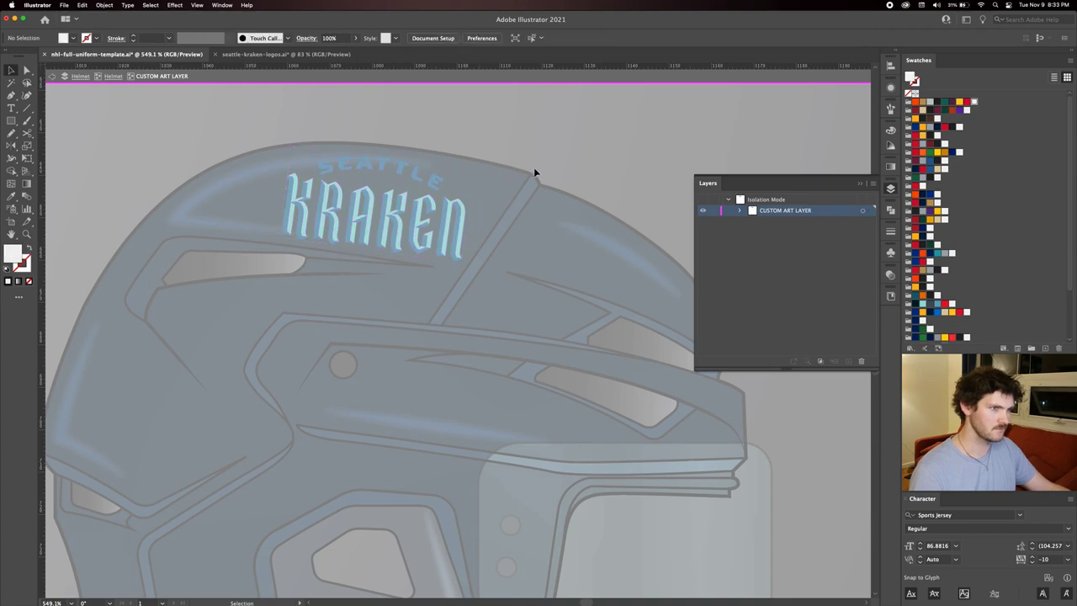
Leave the custom art layer and exit the helmet isolation.
{"action": "left_click", "coordinate": [112, 77]}
{"action": "key", "text": "z"}
{"action": "left_click_drag", "start_coordinate": [533, 211], "coordinate": [424, 237]}
{"action": "key", "text": "space"}
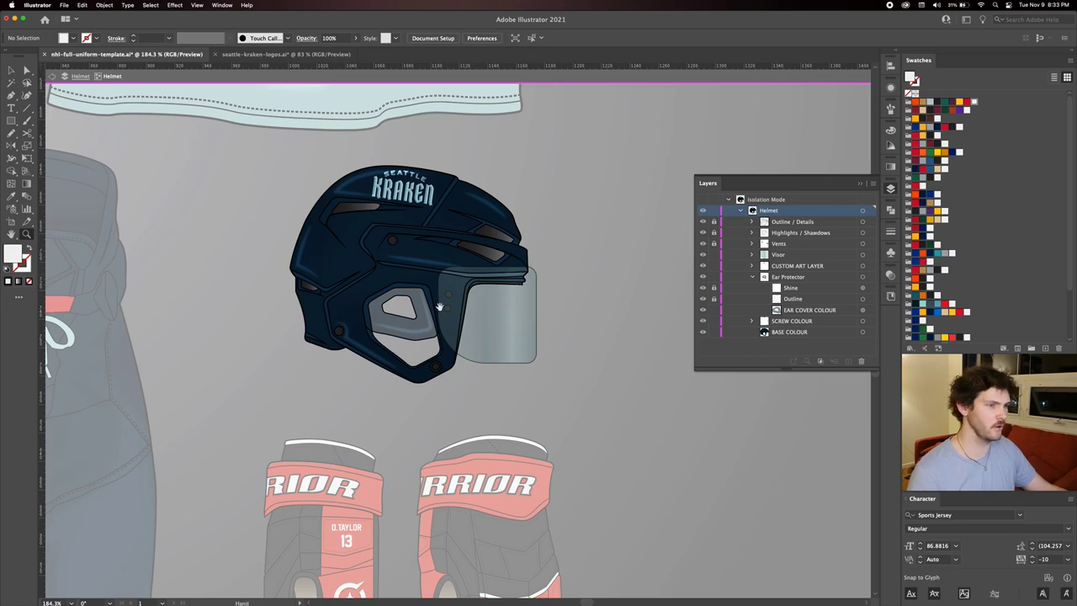
{"action": "left_click_drag", "start_coordinate": [439, 305], "coordinate": [434, 255]}
{"action": "key", "text": "v"}
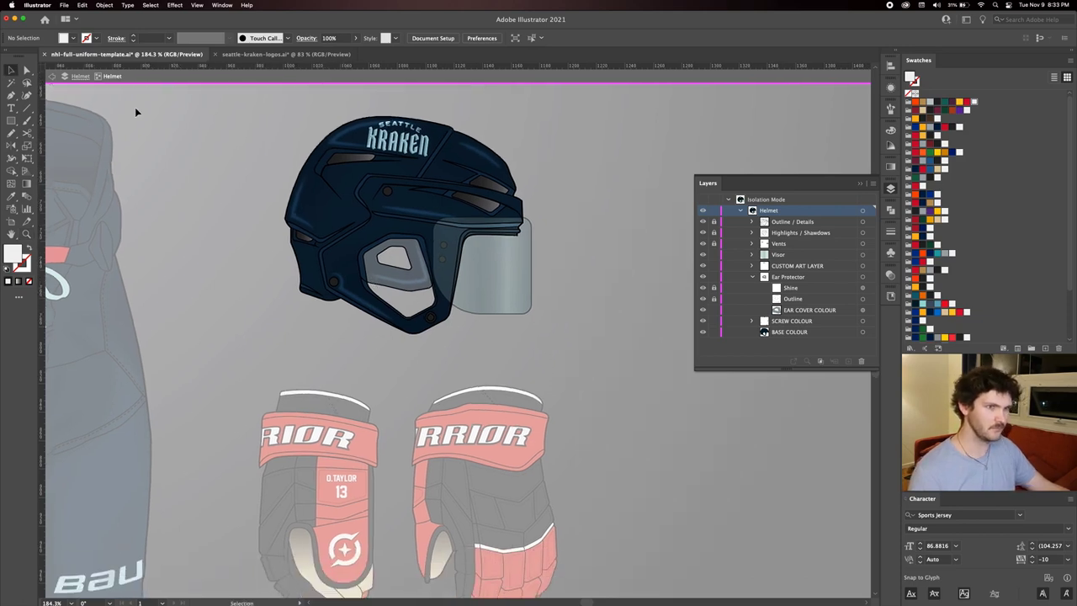
{"action": "left_click", "coordinate": [79, 76]}
Isolate the Gloves group below the helmet.
{"action": "double_click", "coordinate": [426, 387]}
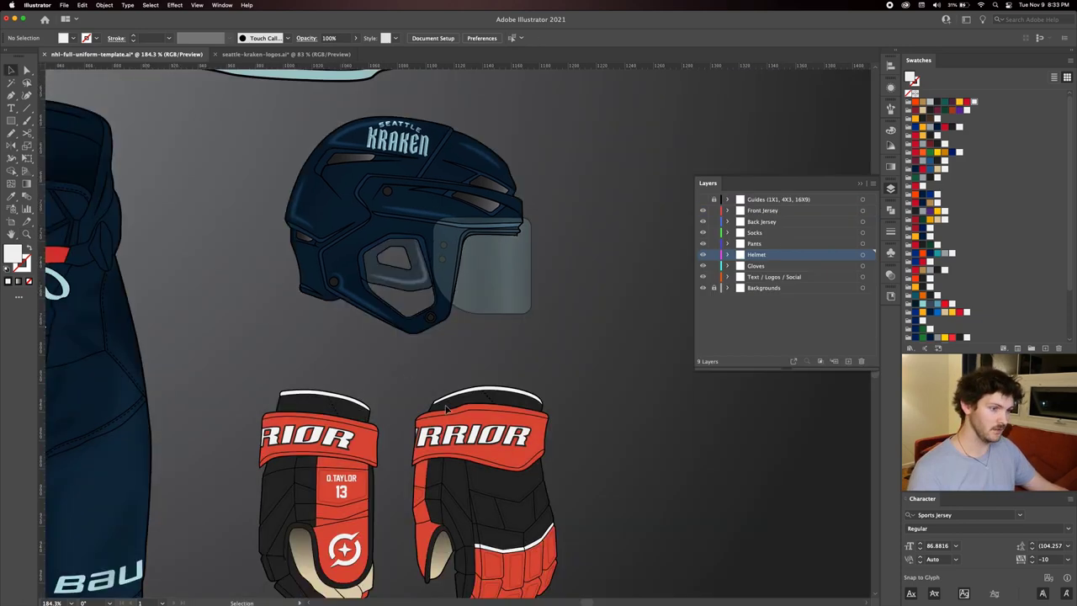
{"action": "scroll", "coordinate": [378, 387], "scroll_direction": "down", "scroll_amount": 5}
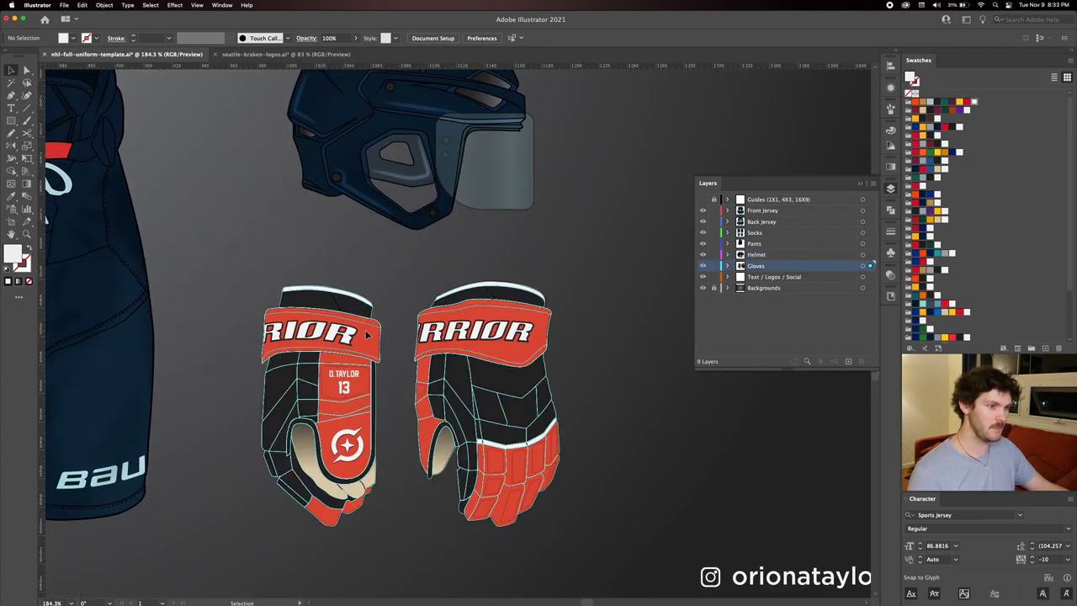
{"action": "double_click", "coordinate": [344, 389]}
{"action": "scroll", "coordinate": [385, 373], "scroll_direction": "down", "scroll_amount": 1}
{"action": "scroll", "coordinate": [387, 372], "scroll_direction": "down", "scroll_amount": 1}
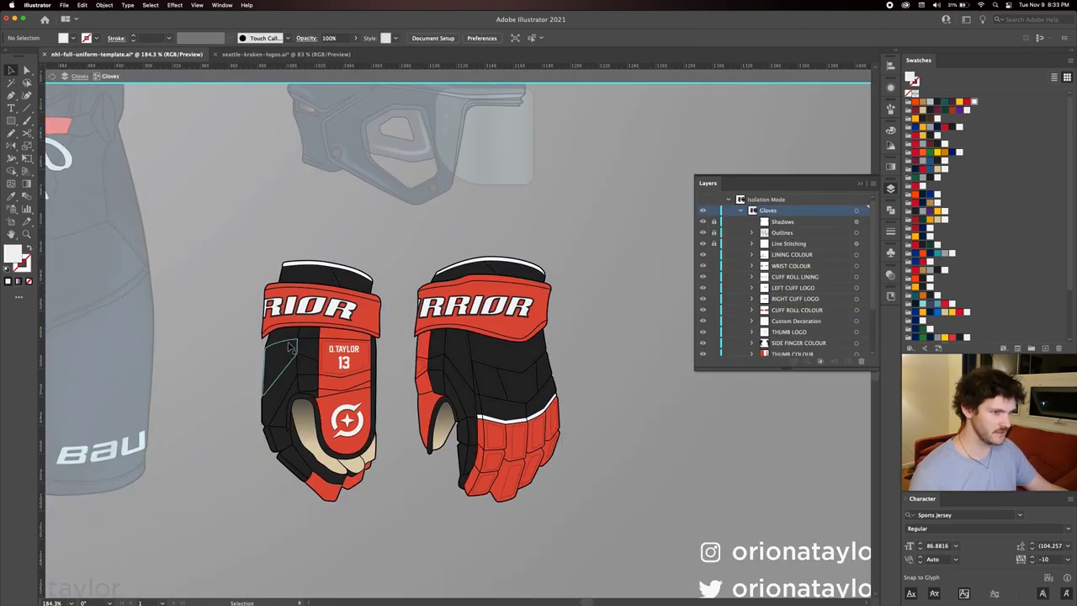
Fill the gloves' wrist, cuff roll, side finger, thumb, backhand and finger sections together with the Kraken dark navy swatch.
{"action": "left_click", "coordinate": [320, 281]}
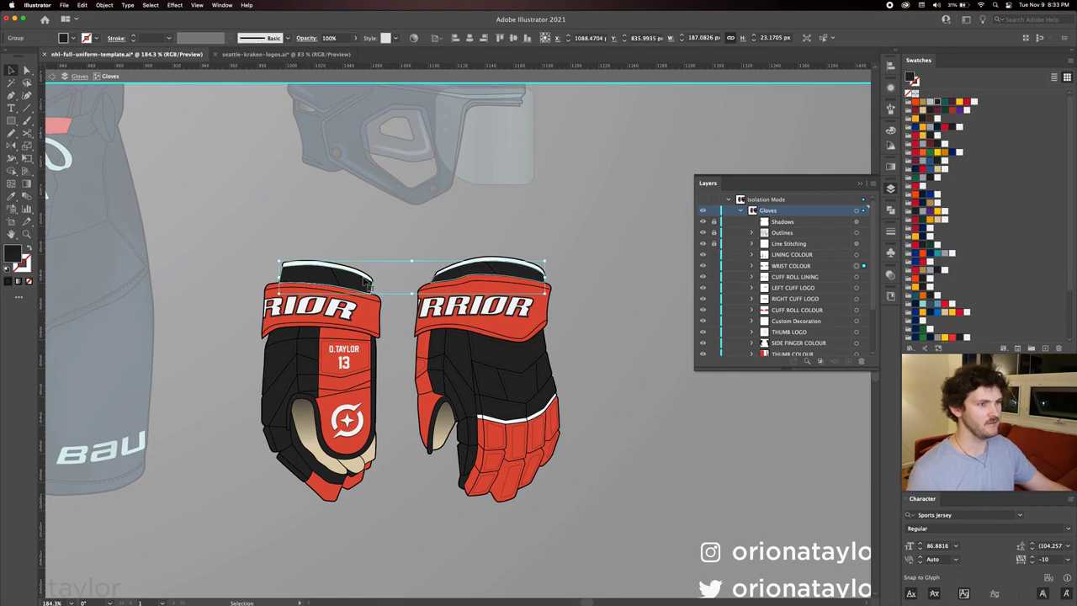
{"action": "left_click", "coordinate": [484, 345]}
{"action": "left_click", "coordinate": [460, 348]}
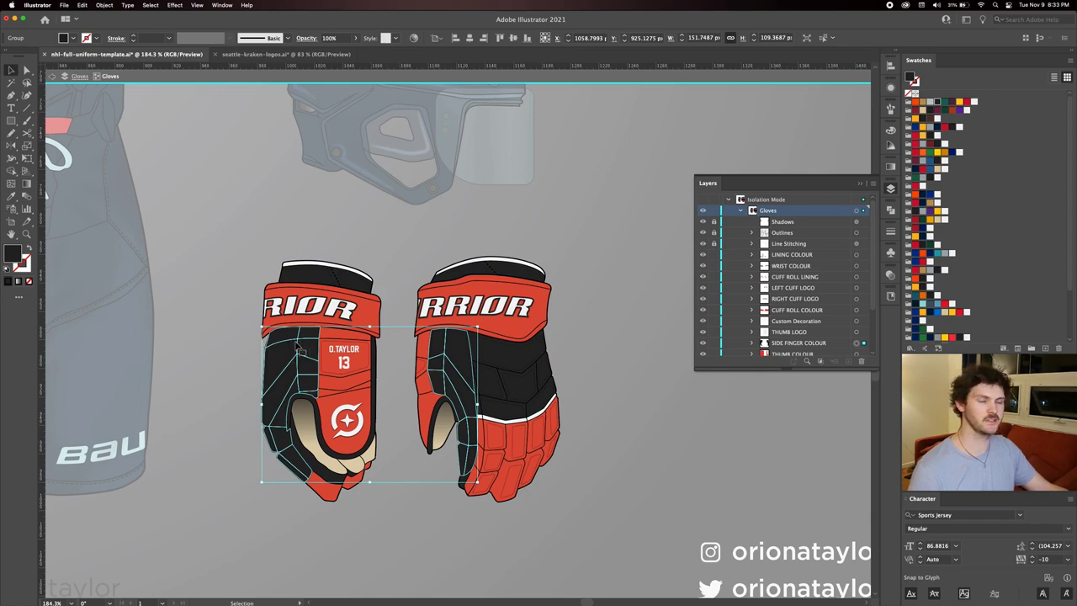
{"action": "left_click", "coordinate": [335, 283]}
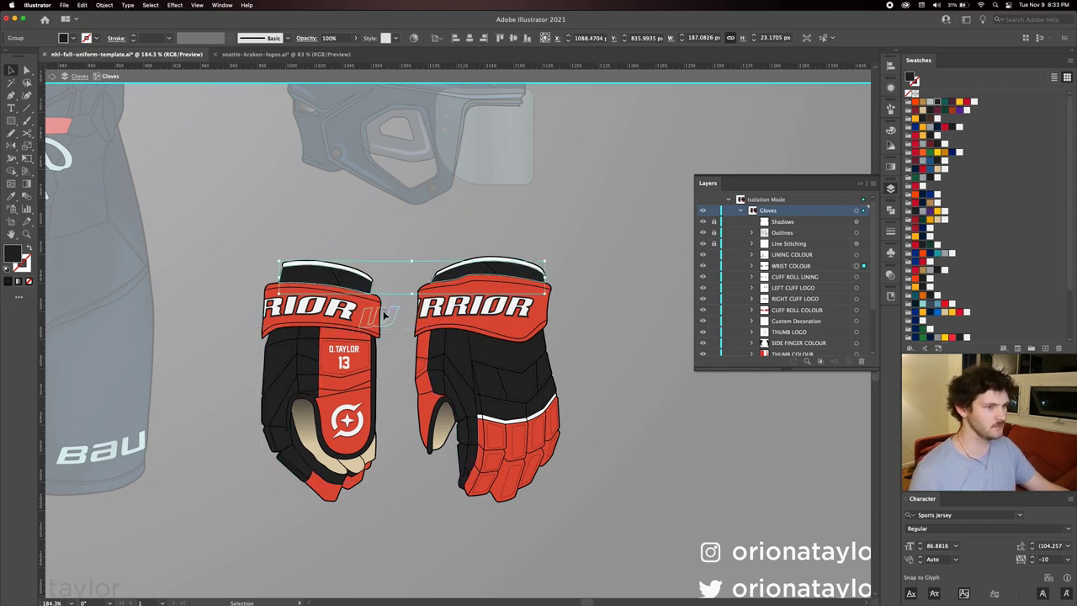
{"action": "left_click", "coordinate": [312, 358]}
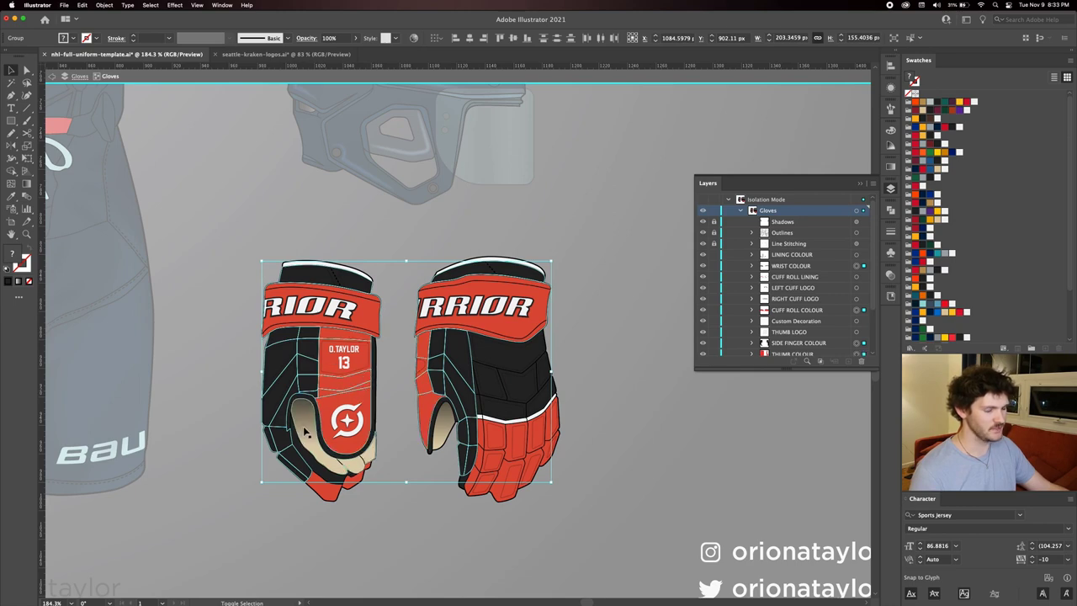
{"action": "left_click", "coordinate": [326, 487]}
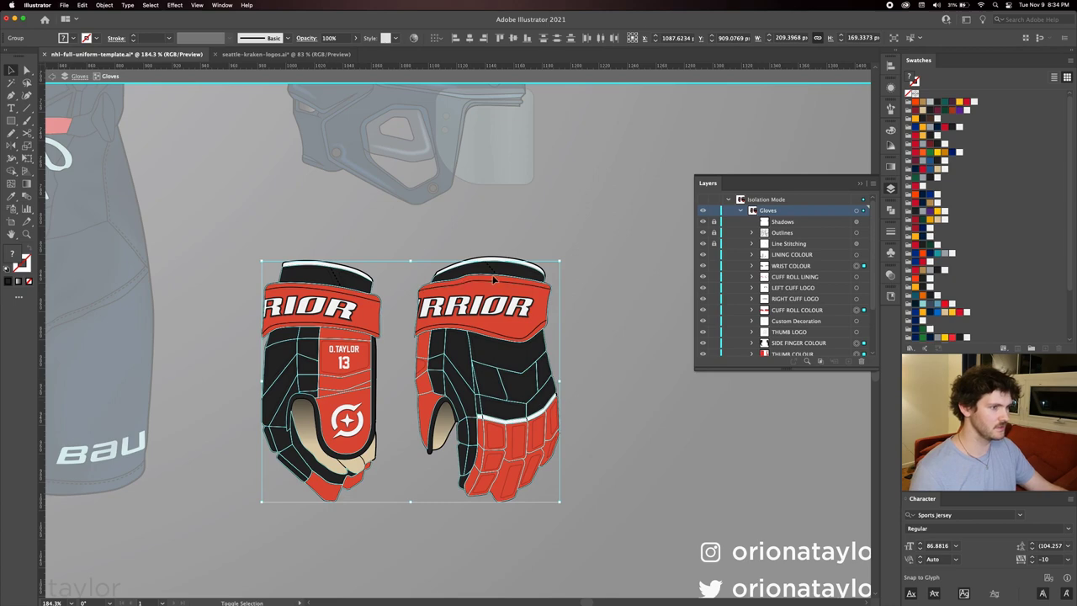
{"action": "scroll", "coordinate": [932, 301], "scroll_direction": "down", "scroll_amount": 1}
{"action": "left_click", "coordinate": [918, 298]}
{"action": "left_click", "coordinate": [613, 271]}
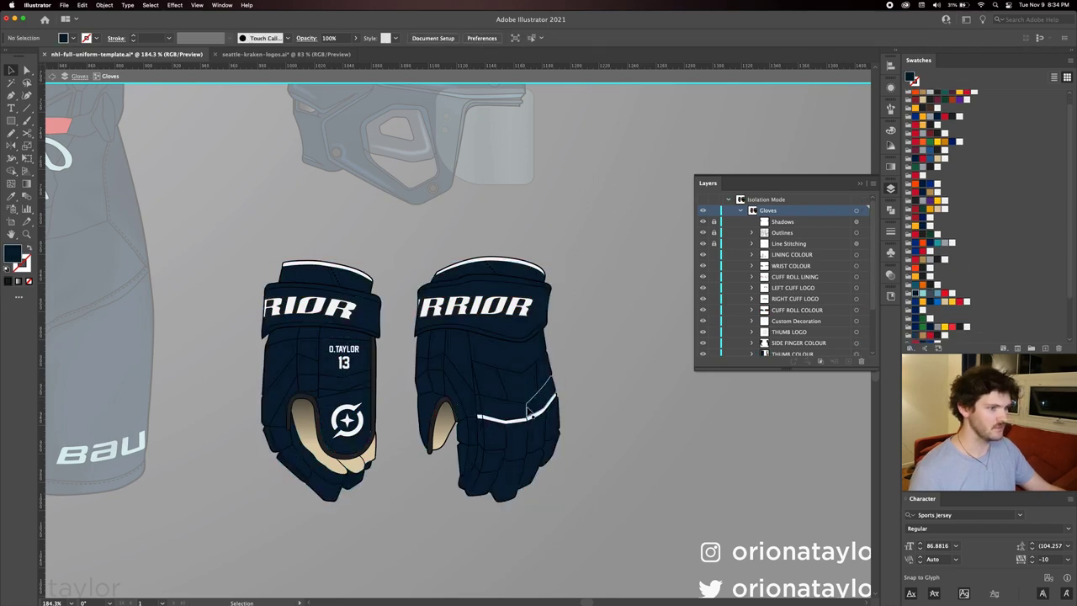
Fill the gloves' white lining trim with the Kraken dark navy swatch and deselect it.
{"action": "left_click", "coordinate": [517, 429]}
{"action": "left_click", "coordinate": [930, 300]}
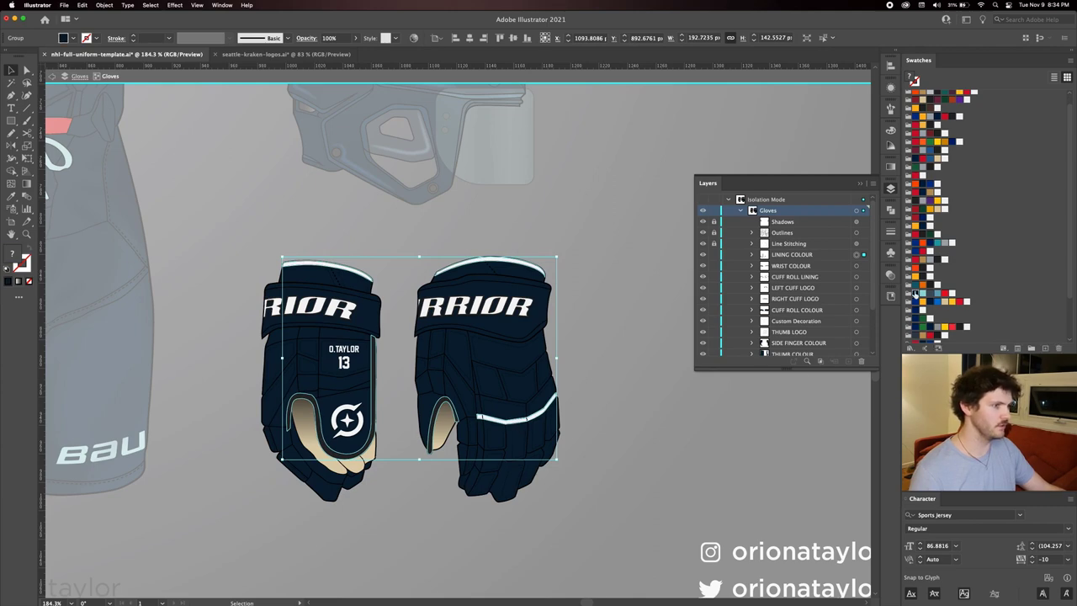
{"action": "left_click", "coordinate": [602, 268]}
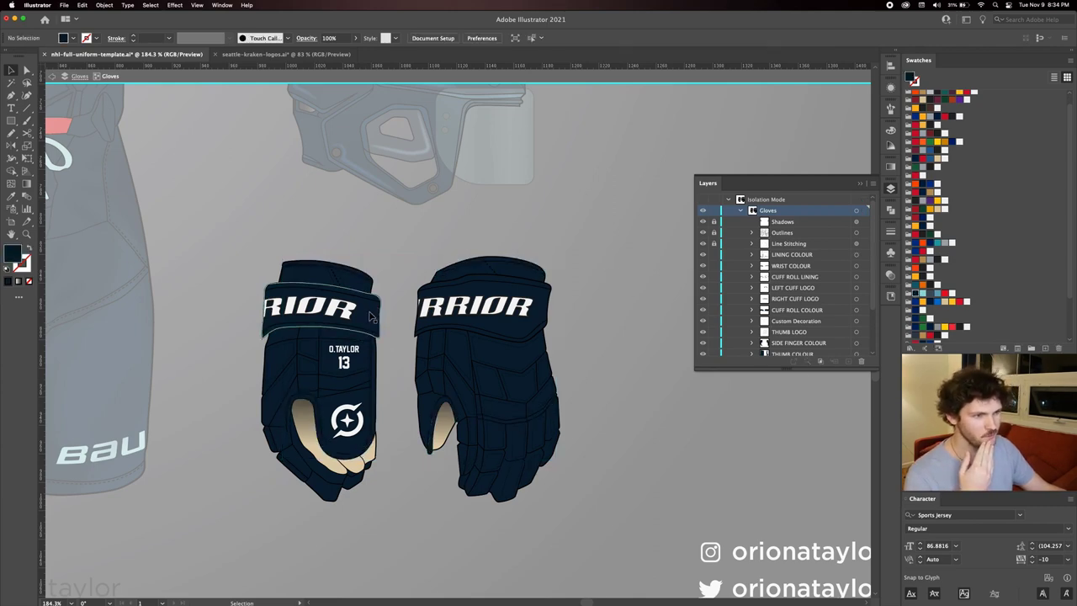
Fill the glove cuff rolls with the Kraken light ice-blue swatch and their lining with the Kraken mid-blue swatch.
{"action": "left_click", "coordinate": [380, 323]}
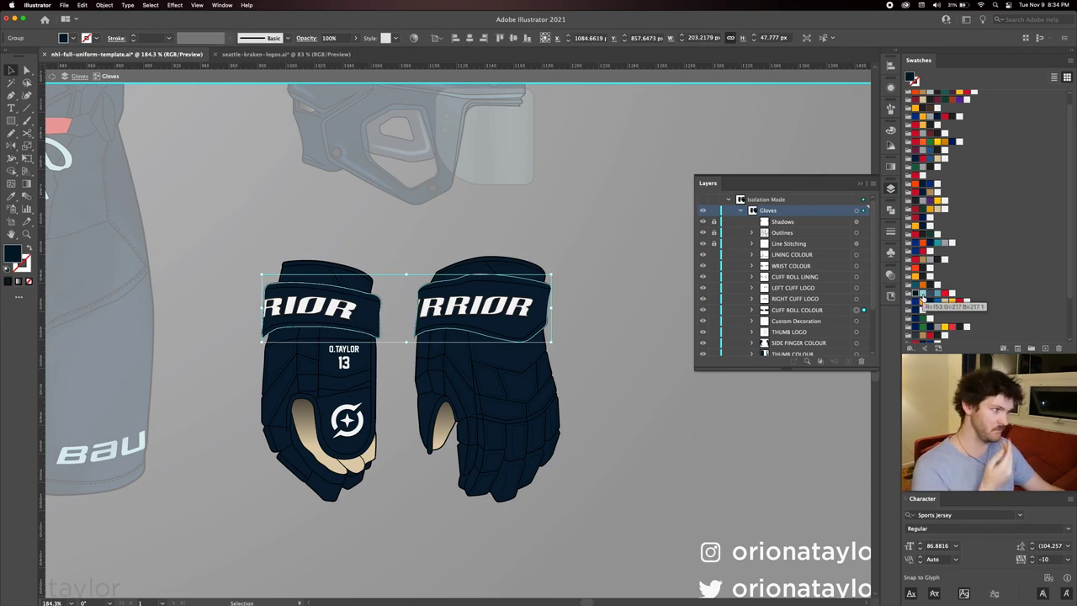
{"action": "left_click", "coordinate": [921, 298]}
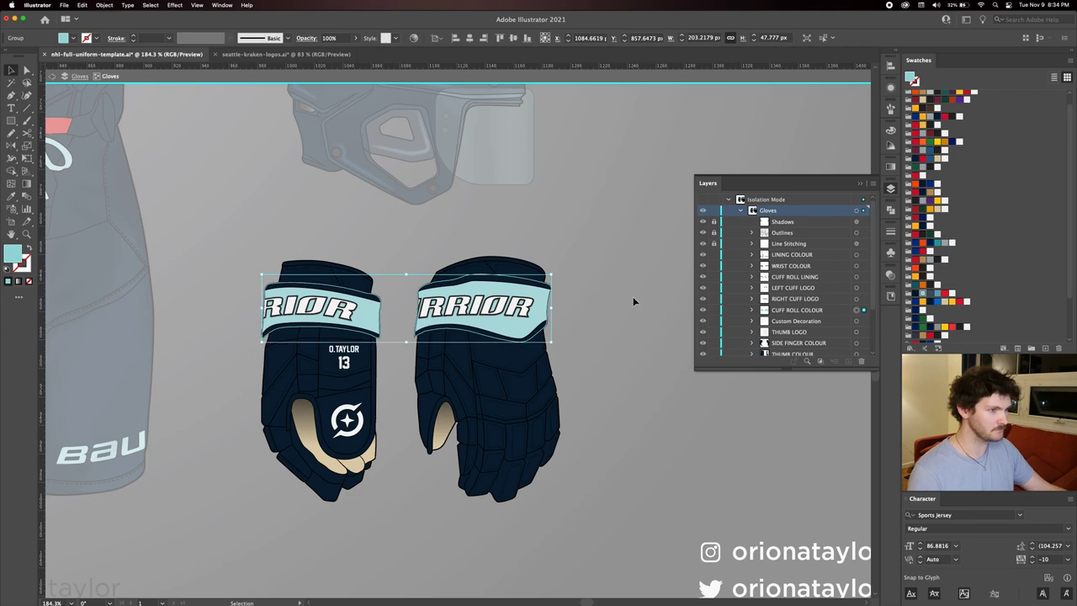
{"action": "left_click", "coordinate": [313, 291]}
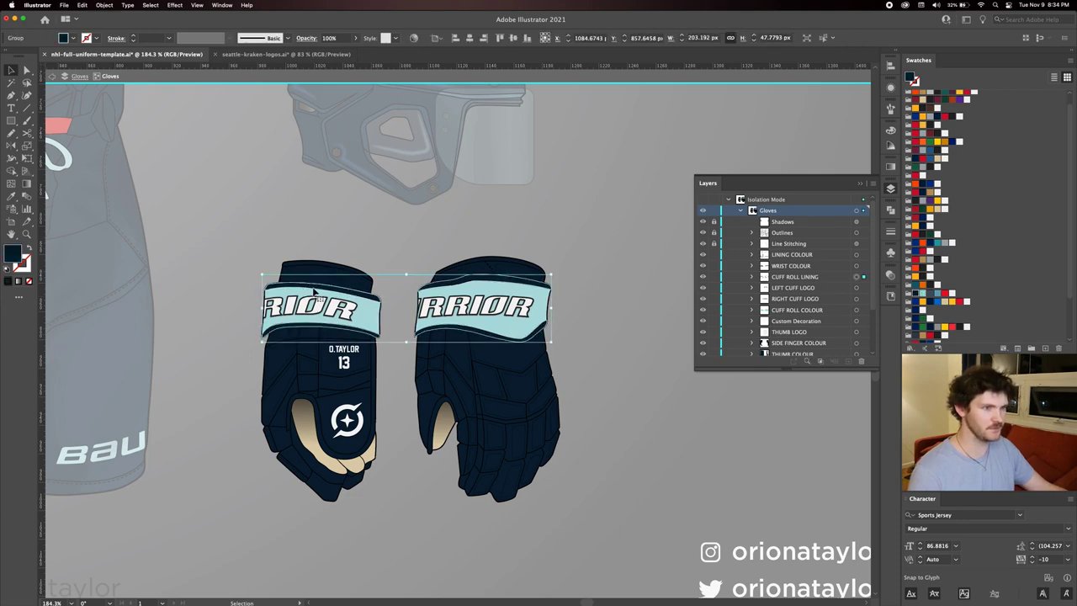
{"action": "left_click", "coordinate": [936, 295]}
{"action": "left_click", "coordinate": [593, 307]}
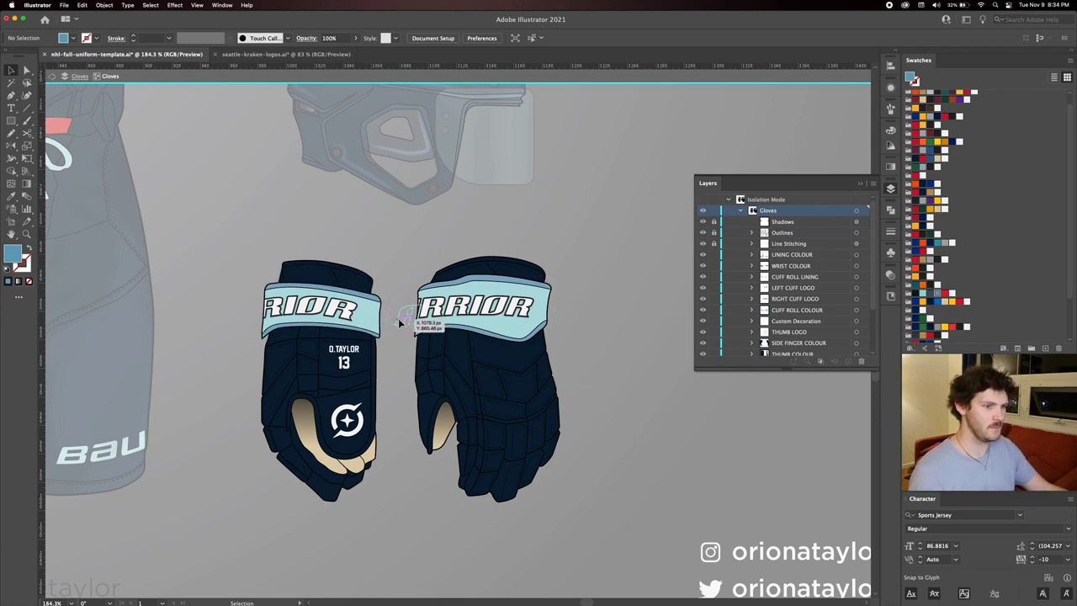
Fill the tan glove palms with the Kraken mid-blue swatch and deselect them.
{"action": "left_click", "coordinate": [439, 425]}
{"action": "left_click", "coordinate": [939, 298]}
{"action": "left_click", "coordinate": [633, 413]}
{"action": "left_click_drag", "start_coordinate": [632, 413], "coordinate": [669, 391]}
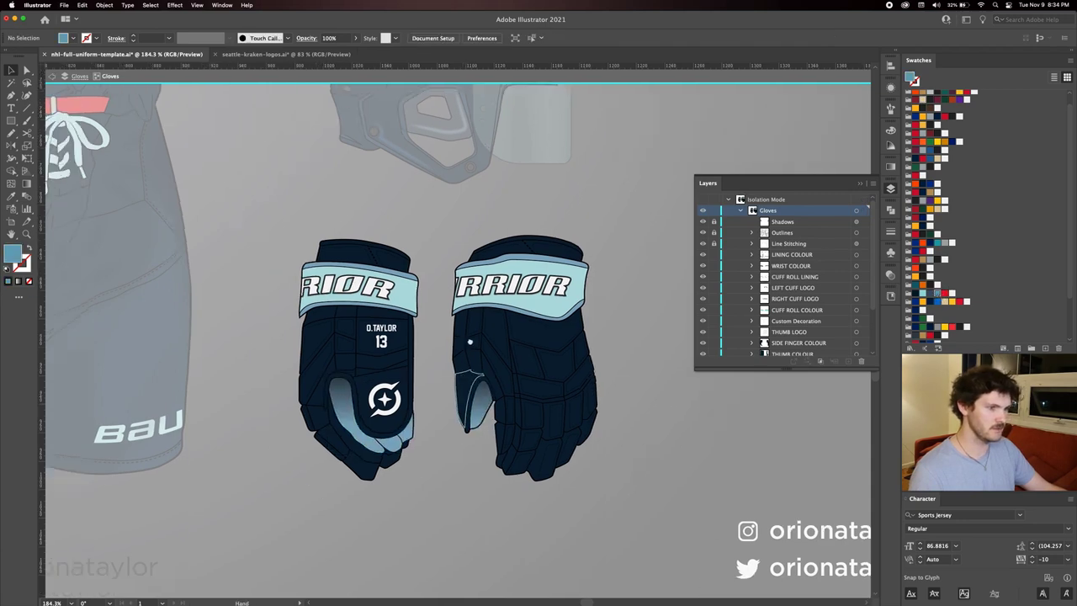
Fill all of the gloves' lining trim with the Kraken red swatch and deselect it.
{"action": "left_click_drag", "start_coordinate": [469, 341], "coordinate": [479, 329]}
{"action": "left_click", "coordinate": [375, 419]}
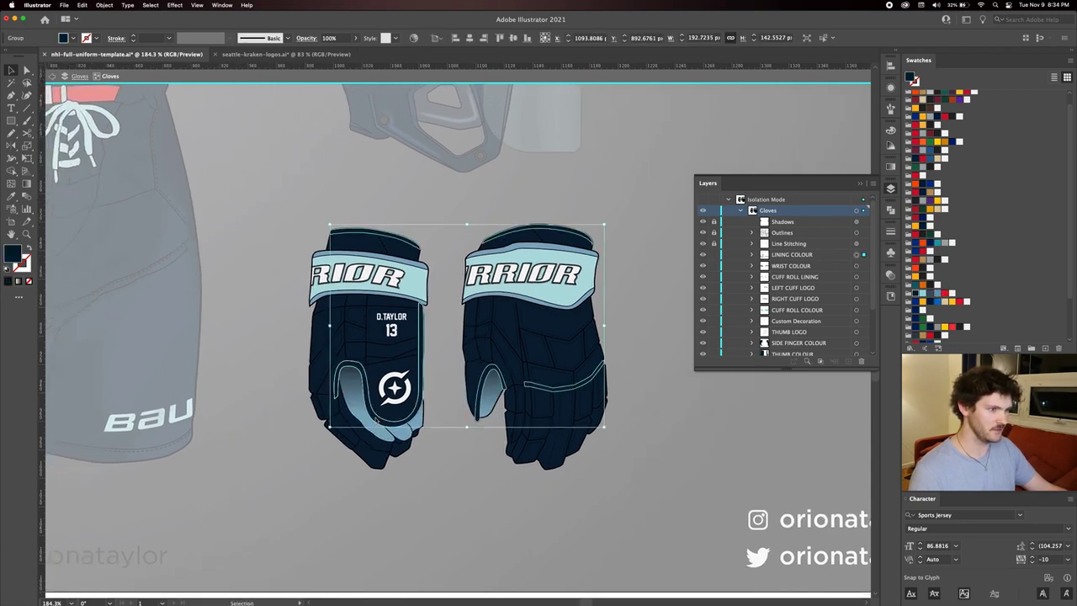
{"action": "left_click", "coordinate": [944, 296]}
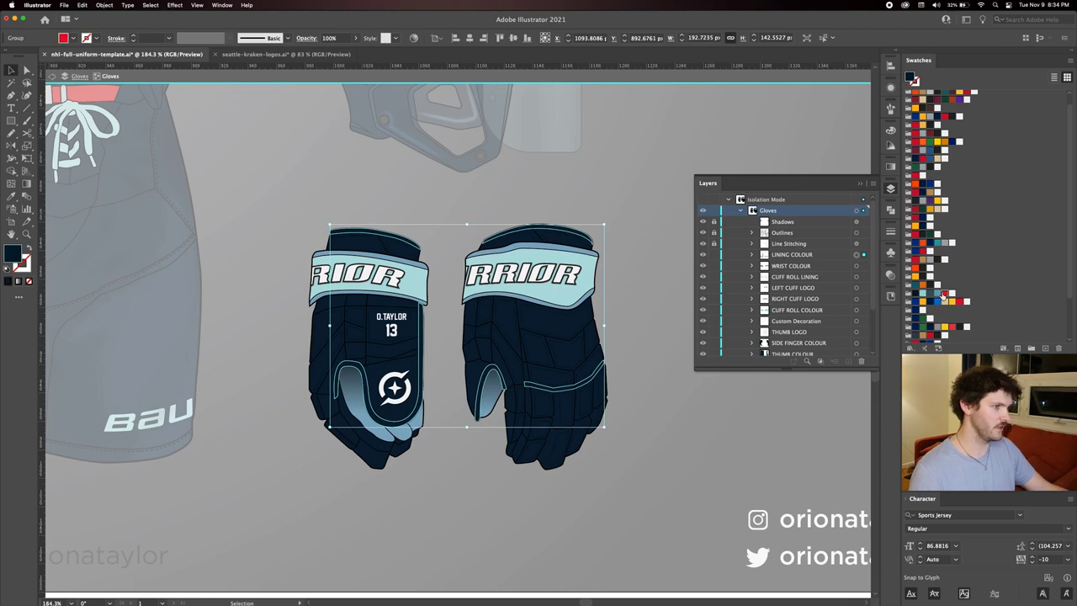
{"action": "left_click", "coordinate": [654, 343]}
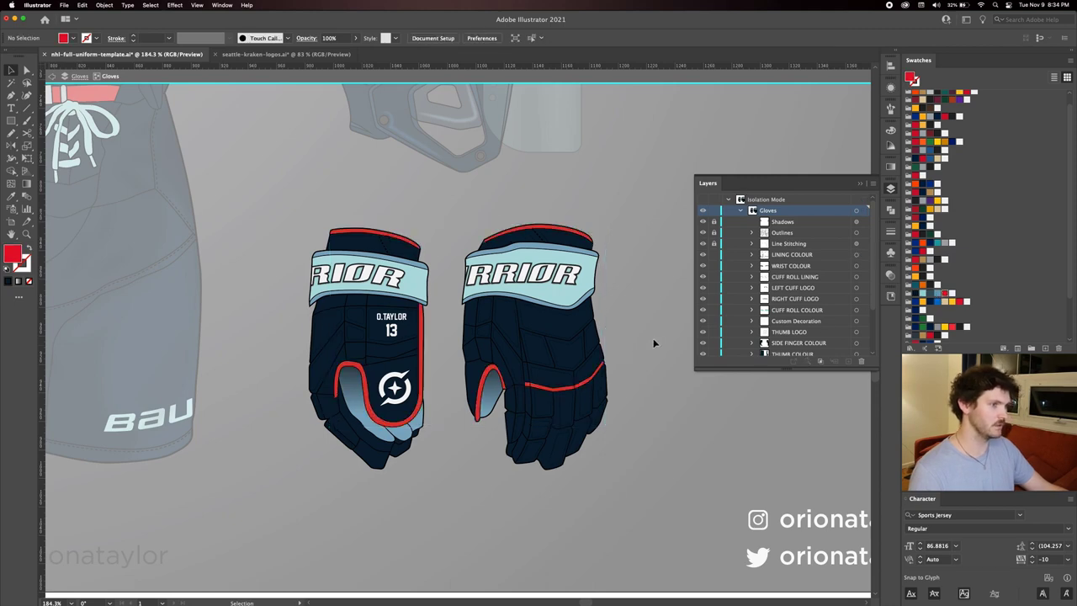
Isolate the lining strip across the right glove's backhand, fill it with the Kraken dark navy swatch, and exit isolation.
{"action": "left_click", "coordinate": [559, 388]}
{"action": "double_click", "coordinate": [560, 388]}
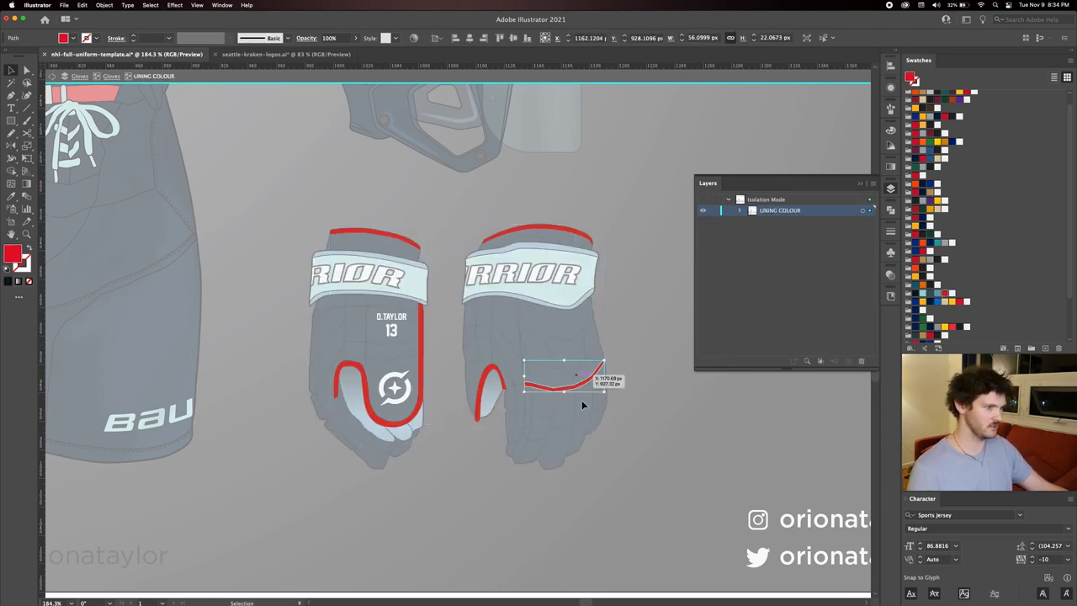
{"action": "left_click", "coordinate": [915, 296]}
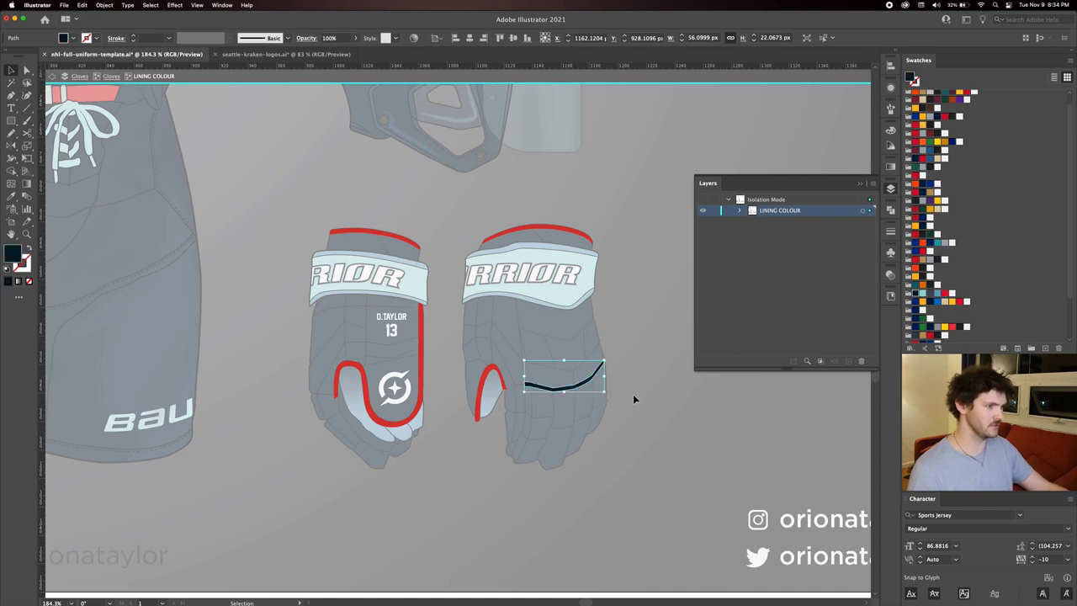
{"action": "left_click", "coordinate": [659, 373]}
{"action": "double_click", "coordinate": [647, 367]}
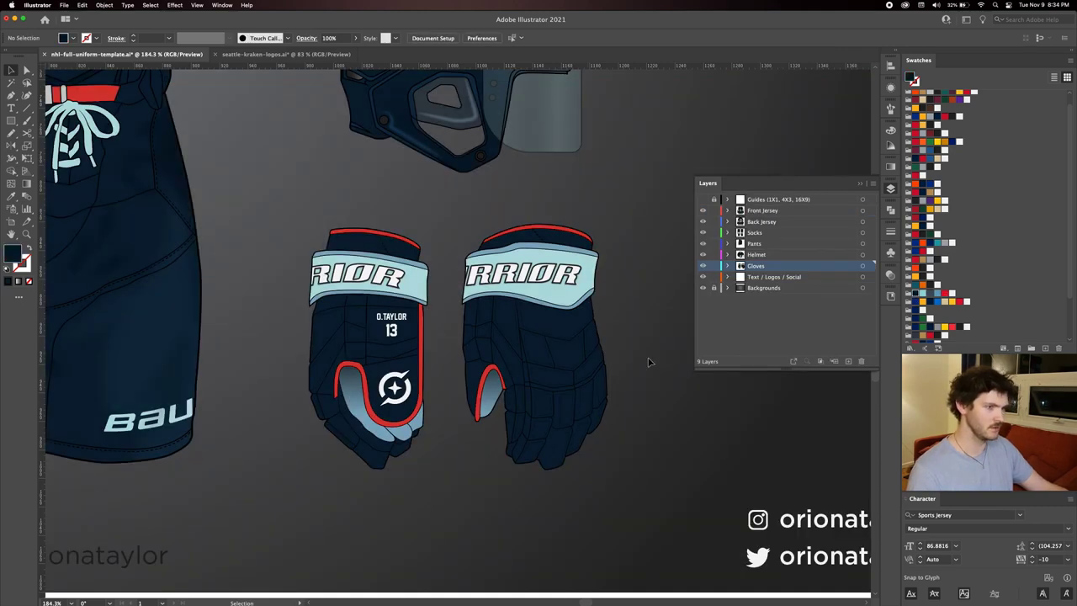
Replace the player name on the left glove's custom decoration with KRAKEN, keeping the number on its own line.
{"action": "key", "text": "z"}
{"action": "left_click_drag", "start_coordinate": [388, 331], "coordinate": [494, 331]}
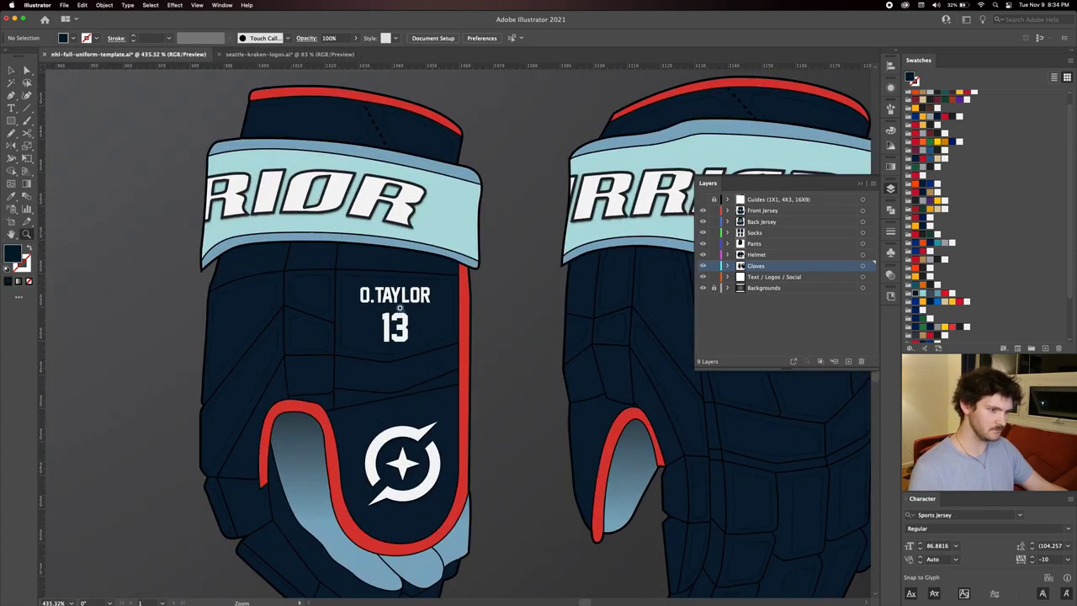
{"action": "key", "text": "v"}
{"action": "double_click", "coordinate": [407, 310]}
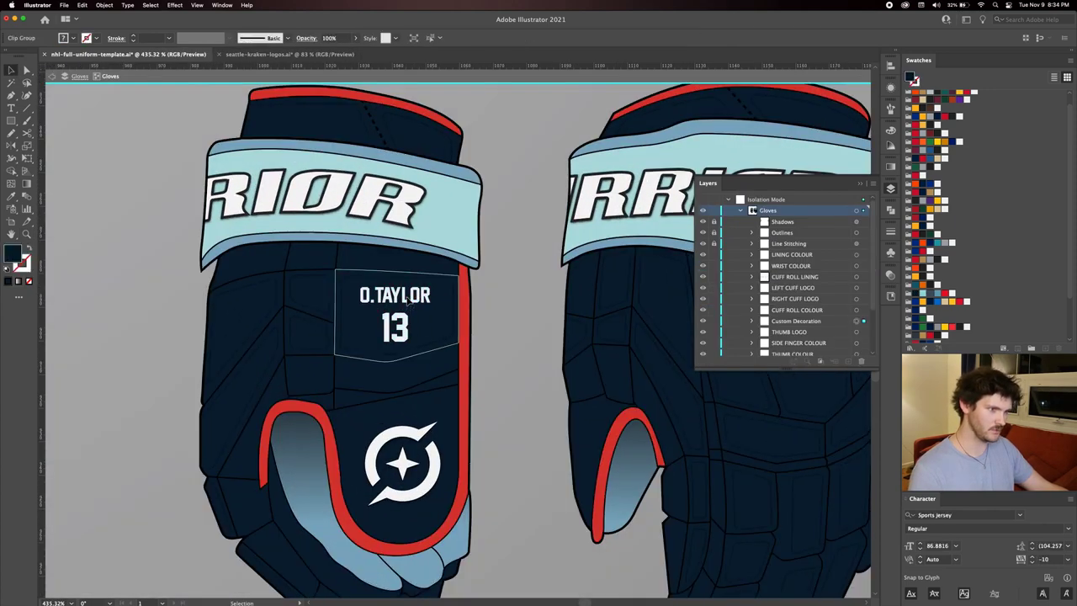
{"action": "double_click", "coordinate": [402, 293]}
{"action": "triple_click", "coordinate": [402, 294]}
{"action": "type", "text": "kraken"}
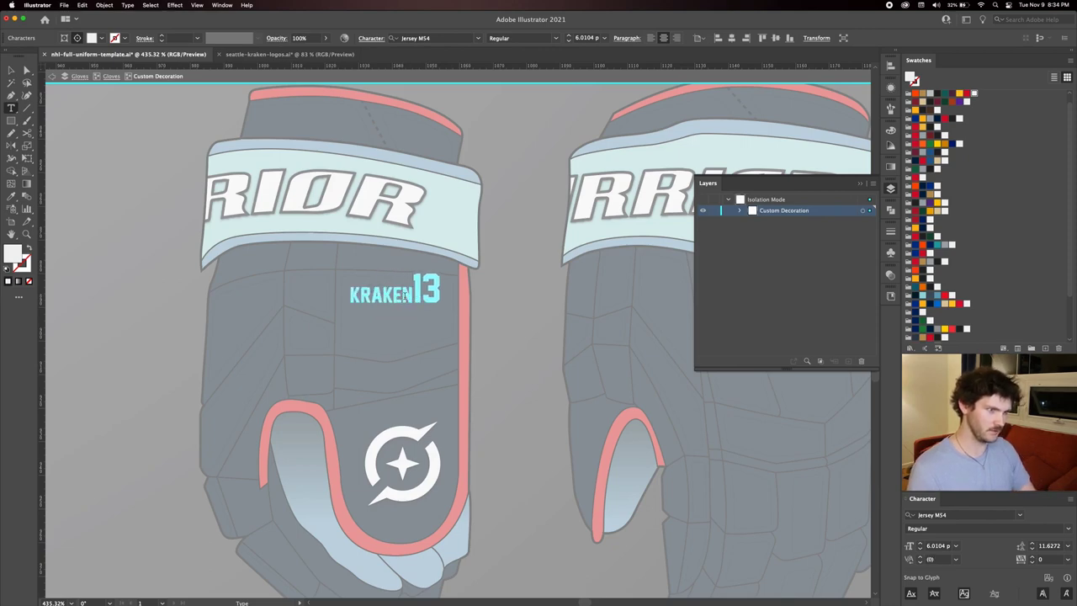
{"action": "key", "text": "Return"}
Change the glove's player number to 32 and fill the decoration text with the Kraken light ice-blue swatch.
{"action": "double_click", "coordinate": [390, 324]}
{"action": "type", "text": "32"}
{"action": "left_click", "coordinate": [12, 69]}
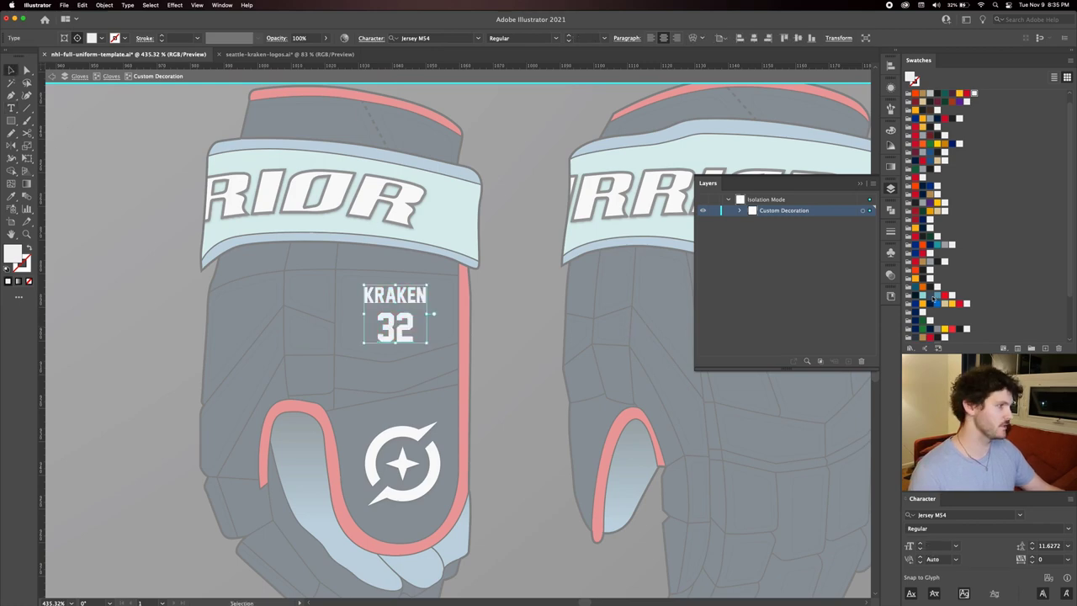
{"action": "left_click", "coordinate": [923, 296]}
{"action": "left_click", "coordinate": [511, 324]}
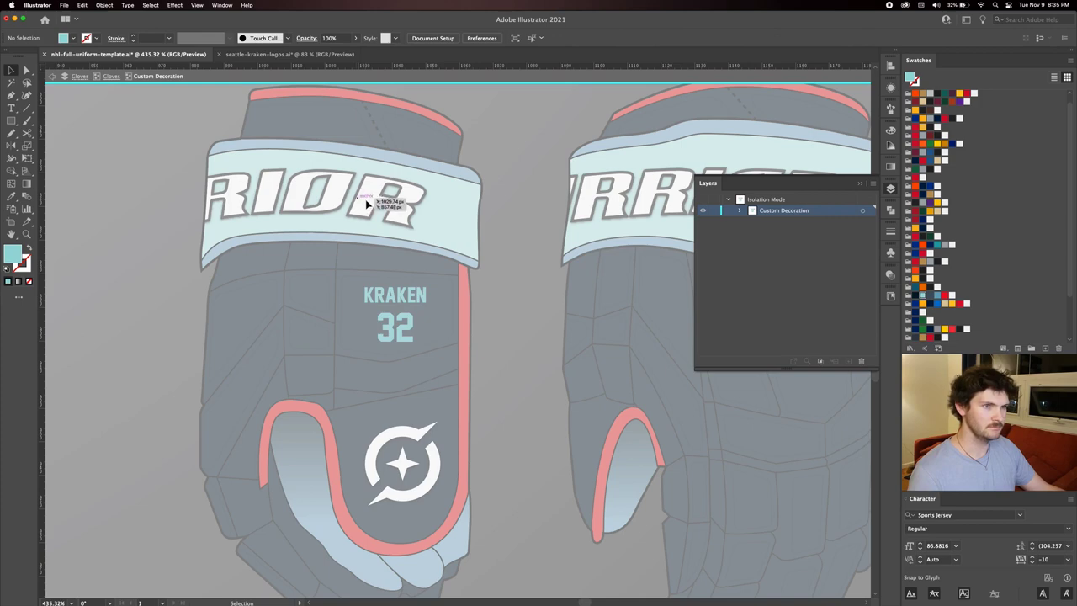
Copy the Kraken S logo from the seattle-kraken-logos document and return to the uniform template.
{"action": "left_click", "coordinate": [259, 56]}
{"action": "left_click_drag", "start_coordinate": [287, 184], "coordinate": [465, 427]}
{"action": "left_click", "coordinate": [198, 55]}
{"action": "scroll", "coordinate": [431, 441], "scroll_direction": "down", "scroll_amount": 2}
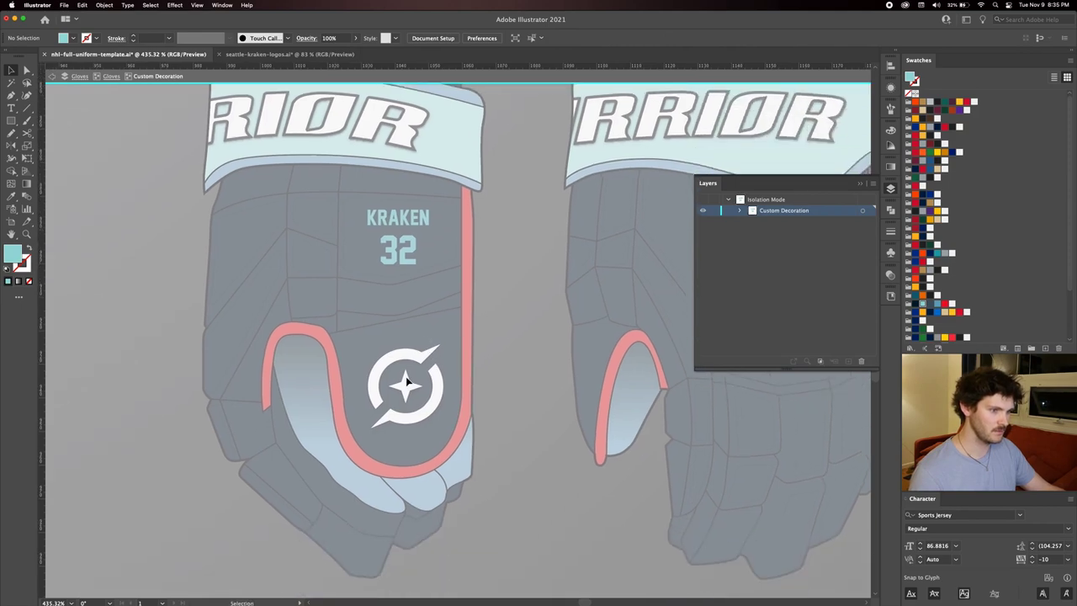
Isolate the glove's thumb logo group, hide the default logo, and paste the Kraken S logo into the group.
{"action": "key", "text": "Escape"}
{"action": "double_click", "coordinate": [413, 390]}
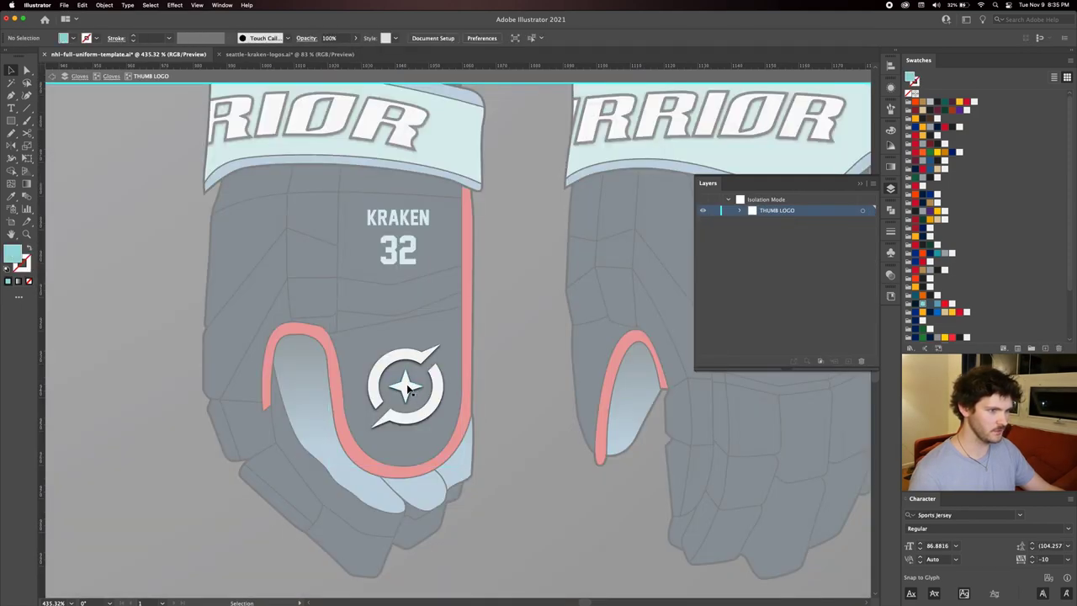
{"action": "left_click", "coordinate": [377, 368]}
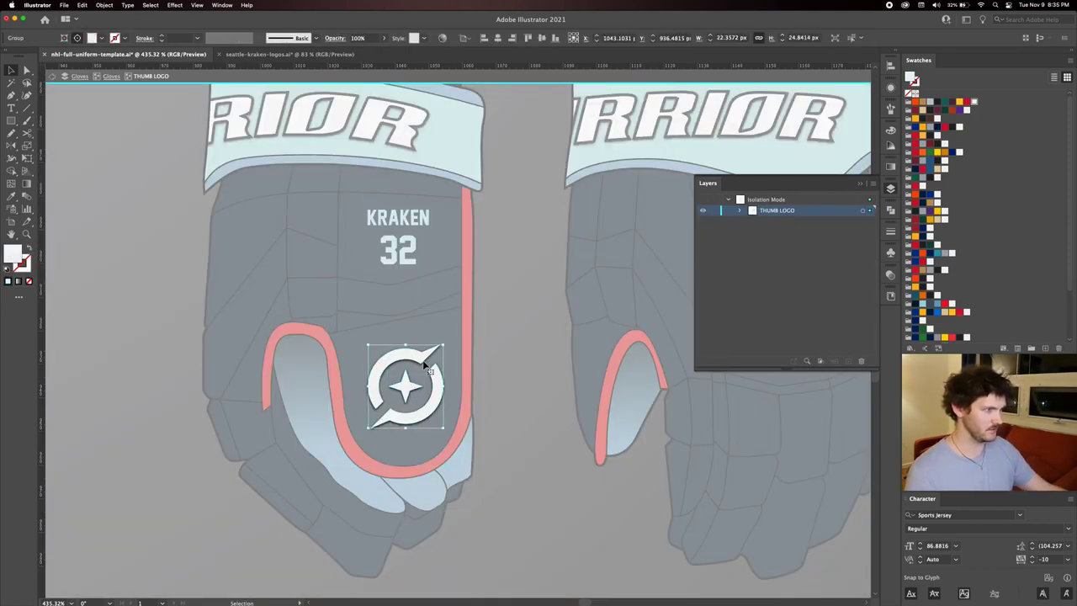
{"action": "left_click", "coordinate": [740, 211]}
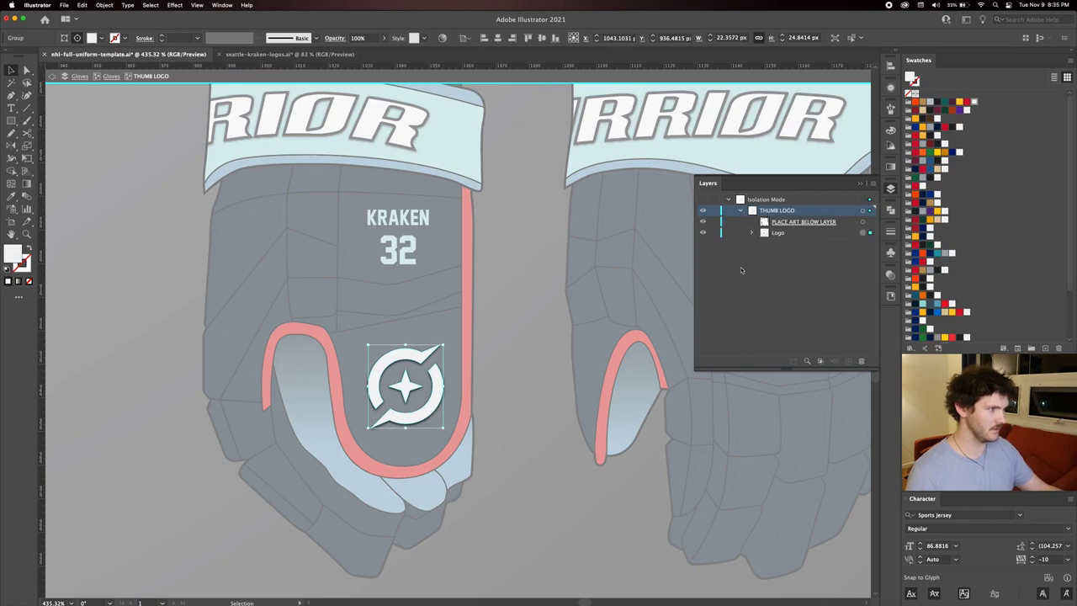
{"action": "left_click", "coordinate": [703, 232]}
{"action": "key", "text": "super+v"}
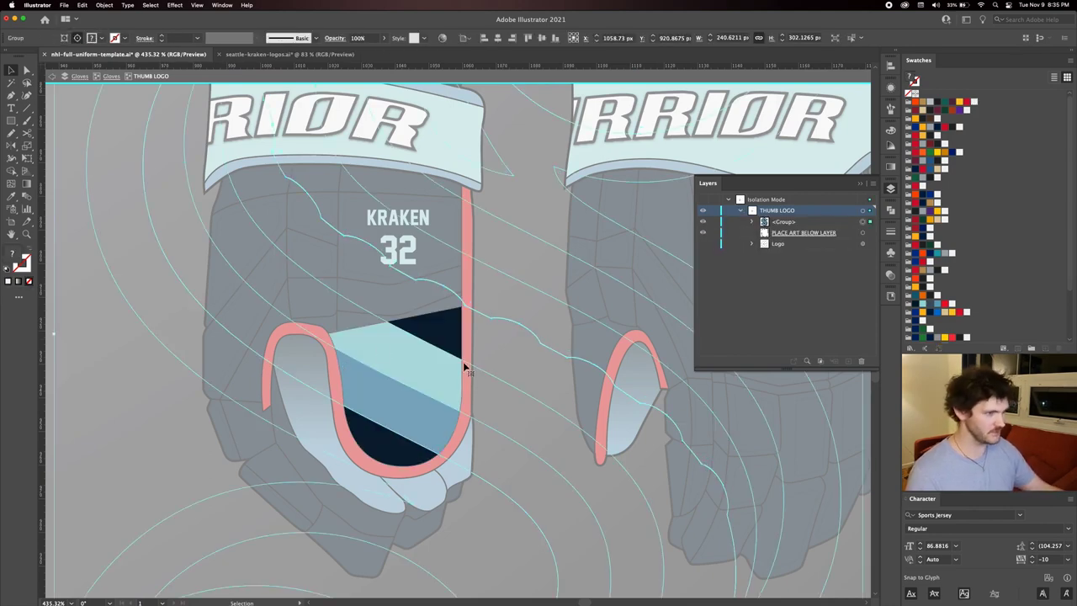
Scale the pasted S logo down to about 27 px wide by 34 px high and centre it on the glove's thumb.
{"action": "scroll", "coordinate": [519, 361], "scroll_direction": "down", "scroll_amount": 5}
{"action": "key", "text": "v"}
{"action": "left_click_drag", "start_coordinate": [667, 351], "coordinate": [494, 377]}
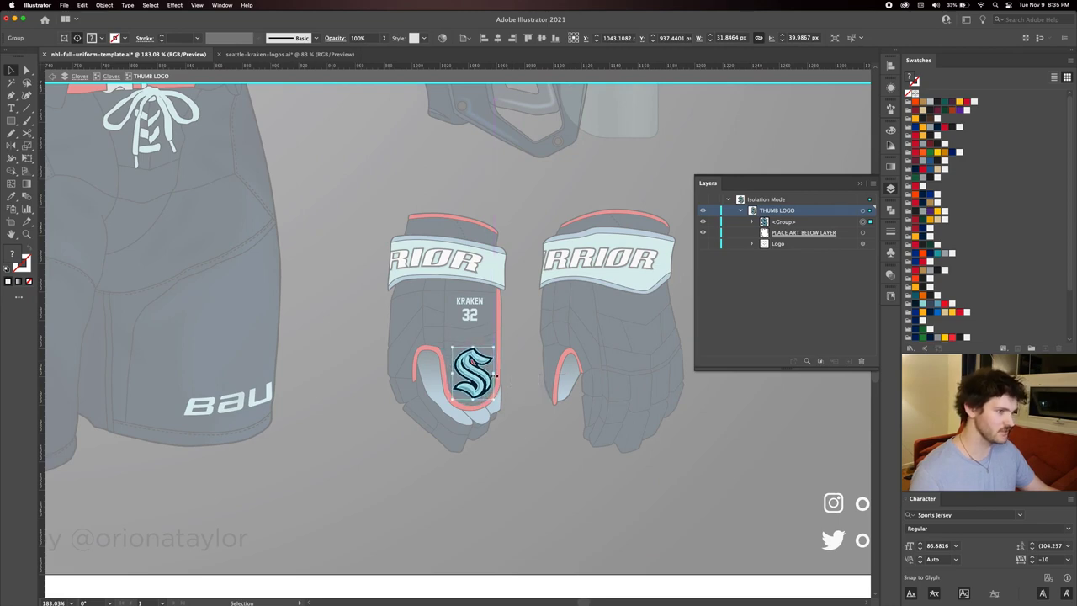
{"action": "key", "text": "z"}
{"action": "left_click", "coordinate": [513, 369]}
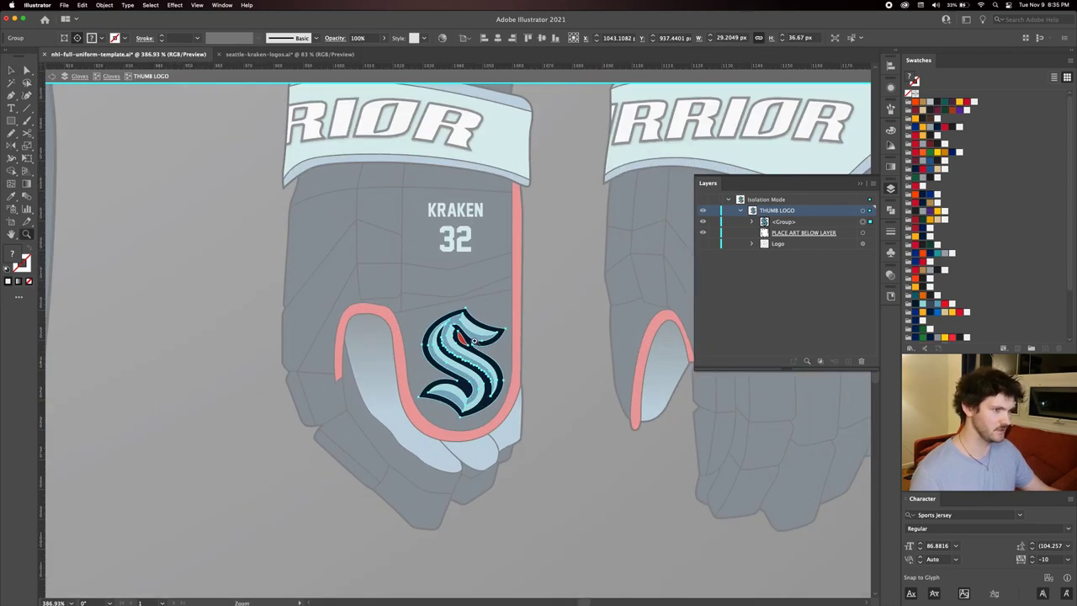
{"action": "key", "text": "v"}
{"action": "left_click", "coordinate": [442, 323]}
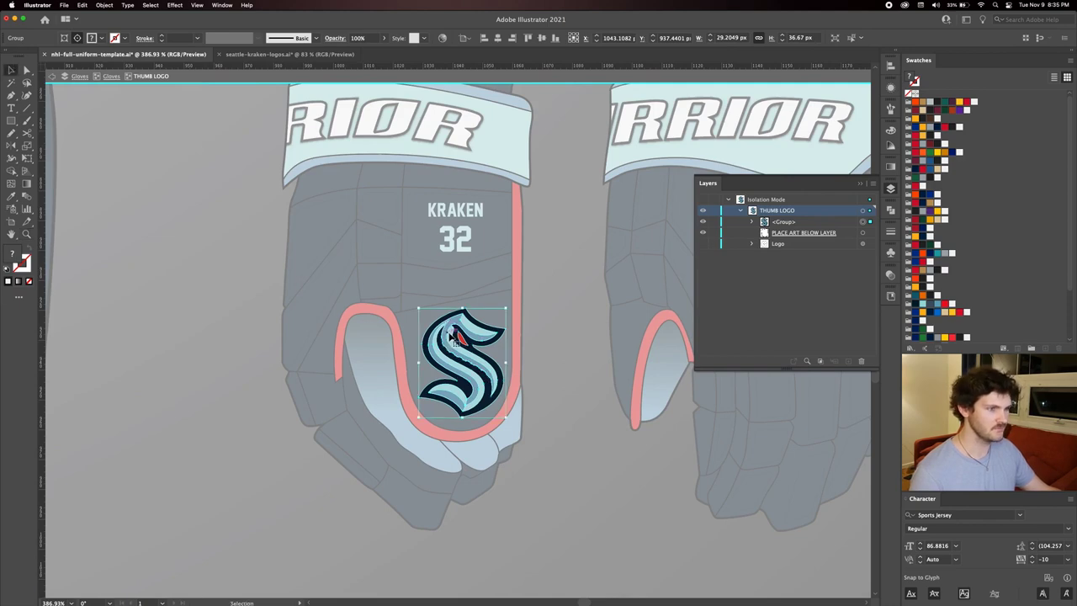
{"action": "left_click_drag", "start_coordinate": [507, 363], "coordinate": [503, 364]}
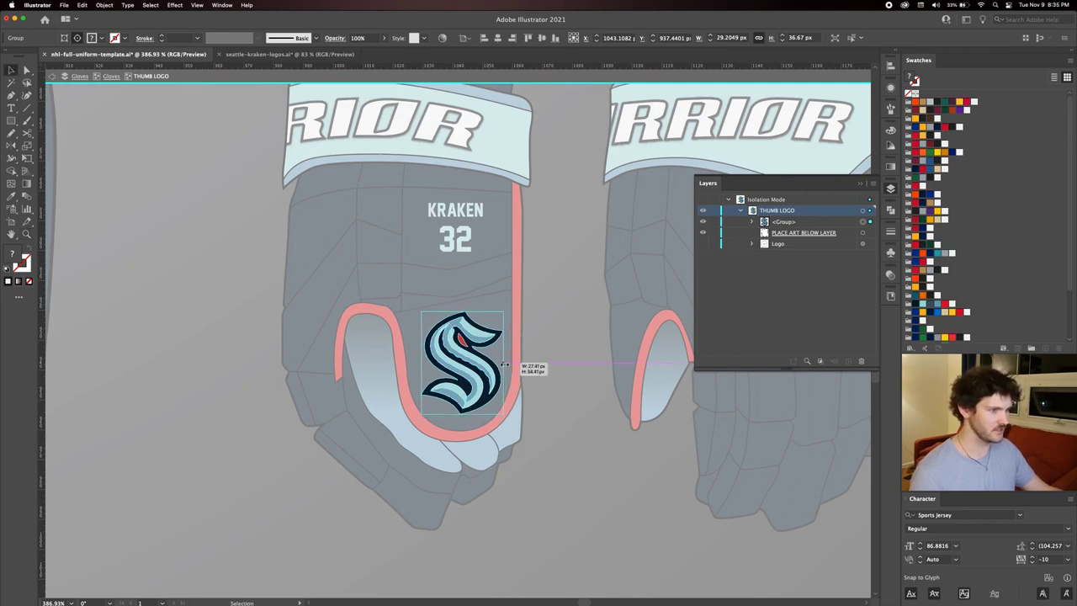
{"action": "left_click", "coordinate": [567, 348]}
Give the thumb logo a Multiply drop shadow with 50% opacity, 0 px X offset, 1 px Y offset and 0.5 px blur, then exit isolation.
{"action": "left_click", "coordinate": [484, 378]}
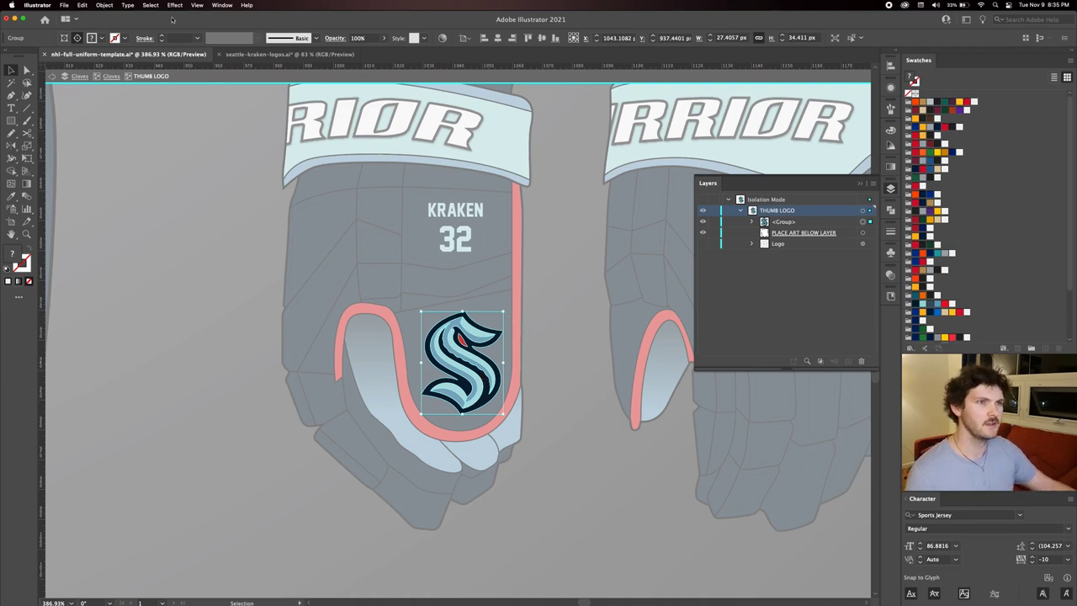
{"action": "left_click", "coordinate": [174, 5]}
{"action": "left_click", "coordinate": [174, 32]}
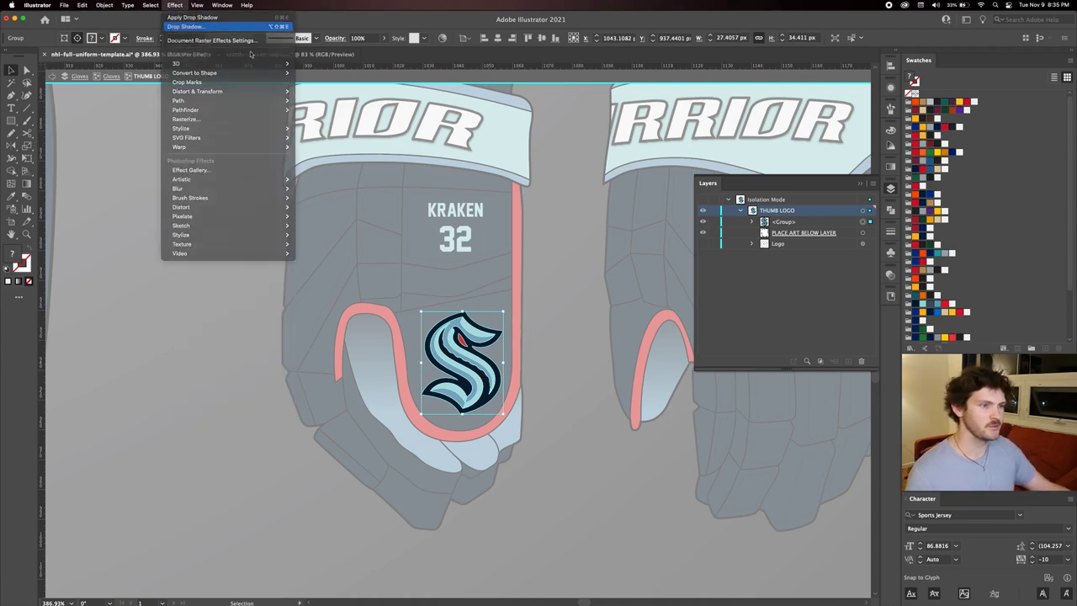
{"action": "left_click", "coordinate": [568, 362]}
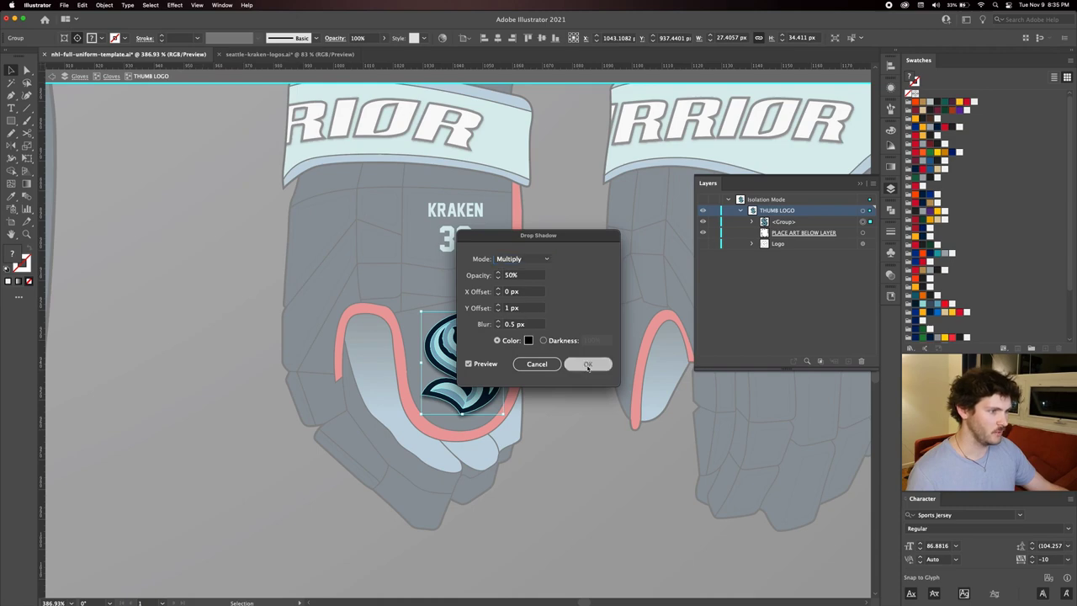
{"action": "left_click", "coordinate": [461, 237]}
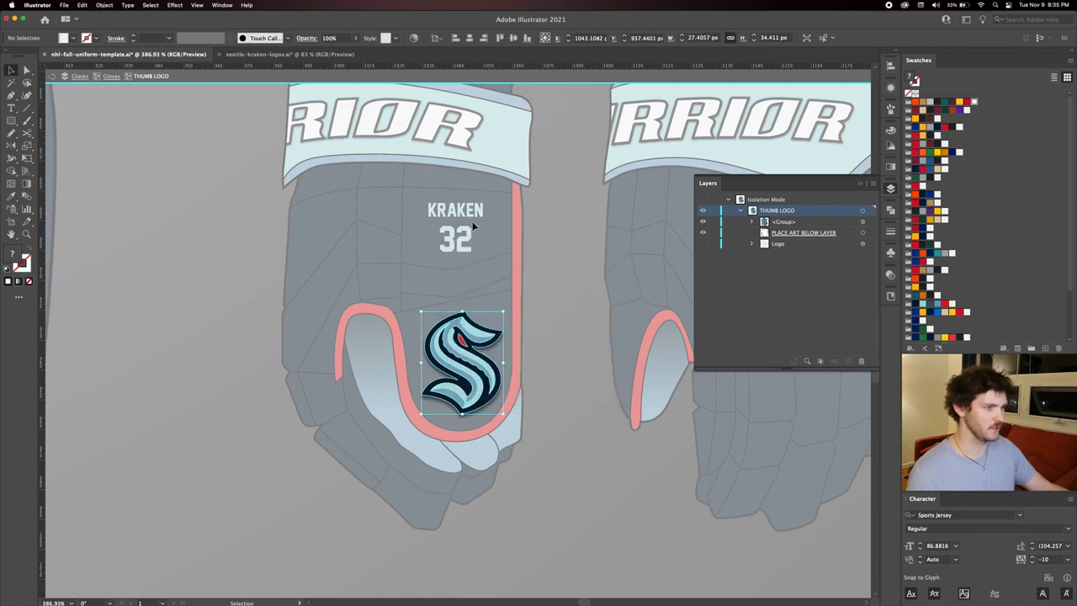
{"action": "double_click", "coordinate": [565, 321]}
In the left cuff logo group, hide the Warrior logo and show the Bauer logo instead.
{"action": "scroll", "coordinate": [562, 314], "scroll_direction": "up", "scroll_amount": 5}
{"action": "scroll", "coordinate": [562, 315], "scroll_direction": "right", "scroll_amount": 5}
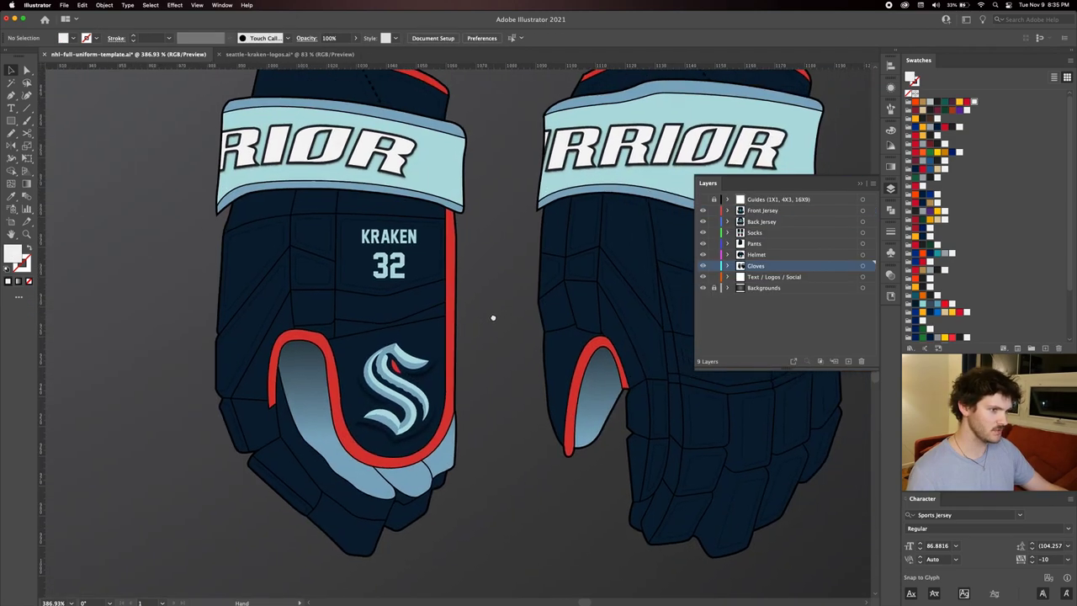
{"action": "scroll", "coordinate": [465, 240], "scroll_direction": "up", "scroll_amount": 3}
{"action": "scroll", "coordinate": [466, 240], "scroll_direction": "left", "scroll_amount": 1}
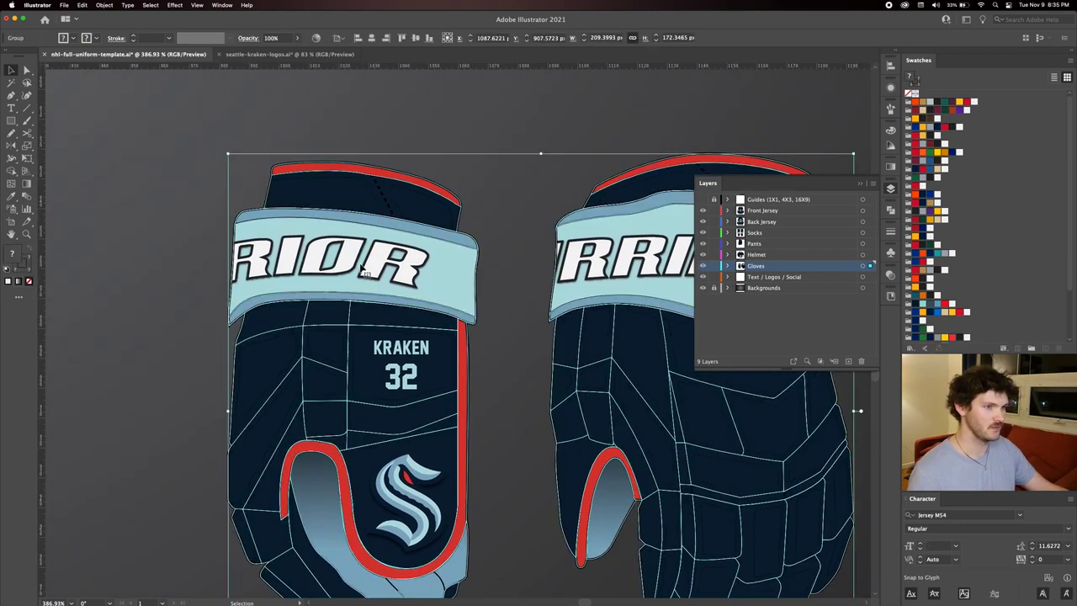
{"action": "double_click", "coordinate": [370, 261]}
{"action": "double_click", "coordinate": [318, 264]}
{"action": "left_click", "coordinate": [318, 264]}
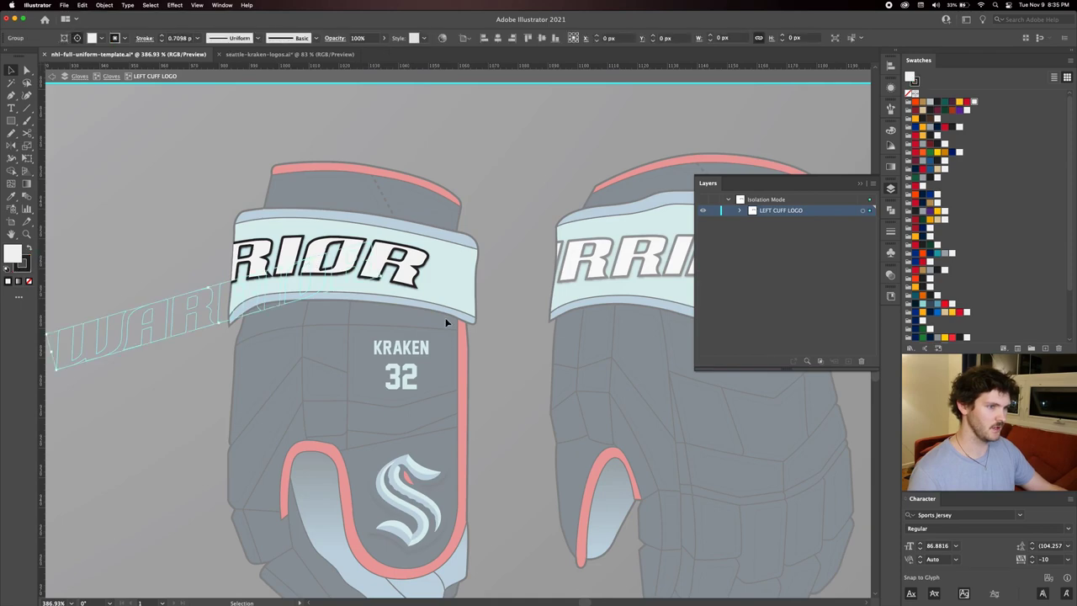
{"action": "left_click", "coordinate": [740, 211]}
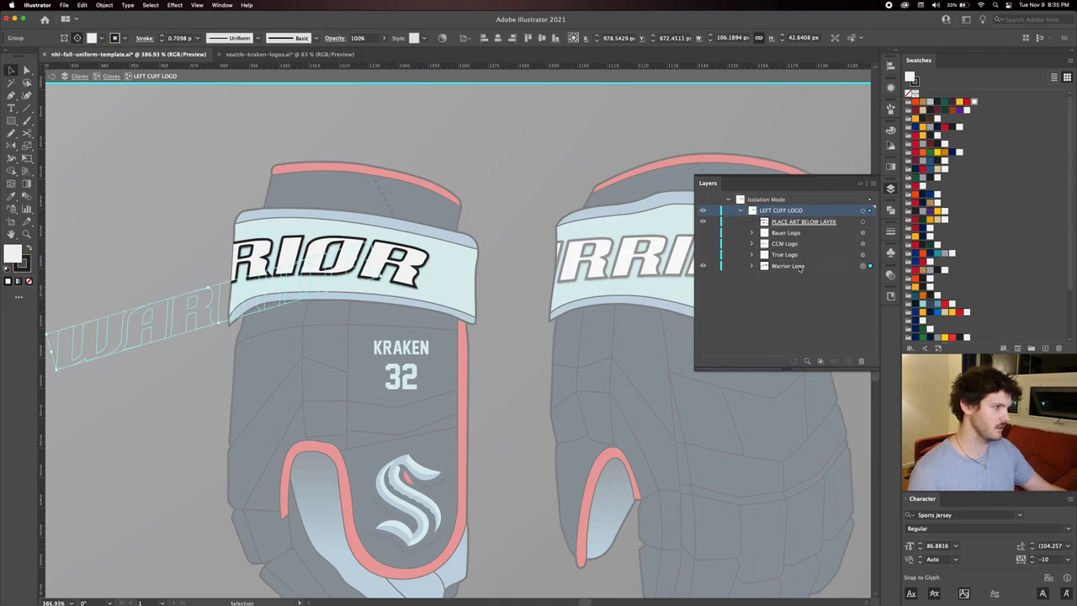
{"action": "left_click", "coordinate": [702, 266]}
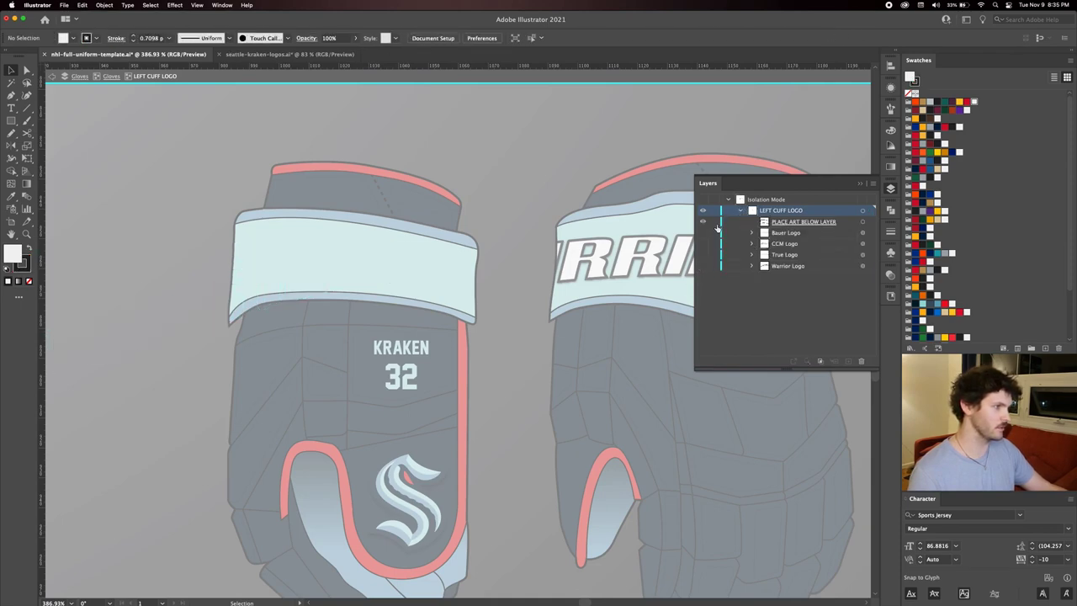
{"action": "left_click", "coordinate": [702, 232]}
Fill the left cuff's Bauer logo with the Kraken dark navy swatch, deselect it, and exit isolation.
{"action": "left_click", "coordinate": [376, 259]}
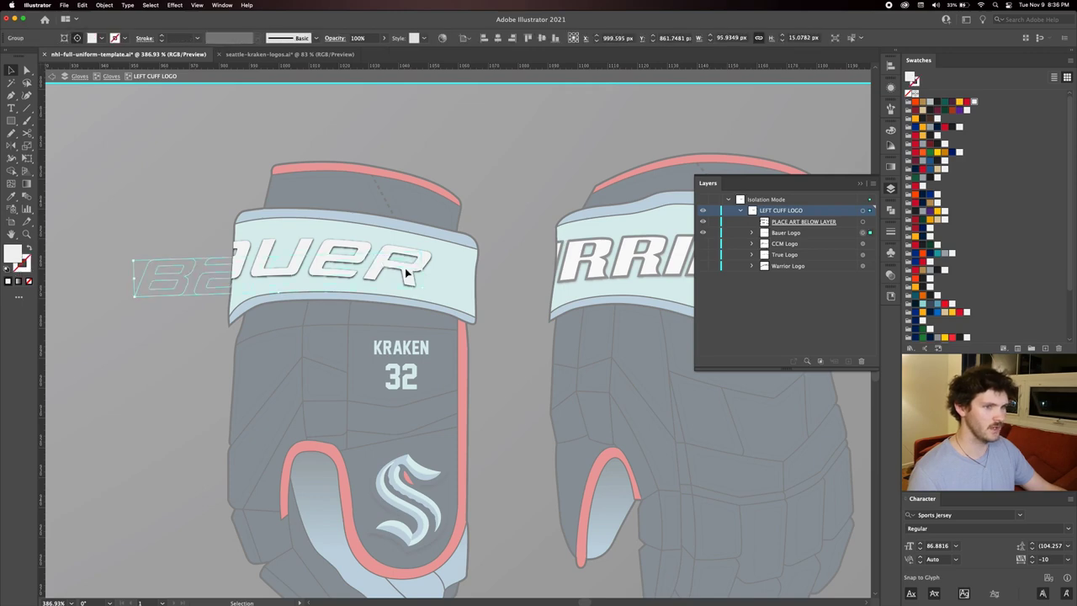
{"action": "left_click", "coordinate": [912, 308]}
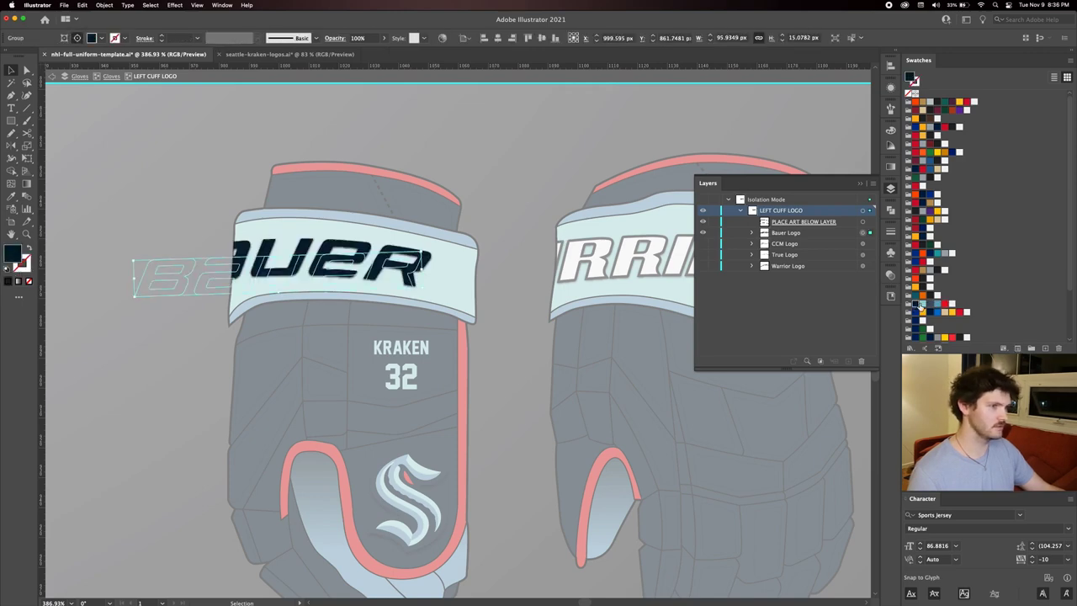
{"action": "left_click", "coordinate": [556, 245]}
{"action": "scroll", "coordinate": [505, 244], "scroll_direction": "right", "scroll_amount": 4}
{"action": "key", "text": "Escape"}
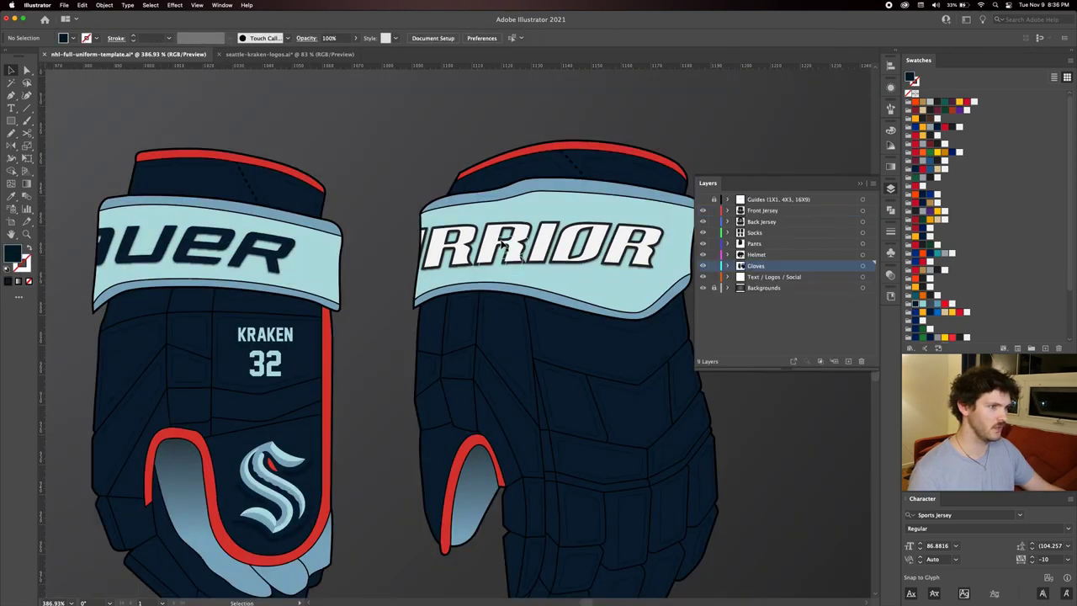
In the right cuff logo group, hide the Warrior logo and show the Bauer logo instead.
{"action": "left_click", "coordinate": [515, 249]}
{"action": "double_click", "coordinate": [520, 252]}
{"action": "left_click", "coordinate": [509, 251]}
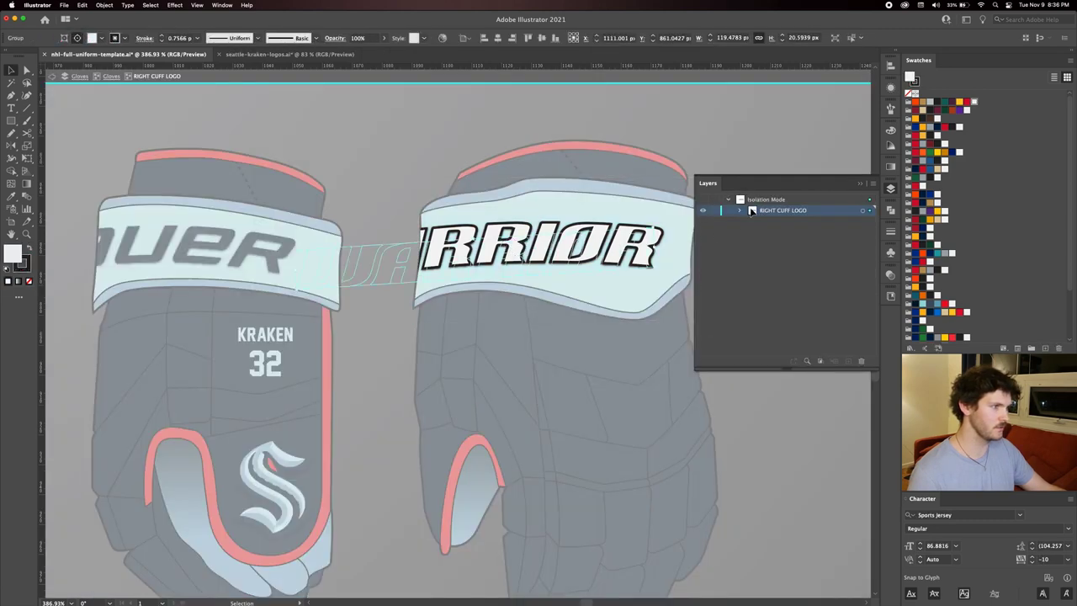
{"action": "left_click", "coordinate": [740, 210]}
{"action": "left_click", "coordinate": [702, 266]}
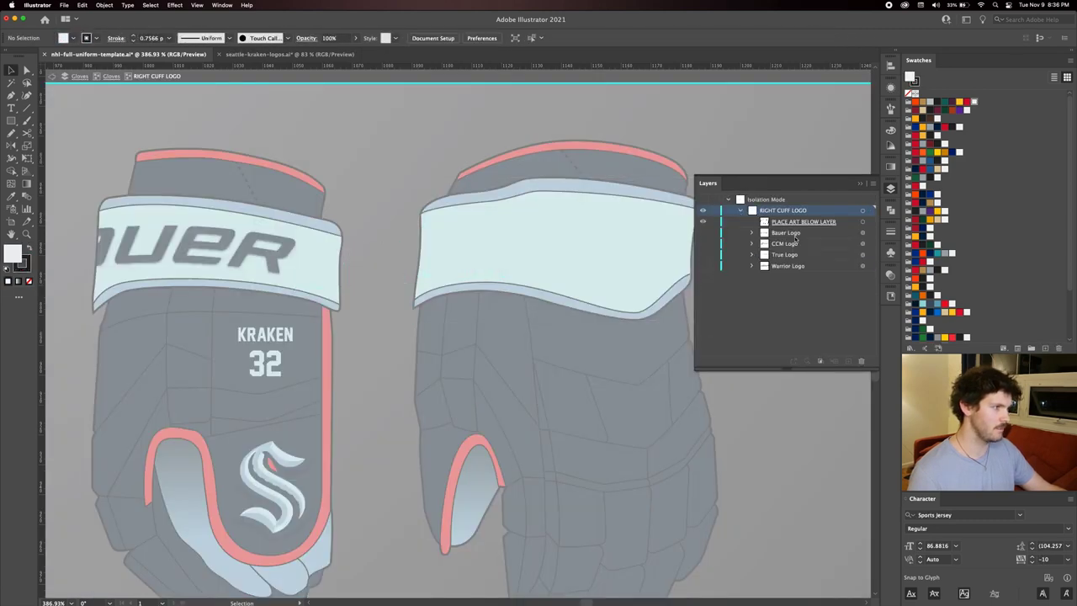
{"action": "left_click", "coordinate": [702, 232]}
Fill the right cuff's Bauer logo with the Kraken dark navy swatch and exit isolation.
{"action": "left_click", "coordinate": [536, 238]}
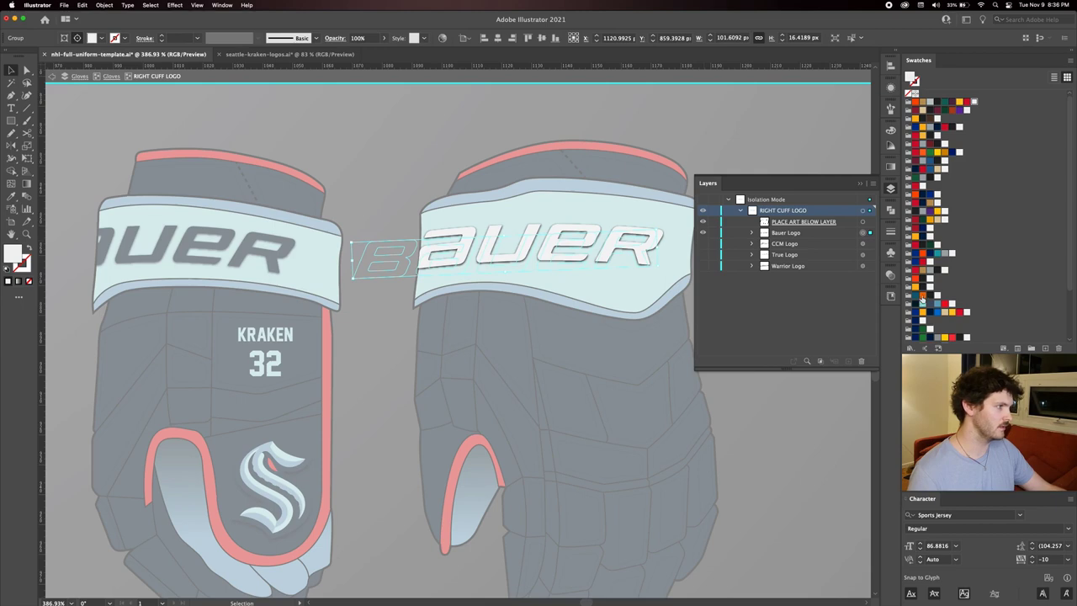
{"action": "left_click", "coordinate": [689, 150]}
{"action": "double_click", "coordinate": [690, 150]}
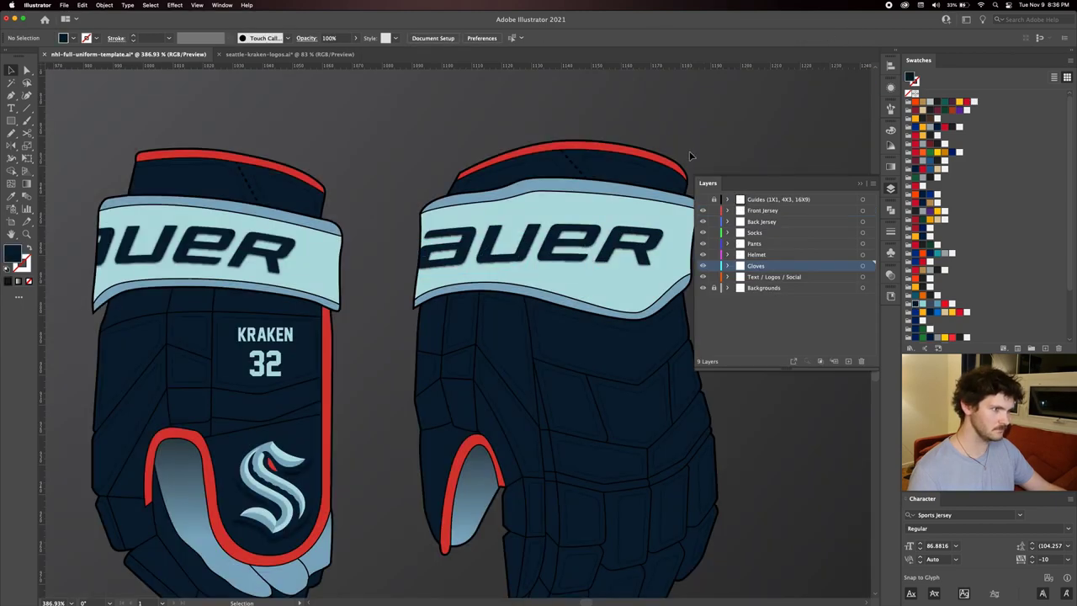
Collapse the layer list and change the subtitle beneath NATIONAL HOCKEY LEAGUE to SEATTLE KRAKEN.
{"action": "left_click_drag", "start_coordinate": [688, 152], "coordinate": [474, 158]}
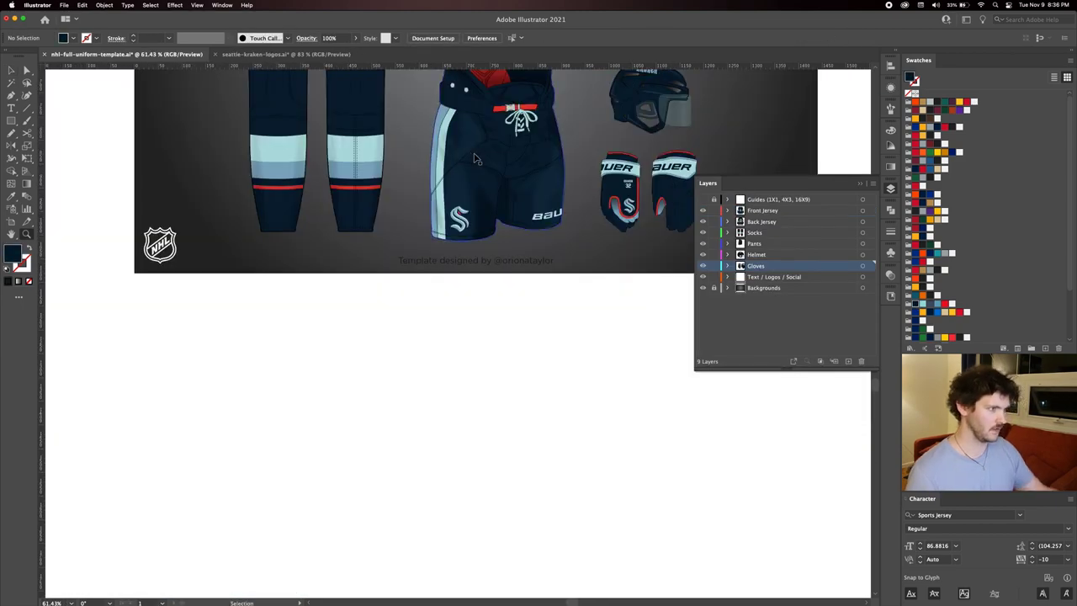
{"action": "key", "text": "super+0"}
{"action": "left_click", "coordinate": [859, 183]}
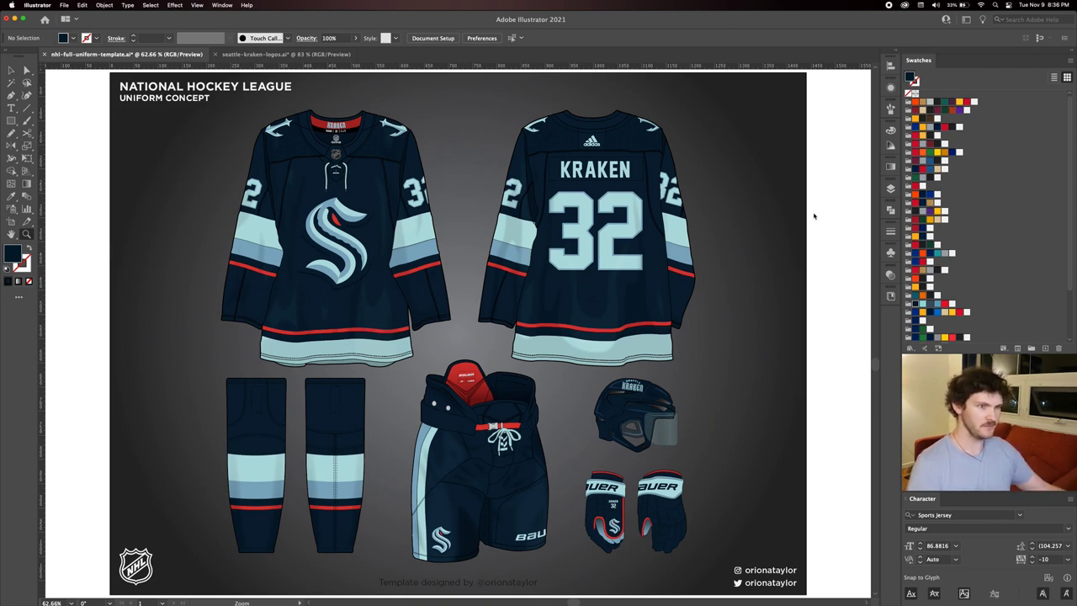
{"action": "double_click", "coordinate": [166, 97]}
{"action": "triple_click", "coordinate": [166, 98]}
{"action": "type", "text": "SEATTLE KRAKEN"}
{"action": "left_click", "coordinate": [11, 70]}
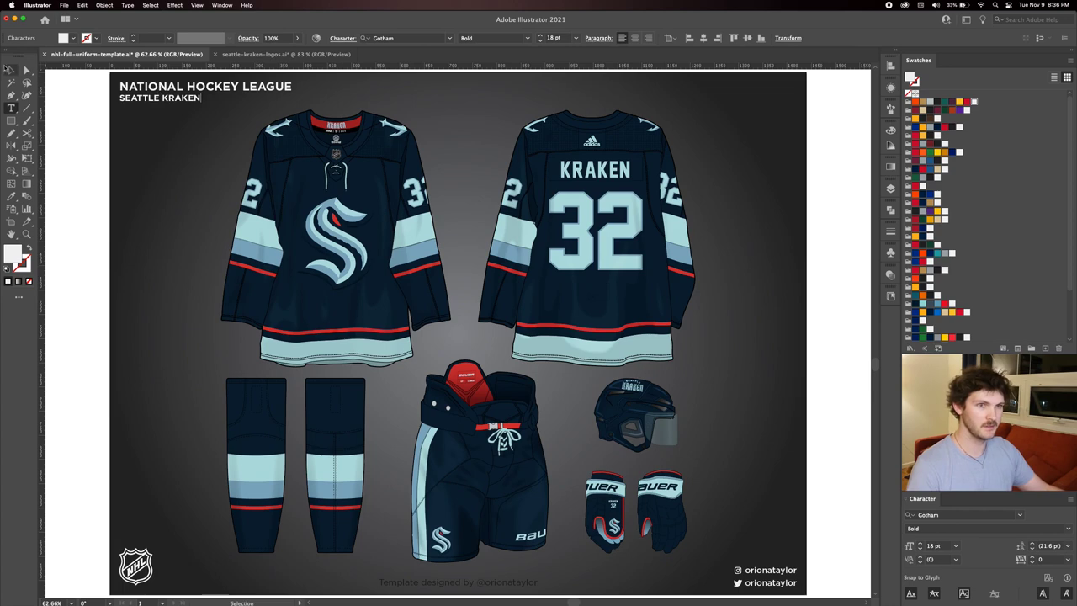
{"action": "left_click", "coordinate": [53, 97]}
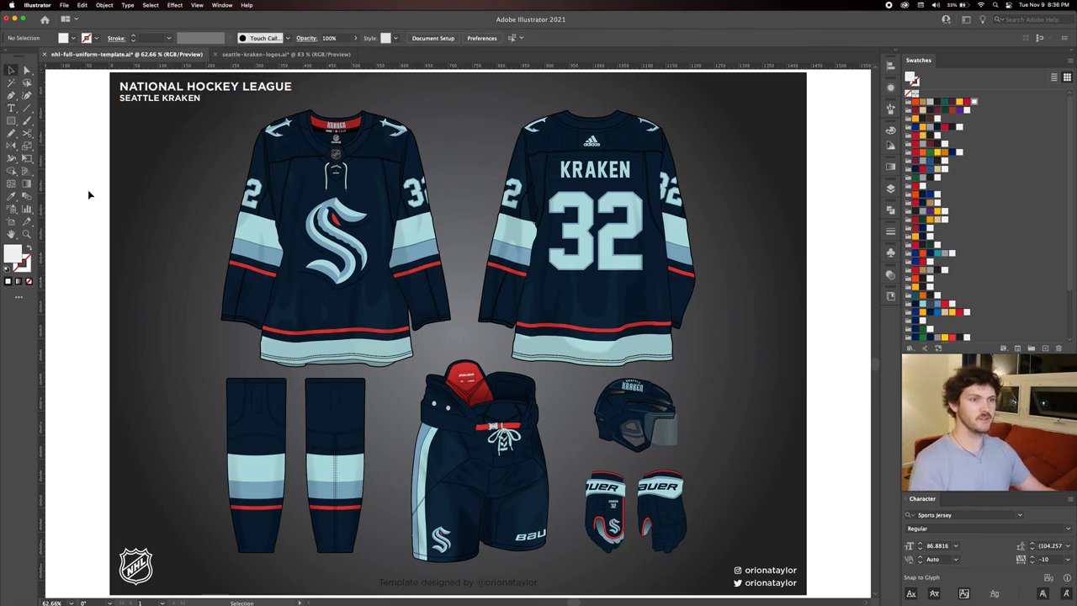